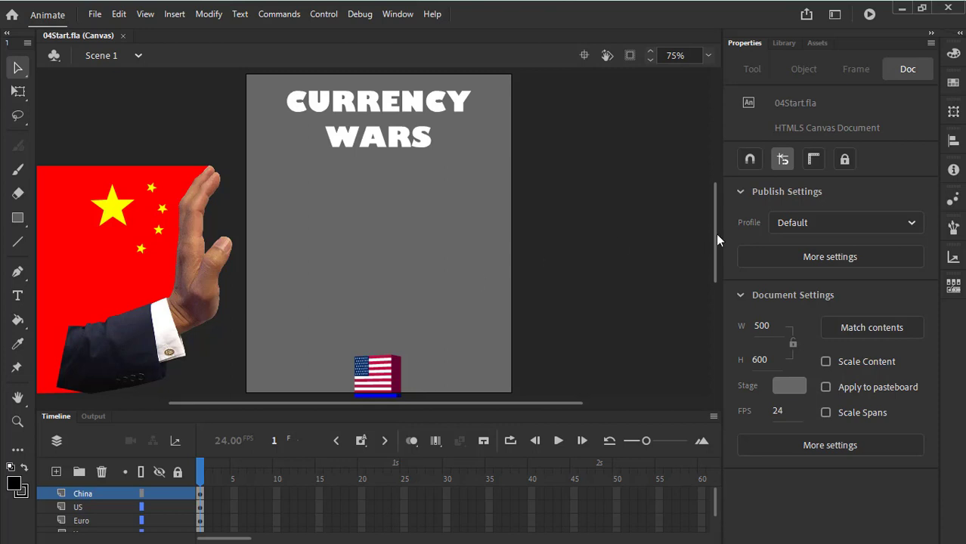
Save a copy of the document to the Desktop as "Advanced Motion Tweening" in Animate Document format
left_click_drag(713, 234, 717, 235)
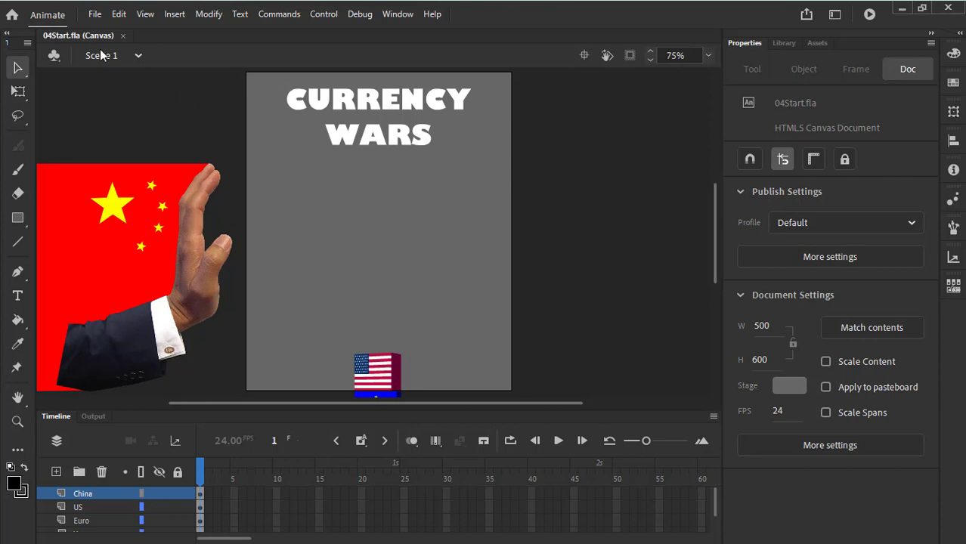
left_click(95, 14)
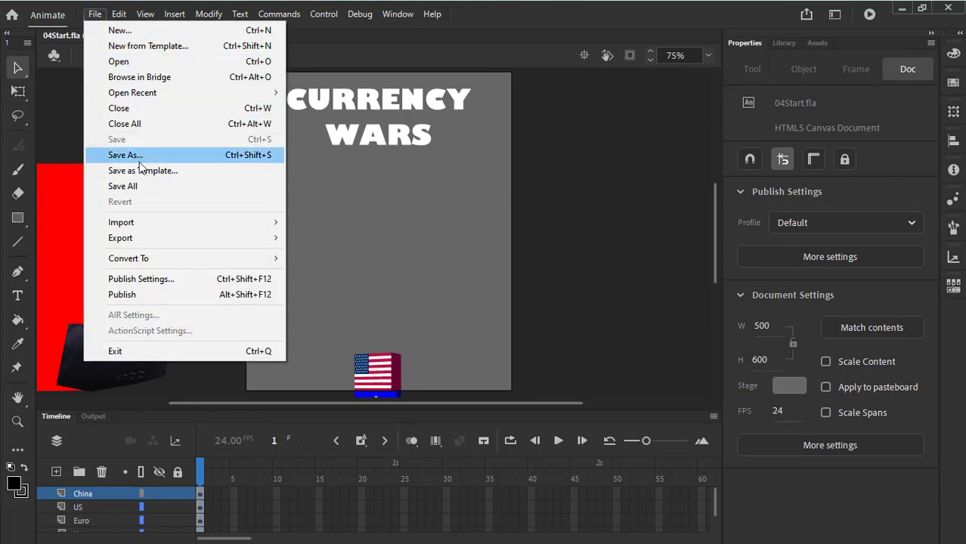
mouse_move(154, 222)
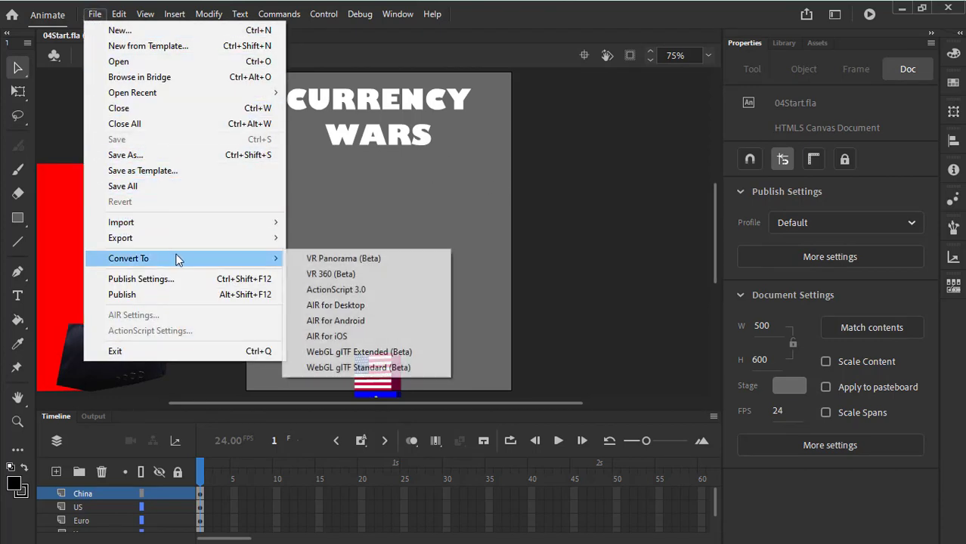
mouse_move(170, 244)
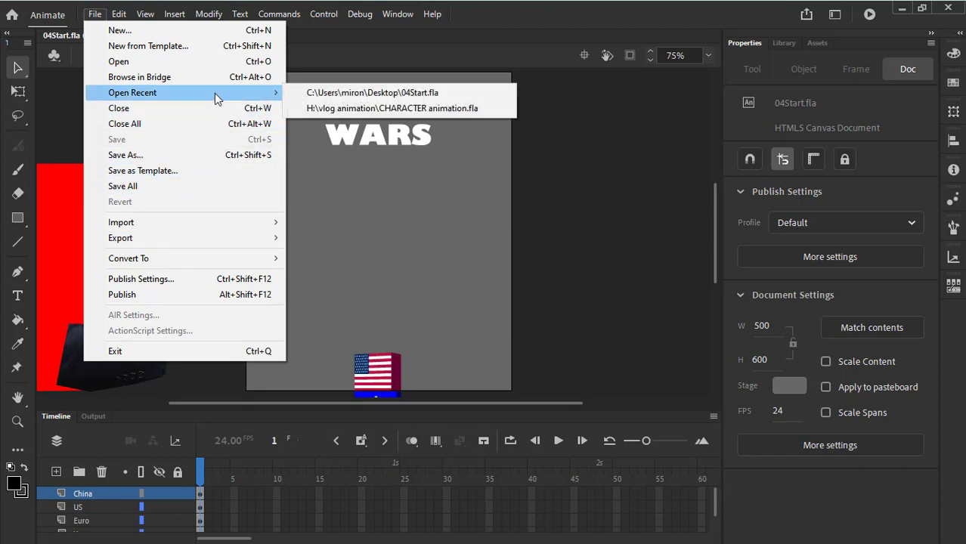
left_click(198, 156)
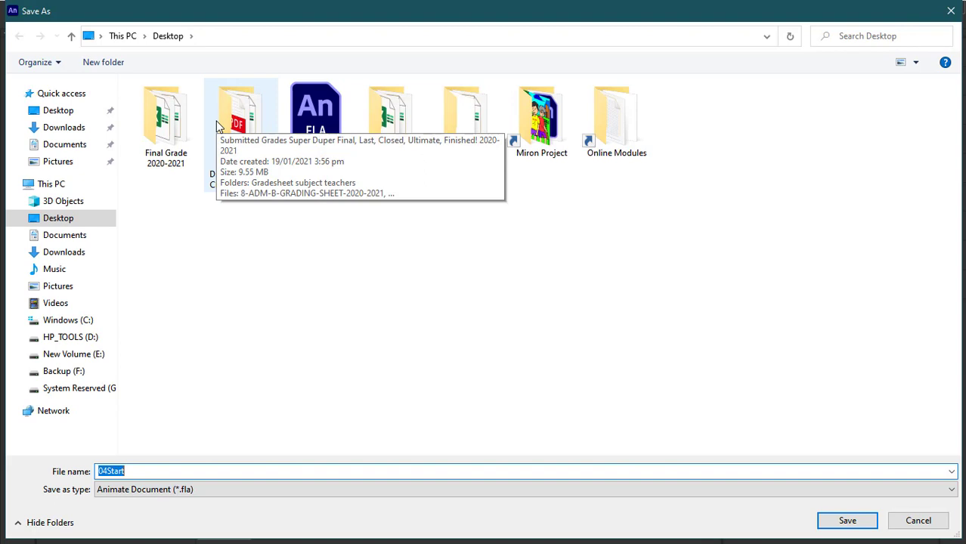
type("Advance")
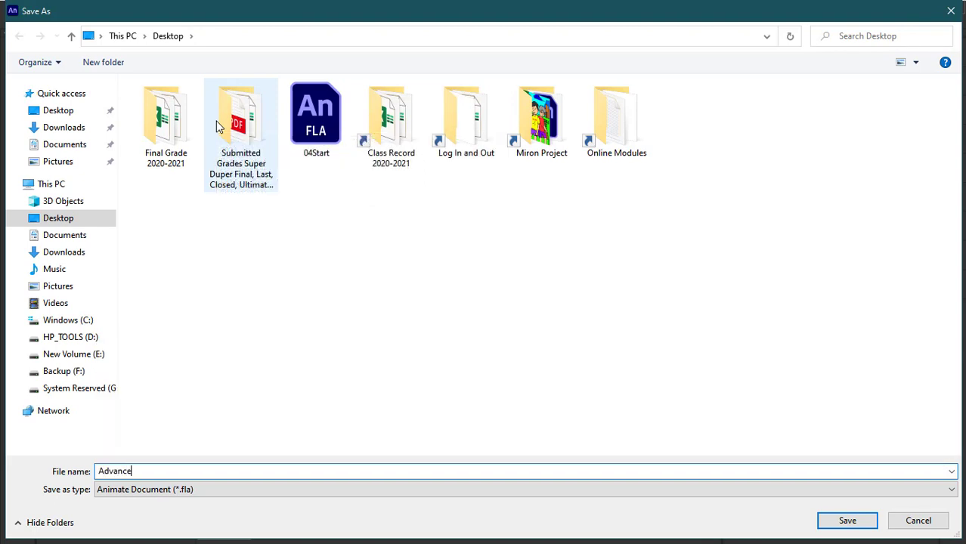
type("d Motion")
type("Tweening")
left_click(78, 218)
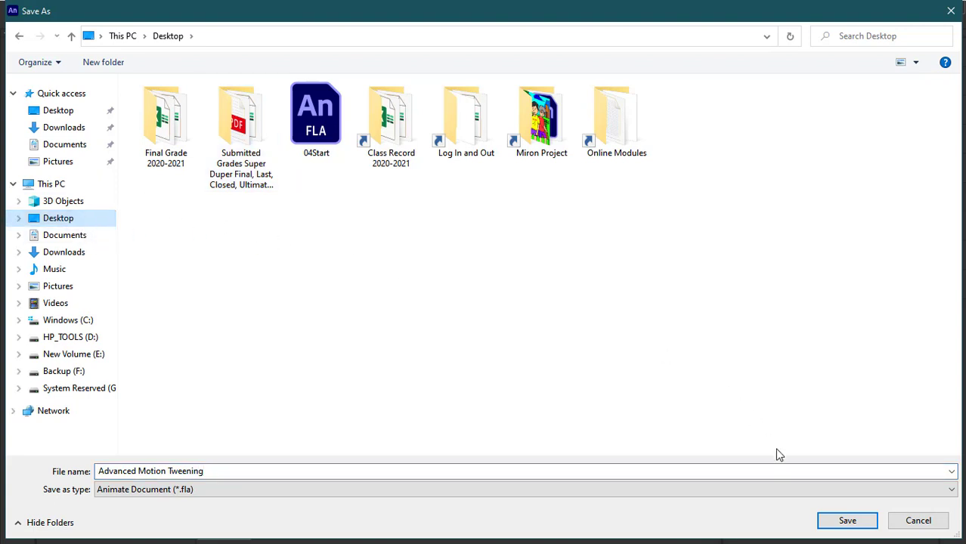
left_click(843, 521)
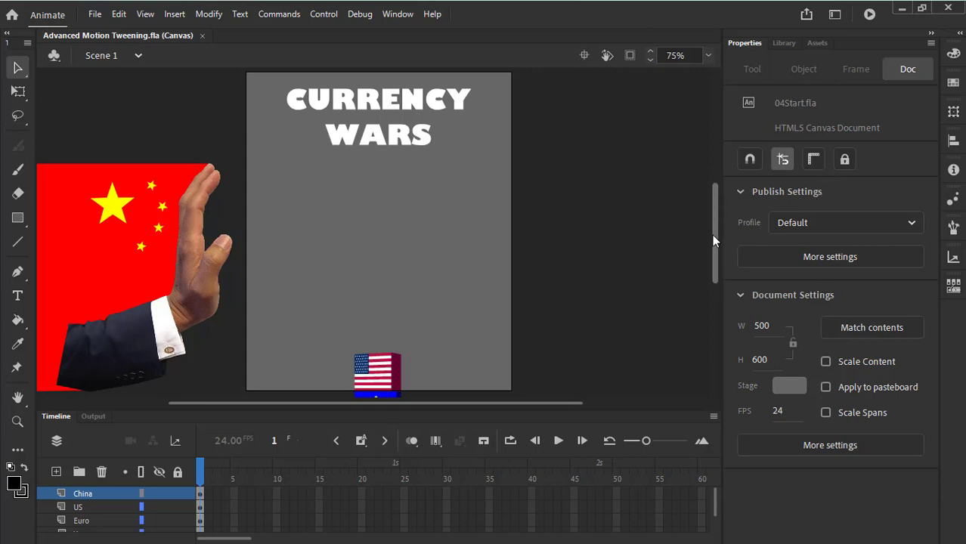
Enlarge the timeline area until all layers down to background are listed, and set the stage zoom to 60%
scroll(711, 235, "down", 1)
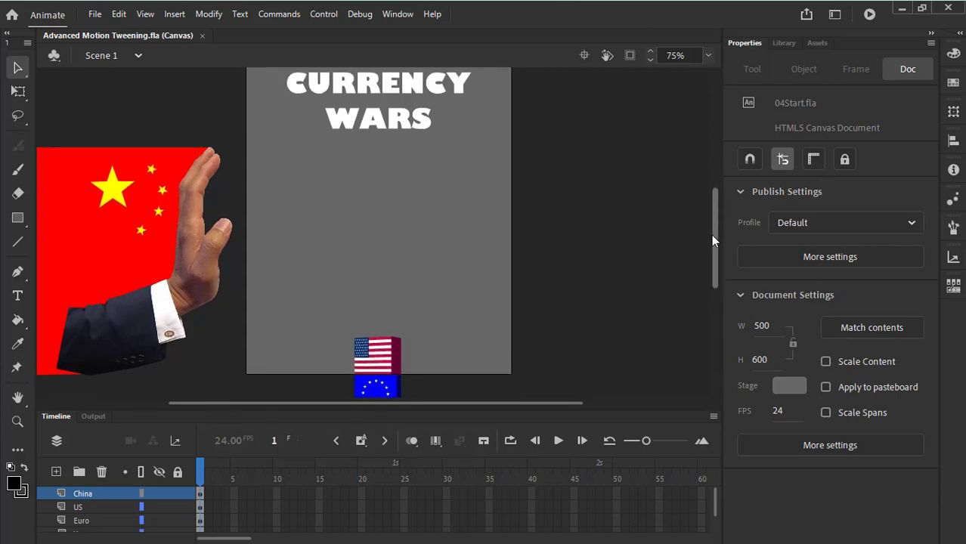
scroll(712, 236, "up", 1)
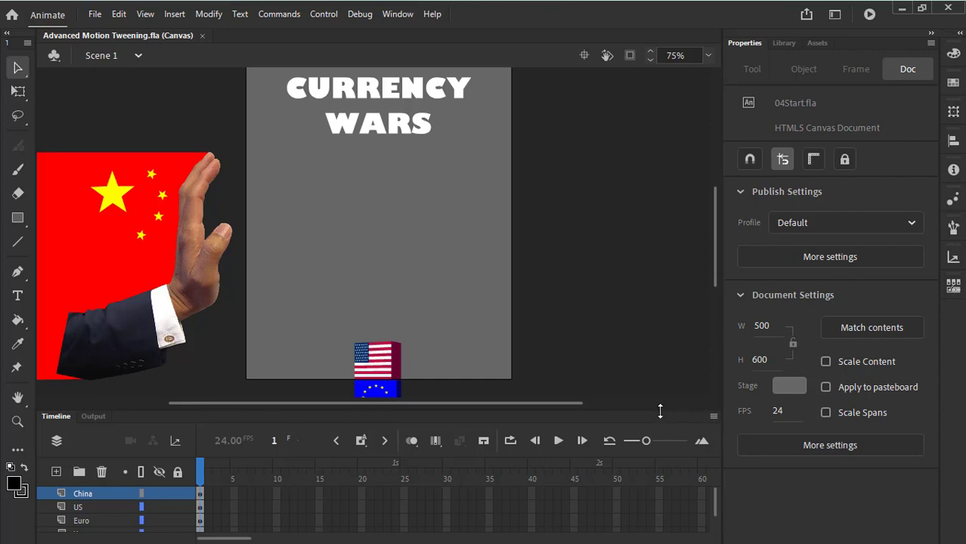
left_click_drag(660, 411, 660, 387)
left_click(713, 58)
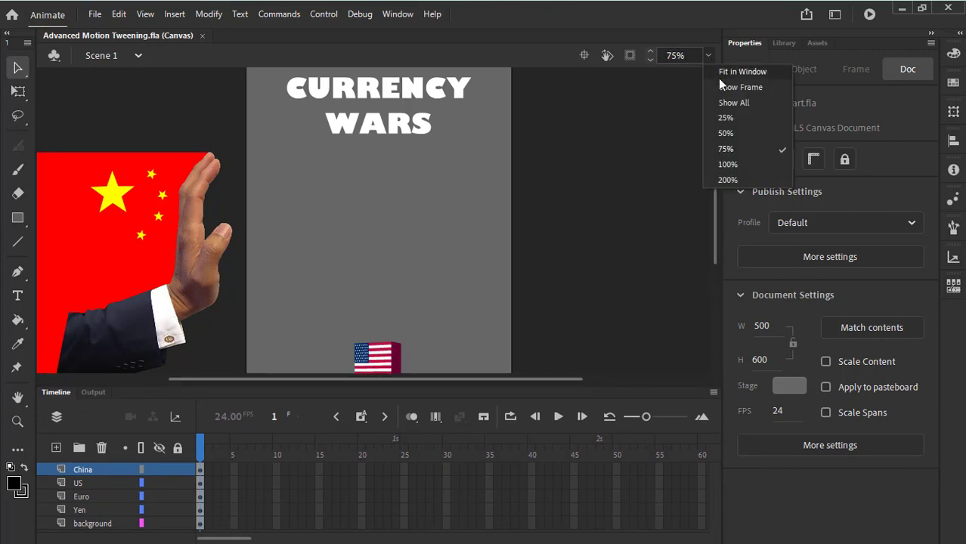
left_click(730, 131)
scroll(714, 193, "down", 1)
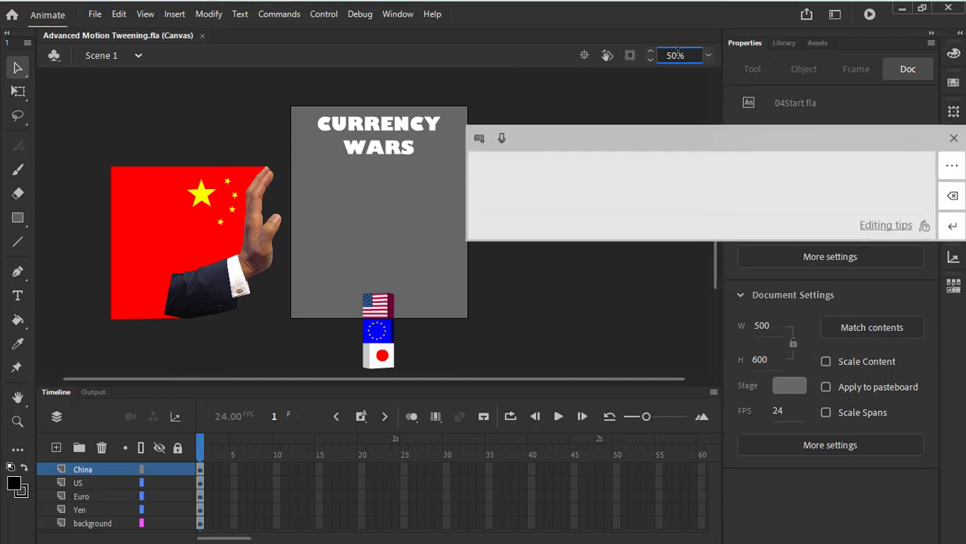
key("BackSpace")
type("6")
key("Return")
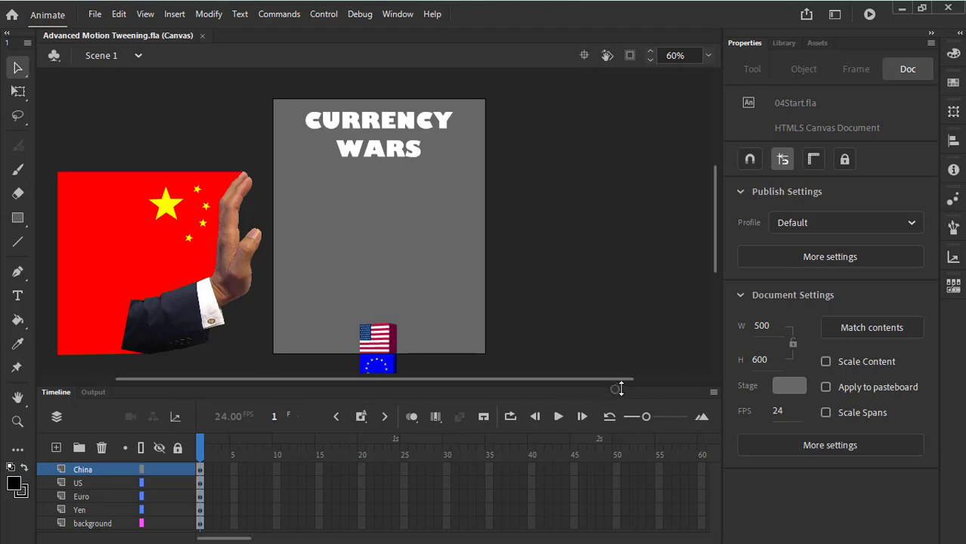
mouse_move(620, 389)
left_mouse_down()
mouse_move(621, 363)
mouse_move(621, 382)
left_mouse_up()
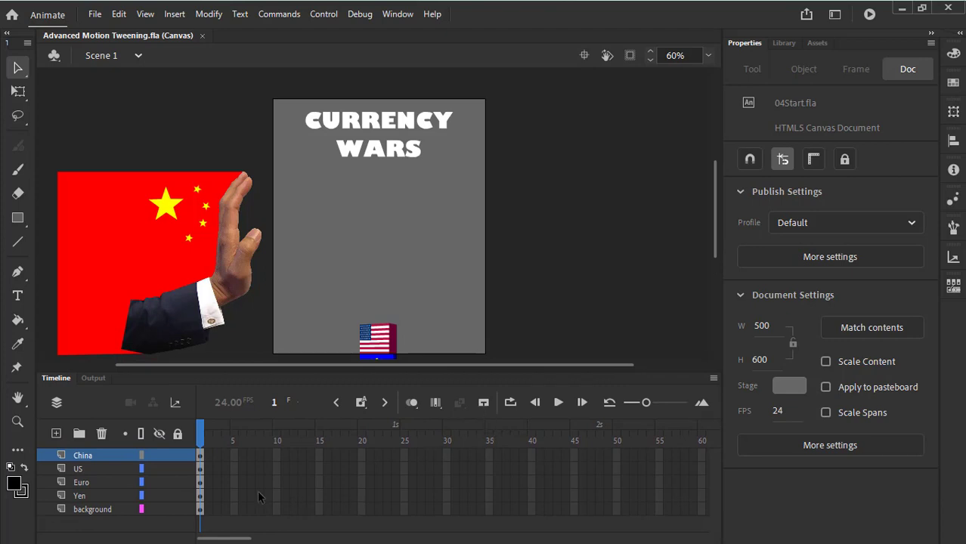
Examine the contents of the background and China layers, the CHINA library symbol and its instance properties
left_click(101, 512)
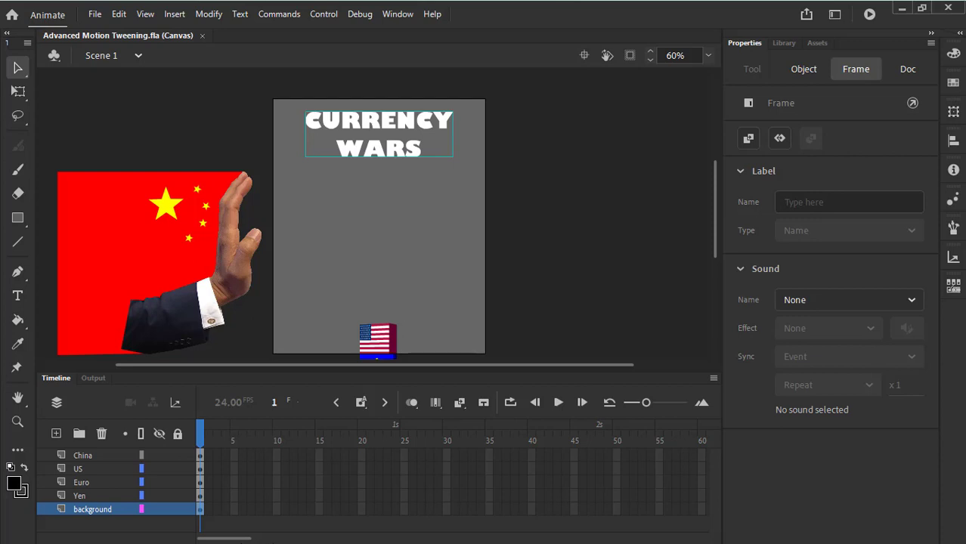
left_click(100, 454)
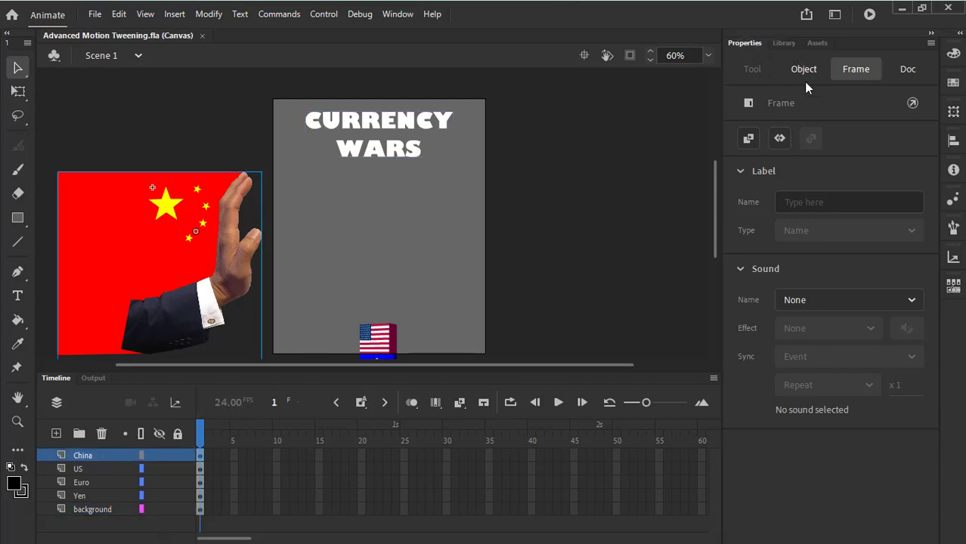
left_click(783, 43)
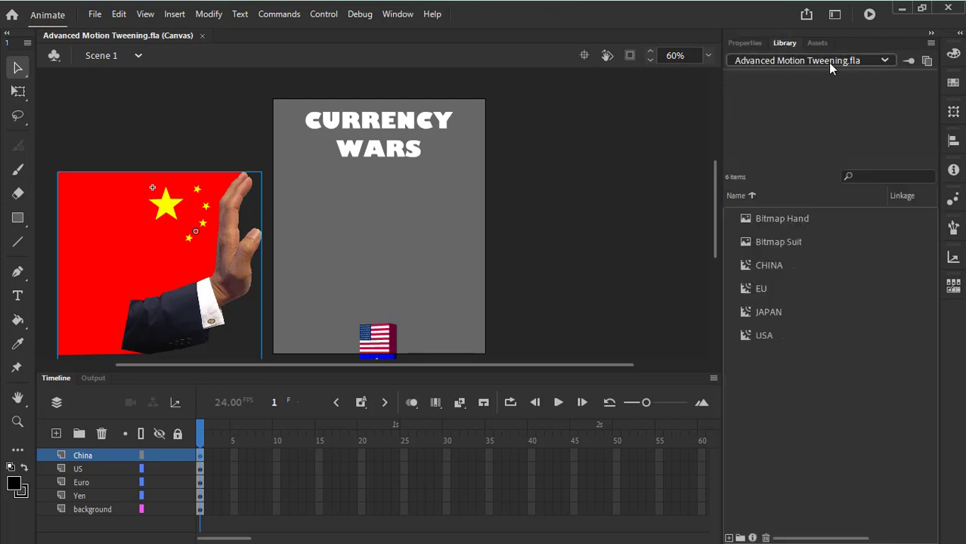
left_click(775, 265)
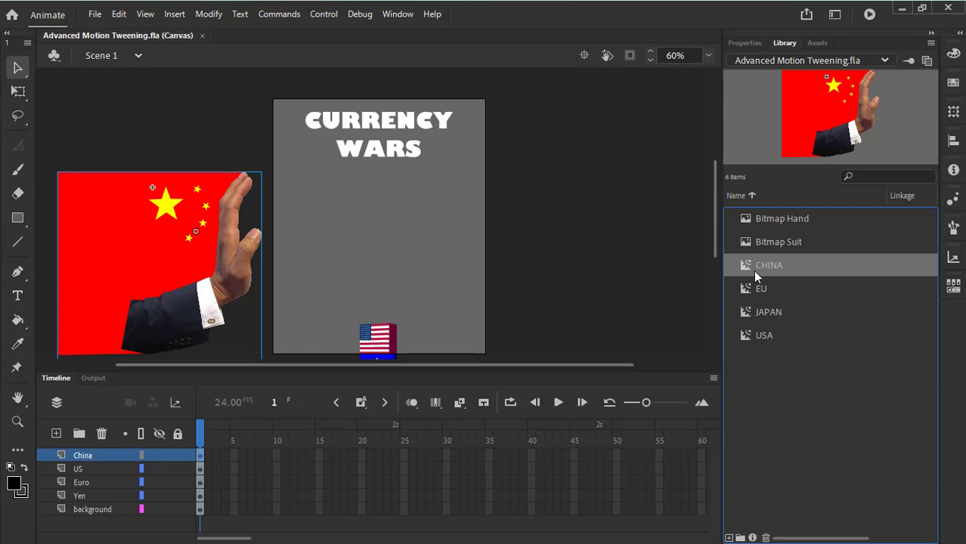
left_click(743, 43)
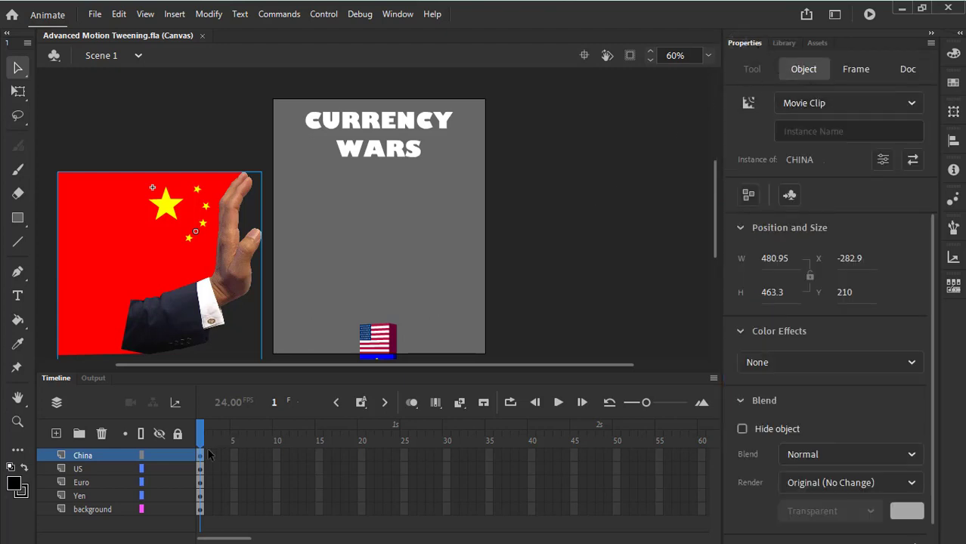
left_click(95, 455)
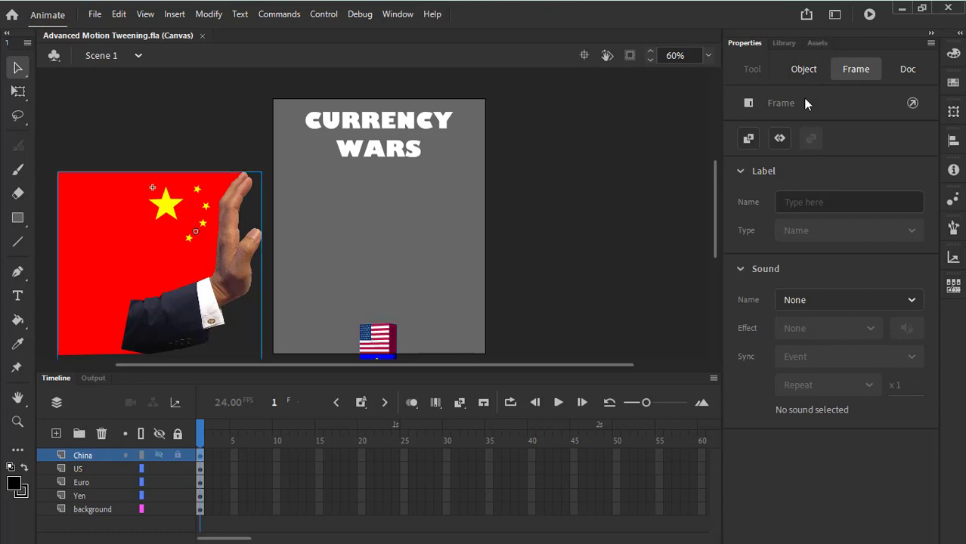
left_click(797, 68)
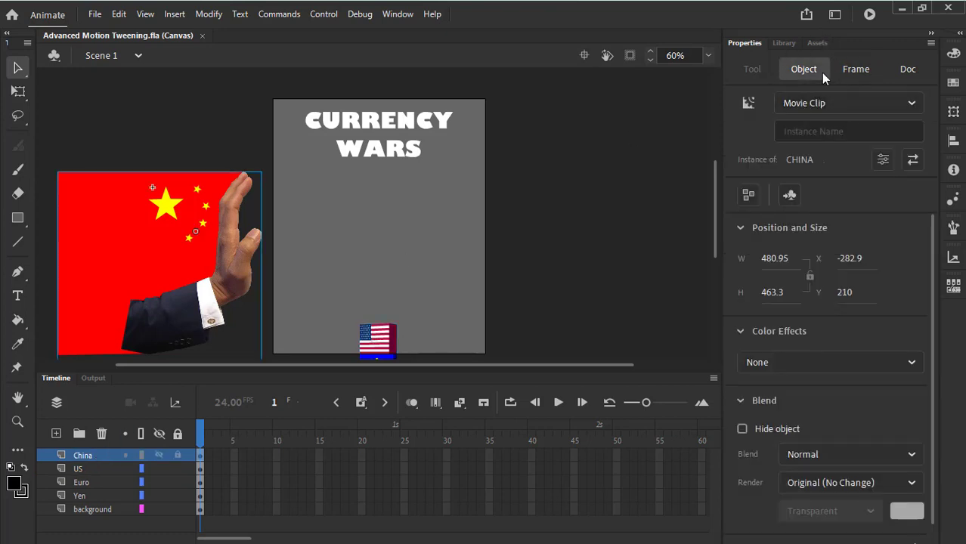
Cycle the CHINA instance's symbol type through Button and Graphic and back to Movie Clip
left_click(898, 106)
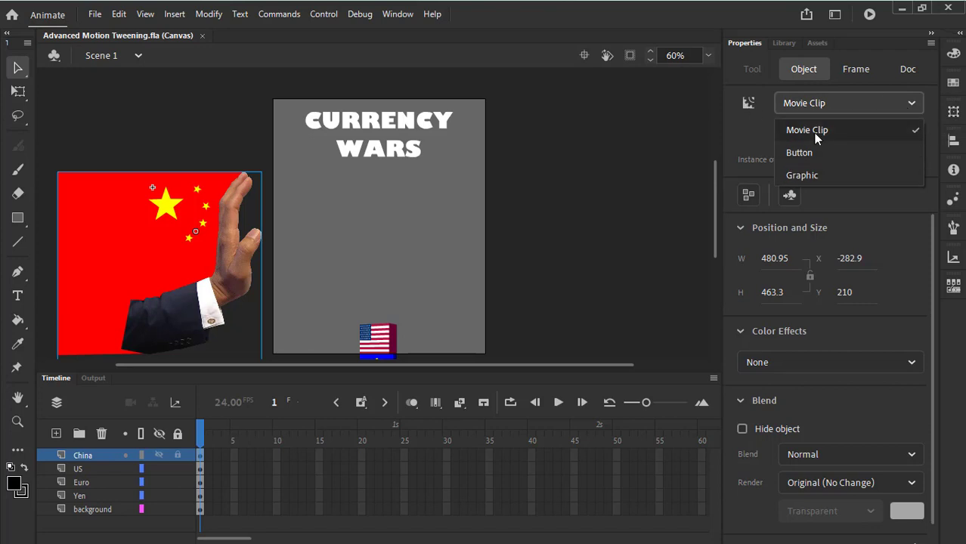
left_click(831, 153)
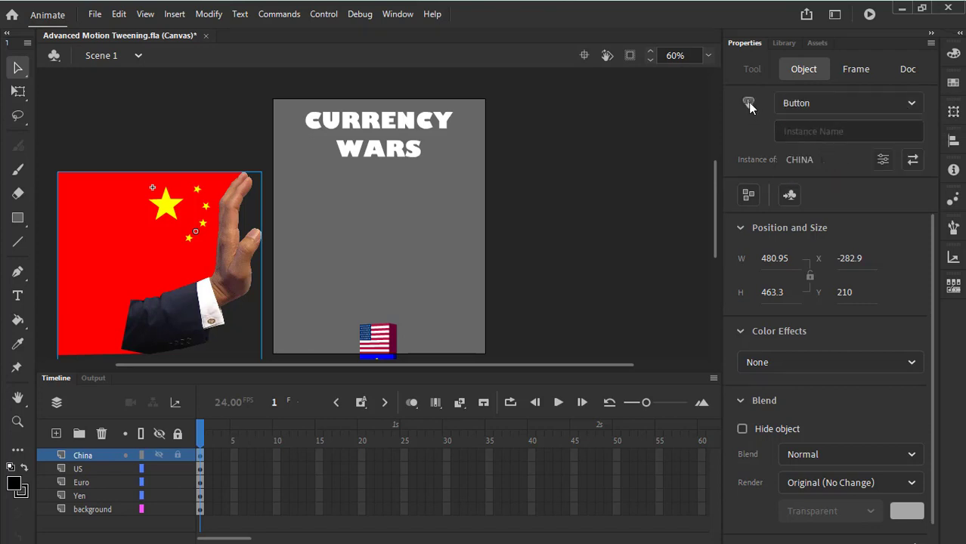
left_click(825, 111)
left_click(803, 175)
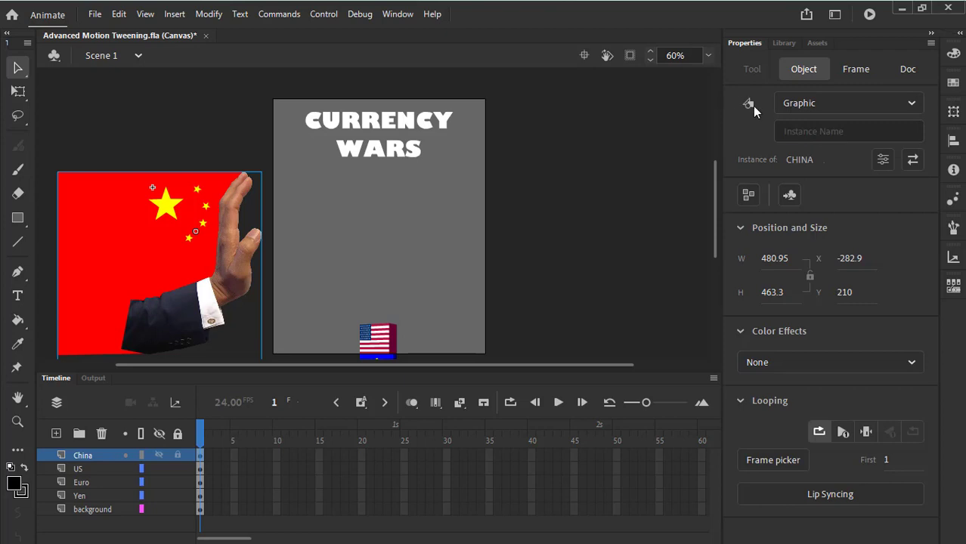
left_click(842, 103)
left_click(819, 129)
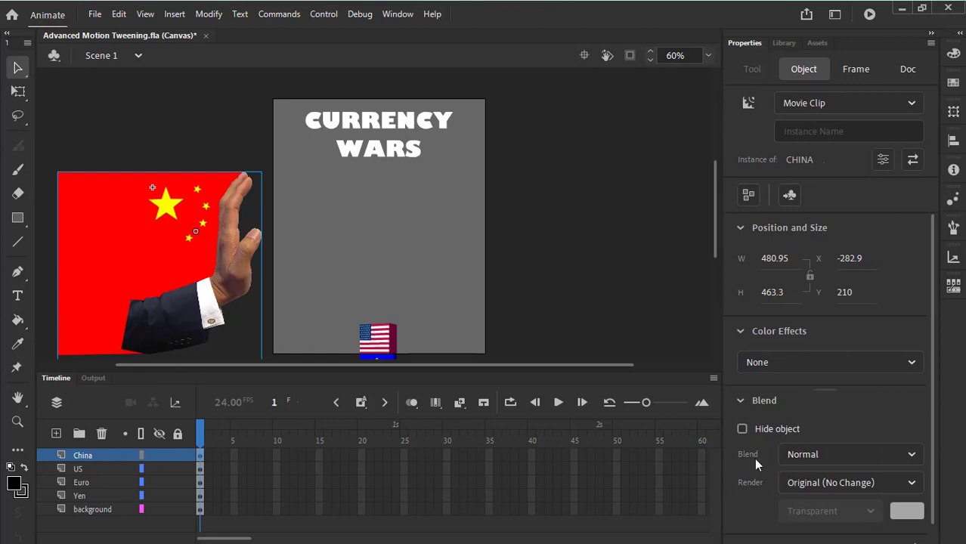
Examine the object properties of the three stacked flag cubes and the document's stage colour
left_click(96, 456)
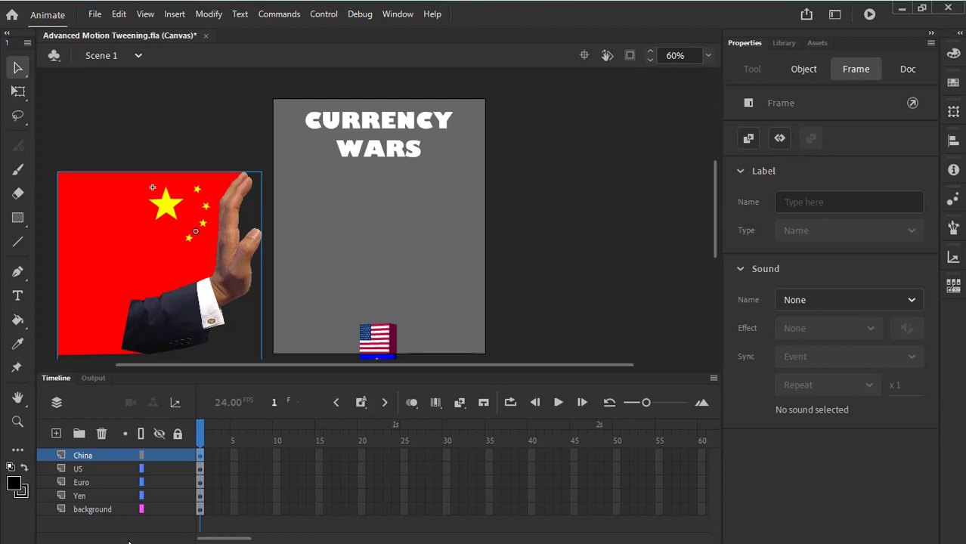
scroll(717, 223, "down", 2)
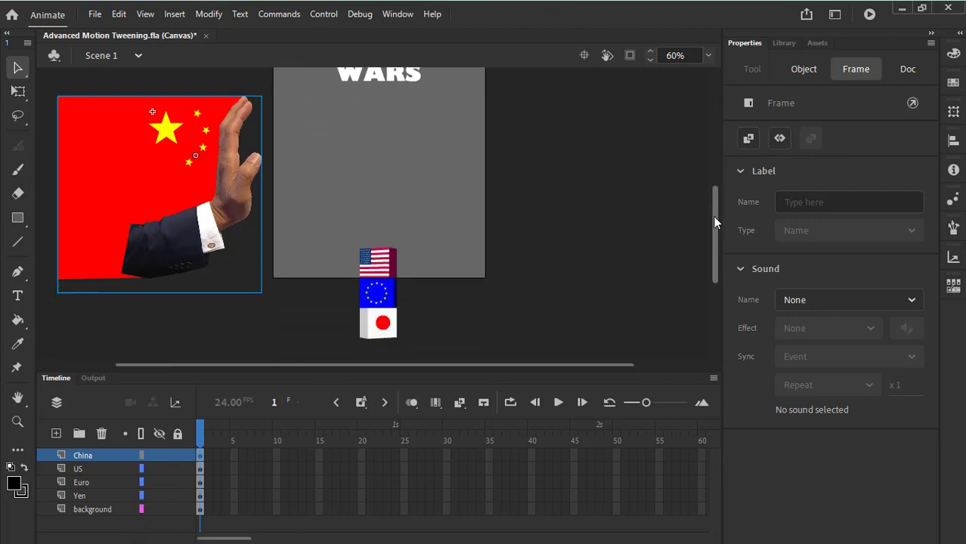
scroll(717, 222, "down", 1)
left_click_drag(327, 194, 458, 359)
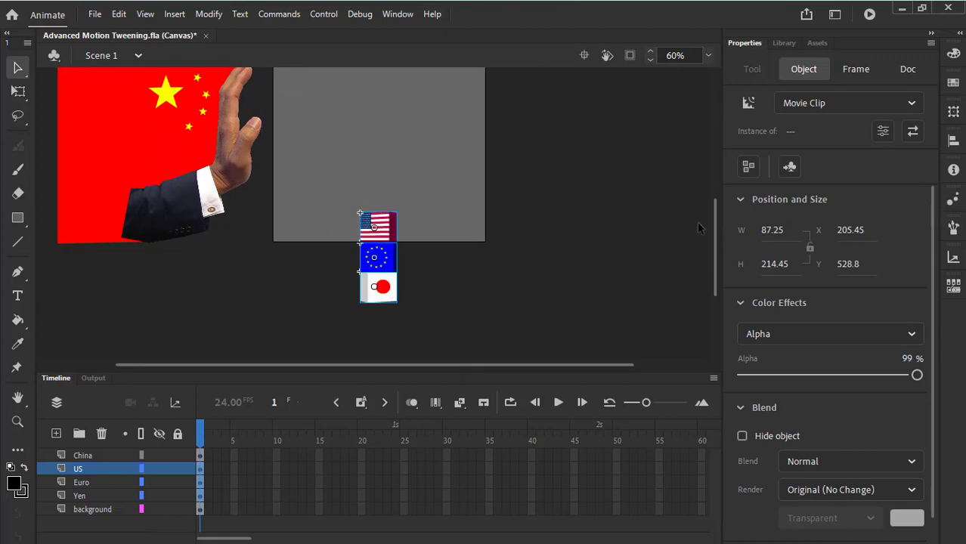
scroll(715, 241, "up", 2)
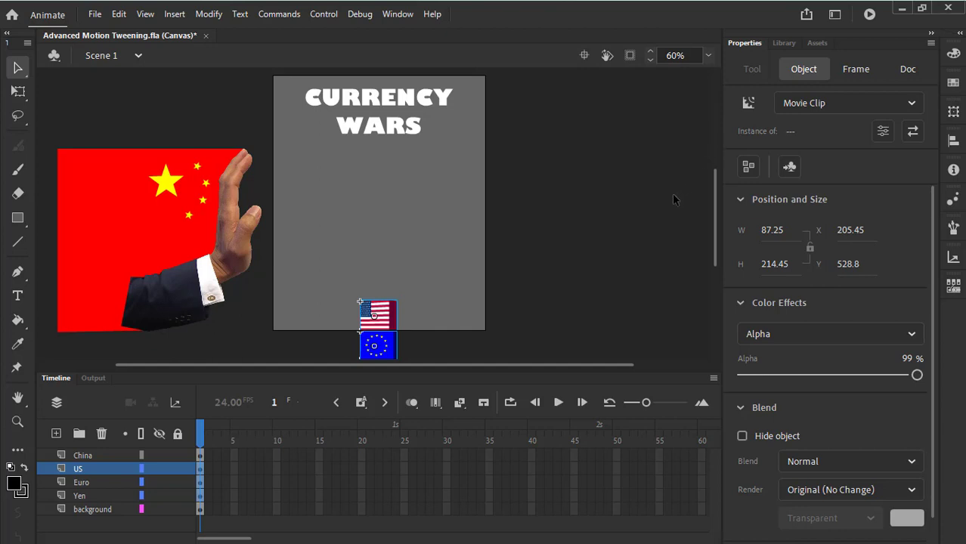
left_click(437, 219)
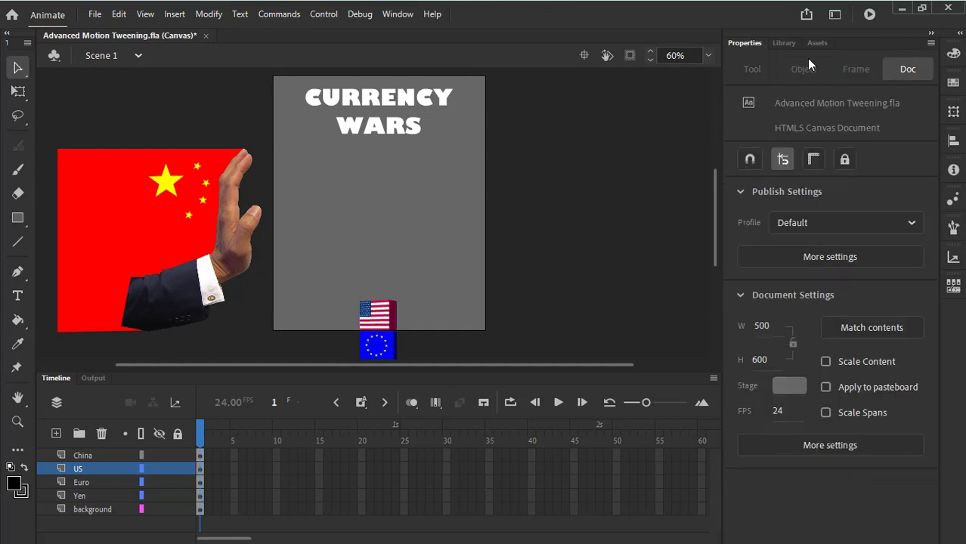
left_click(784, 43)
left_click(742, 43)
left_click(792, 387)
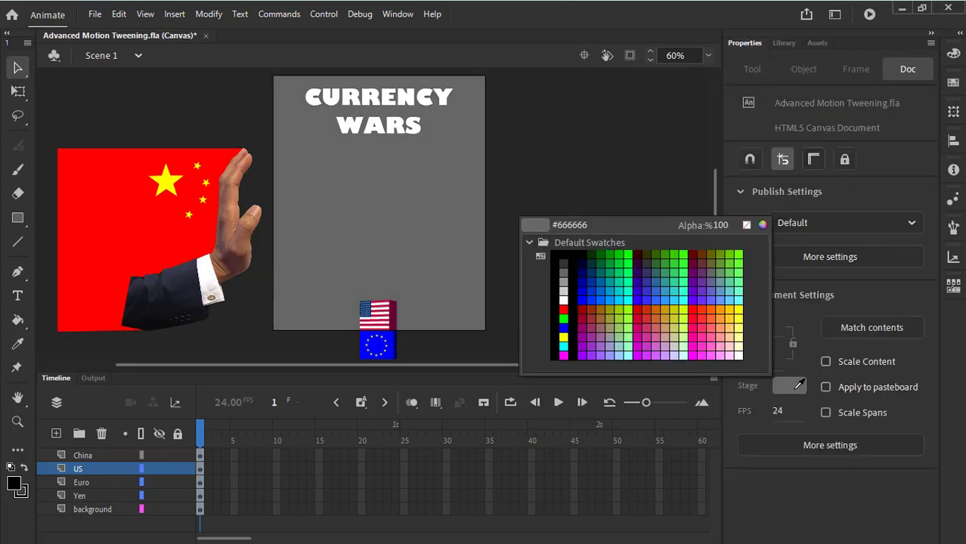
left_click(480, 182)
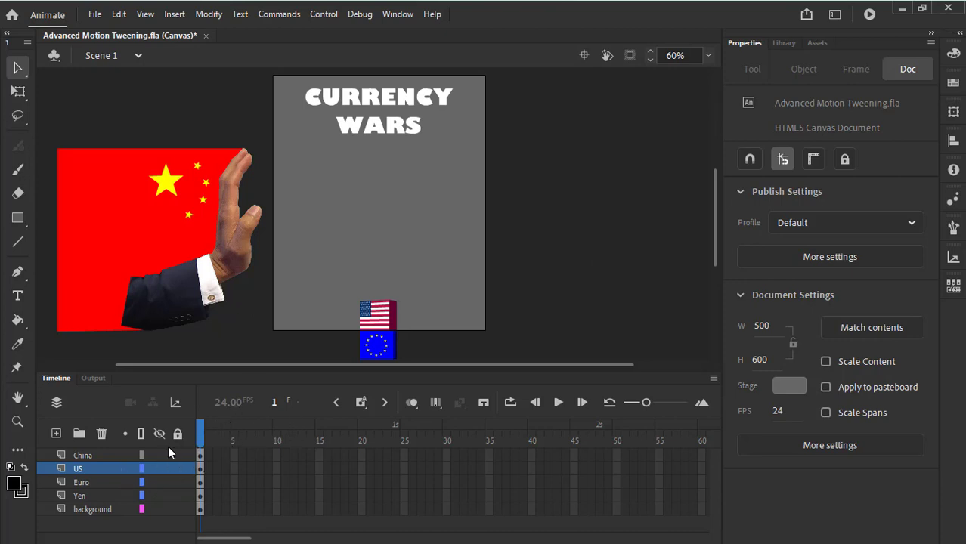
Select the US, Euro and Yen layers together in the timeline and check their stacked cubes on the stage
left_click(95, 483, "shift")
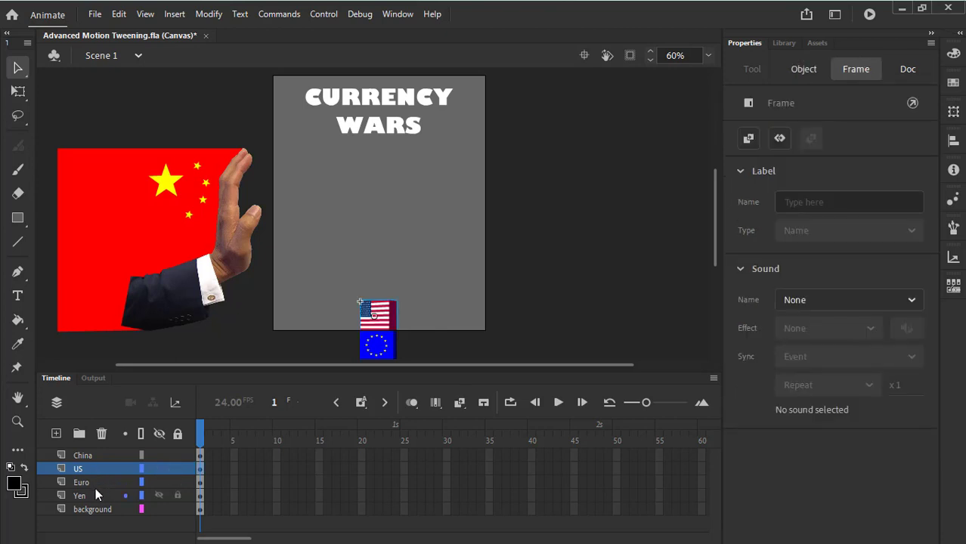
left_click(94, 495, "shift")
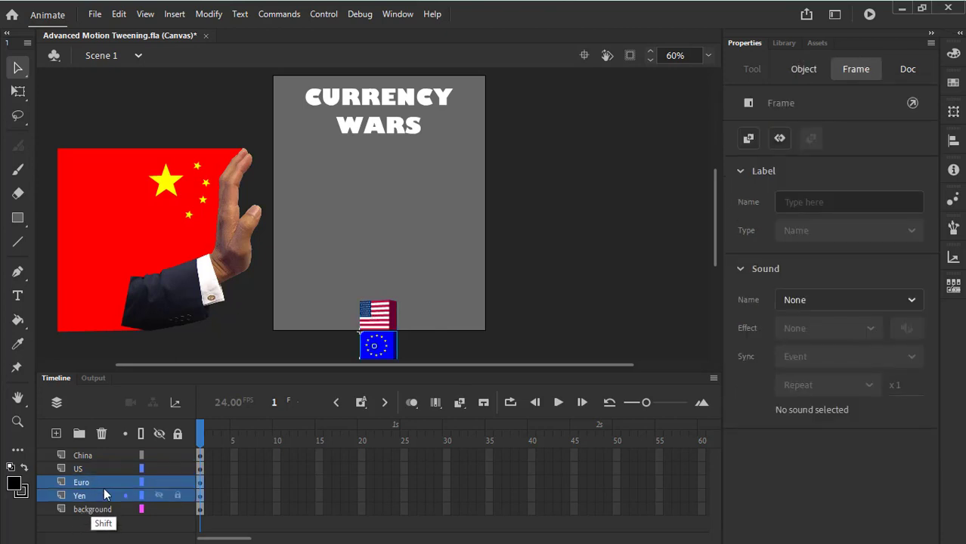
left_click(96, 468)
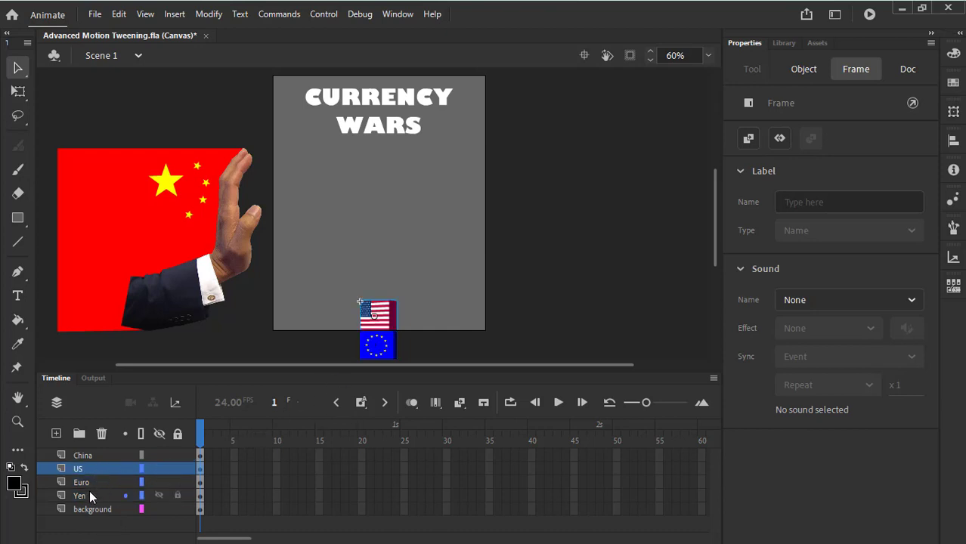
left_click(89, 493, "shift")
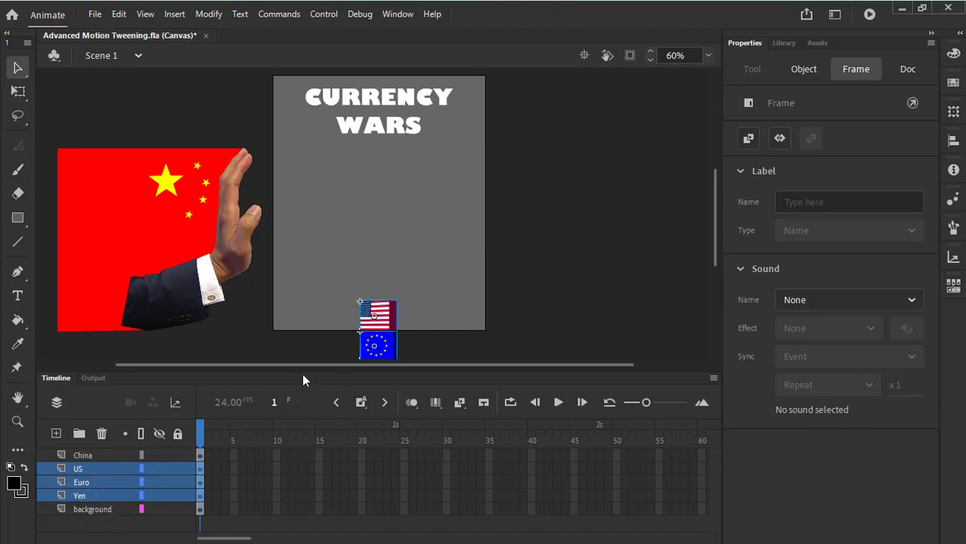
scroll(711, 212, "down", 3)
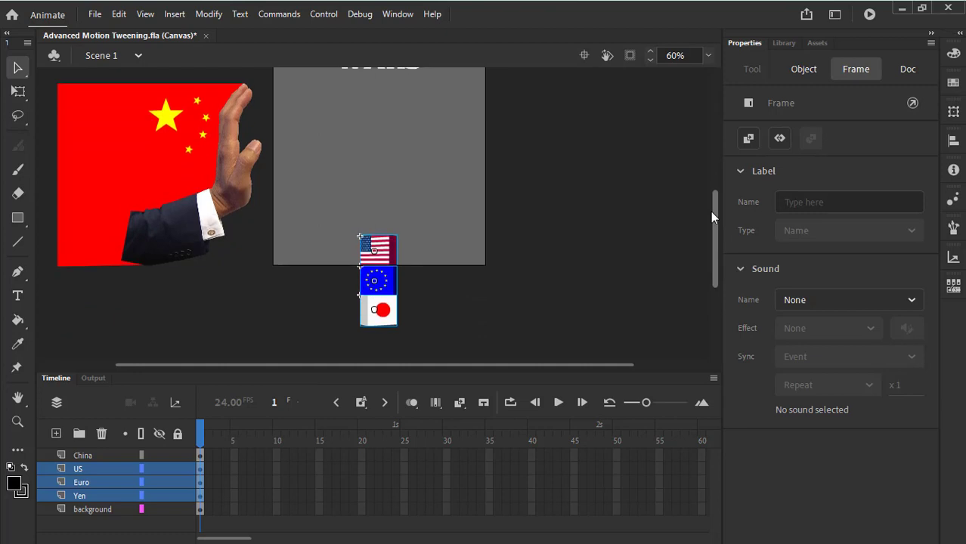
left_click(536, 300)
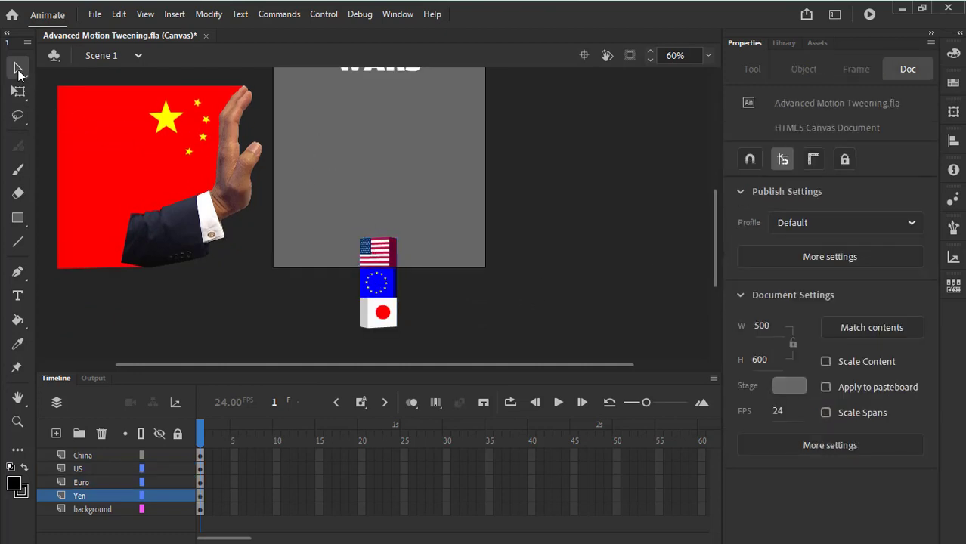
Select the three stacked flag cubes on the stage and create a motion tween for all of them at once
left_click(18, 69)
left_click_drag(304, 218, 467, 360)
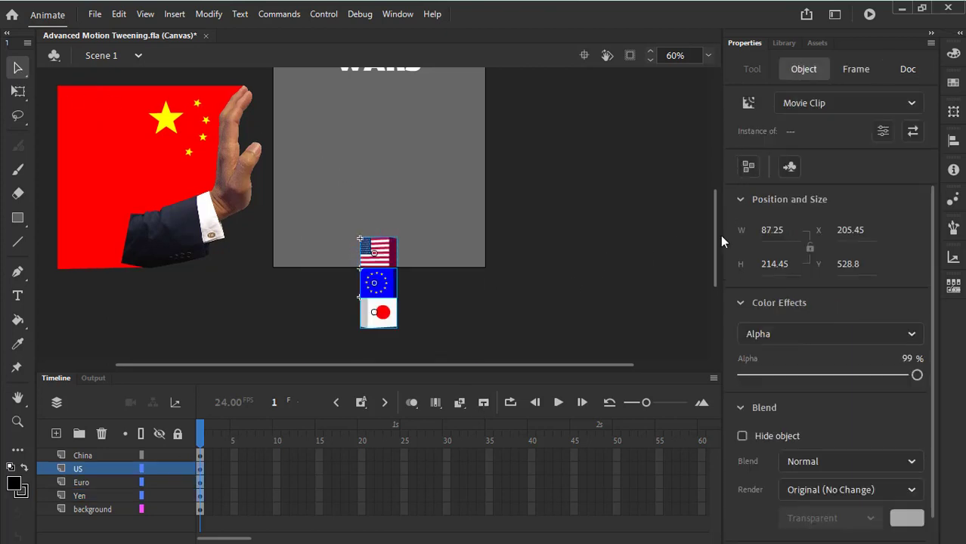
scroll(715, 238, "up", 2)
scroll(715, 239, "down", 1)
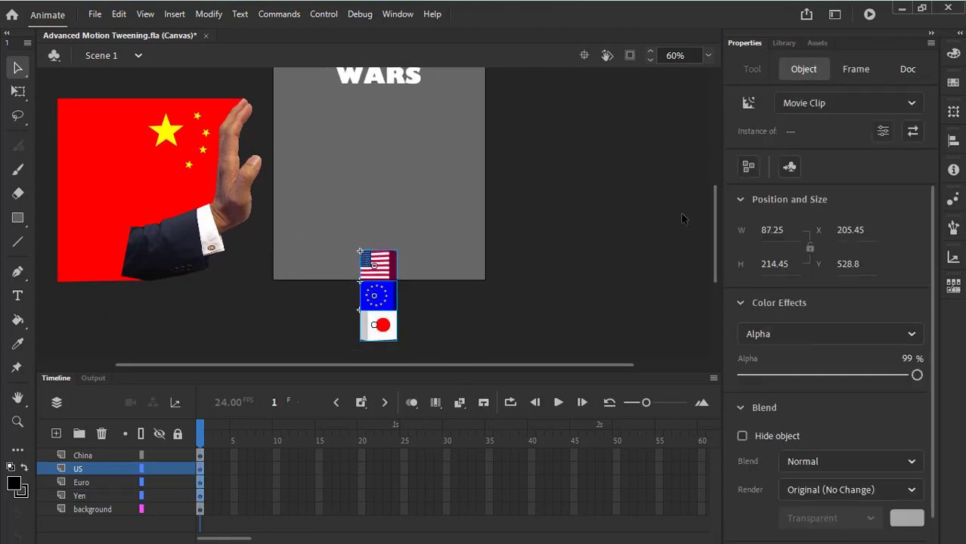
right_click(383, 259)
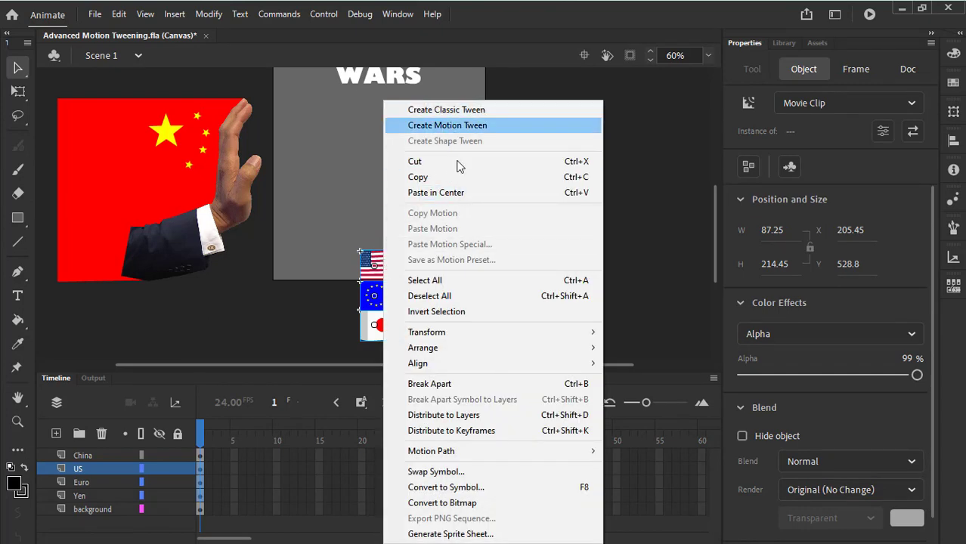
left_click(495, 127)
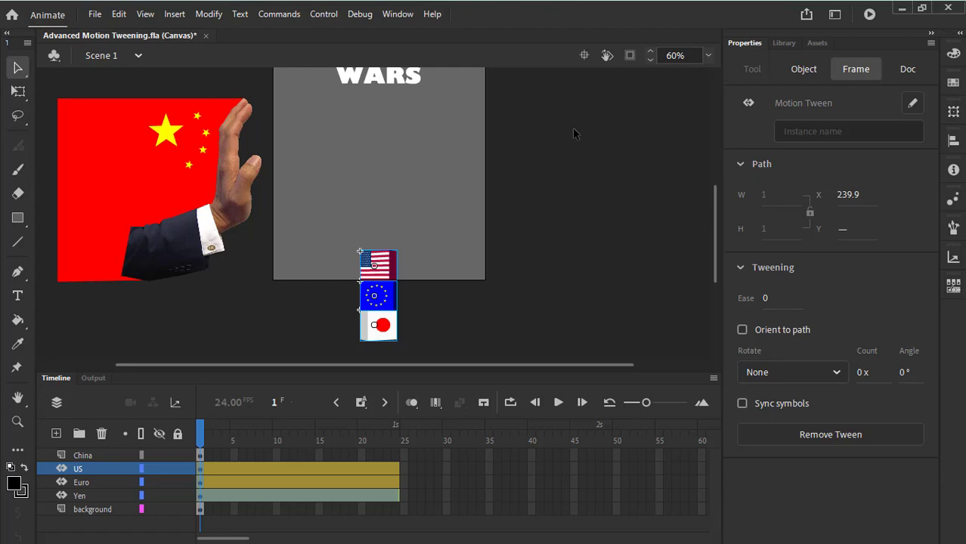
Play the new US, Euro and Yen tween spans from frame 1 to frame 24
left_click(205, 436)
key("Return")
left_click(203, 443)
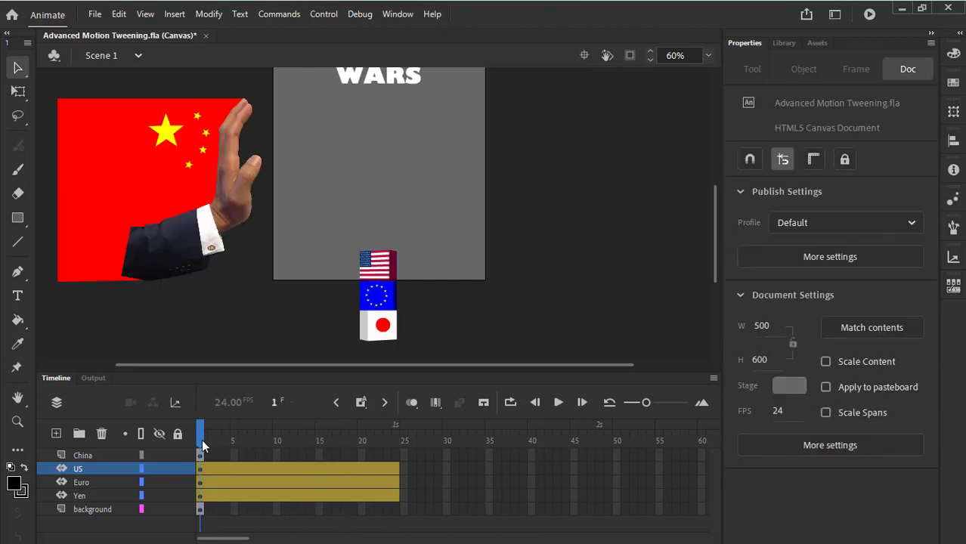
key("Return")
left_click(201, 447)
key("Return")
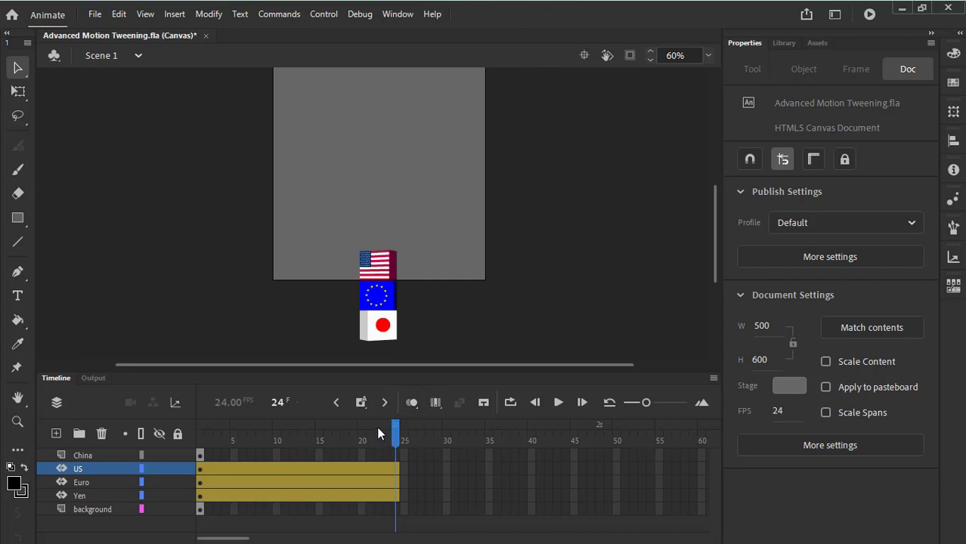
key("Return")
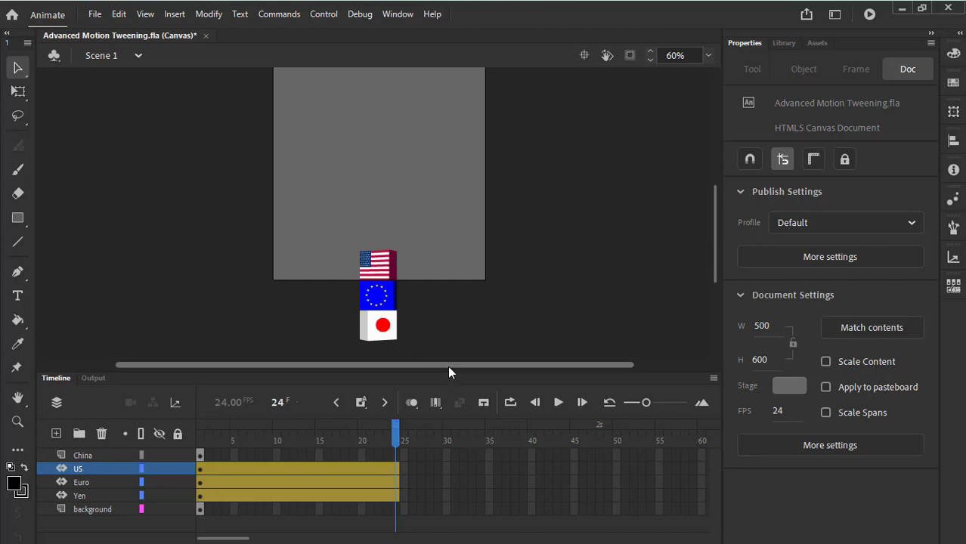
At frame 24, move the three flag cubes together straight up the stage to a Y position of about 142
left_click_drag(435, 319, 331, 231)
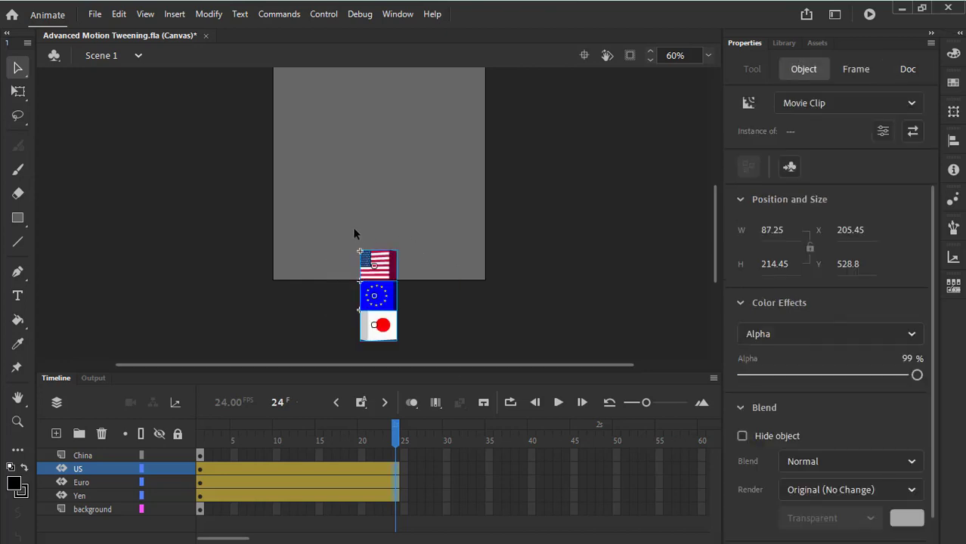
left_click(334, 232)
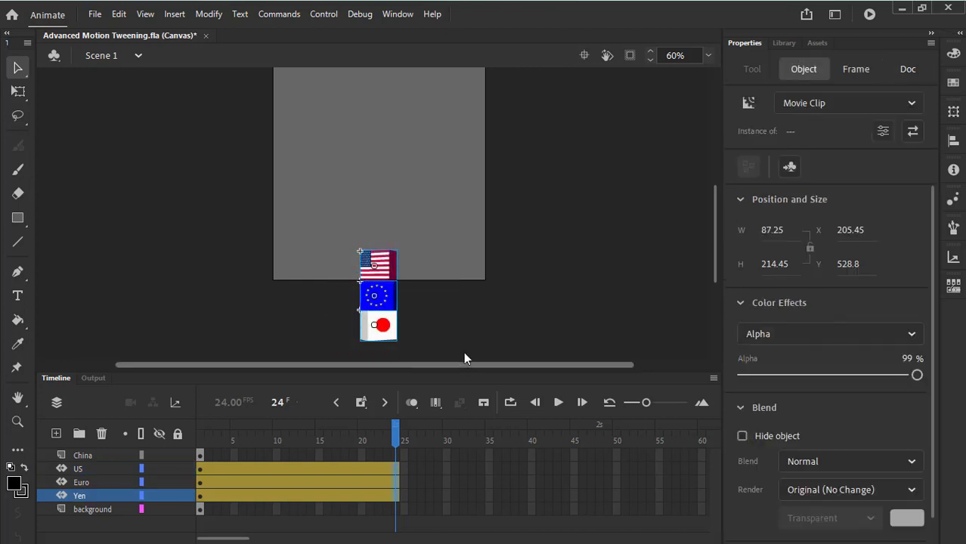
left_click_drag(393, 431, 370, 434)
left_click(396, 441)
left_click_drag(400, 253, 312, 213)
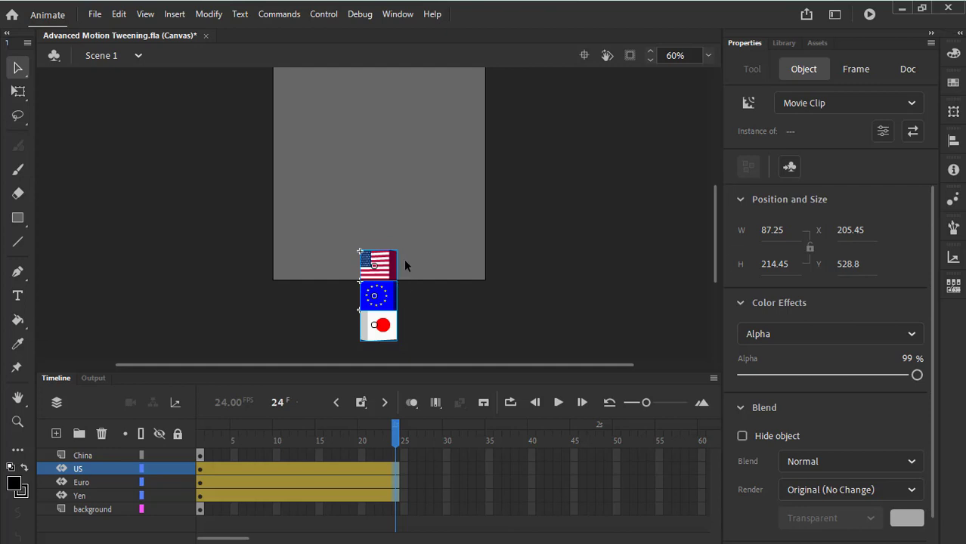
key("shift")
left_click(390, 269, "shift")
mouse_move(390, 268)
left_mouse_down()
mouse_move(390, 108)
mouse_move(389, 267)
left_mouse_up()
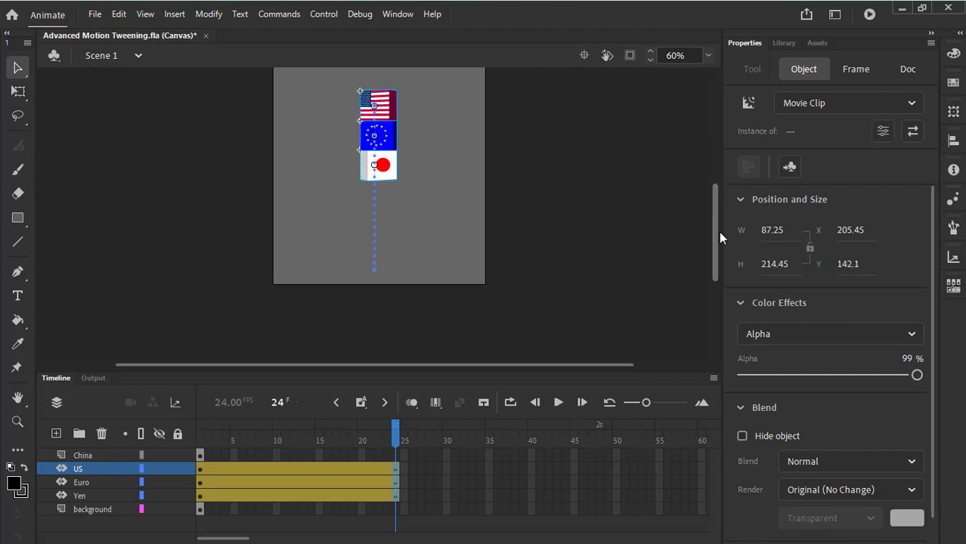
Step backward through the frames of the cubes' upward motion, play it, and return to frame 1
scroll(719, 232, "up", 2)
scroll(719, 232, "down", 2)
key("comma")
key("comma")
key("comma")
key("comma")
key("comma")
key("comma")
key("comma")
key("comma")
key("comma")
key("comma")
key("comma")
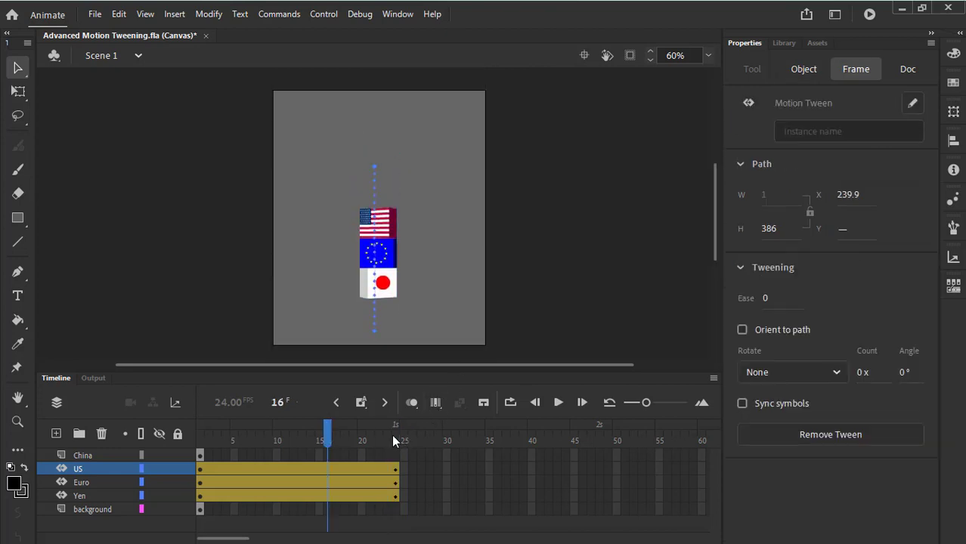
key("Return")
key("Home")
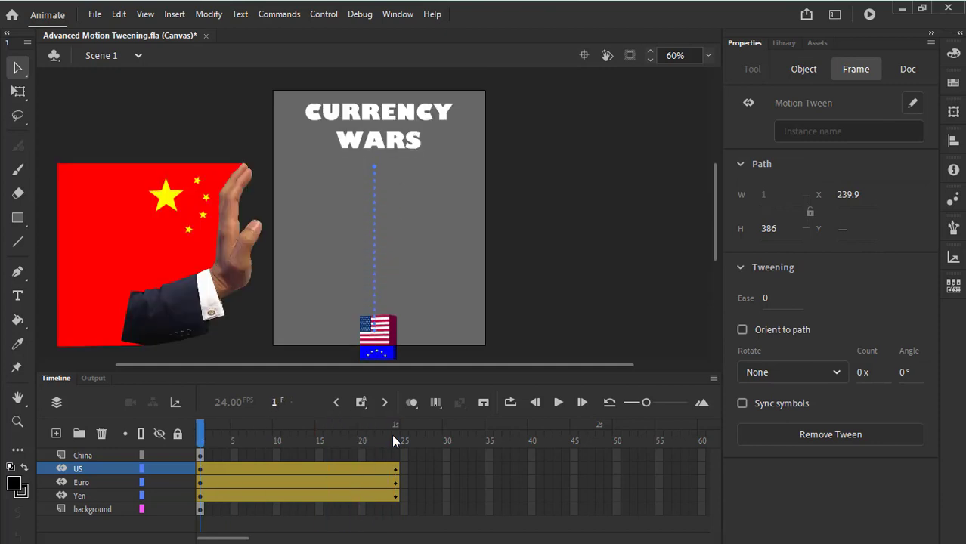
Deselect everything and play the rising flag cube animation from frame 1 to frame 24
left_click(415, 169)
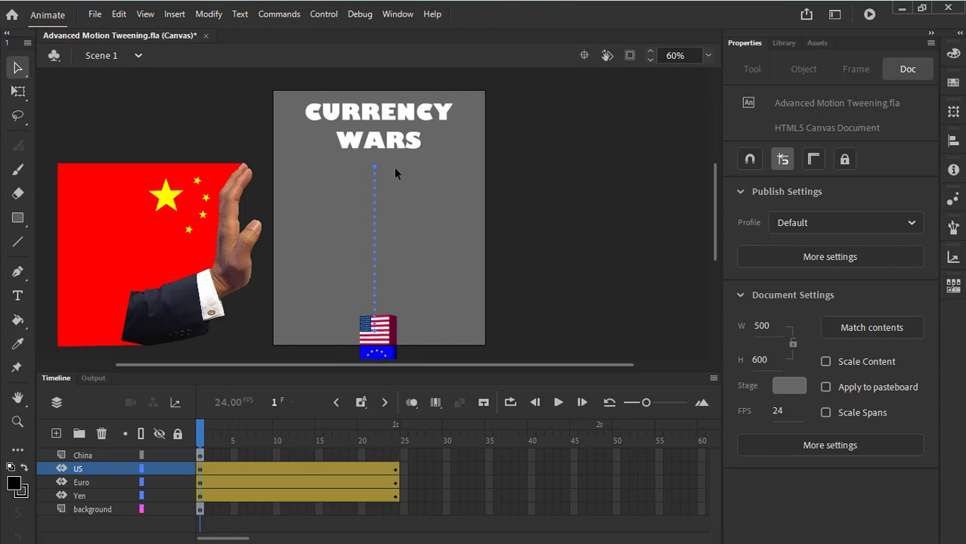
key("Return")
left_click(201, 437)
key("Return")
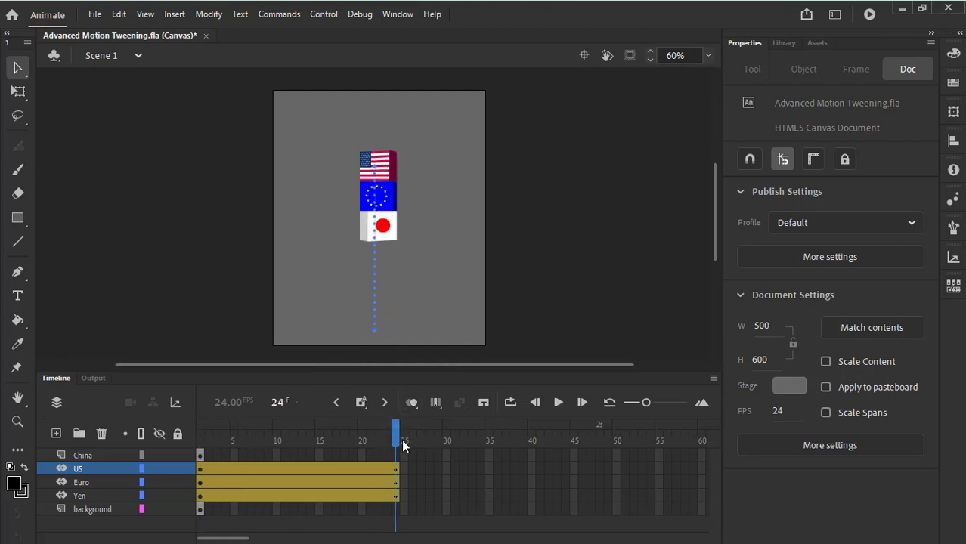
At frame 24, select the three flag cubes with their motion paths and set their Y position to 160
left_click(783, 43)
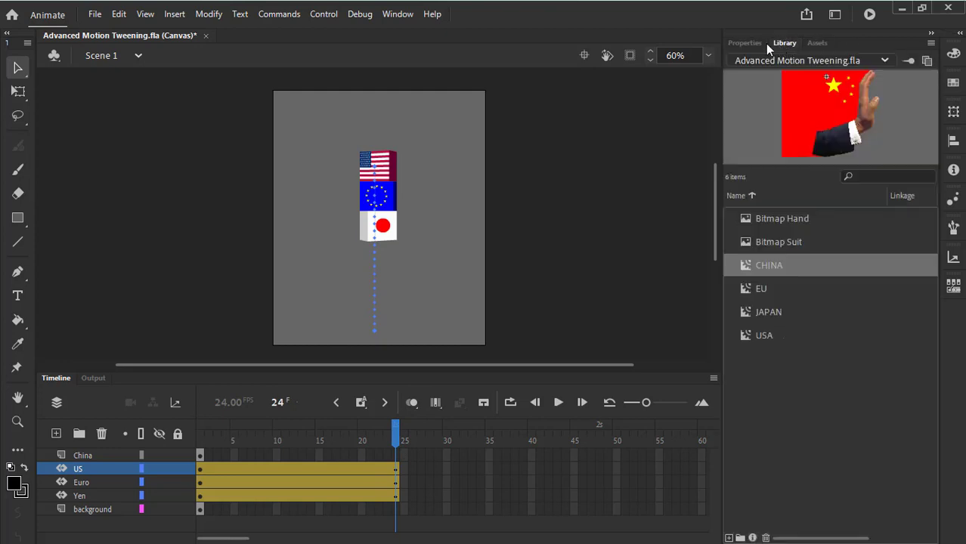
left_click(737, 44)
left_click_drag(316, 136, 456, 287)
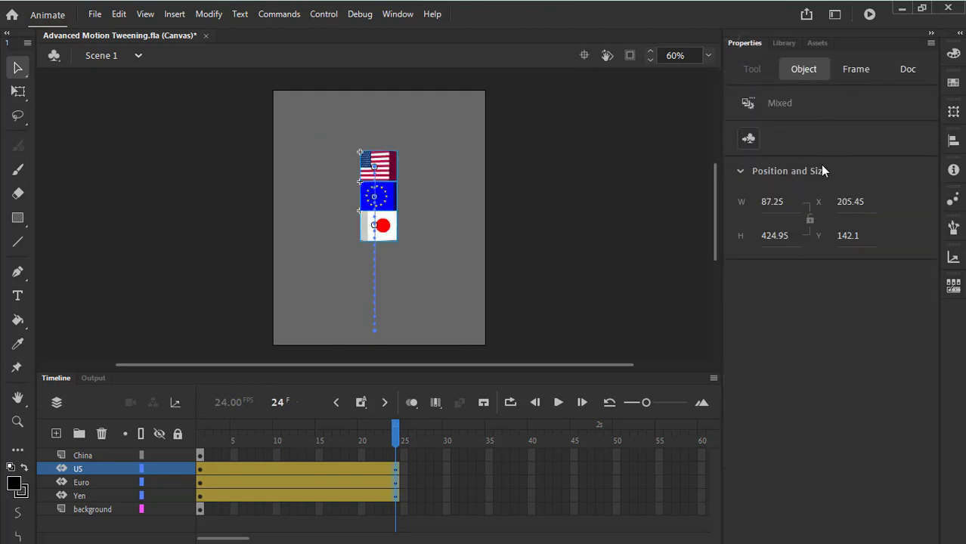
left_click(851, 236)
type("160")
key("Return")
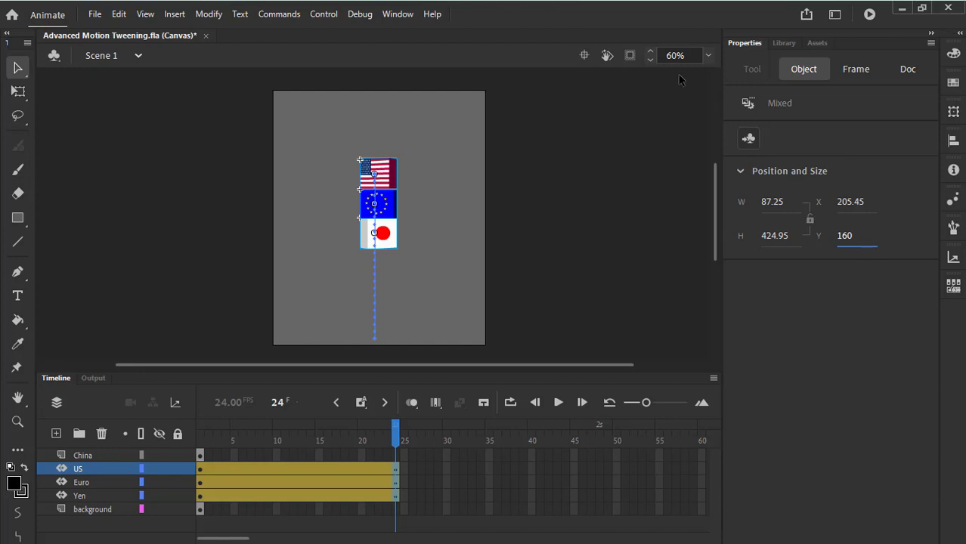
Replay the repositioned cubes' tween several times to review their motion along the shifted paths
key("Return")
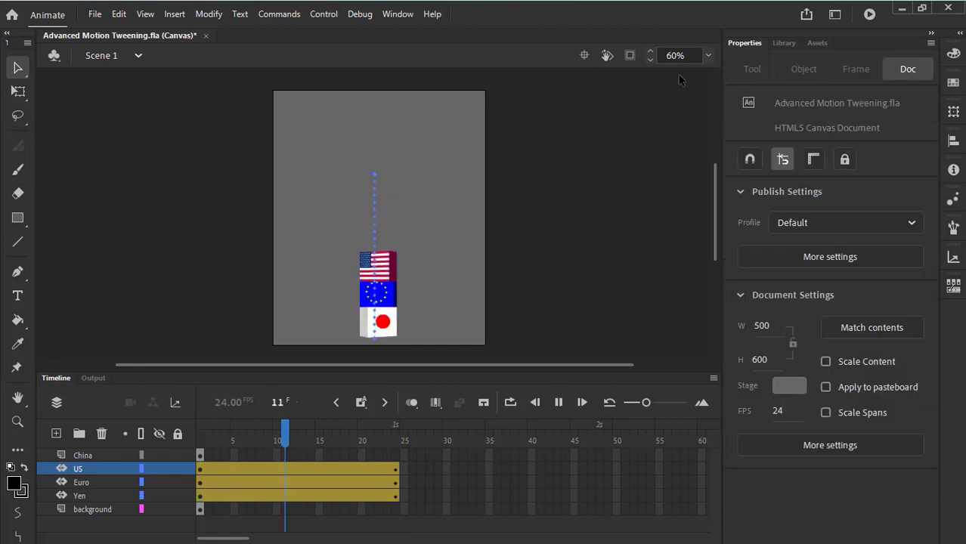
key("Return")
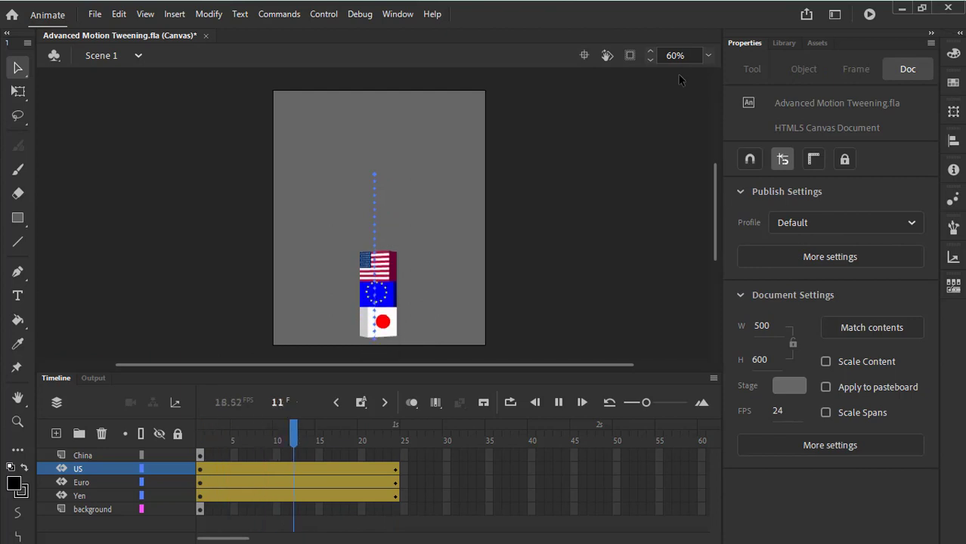
key("Return")
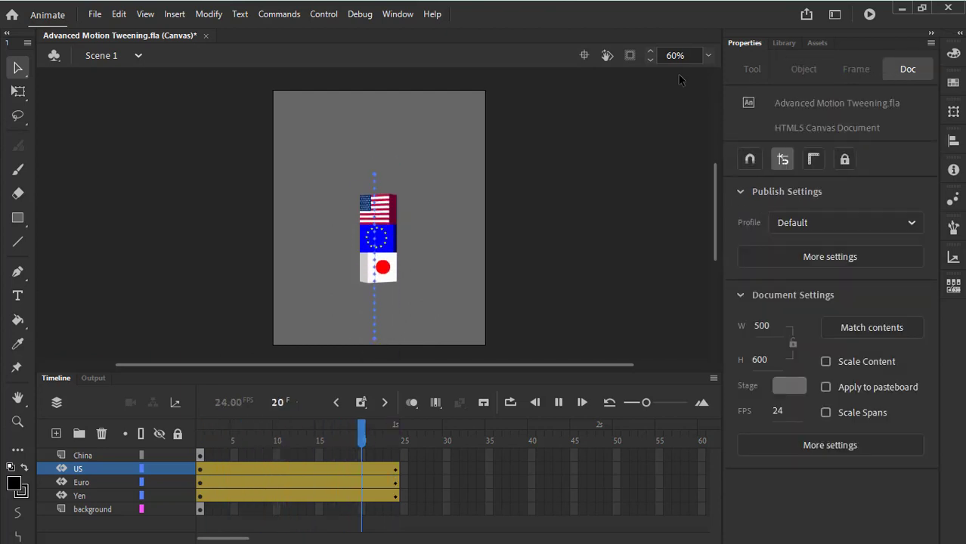
key("Return")
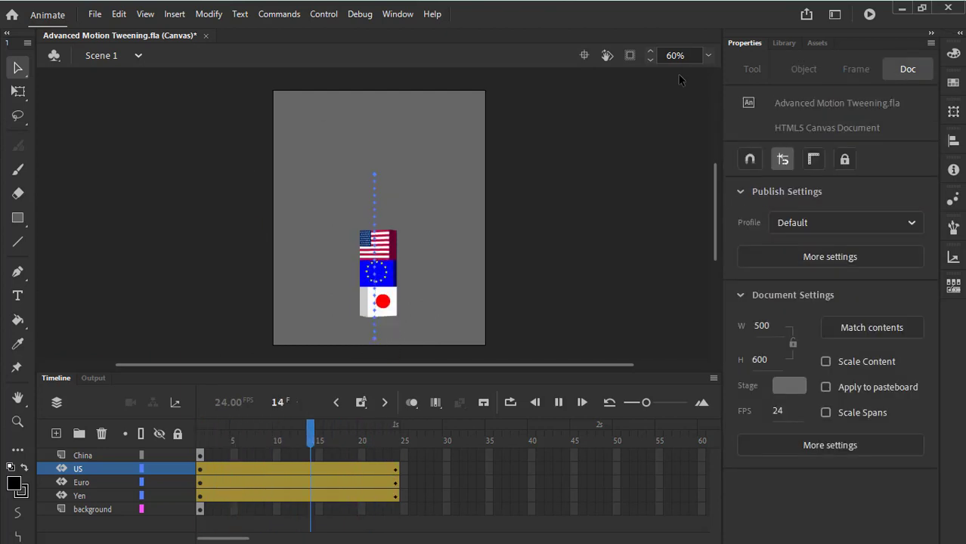
key("Return")
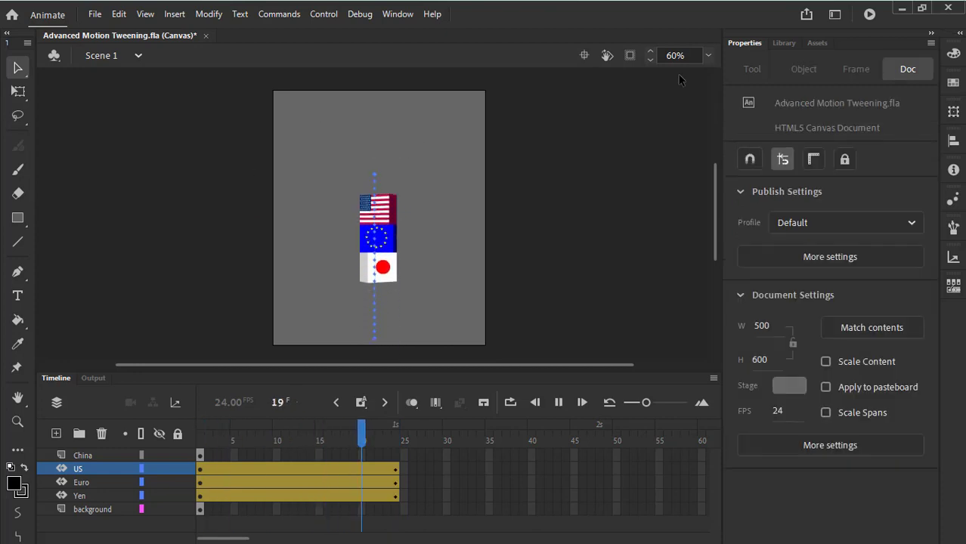
left_click(395, 442)
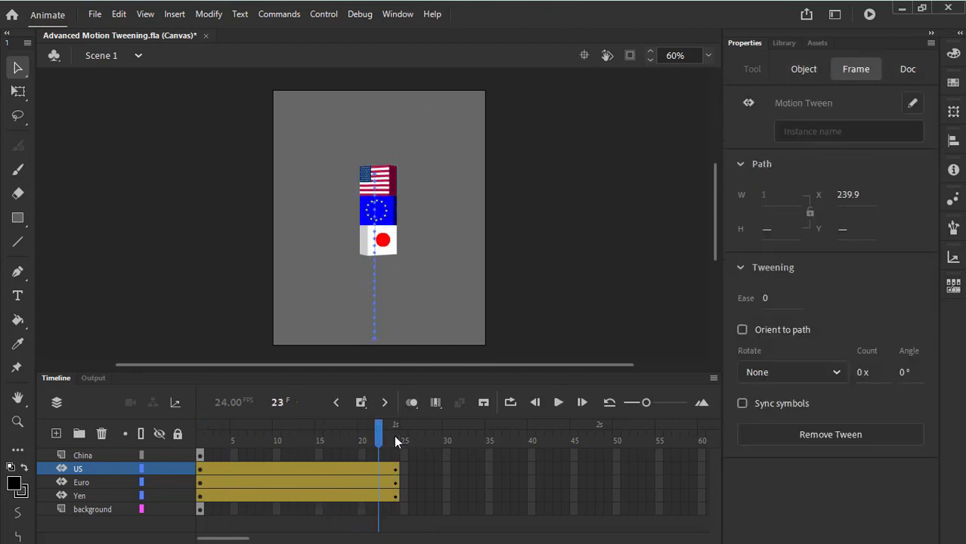
key("Return")
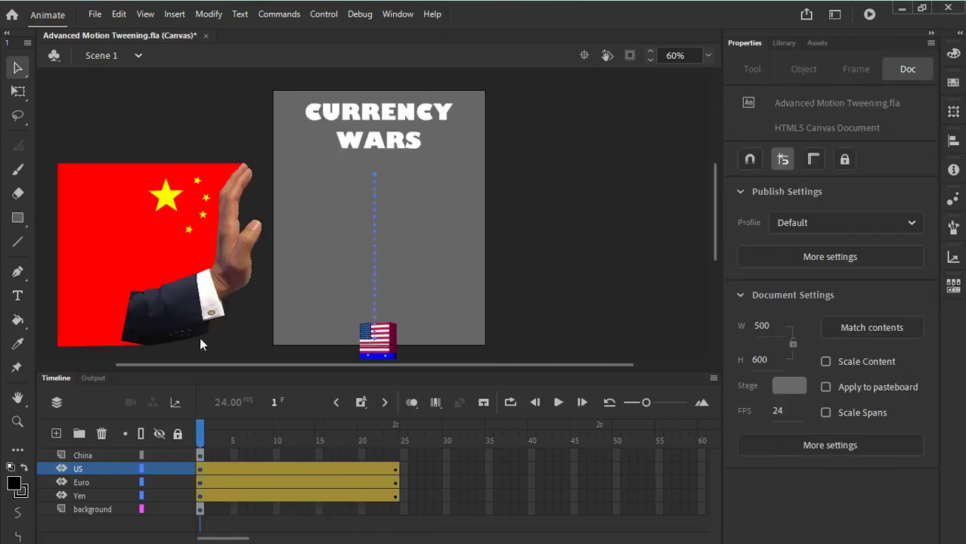
Check the Currency Wars title and CHINA instance on frame 1, and replay the timeline through frame 24
left_click(392, 128)
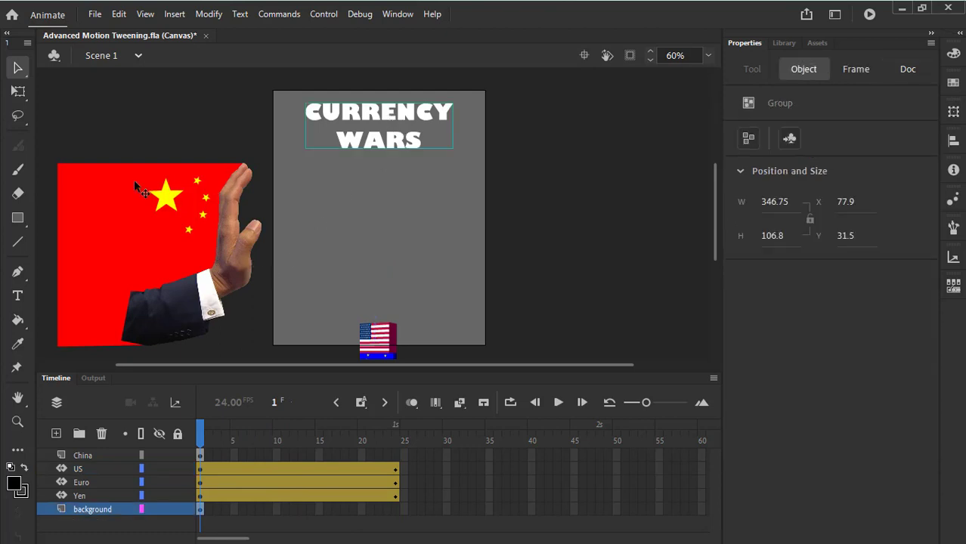
left_click(148, 210)
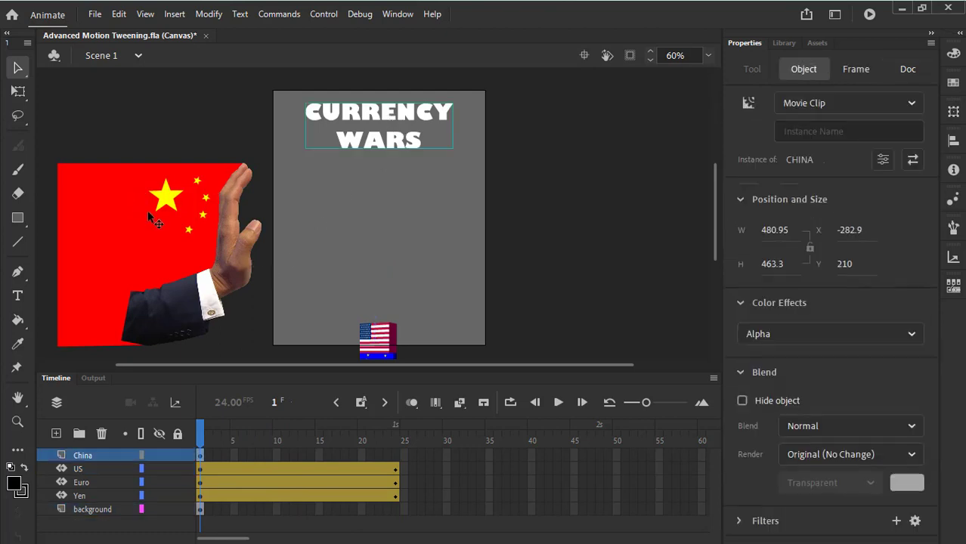
left_click(200, 436)
key("Return")
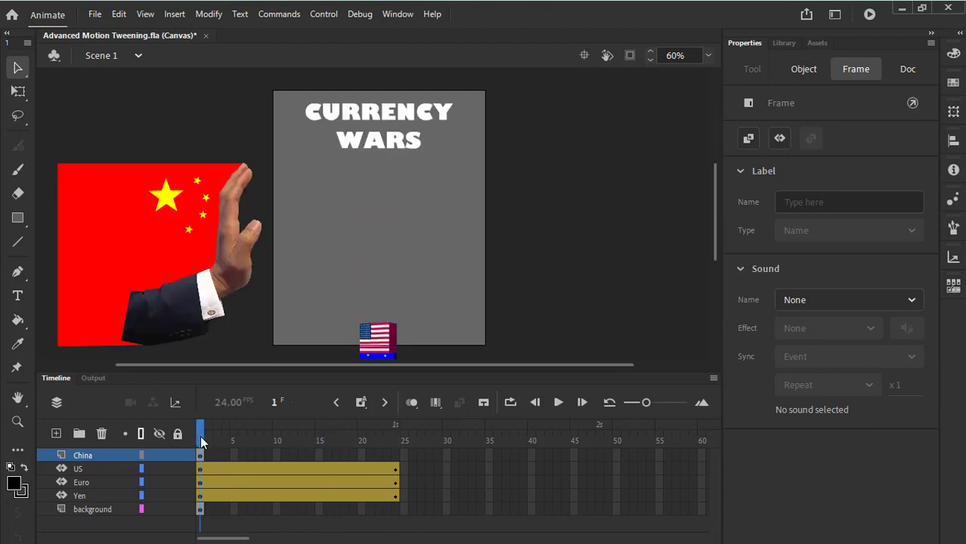
key("Return")
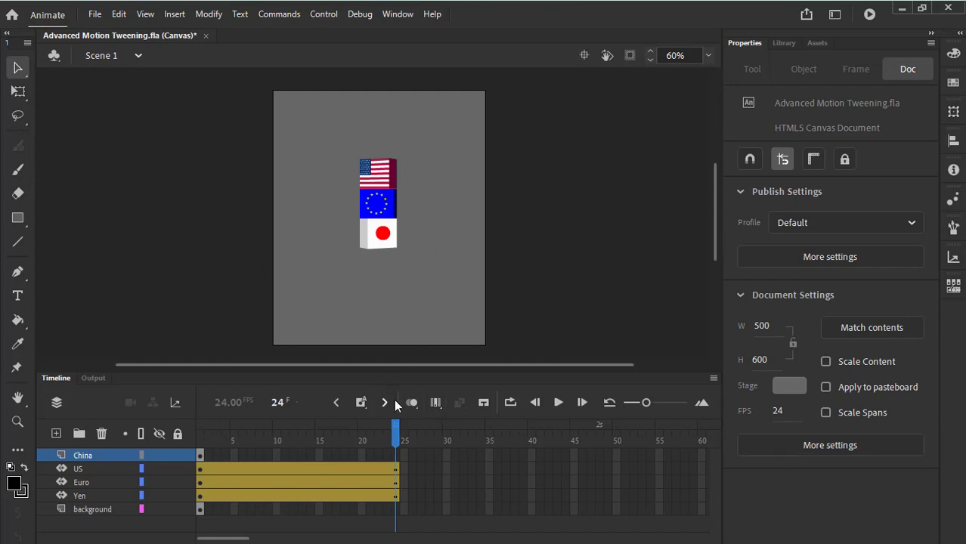
Step back through the flag cube animation, replay it to frame 24, and examine the US layer's motion tween
key("comma")
key("comma")
key("comma")
key("comma")
key("comma")
key("Return")
key("Return")
left_click(244, 469)
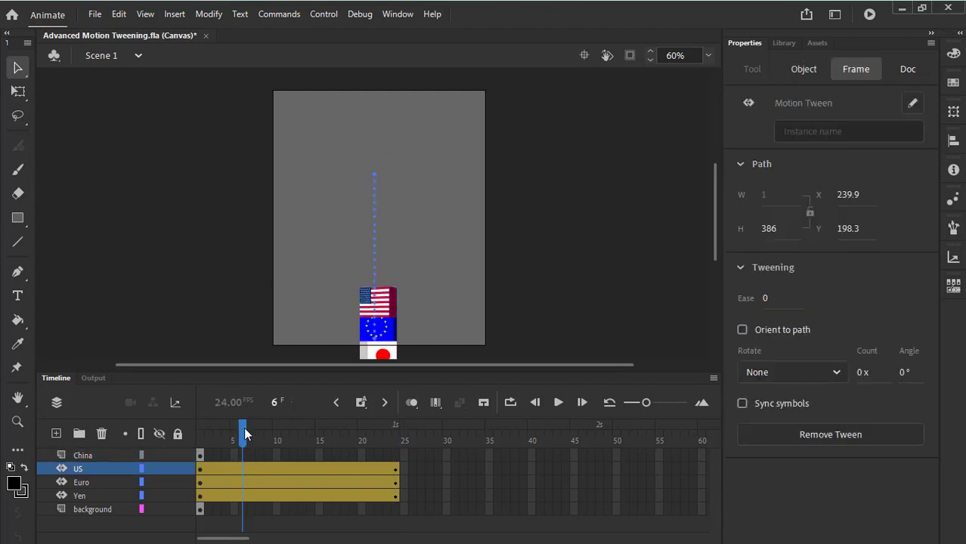
key("comma")
key("comma")
key("comma")
key("comma")
key("Return")
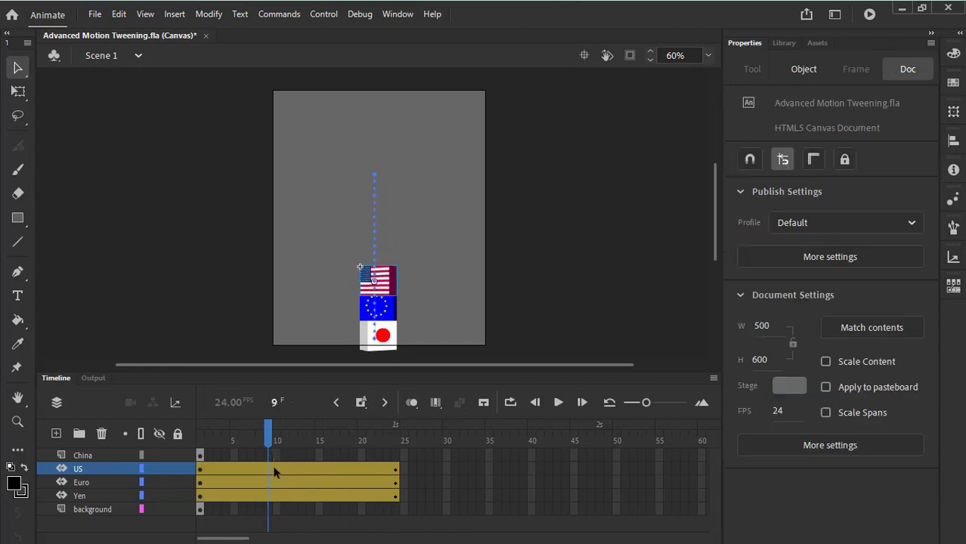
Open Refine Motion Tween for the US layer at frame 10, enlarge the timeline area, and fit the stage in the window
left_click(278, 469)
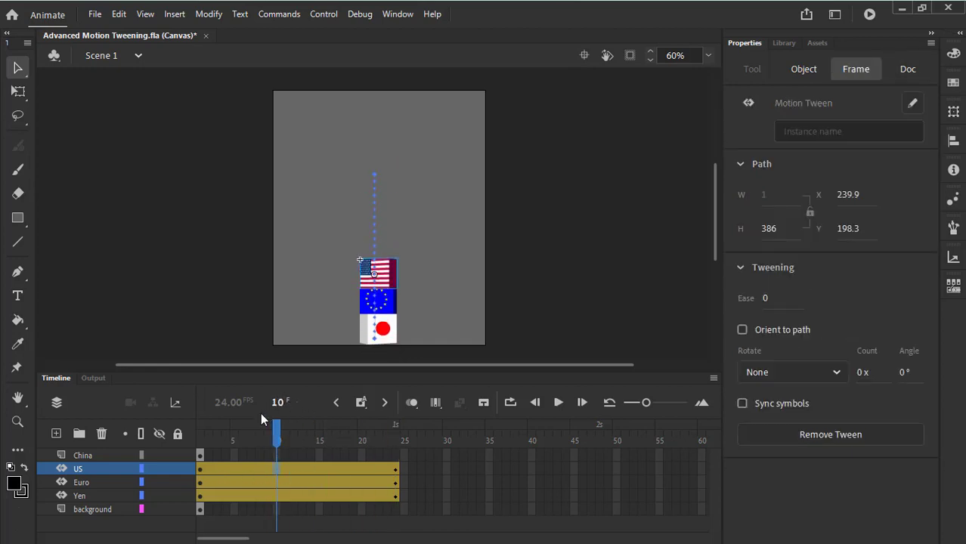
right_click(277, 469)
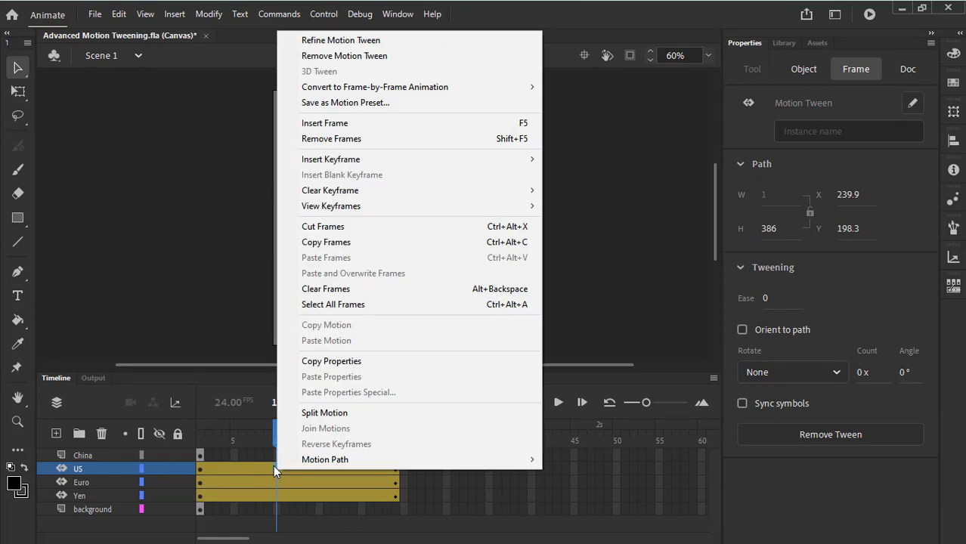
left_click(388, 41)
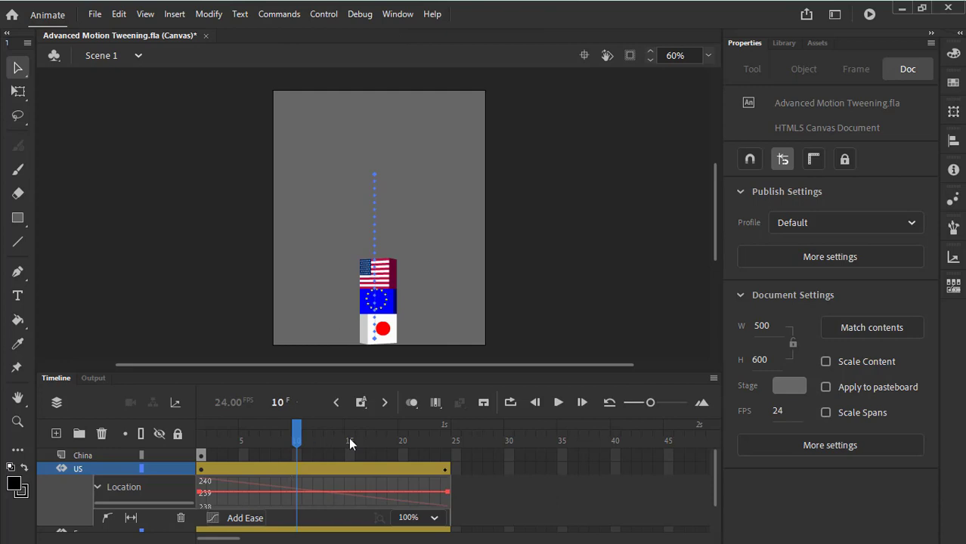
left_click_drag(536, 373, 534, 263)
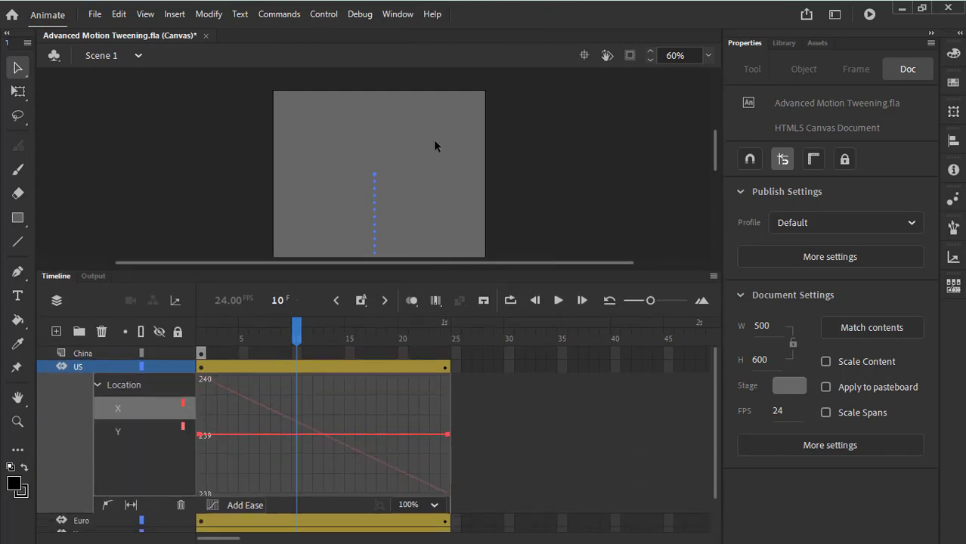
left_click(709, 54)
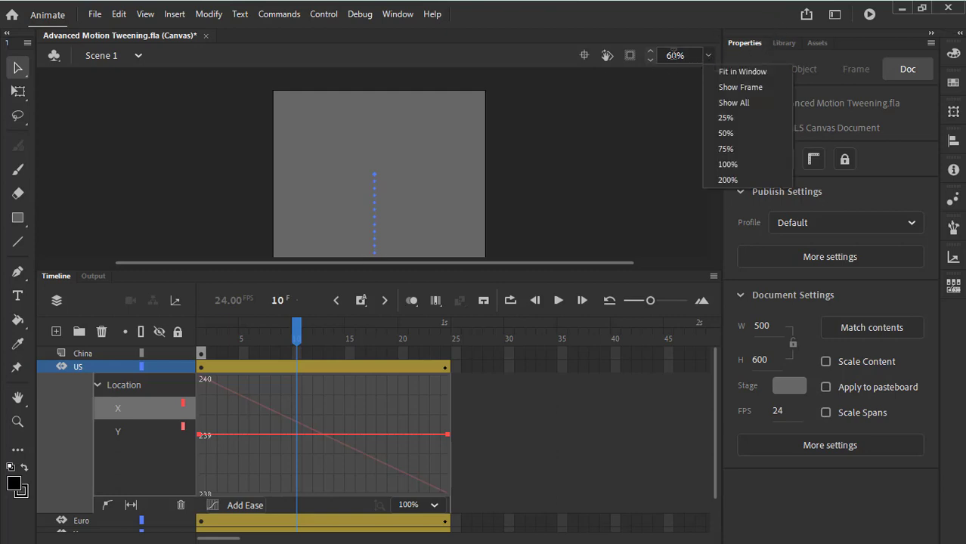
left_click(730, 70)
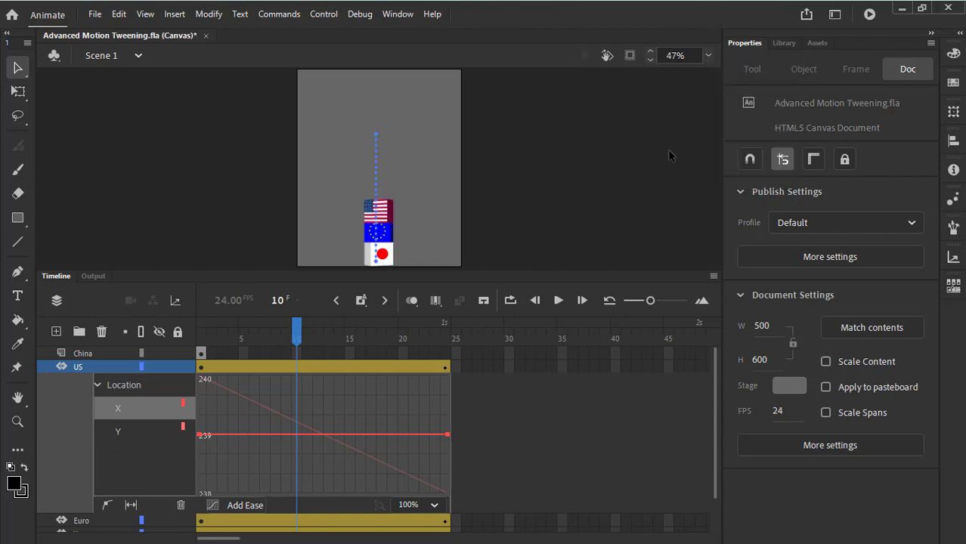
Show the US cube's Y location curve and play the animation through frame 24 to follow the motion along it
left_click(139, 432)
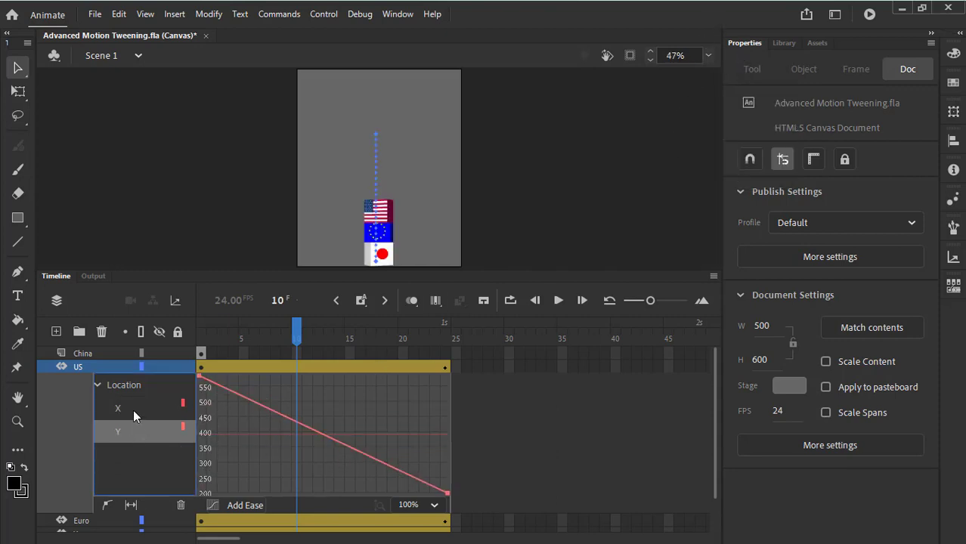
left_click(133, 410)
left_click(136, 431)
key("comma")
key("comma")
key("comma")
key("comma")
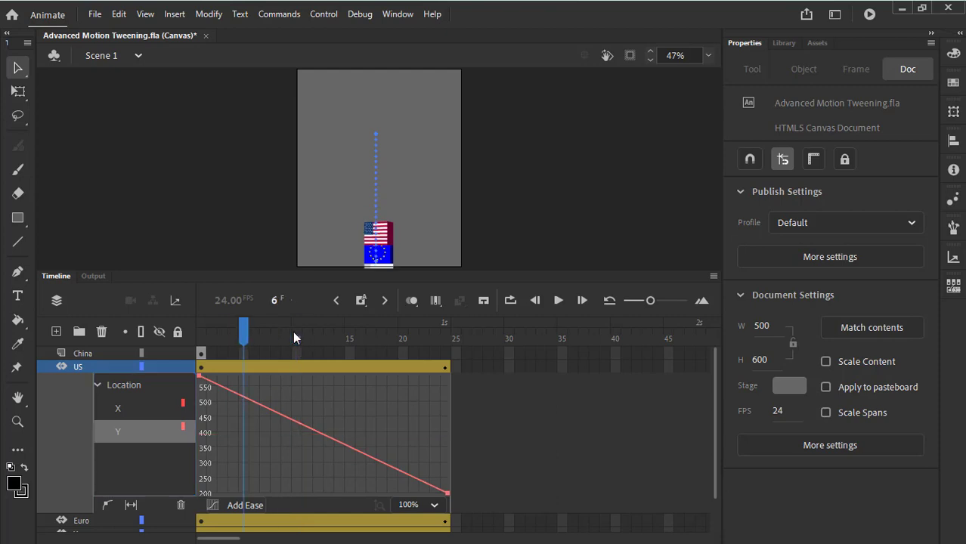
key("Return")
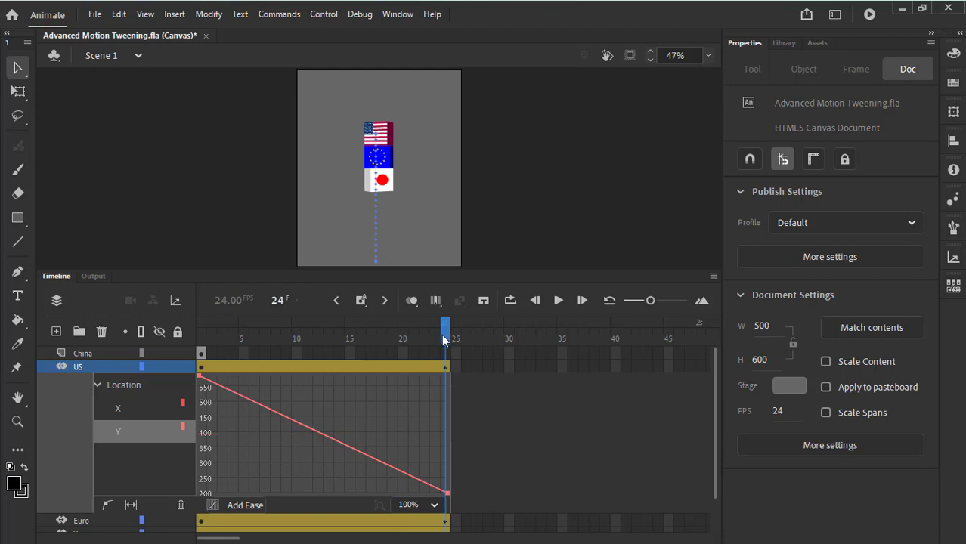
key("Return")
Compare the US tween's X and Y location curves at frame 24
left_click(130, 411)
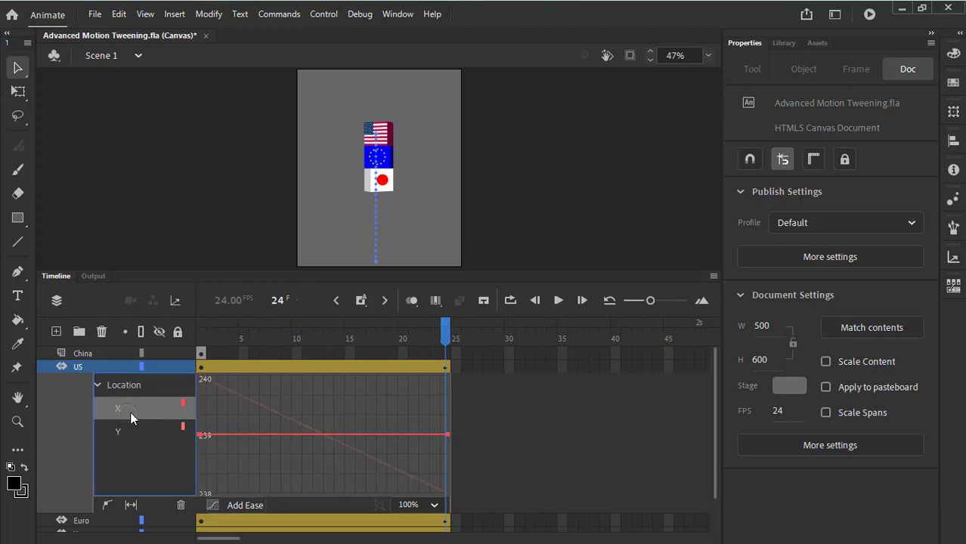
left_click(128, 428)
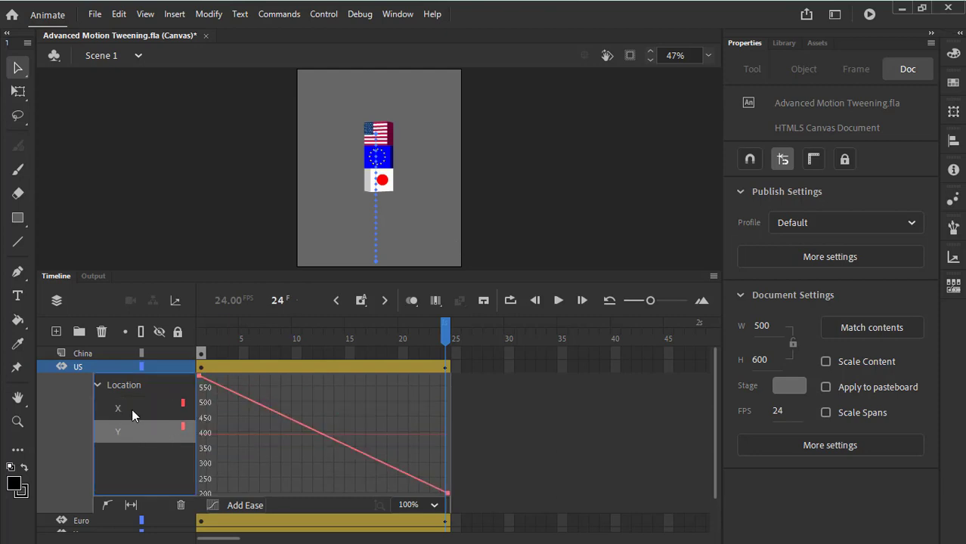
left_click(131, 409)
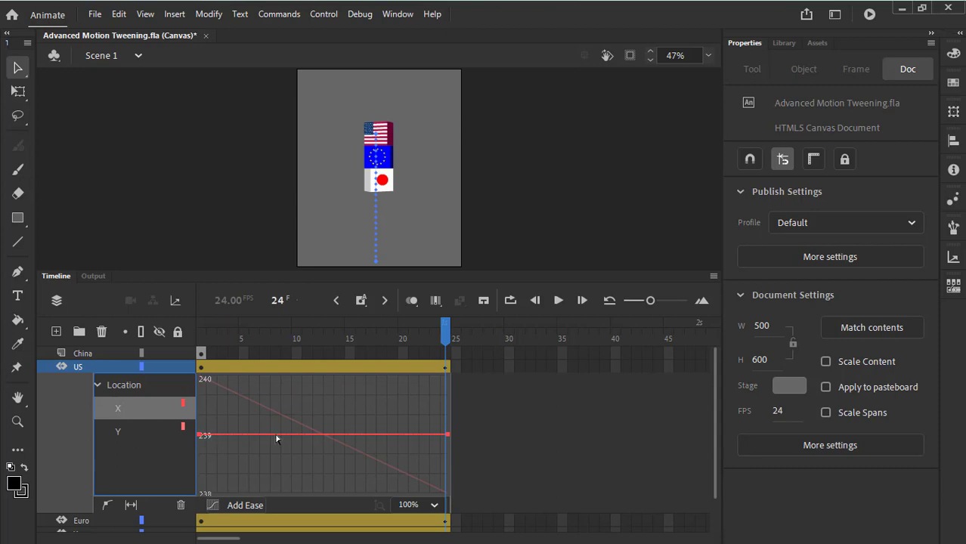
left_click(135, 432)
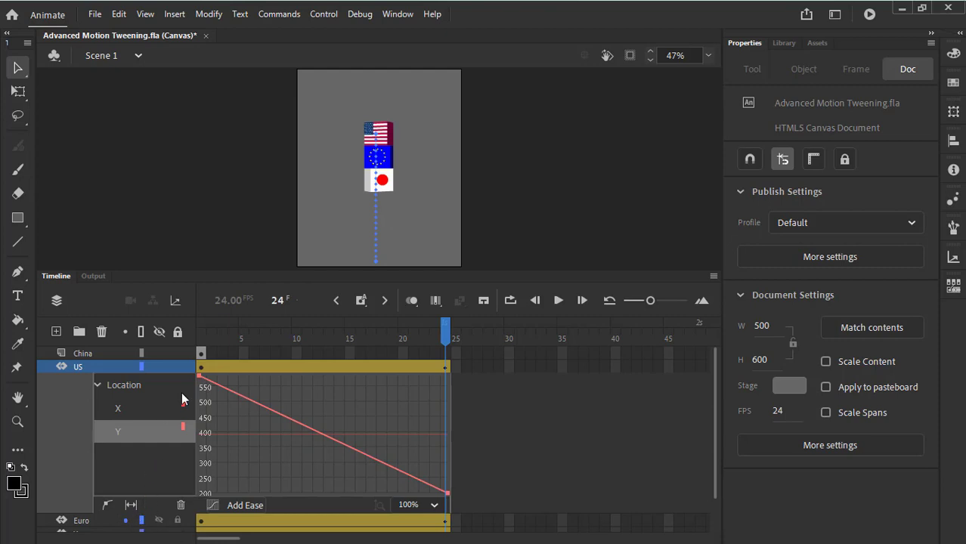
left_click(148, 409)
Add an anchor point to the US cube's Y curve at frame 21, move it to about 200, and replay the tween
left_click(108, 507)
left_click(411, 476, "ctrl")
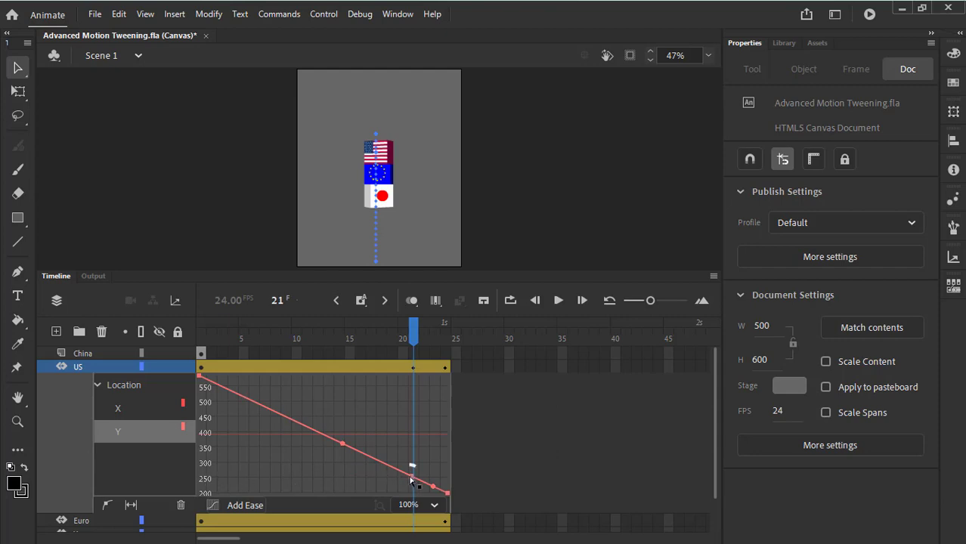
left_click_drag(412, 465, 411, 441)
mouse_move(420, 342)
left_mouse_down()
mouse_move(392, 337)
mouse_move(435, 337)
left_mouse_up()
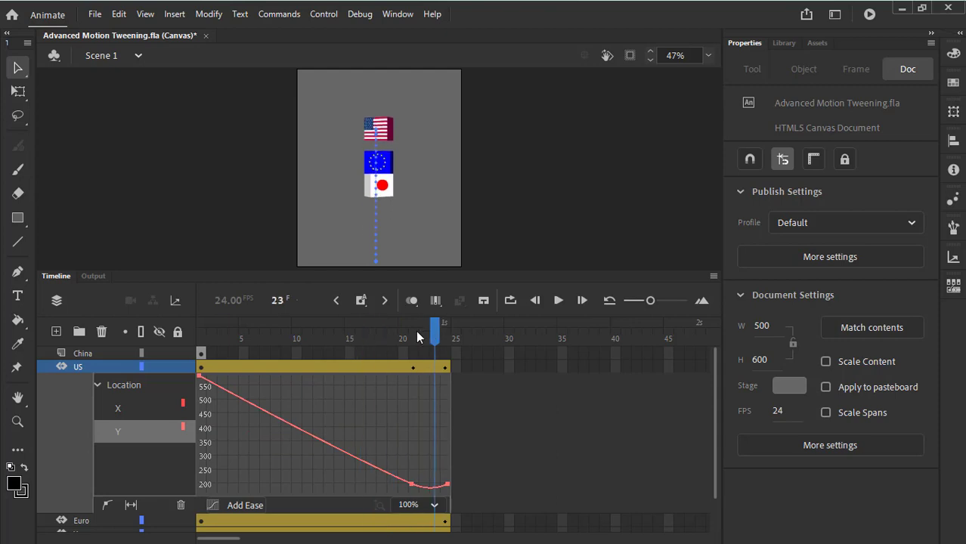
key("Return")
left_click(418, 337)
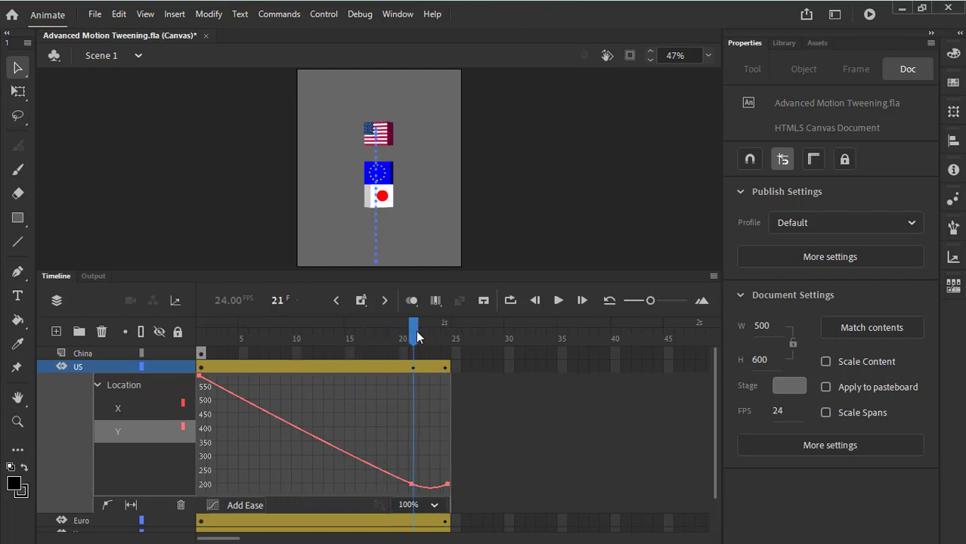
key("Return")
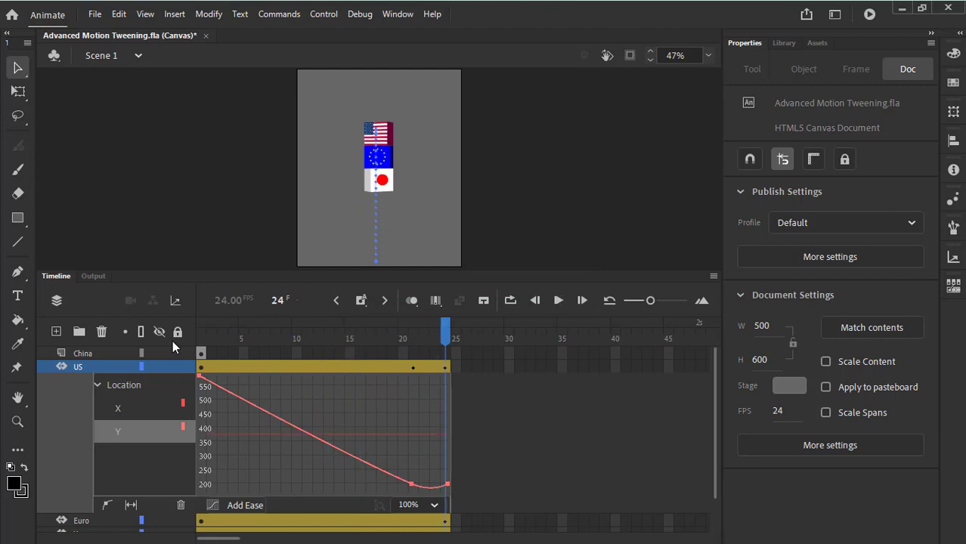
key("Return")
Add an early anchor point at about 500 on the US cube's Y curve, shift it to frame 8, and replay the tween
left_click(107, 505)
left_click(244, 401)
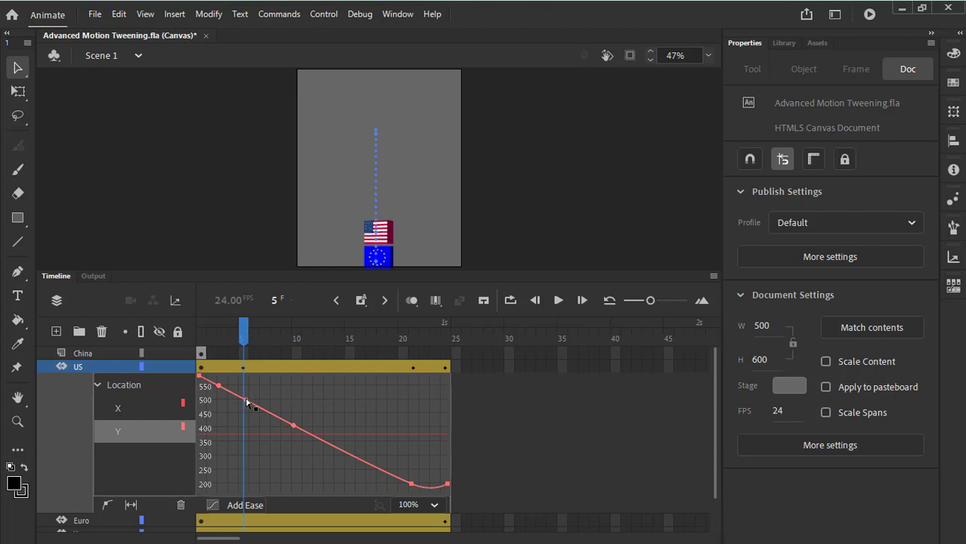
left_click_drag(246, 401, 275, 400)
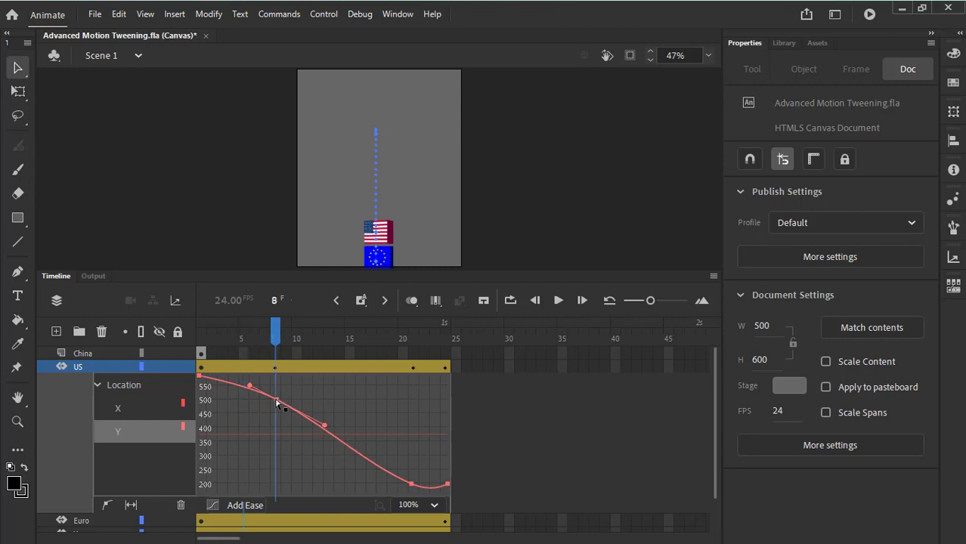
key("ctrl+z")
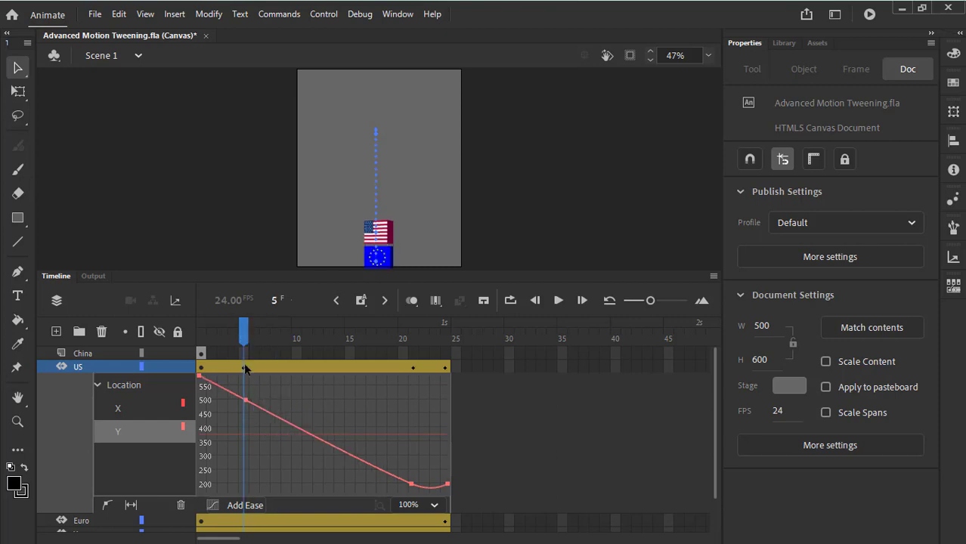
left_click(247, 401)
left_click_drag(248, 402, 276, 403)
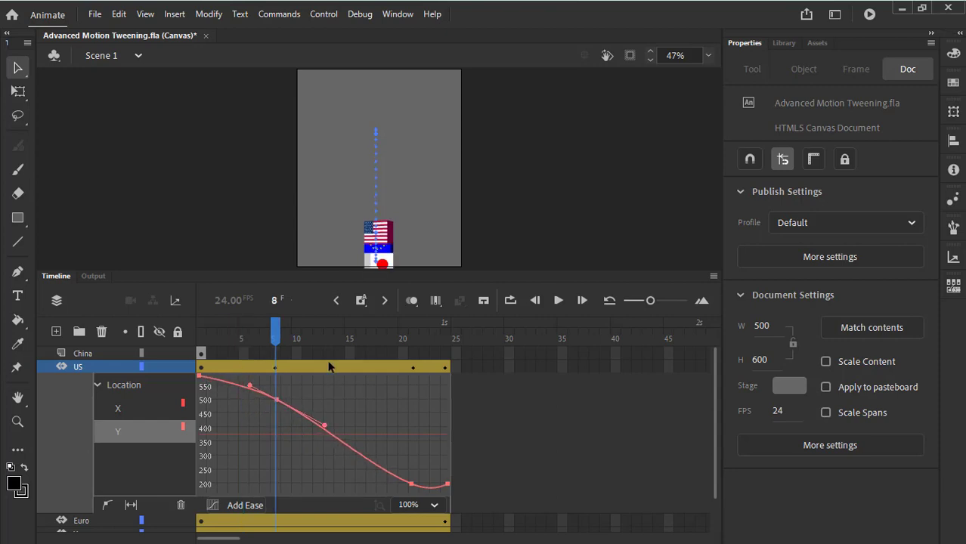
key("Return")
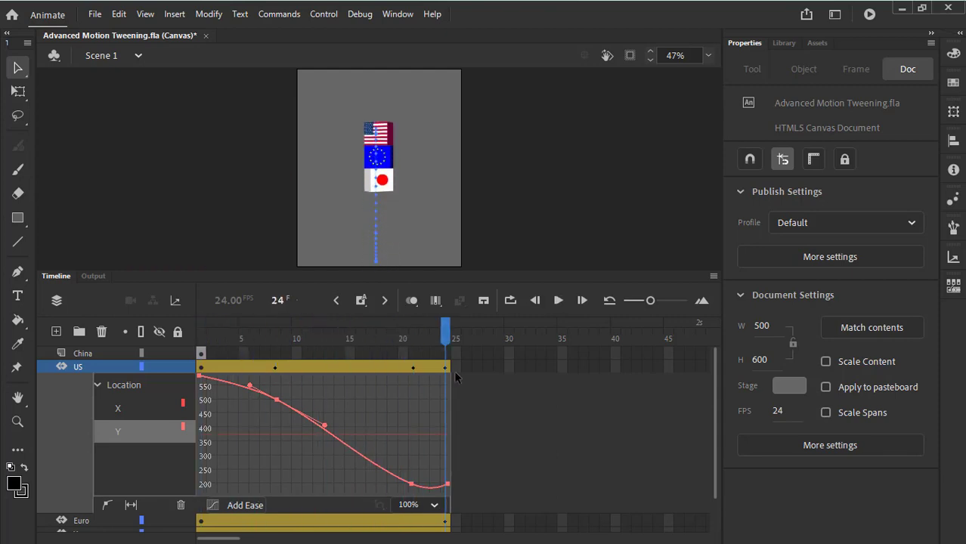
key("Return")
key("Return")
key("Return")
Move the frame 21 anchor point of the US cube's Y curve to about 150 and replay from the first frame
left_click(410, 484)
left_click_drag(410, 484, 418, 406)
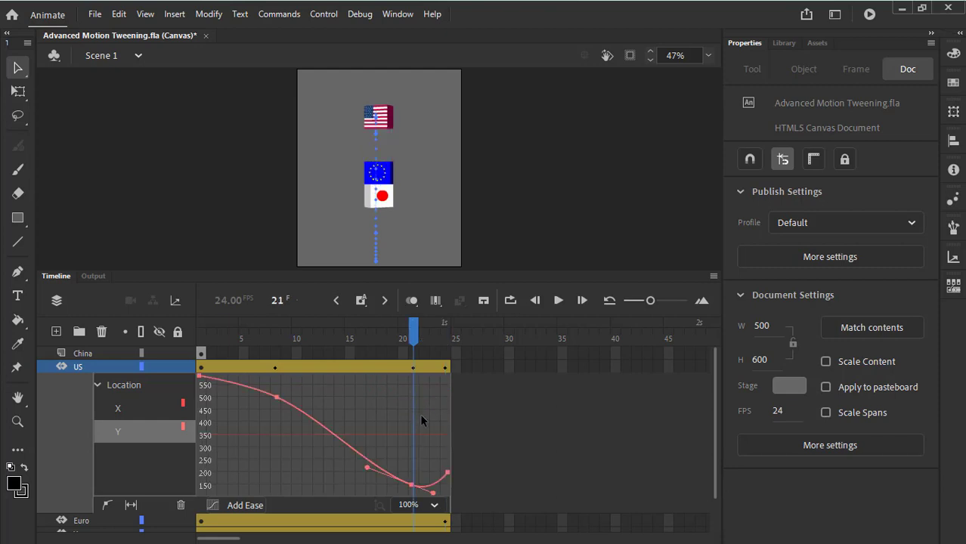
left_click_drag(415, 327, 130, 306)
key("Return")
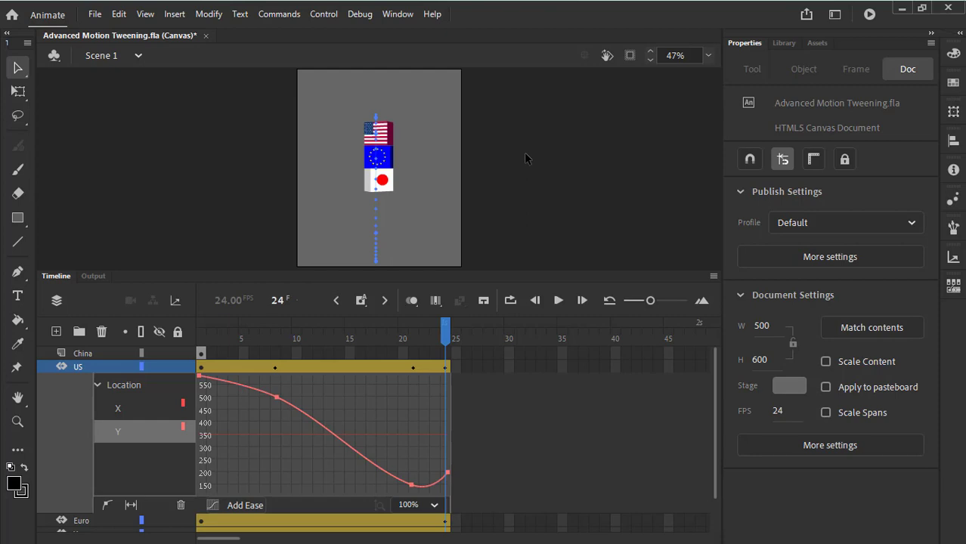
key("Return")
Try converting the frame 8 anchor point on the US cube's Y curve between a smooth point and a corner point
left_click(277, 401)
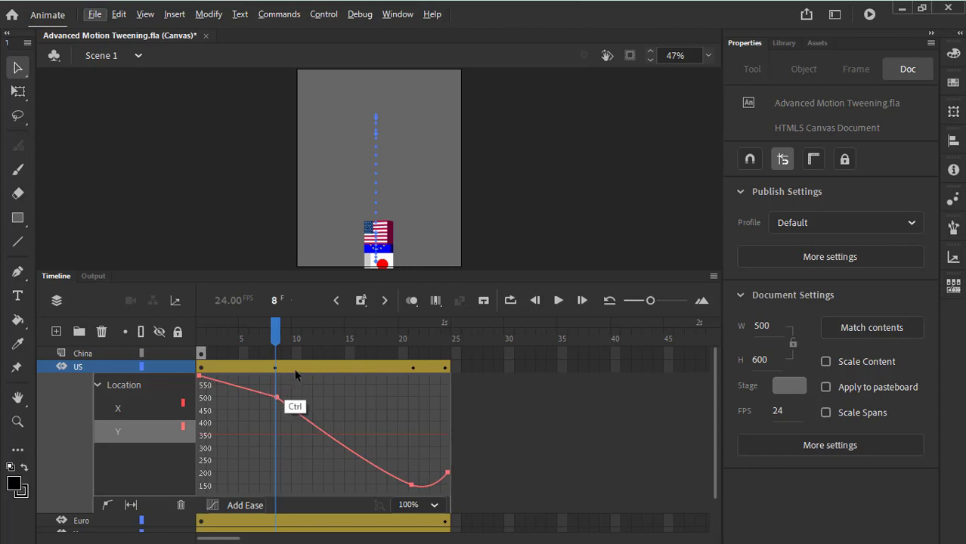
key("shift+period")
left_click(277, 397)
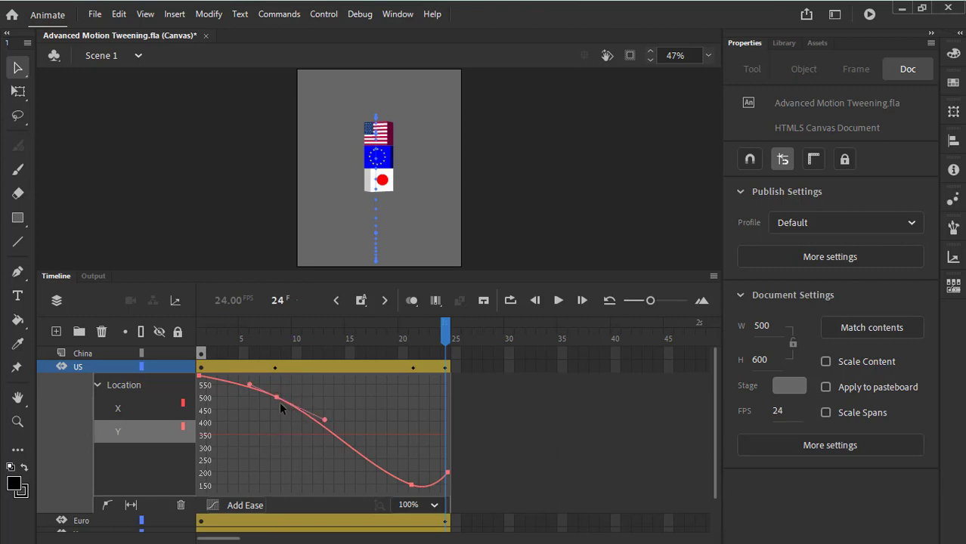
left_click(278, 401)
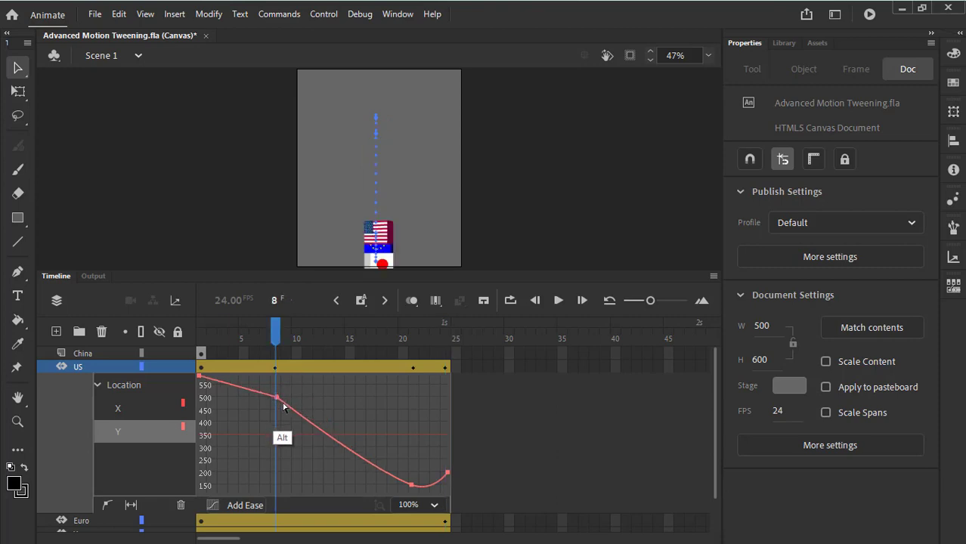
key("Return")
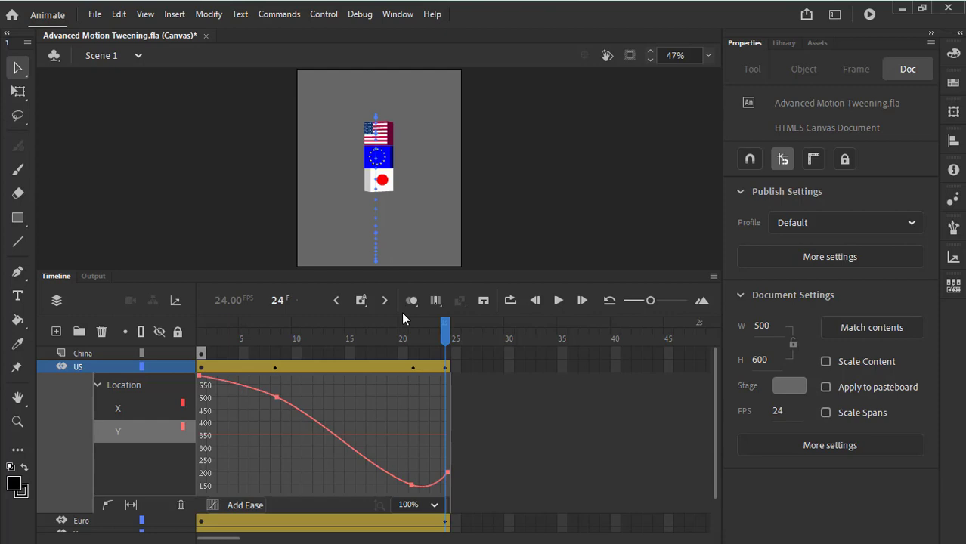
Shift the frame 8 anchor point of the US cube's Y curve to frame 10 at about 500 and replay the tween
left_click(277, 399)
left_click_drag(275, 399, 297, 400)
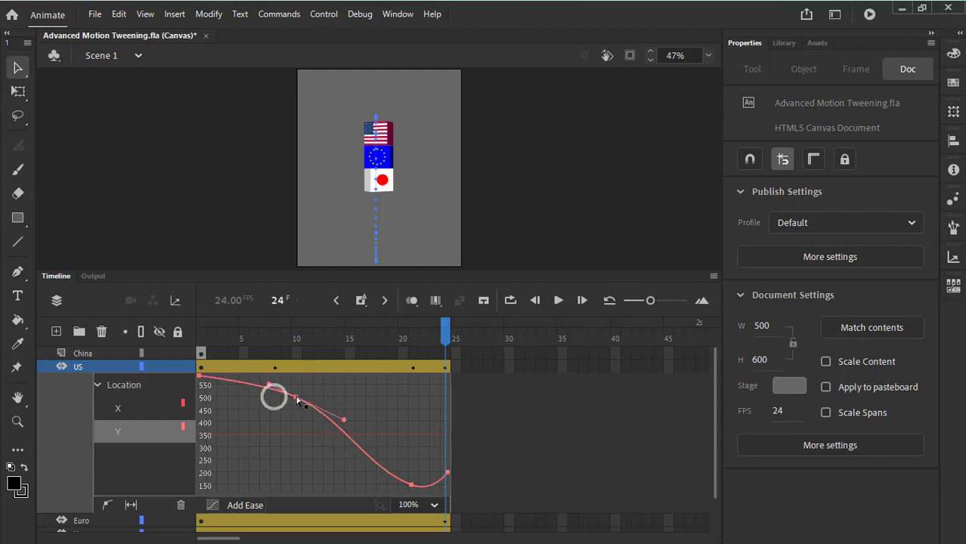
left_click(297, 398)
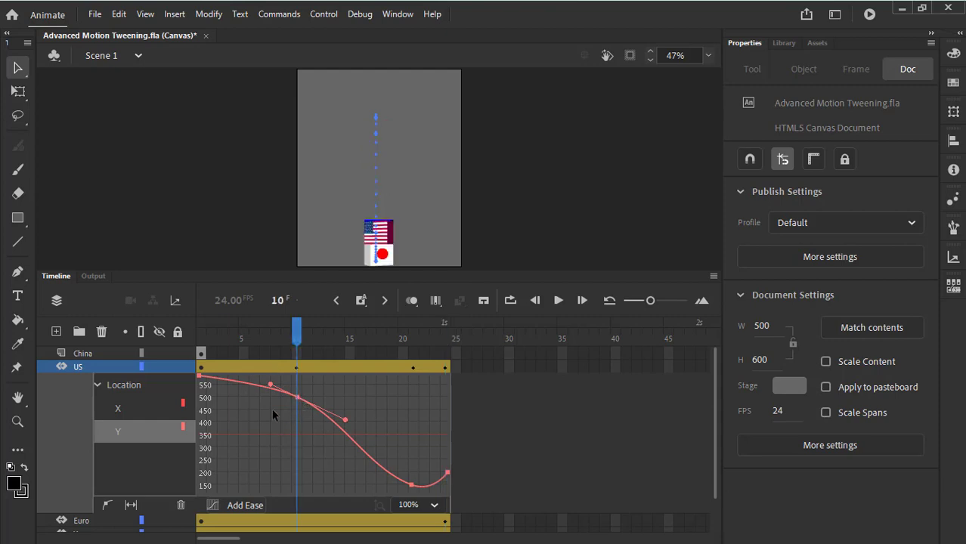
key("Return")
key("Return")
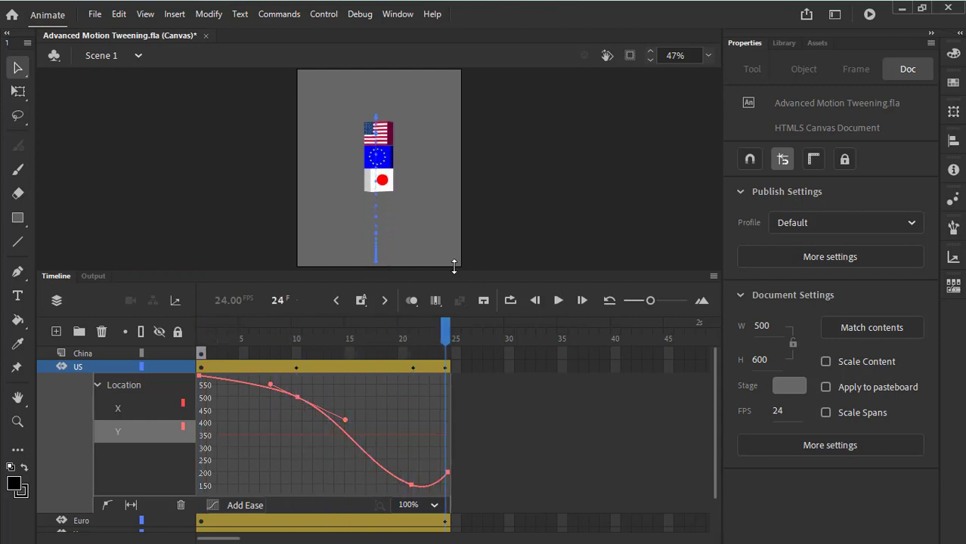
key("Return")
left_click(210, 327)
key("Return")
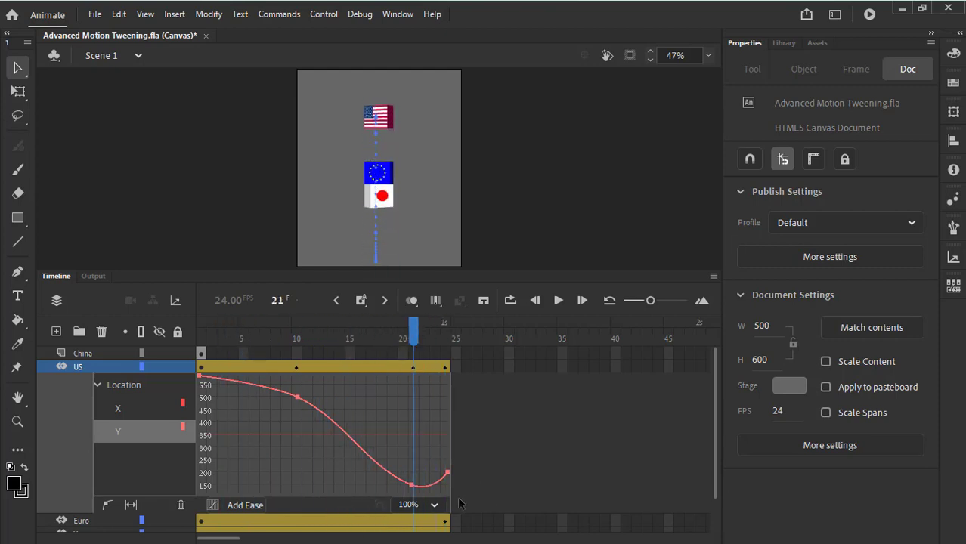
Move the frame 21 anchor point of the US cube's Y curve to about -300
mouse_move(410, 484)
left_mouse_down()
mouse_move(412, 475)
mouse_move(411, 487)
left_mouse_up()
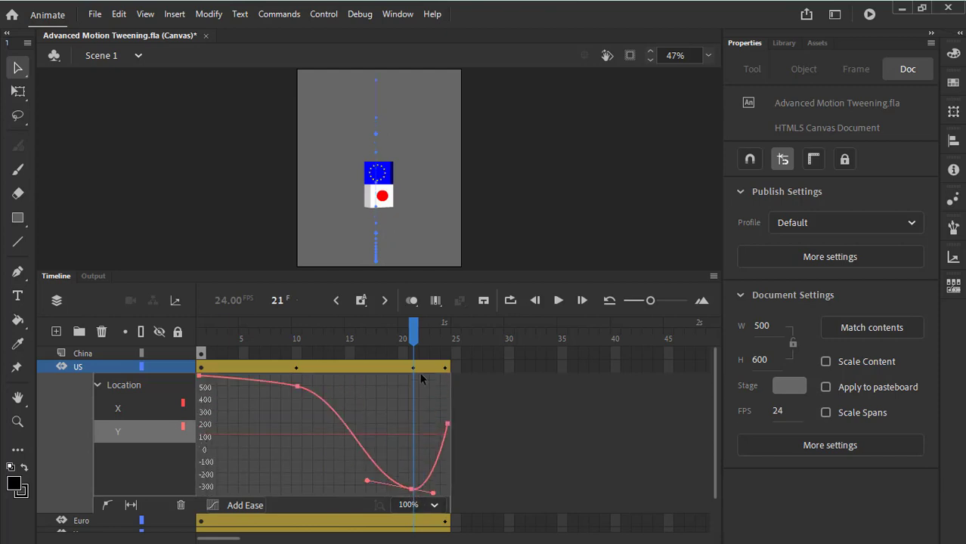
Undo the last move of the frame 21 anchor point on the US cube's Y curve and replay the tween
left_click(411, 333)
key("ctrl+z")
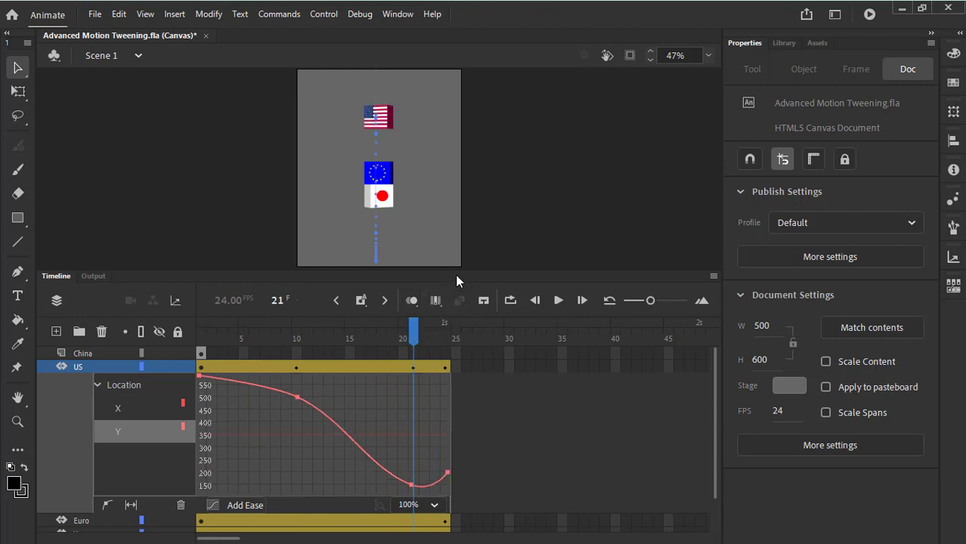
key("Return")
left_click(413, 333)
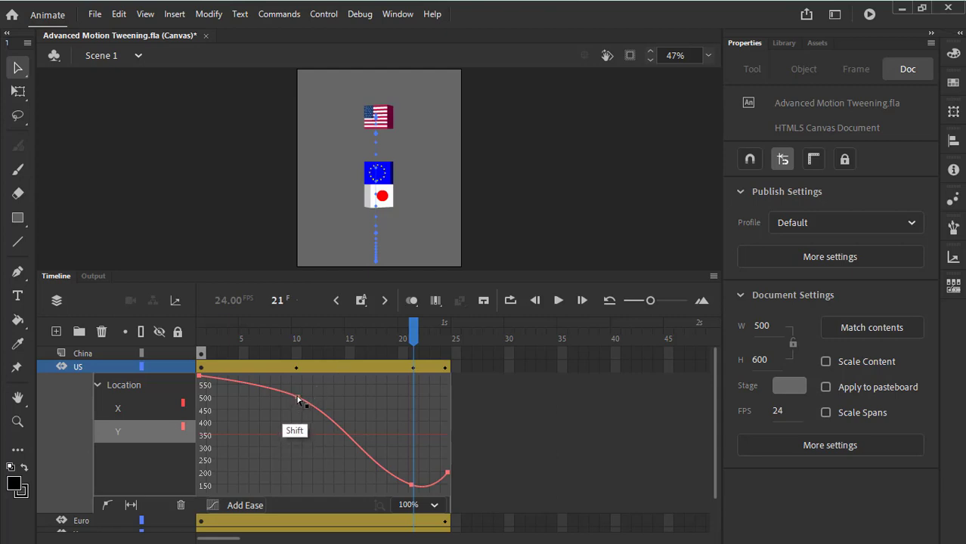
Nudge the frame 10 anchor point of the US cube's Y curve vertically to about 510, keeping it on frame 10
mouse_move(297, 396)
left_mouse_down()
mouse_move(258, 399)
mouse_move(257, 411)
mouse_move(307, 423)
mouse_move(306, 400)
mouse_move(298, 401)
left_mouse_up()
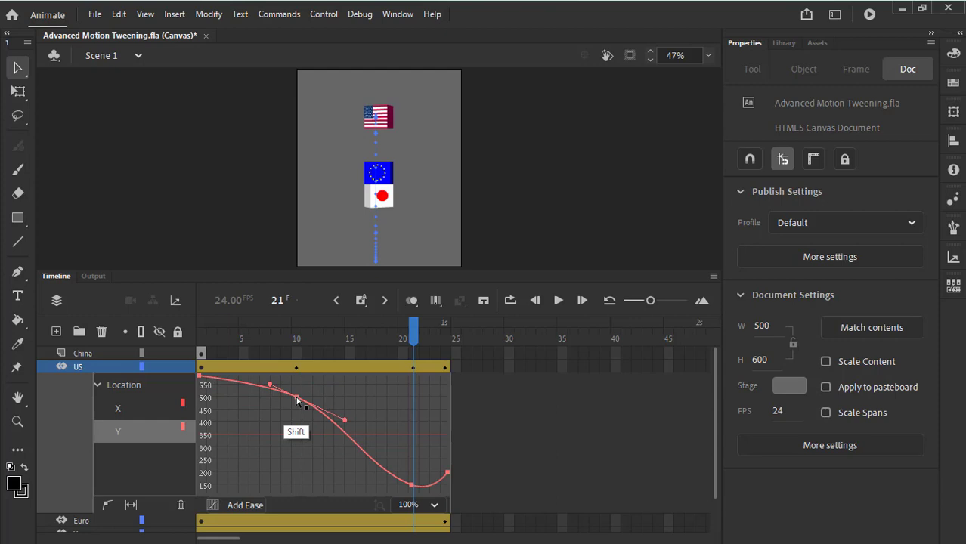
left_click(297, 401)
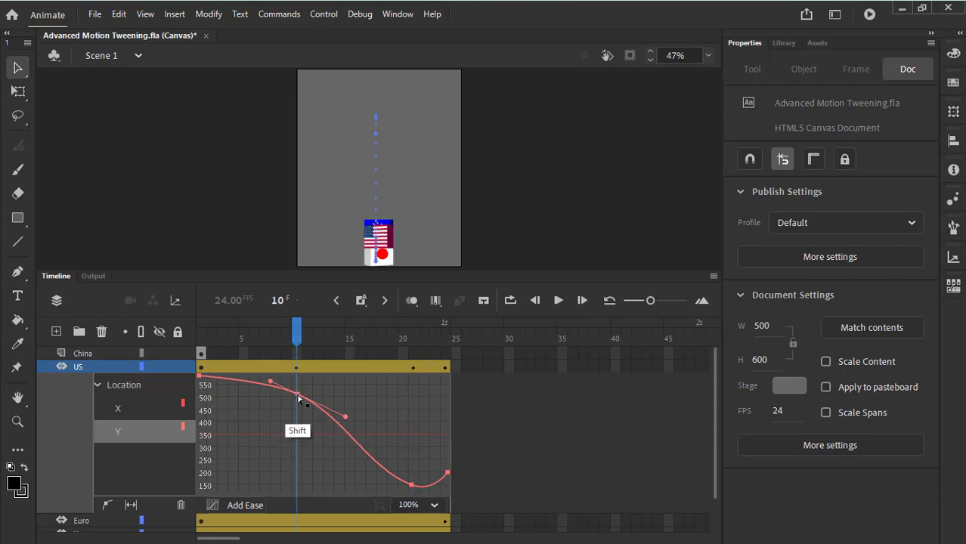
mouse_move(299, 400)
left_mouse_down()
mouse_move(298, 412)
mouse_move(300, 403)
left_mouse_up()
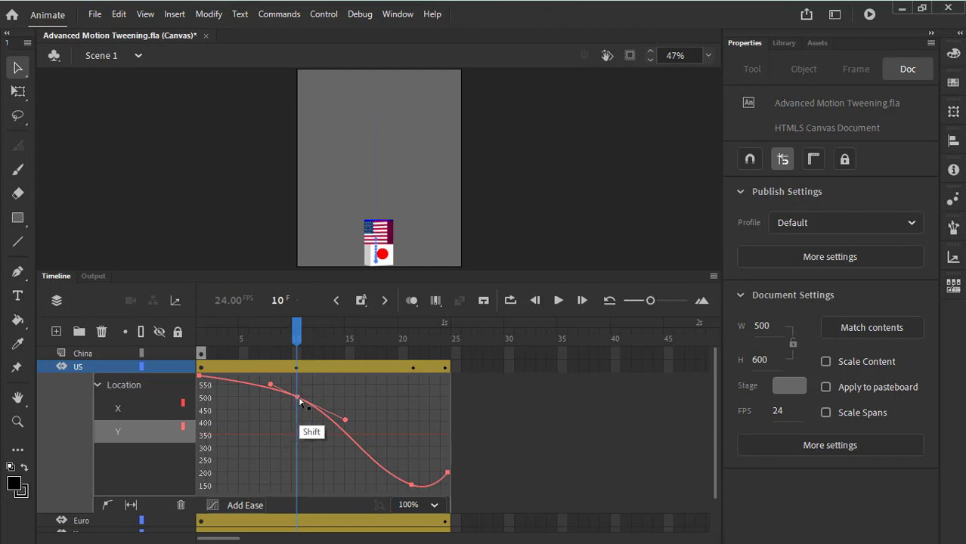
left_click_drag(302, 406, 300, 402)
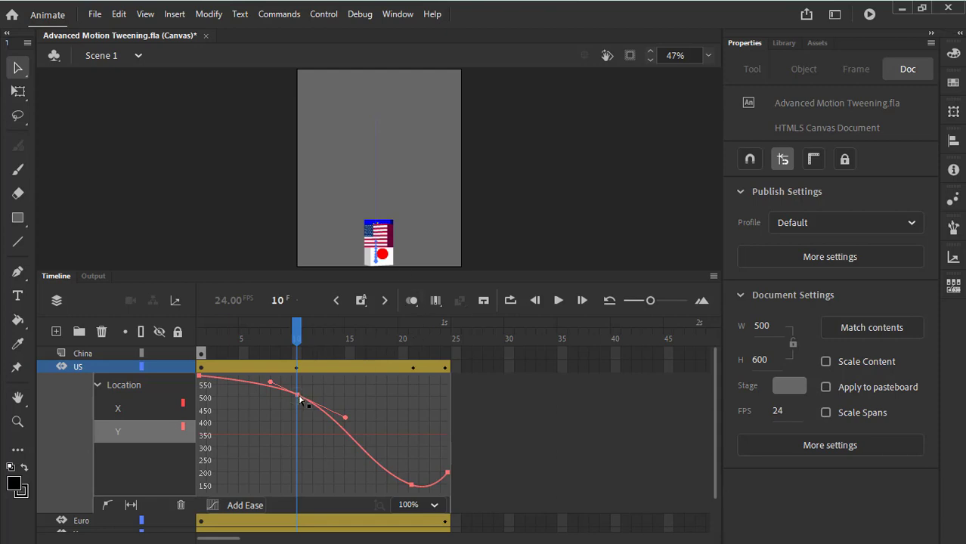
left_click_drag(300, 401, 301, 402)
Magnify the US cube's Y curve graph to 150% and 400%, reset it to 100%, and replay the tween
left_click(435, 505)
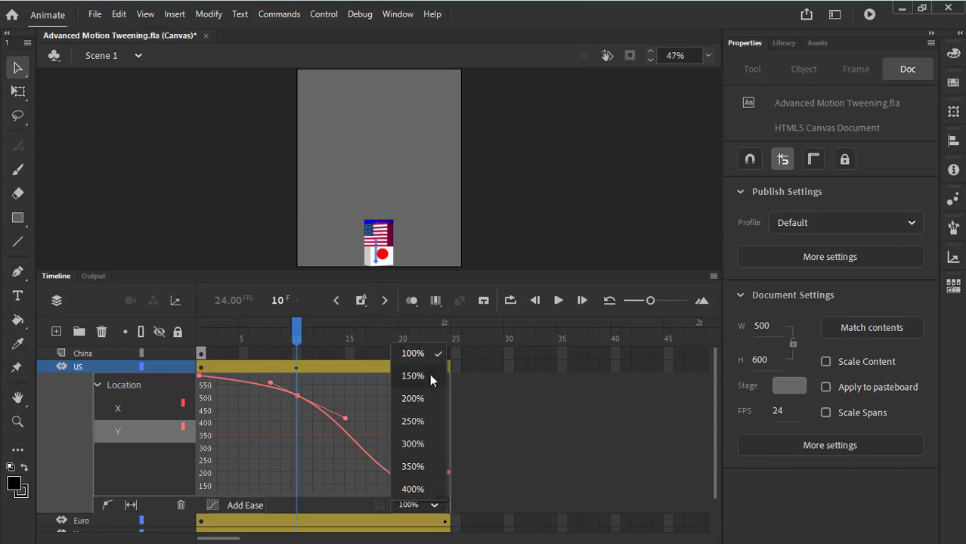
left_click(427, 376)
left_click(438, 504)
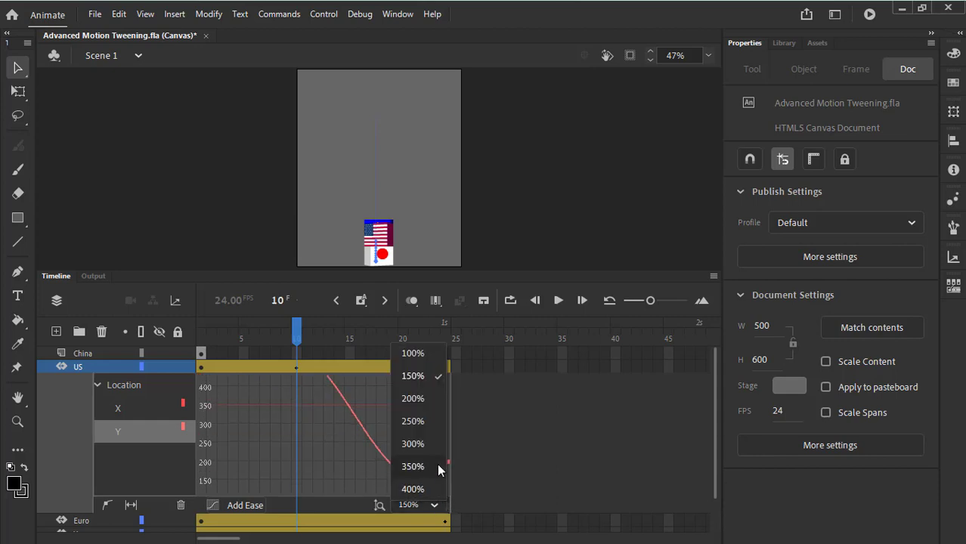
left_click(429, 488)
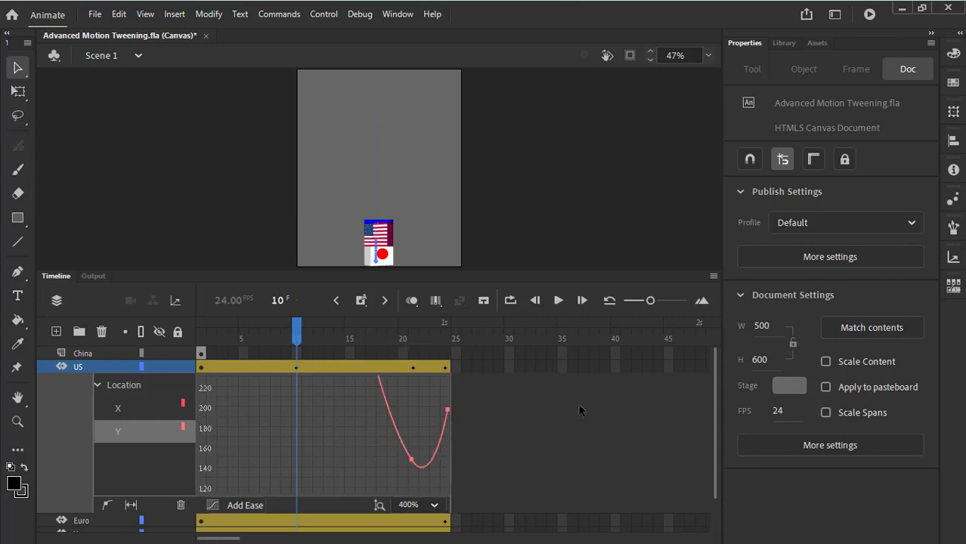
left_click(434, 505)
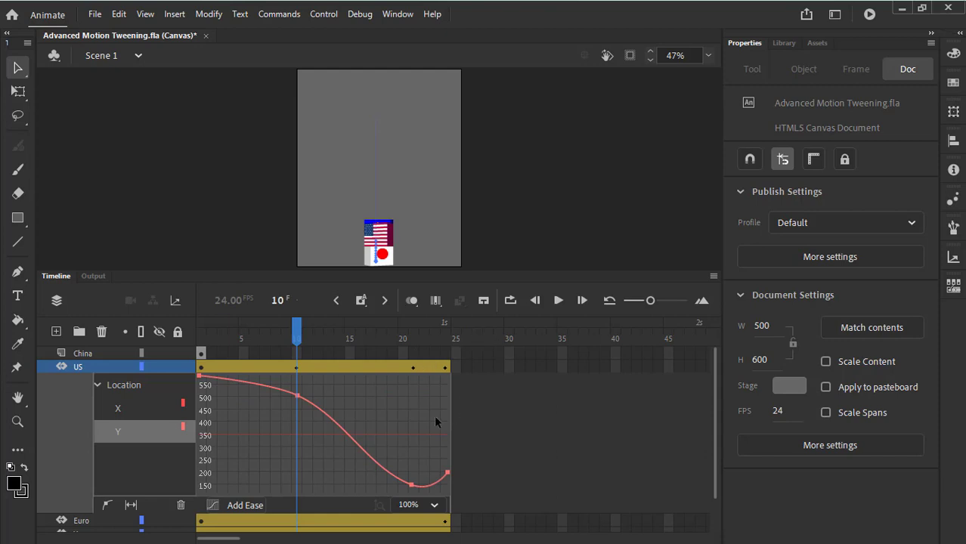
key("Return")
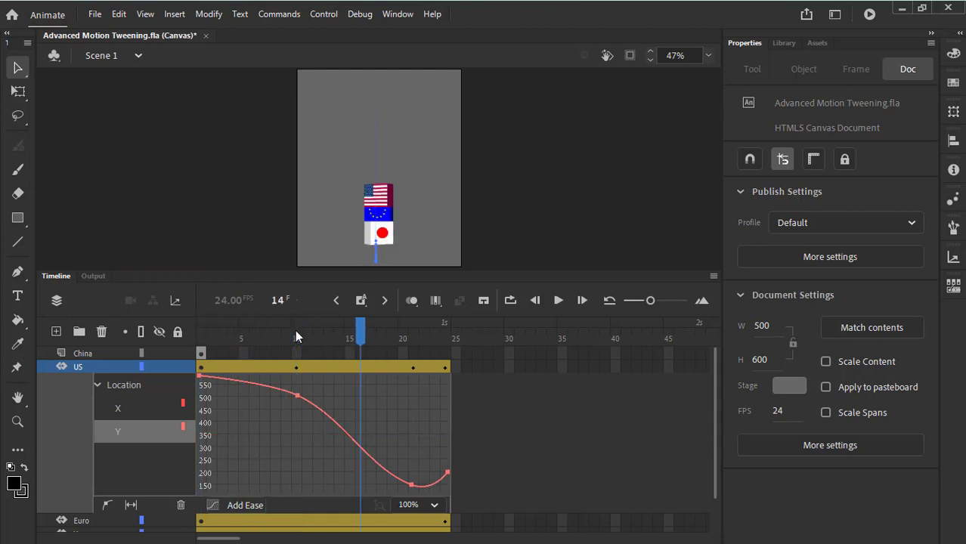
key("Return")
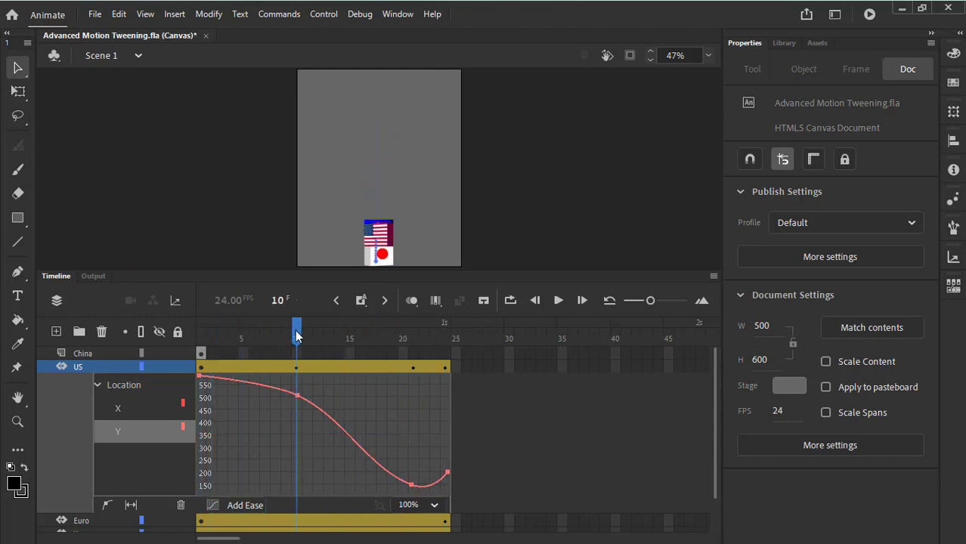
Enlarge the timeline area and magnify the US cube's Y curve graph to 300%
left_click(434, 505)
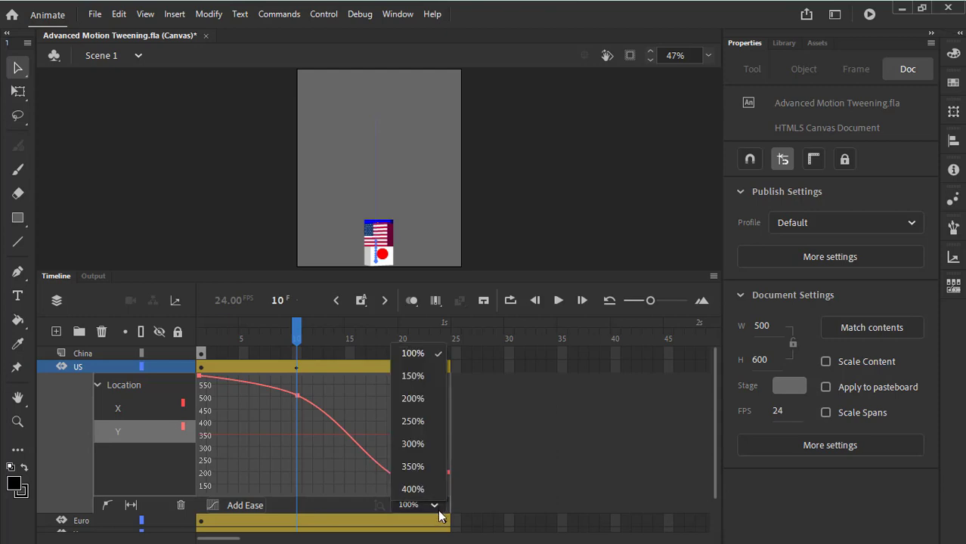
left_click(421, 354)
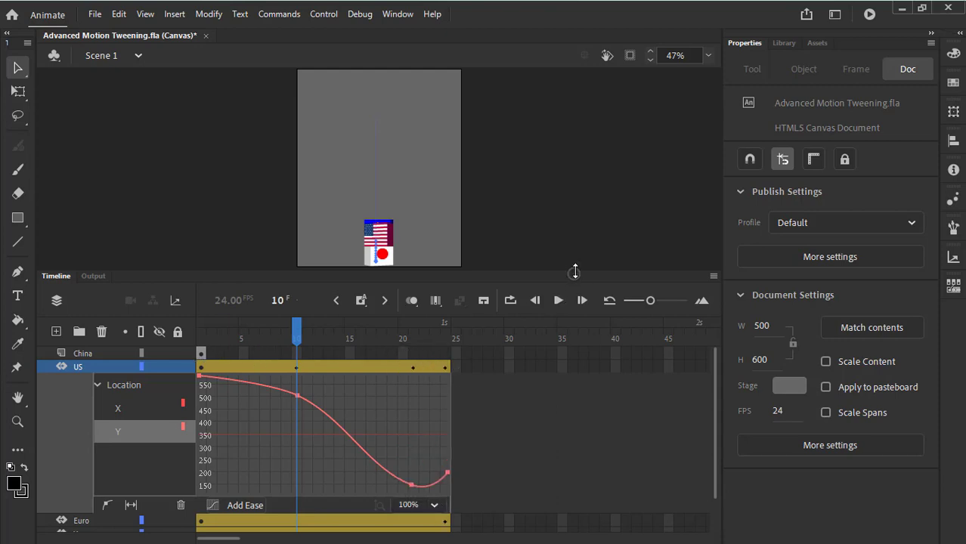
left_click_drag(574, 272, 573, 246)
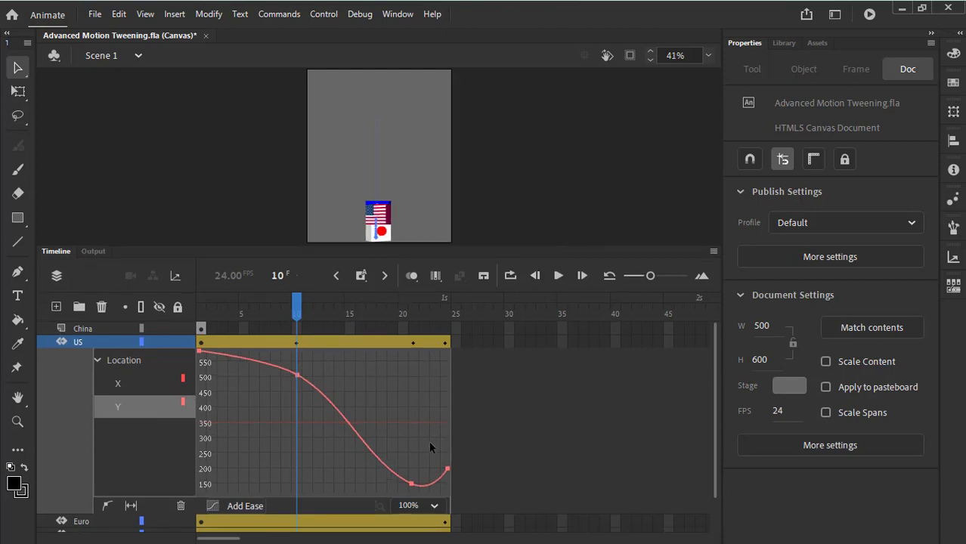
left_click(420, 505)
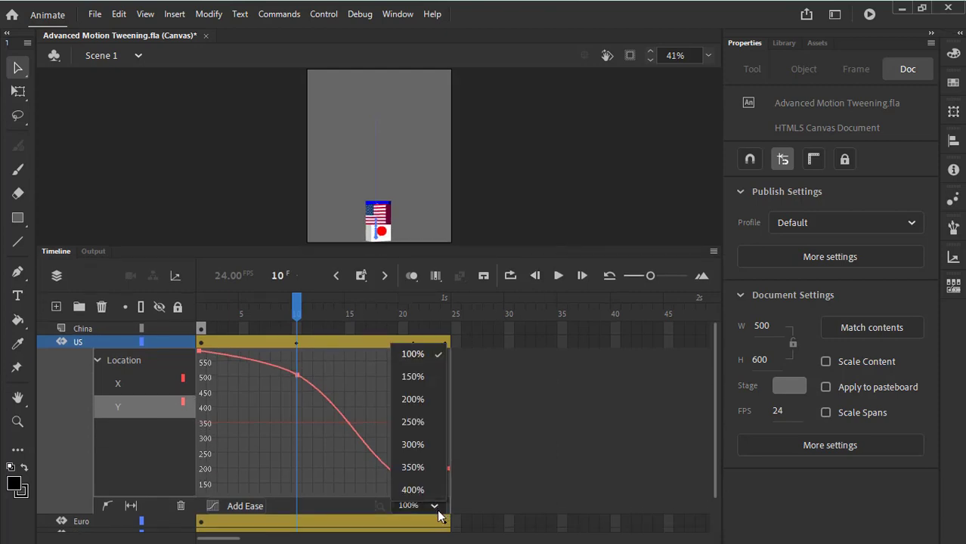
left_click(425, 447)
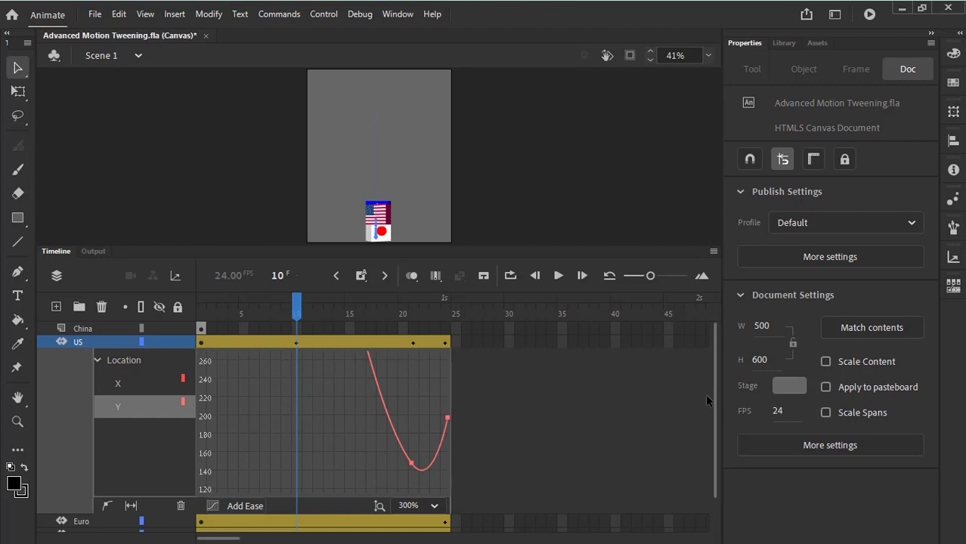
Examine the magnified Y curve from its lowest to its highest values, and return the graph zoom to 100%
scroll(404, 394, "up", 5)
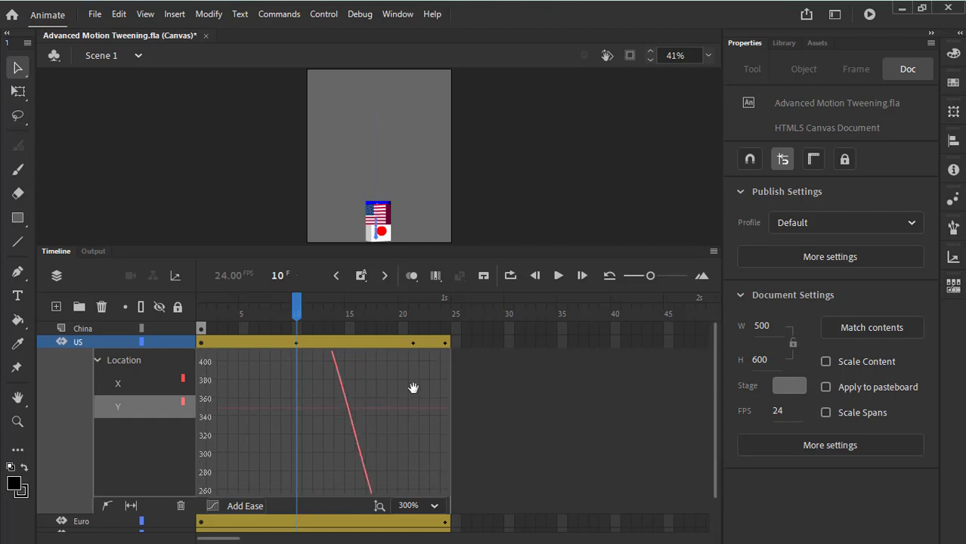
scroll(413, 388, "up", 4)
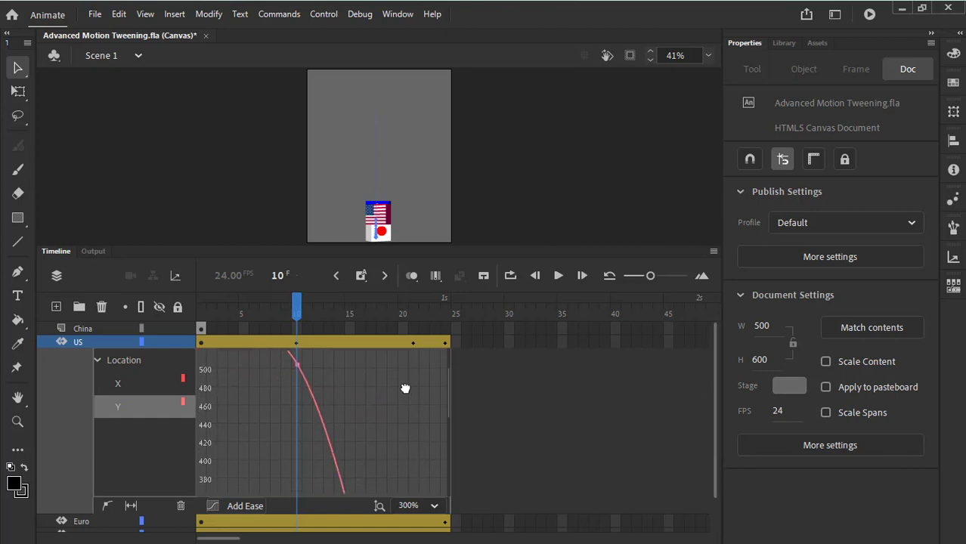
scroll(406, 388, "down", 5)
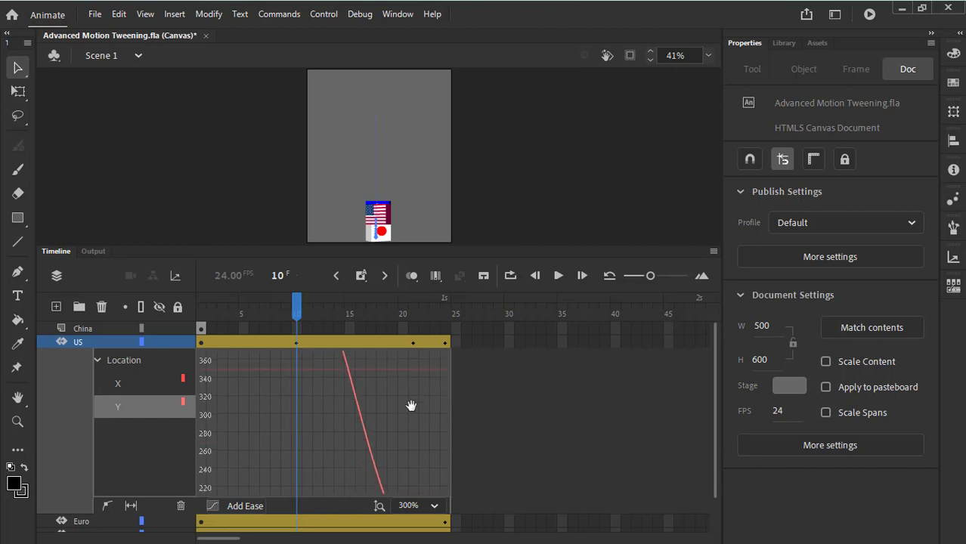
scroll(411, 406, "down", 3)
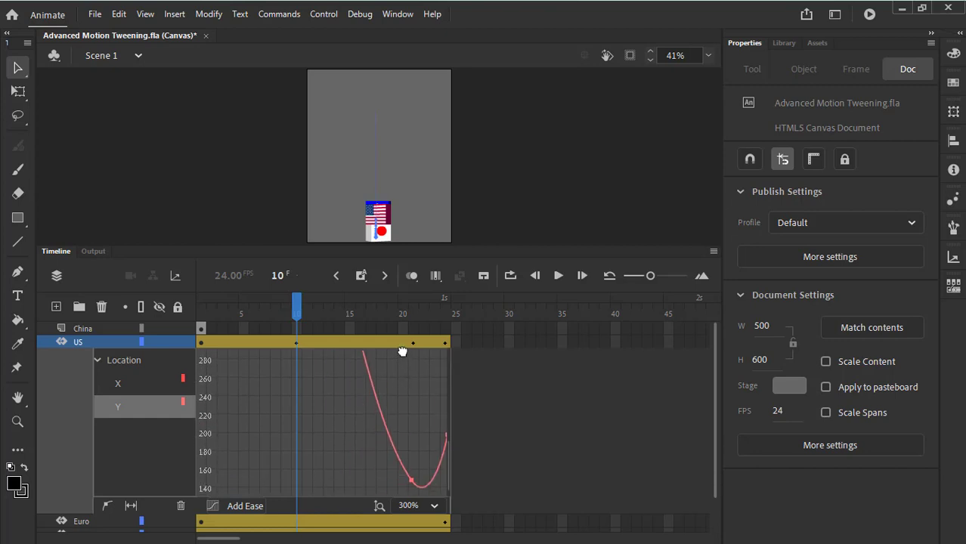
scroll(415, 382, "up", 2)
scroll(412, 374, "down", 2)
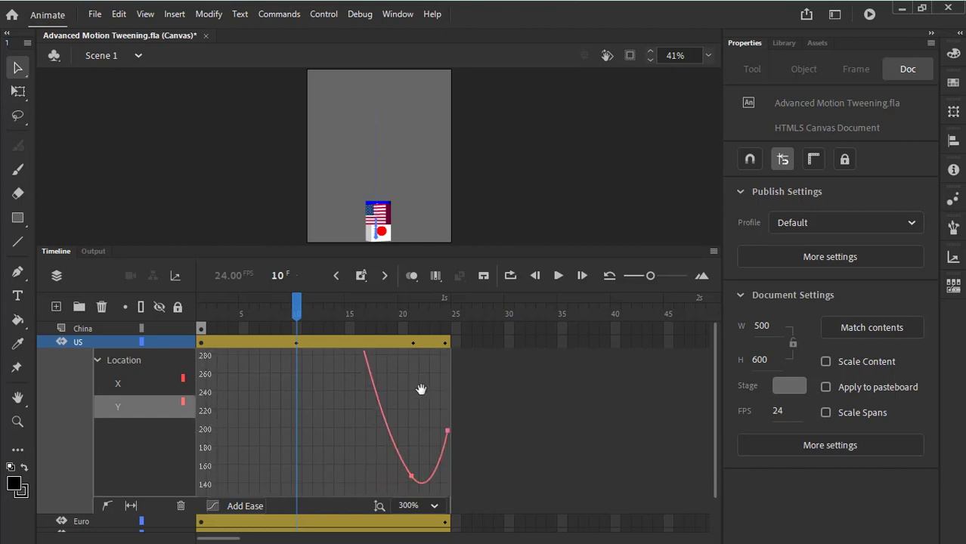
left_click_drag(421, 389, 421, 466)
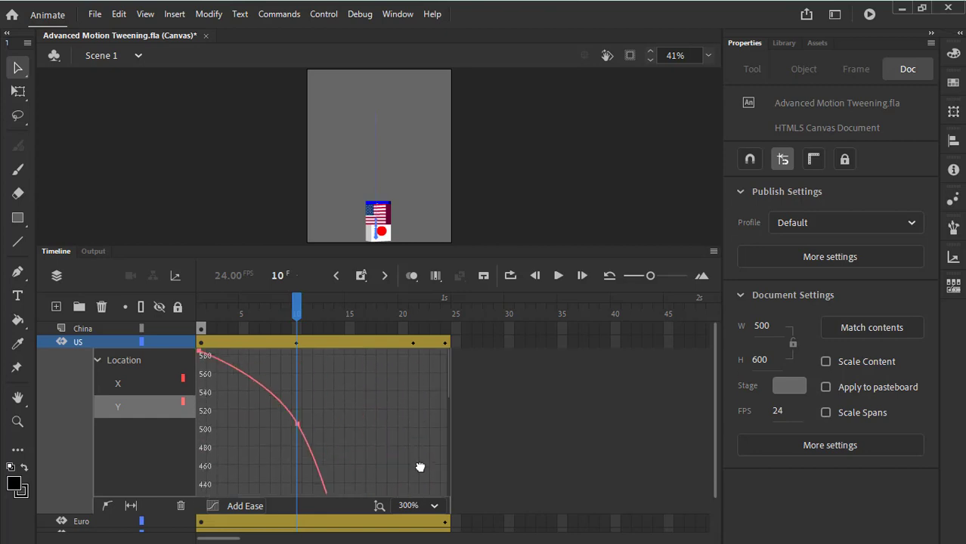
left_click(434, 506)
left_click(427, 355)
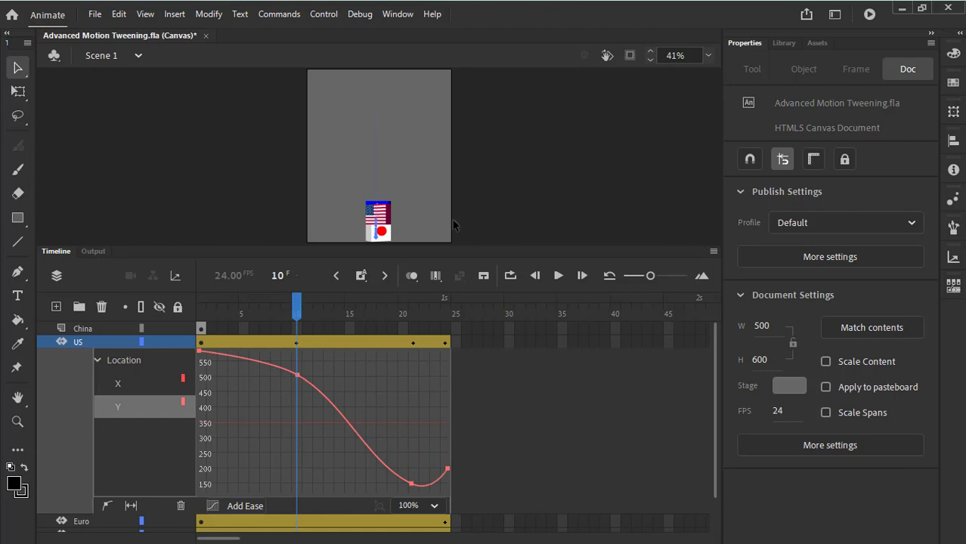
key("alt+Tab")
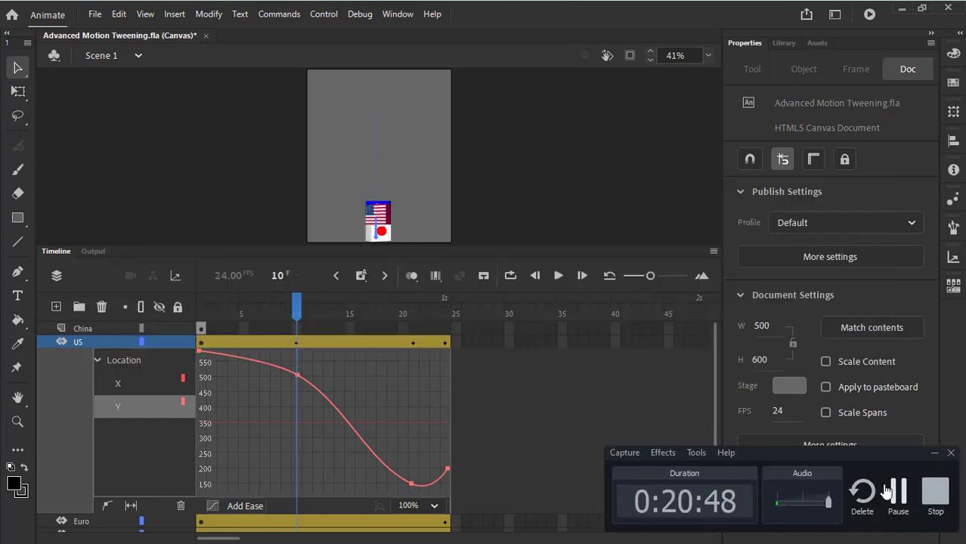
left_click(881, 488)
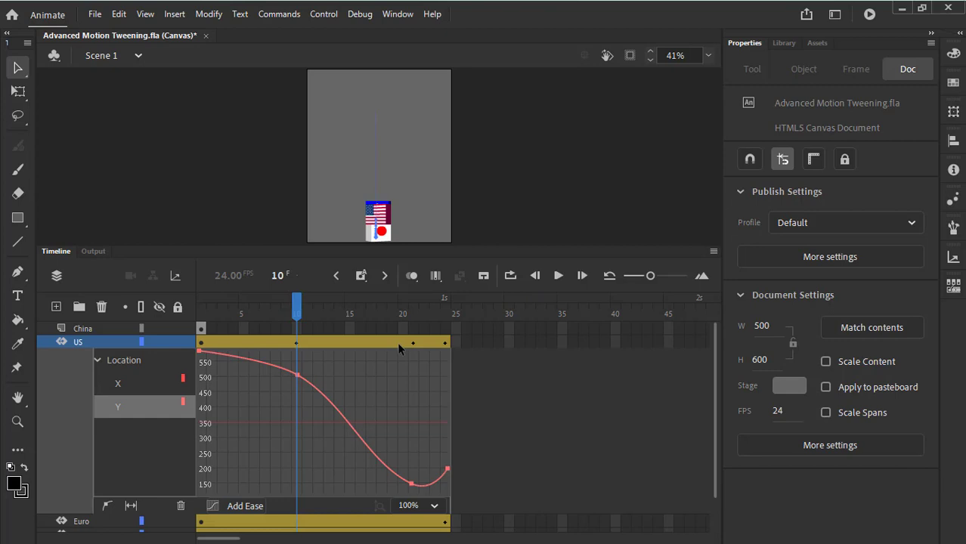
Copy the US cube's Y location curve from its tween graph
right_click(338, 409)
left_click(141, 382)
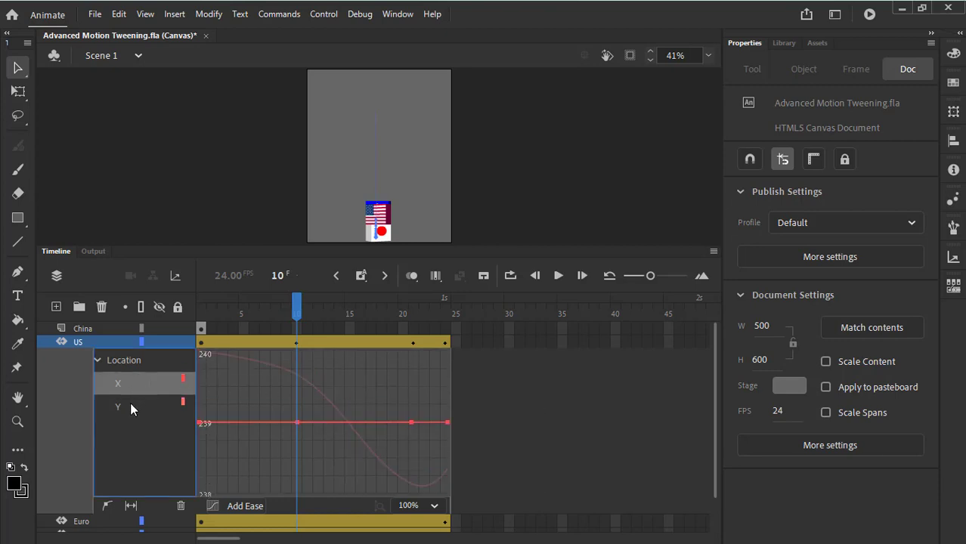
left_click(133, 406)
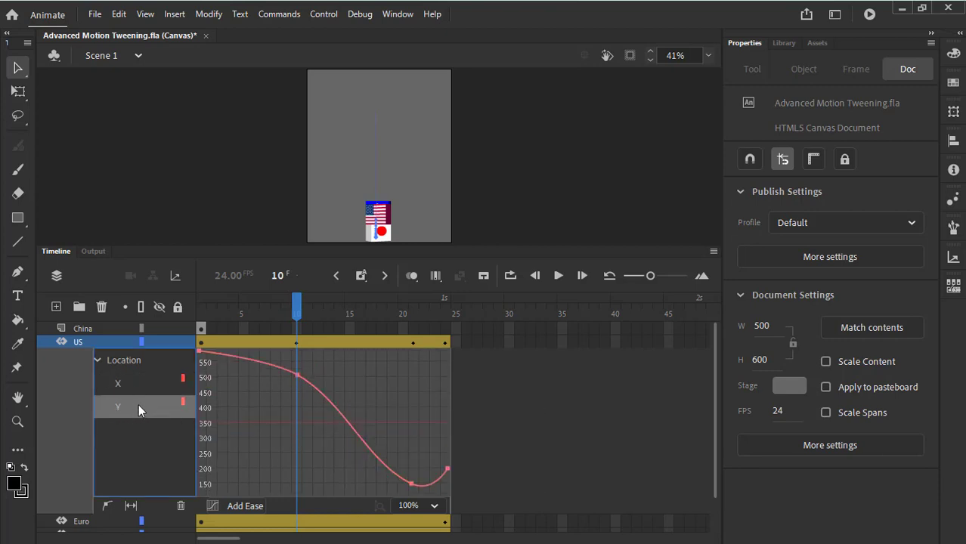
right_click(328, 392)
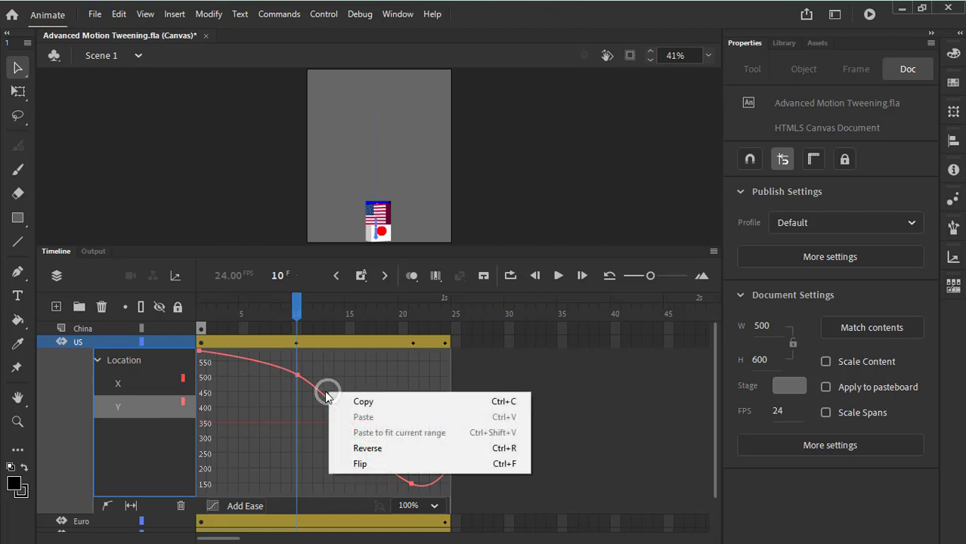
left_click(364, 402)
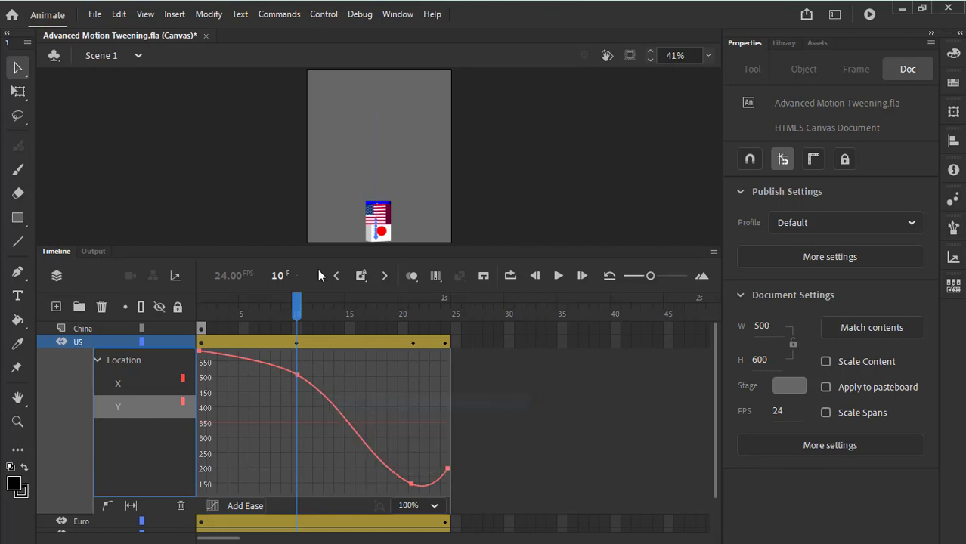
Close the US tween's graph and open the Y location graph of the Euro layer's tween
left_click(338, 348)
double_click(338, 348)
double_click(88, 356)
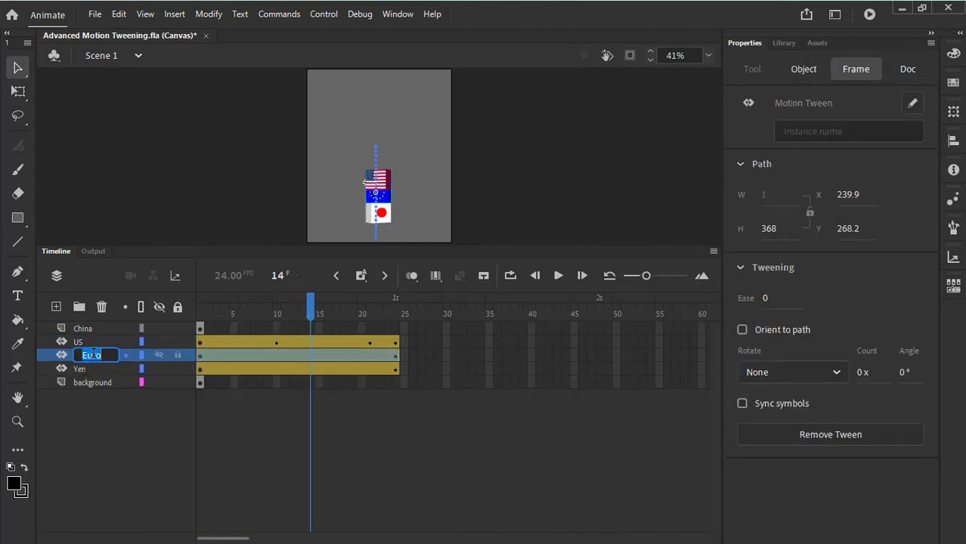
left_click(85, 368)
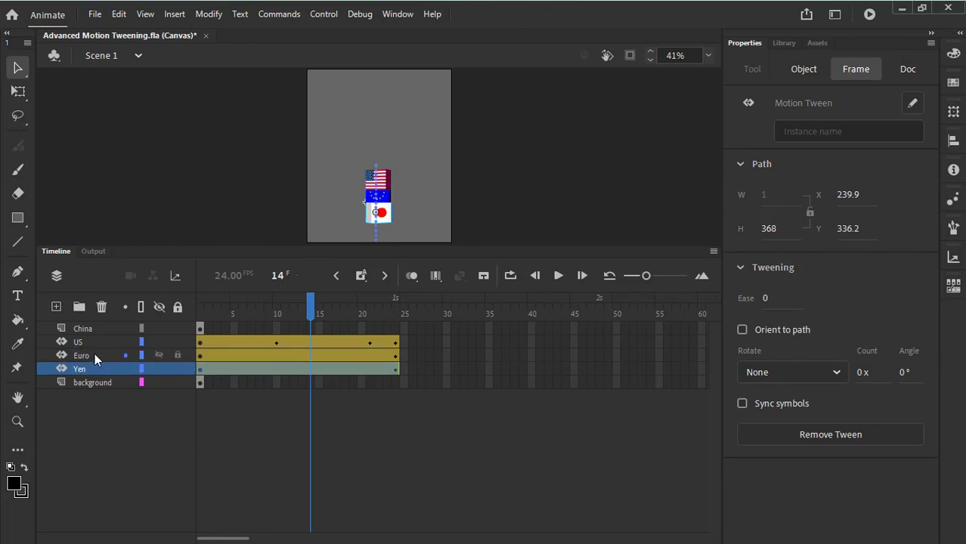
left_click(95, 353)
double_click(297, 352)
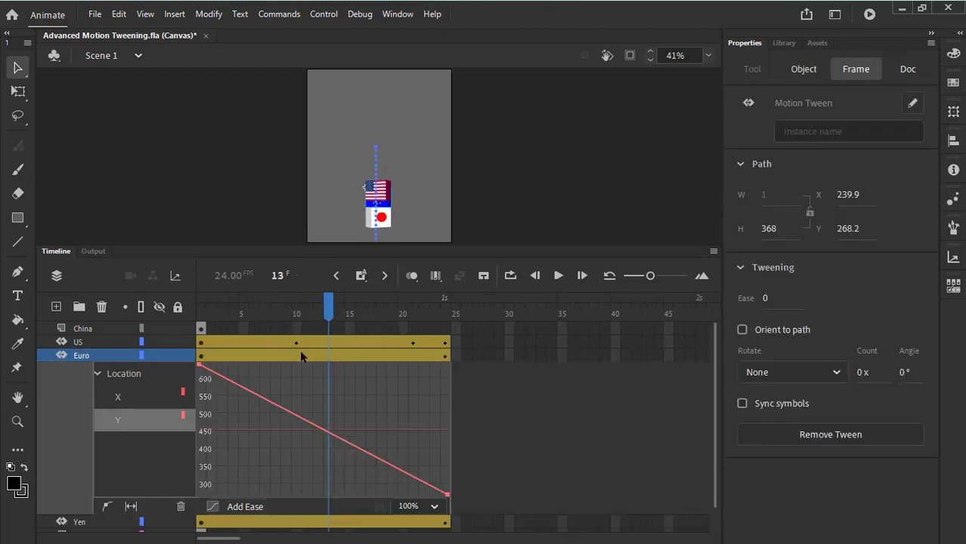
Paste the copied US curve onto the Euro tween's Y location, fitted to its current range
double_click(254, 359)
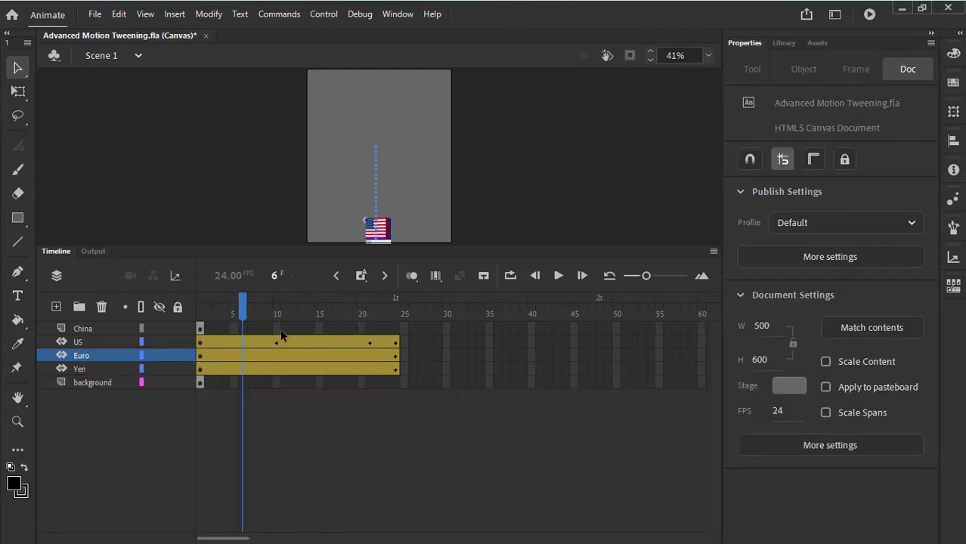
left_click(253, 357)
right_click(258, 353)
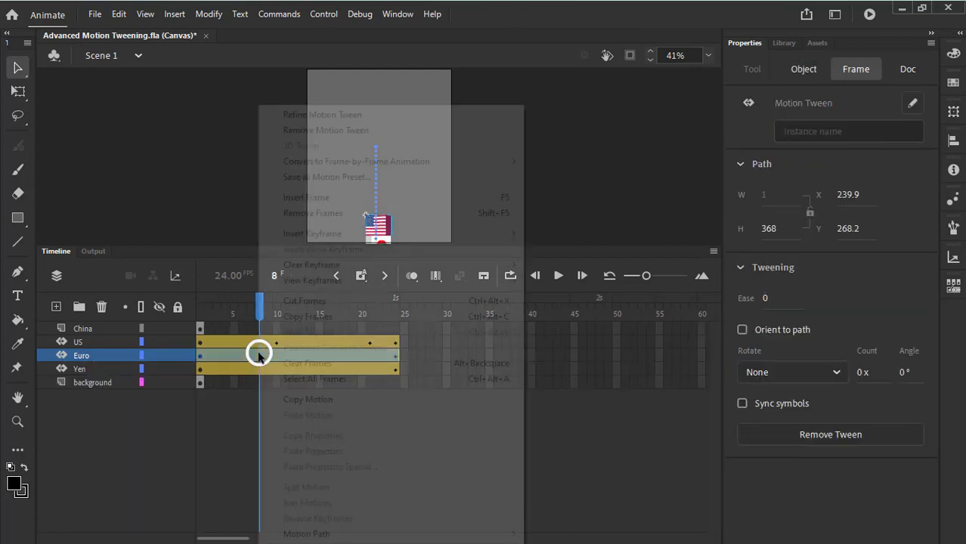
left_click(392, 120)
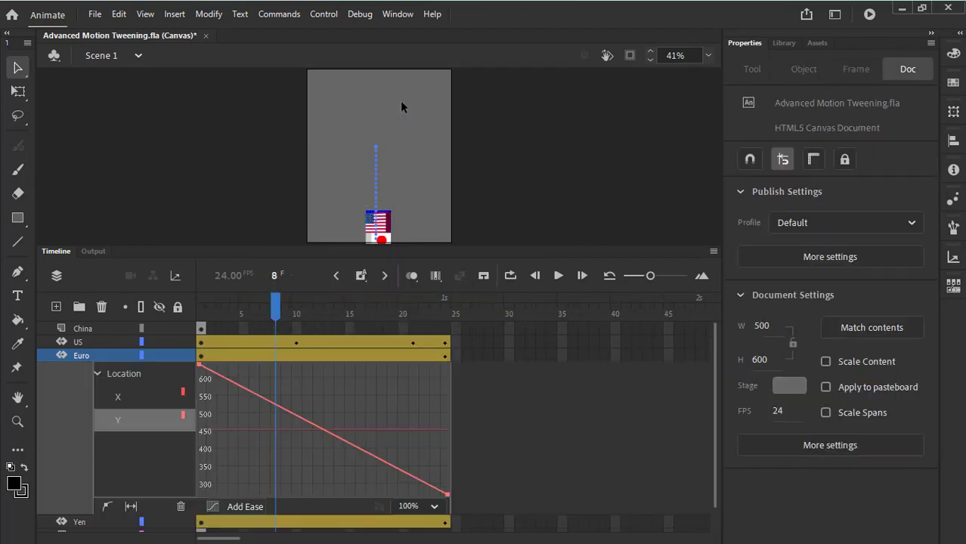
left_click(123, 396)
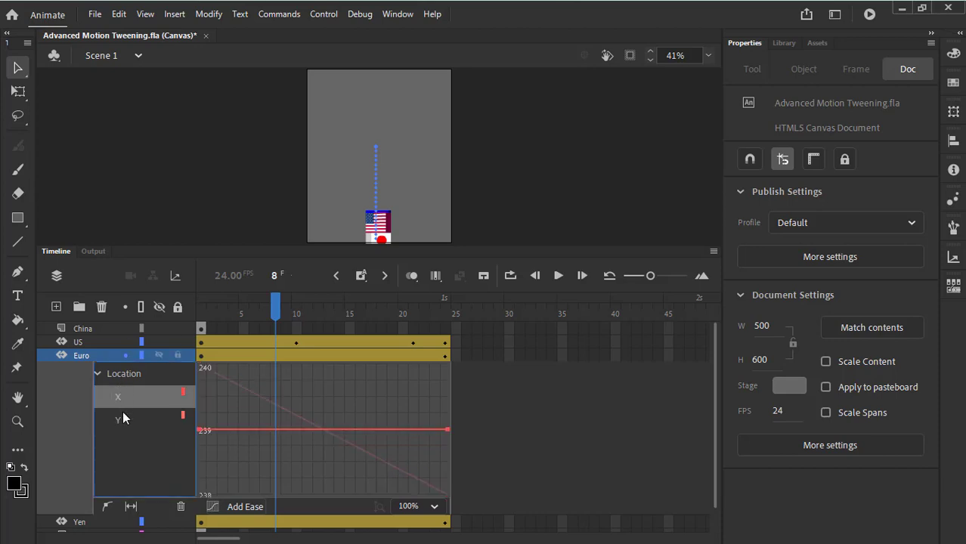
left_click(122, 425)
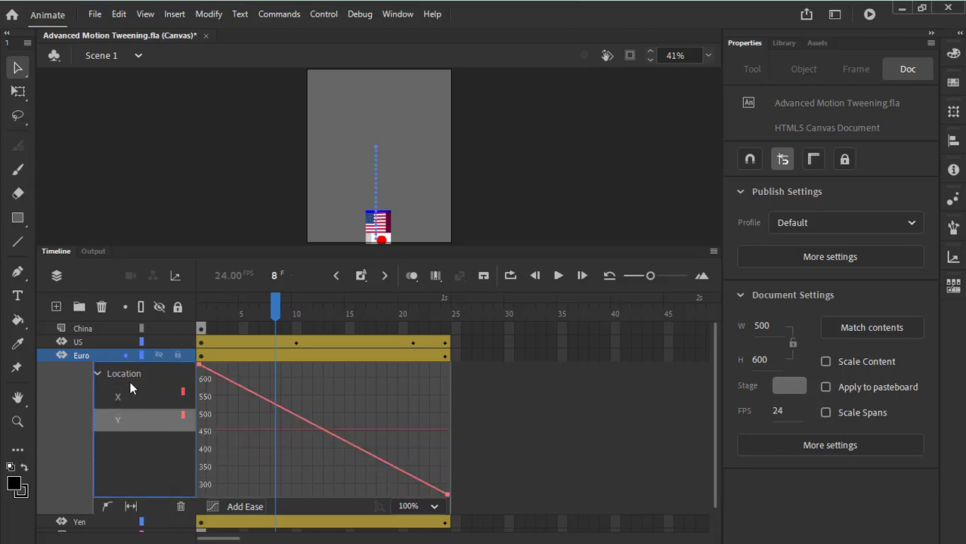
right_click(291, 420)
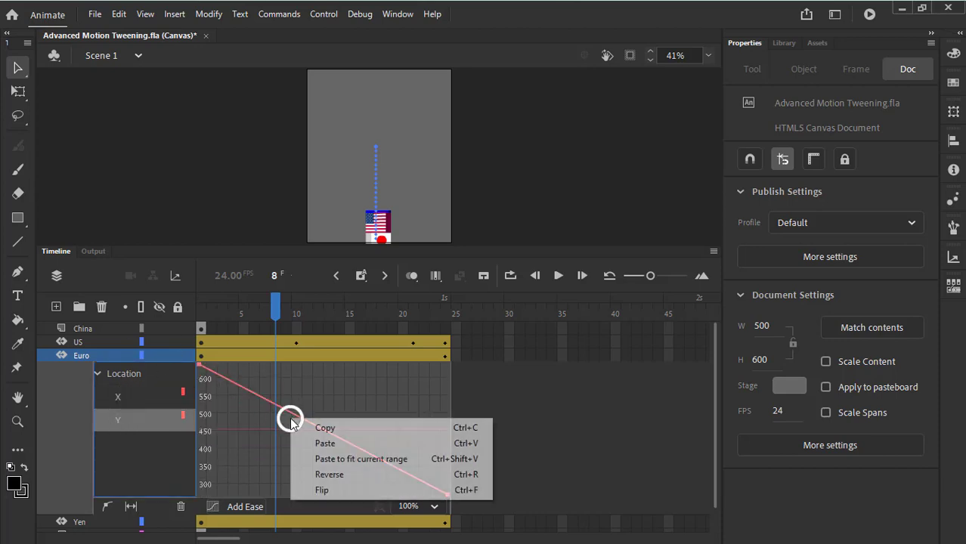
left_click(384, 458)
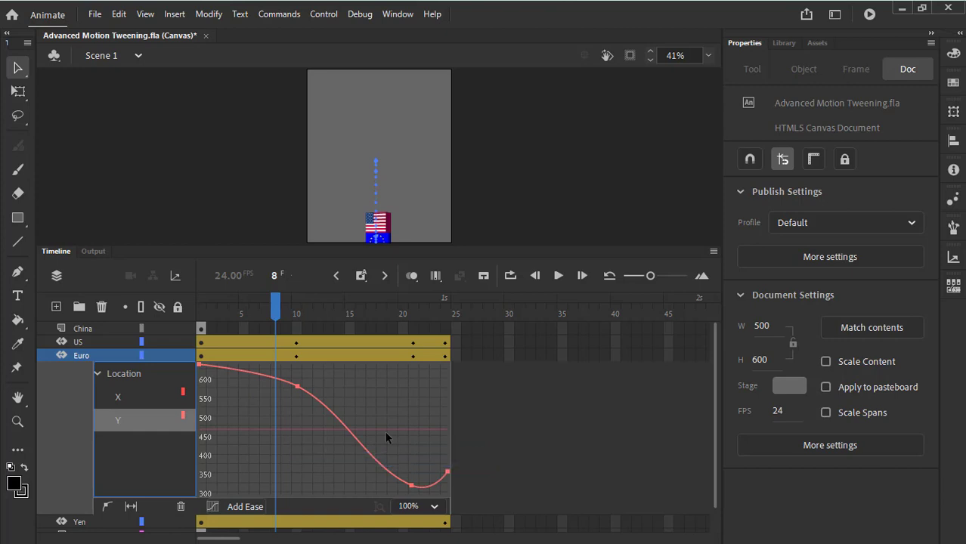
Play the animation to check the Euro cube's motion with the pasted curve
key("Return")
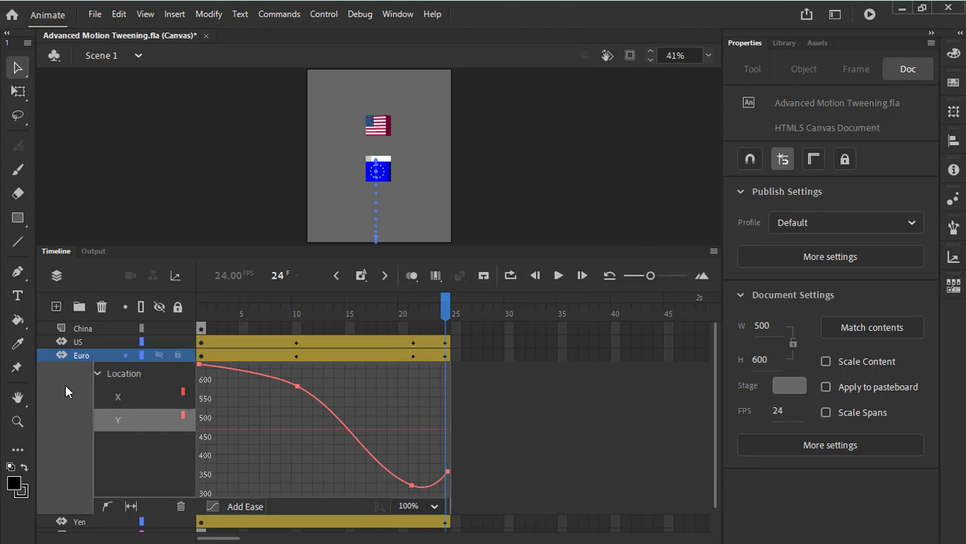
left_click(76, 355)
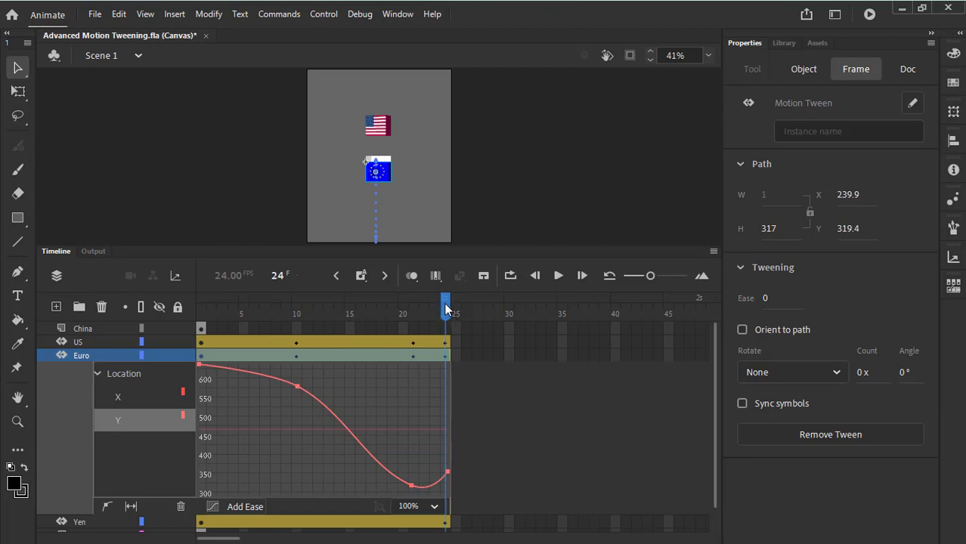
key("Return")
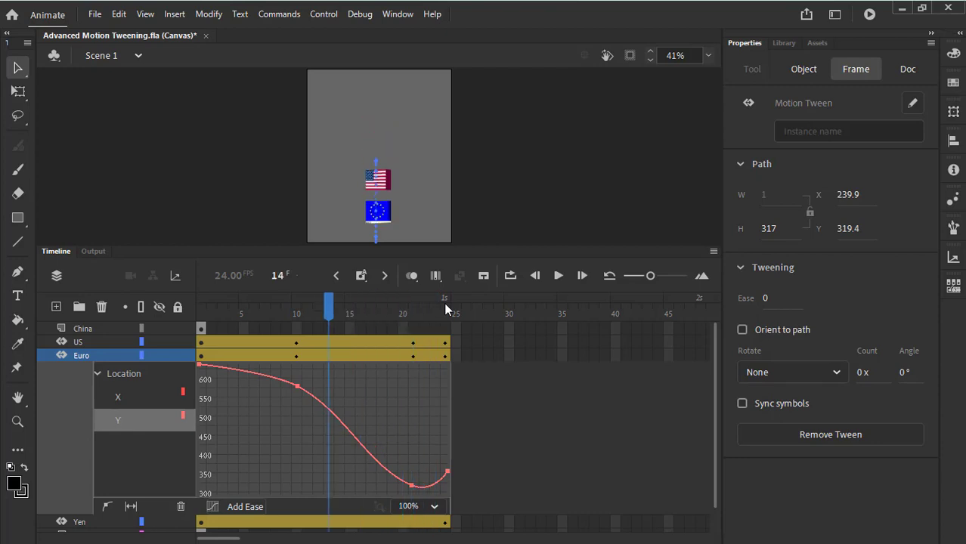
Try moving the Euro cube up against the US cube at frame 24, and undo the move
left_click(446, 304)
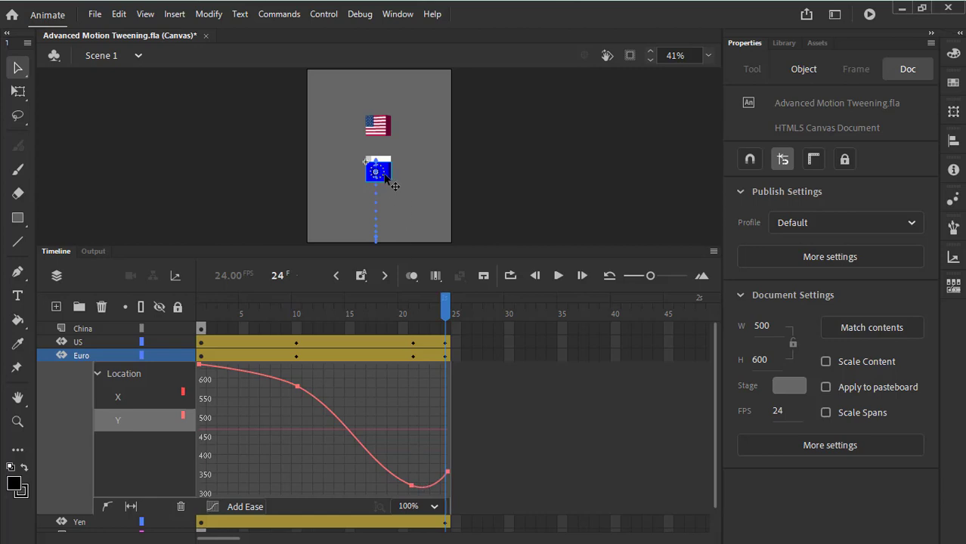
left_click_drag(384, 174, 392, 171)
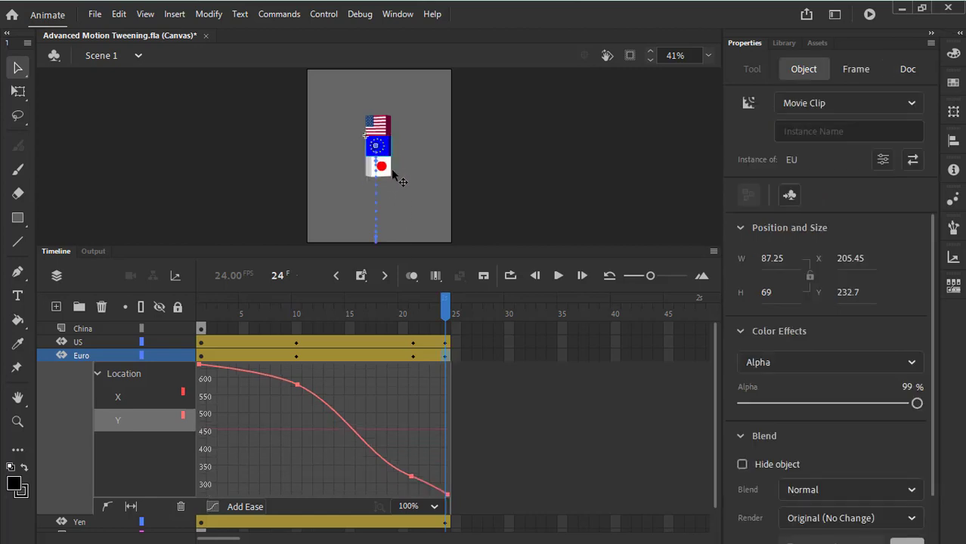
left_click(447, 299)
key("Return")
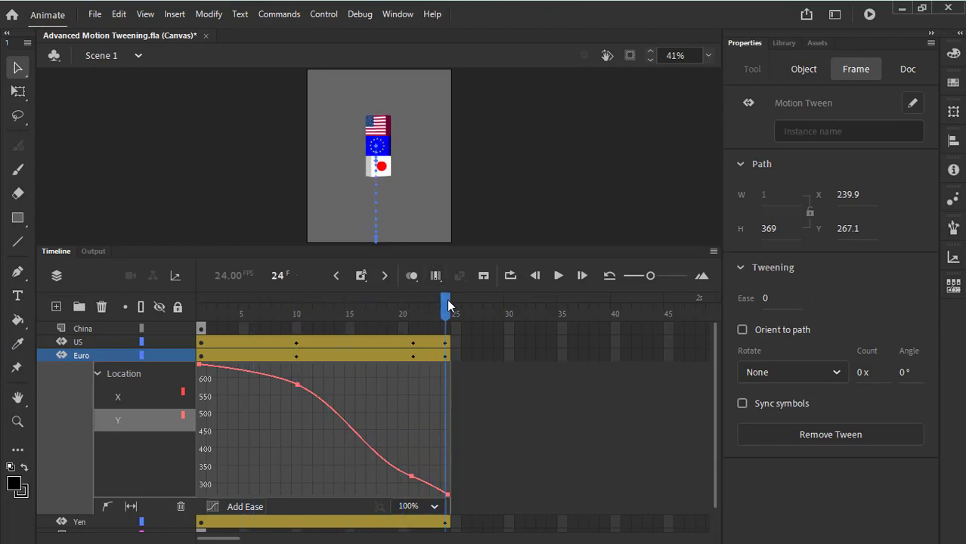
left_click(362, 275)
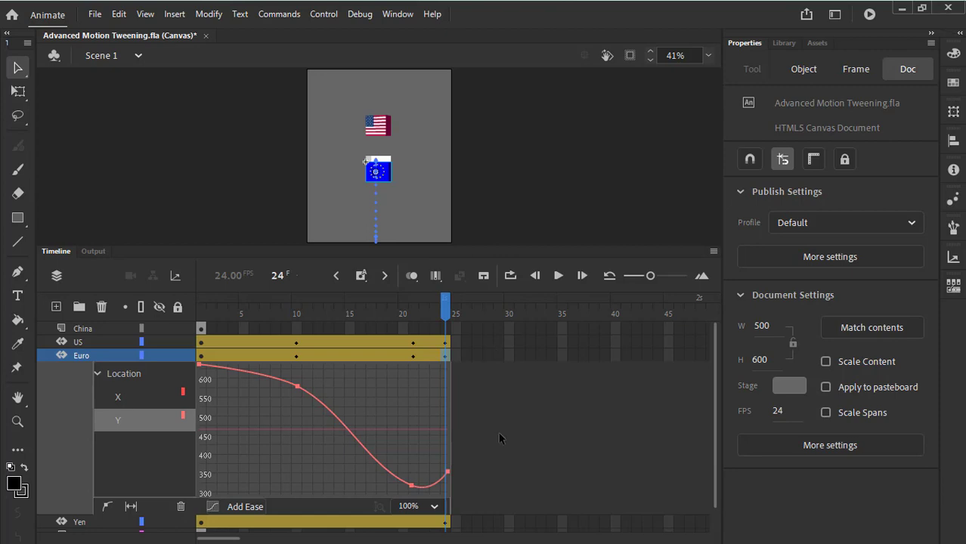
Copy the Euro cube's Y location curve from its tween graph
right_click(331, 408)
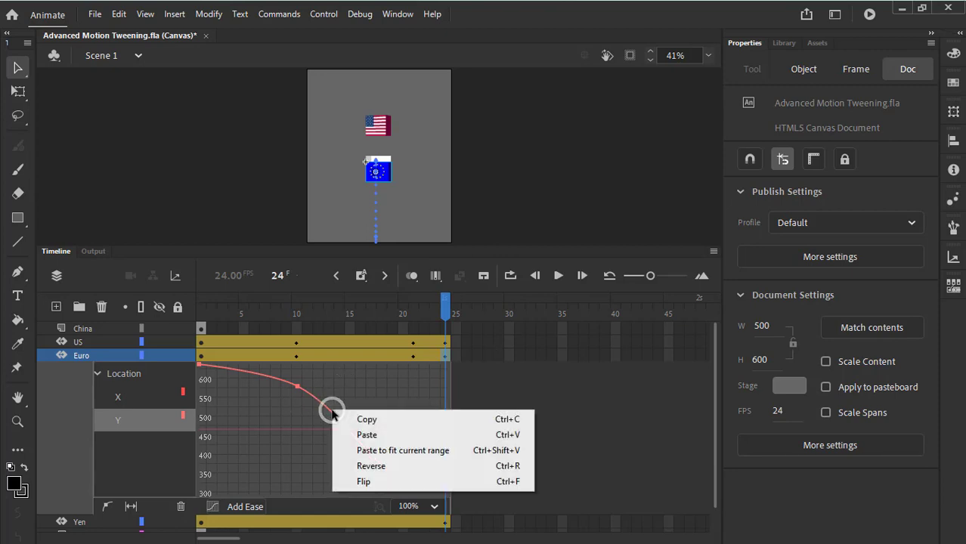
left_click(370, 358)
left_click(370, 346)
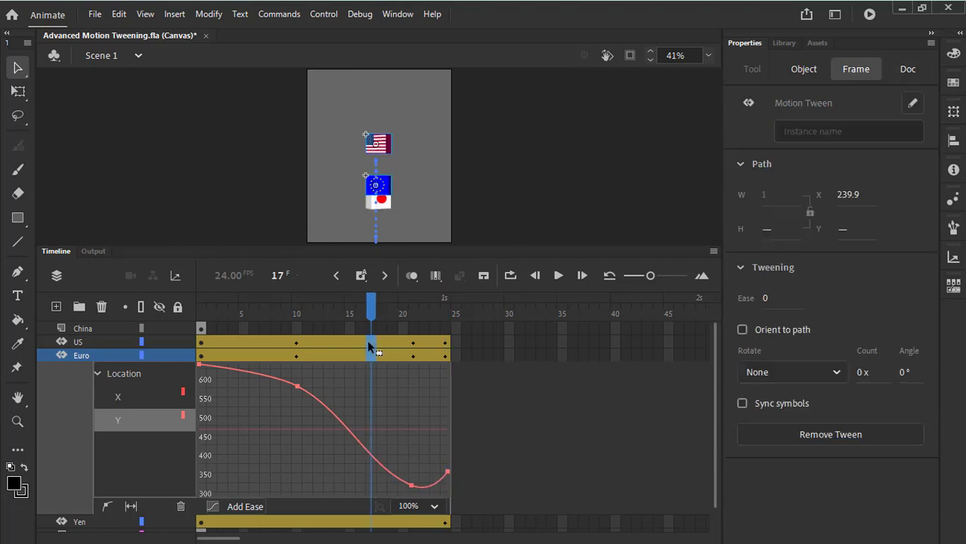
right_click(345, 411)
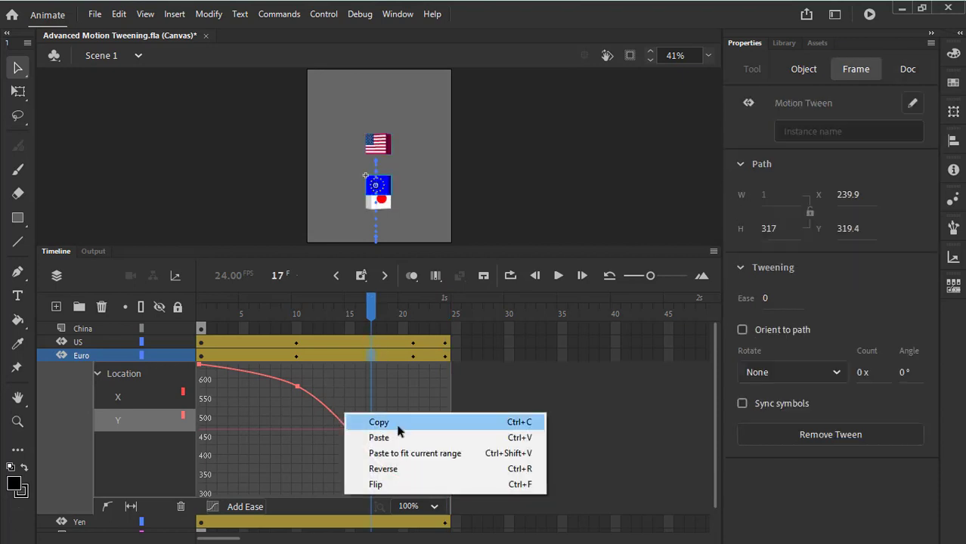
left_click(367, 423)
Open the Yen layer's tween graph and paste the copied curve onto its Y location, fitted to the current range
left_click(266, 360)
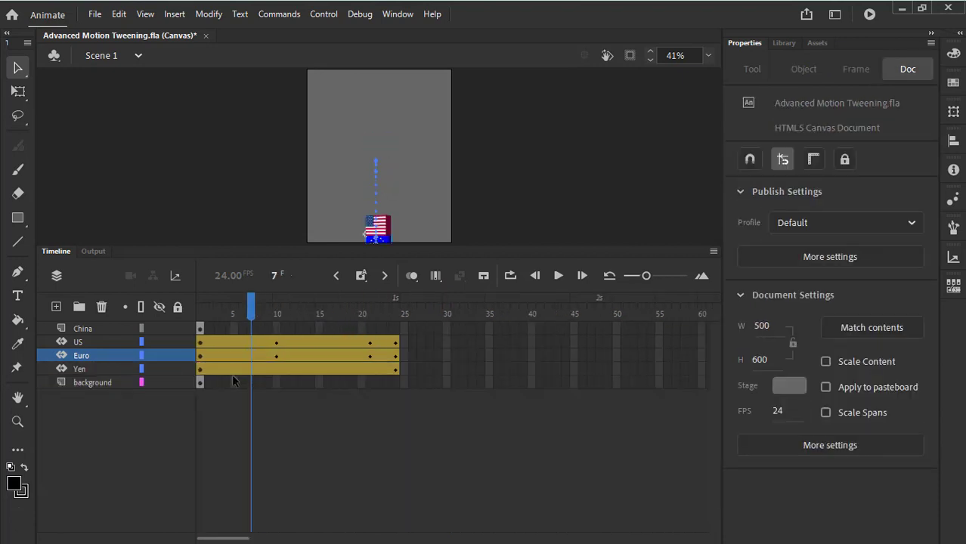
left_click(96, 370)
double_click(289, 370)
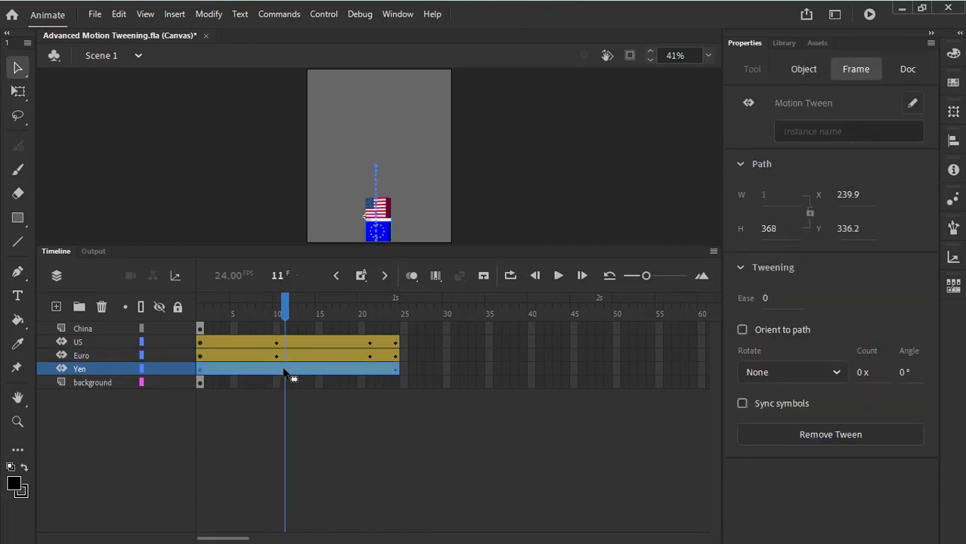
left_click(300, 363, "ctrl")
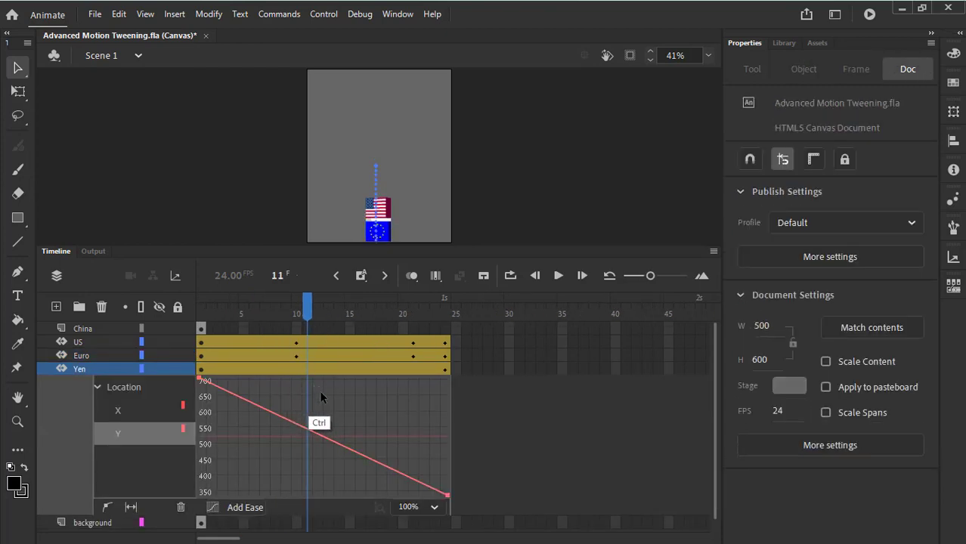
right_click(306, 427)
left_click(384, 403)
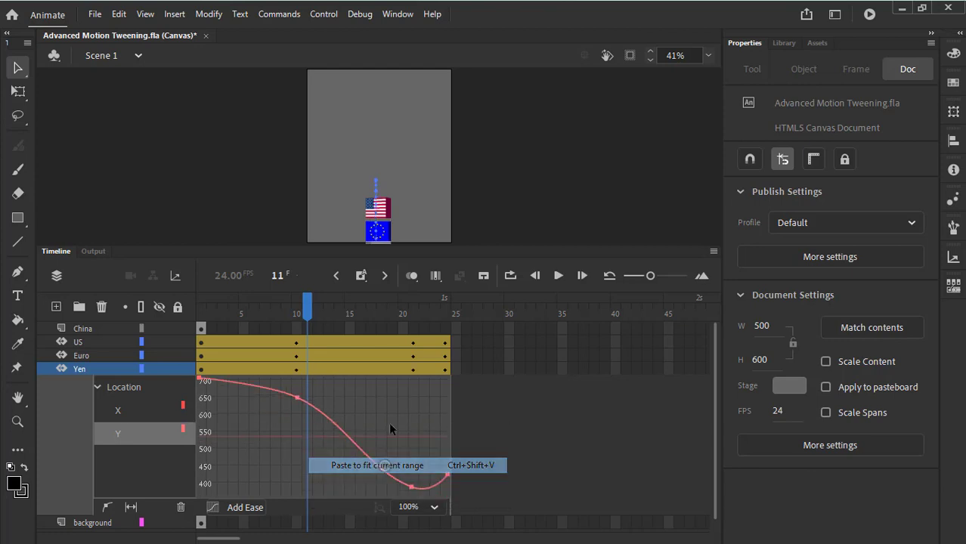
Play the animation and step back to frame 21 to compare the positions of the three cubes
key("Return")
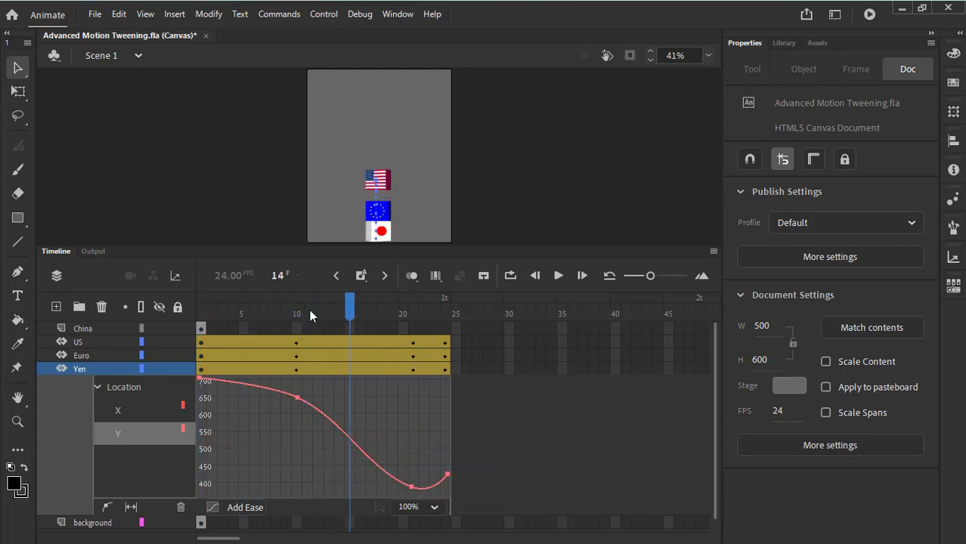
key("Return")
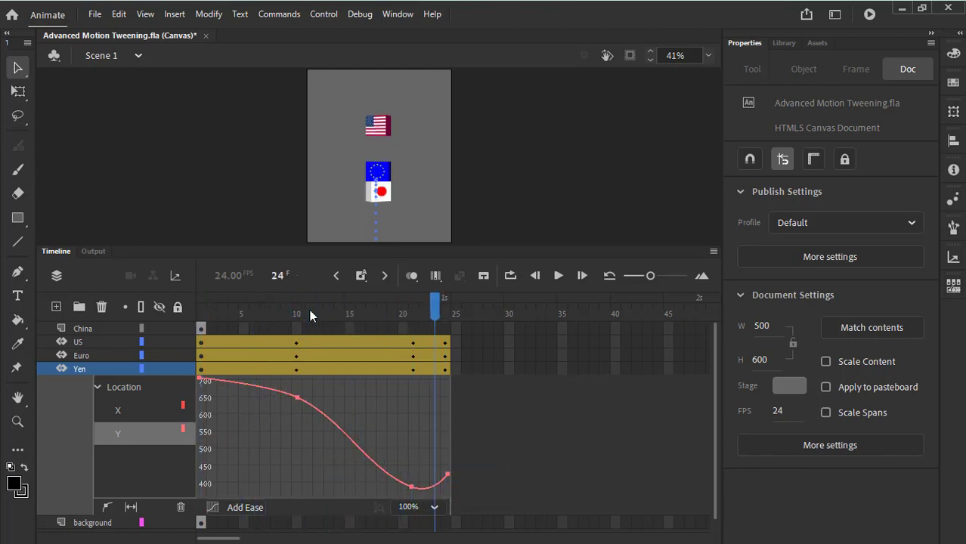
key("Return")
key("Return")
key("comma")
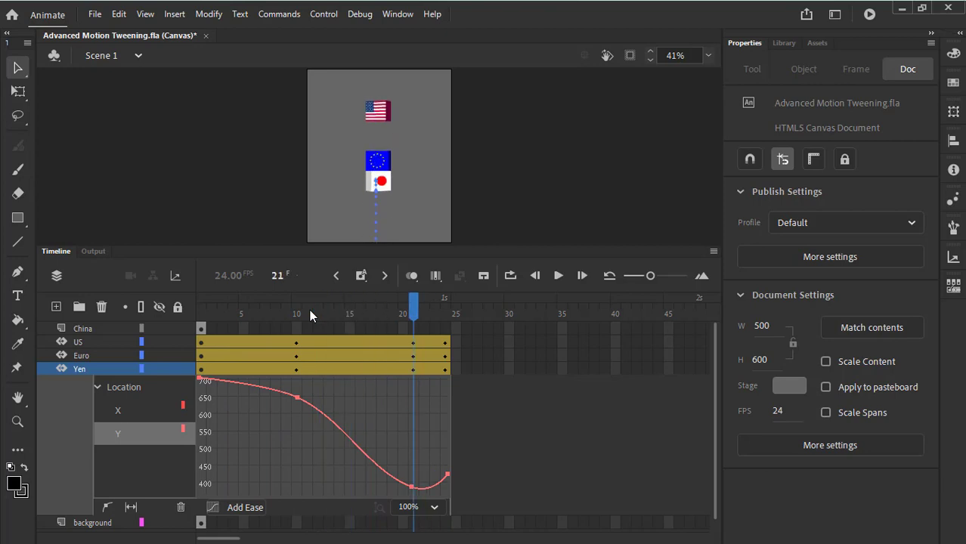
Open the Euro tween's Y location graph and raise the Euro cube at frame 21 to Y 231.1
left_click(368, 354)
left_click(369, 308)
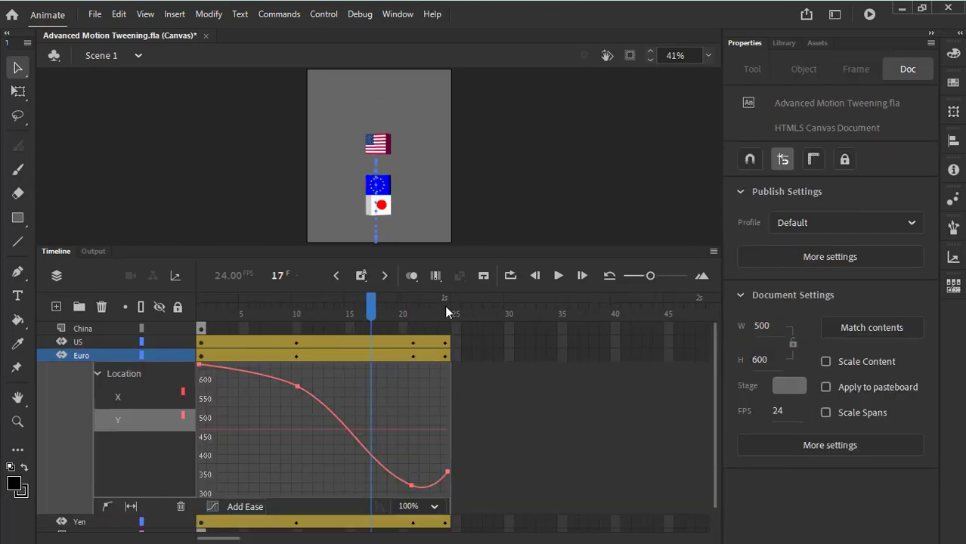
key("Return")
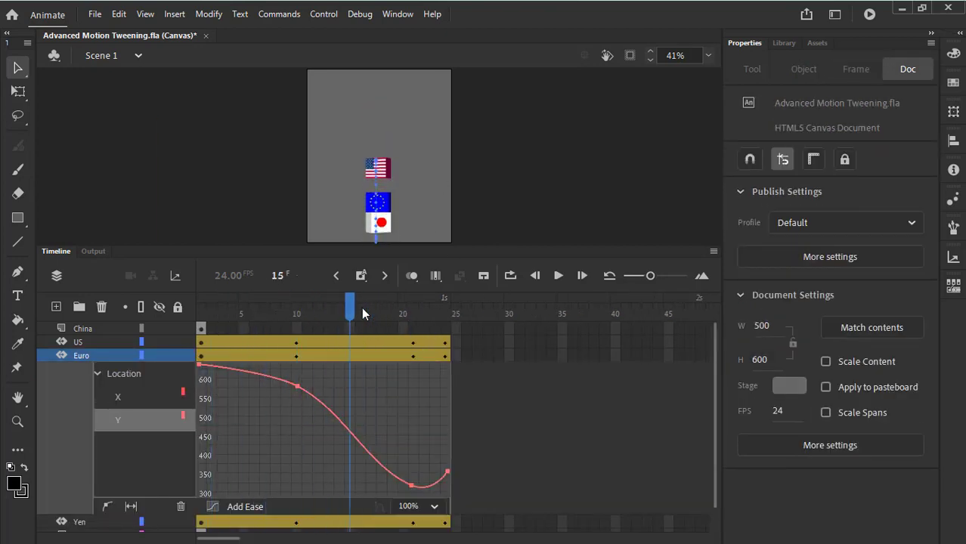
key("Return")
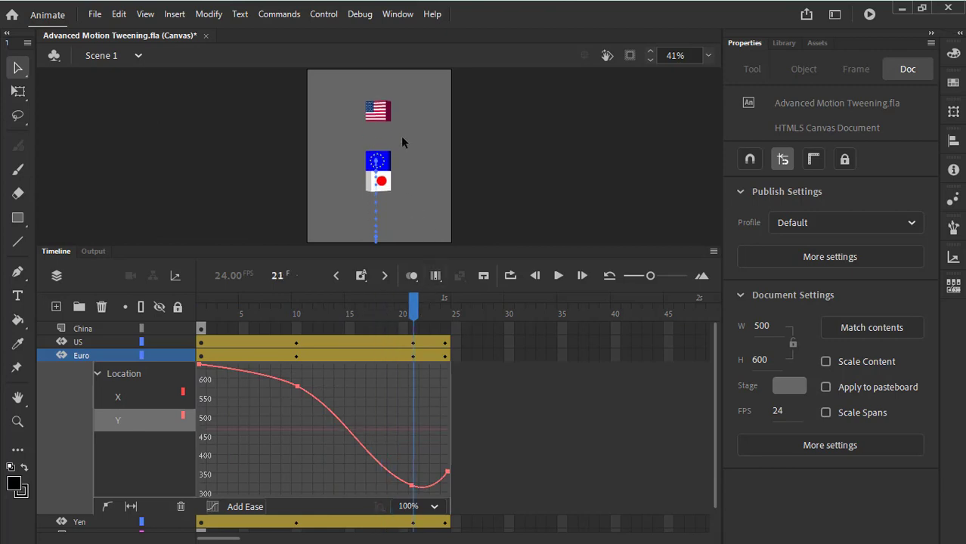
left_click(387, 159)
key("shift+Up")
key("shift+Up")
key("shift+Up")
key("shift+Up")
key("shift+Up")
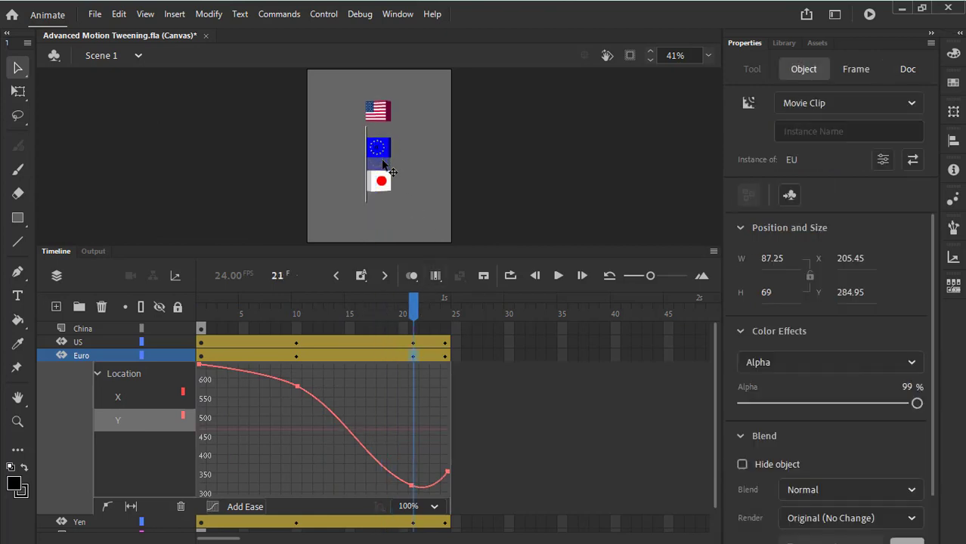
key("shift+Up")
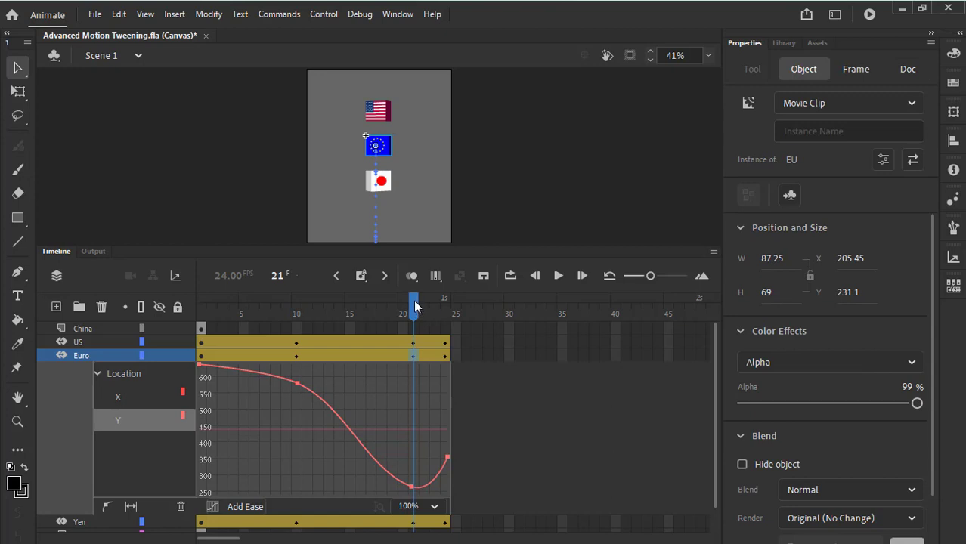
Play the animation to check the raised Euro cube's motion through frame 24
key("Return")
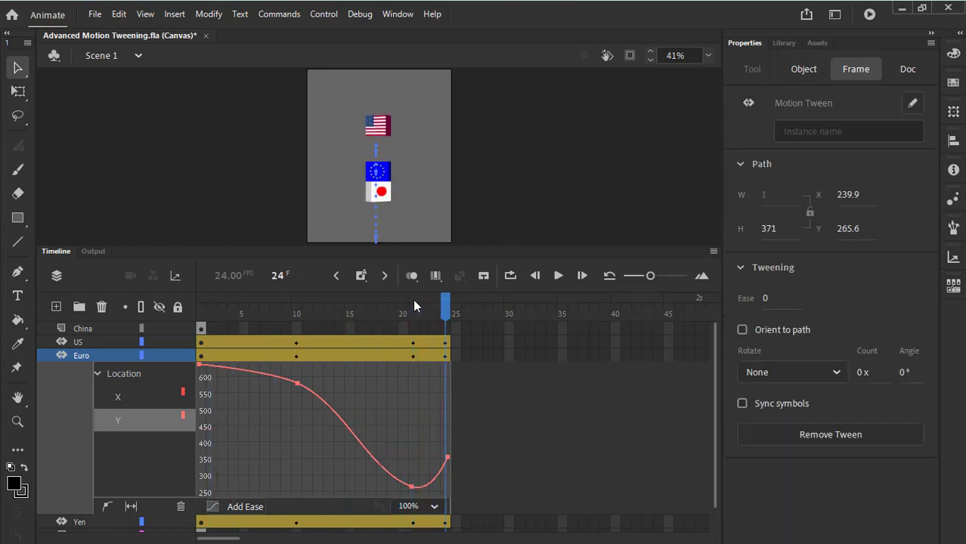
key("Return")
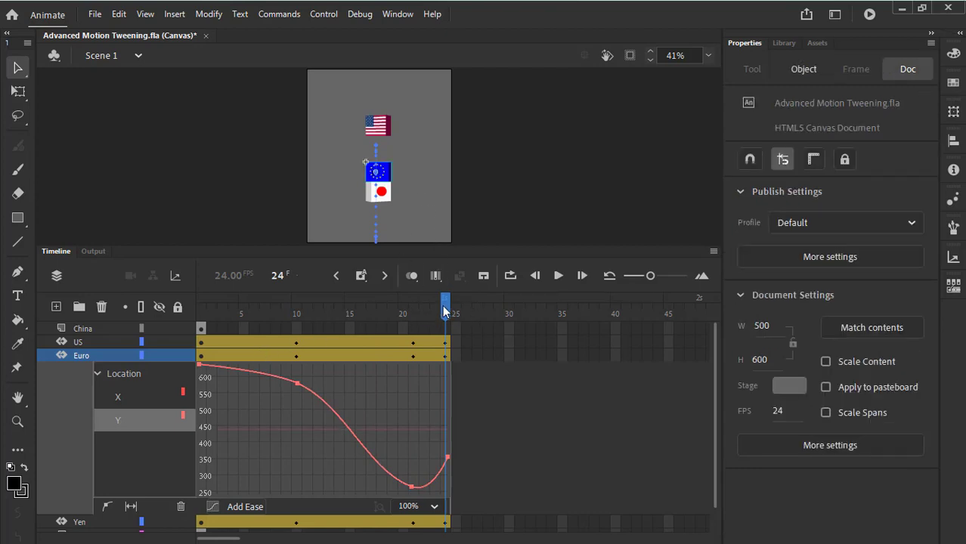
key("Return")
Open the US tween's Y location graph and go to its last keyframe at frame 24
left_click(457, 419)
left_click(379, 133)
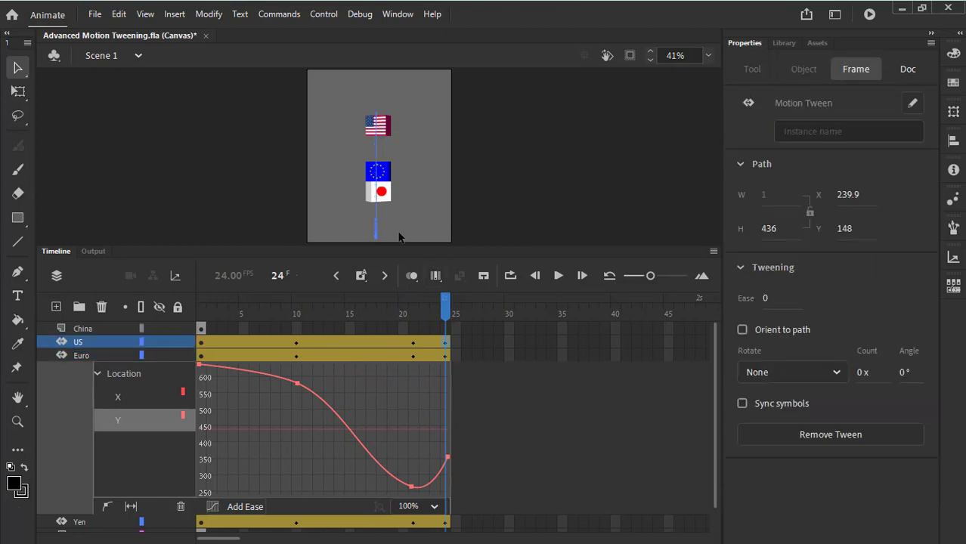
left_click(365, 340)
double_click(344, 346)
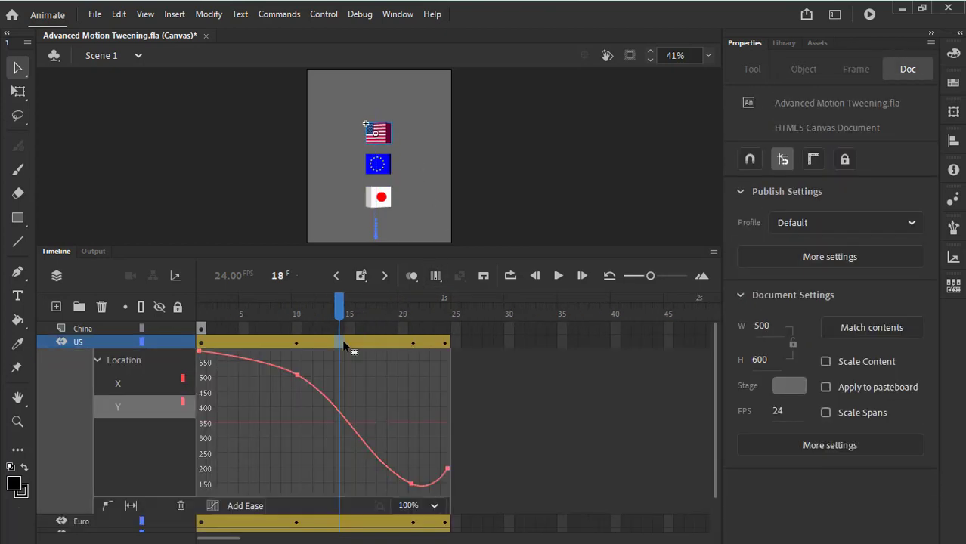
double_click(344, 345)
left_click(361, 344)
double_click(361, 344)
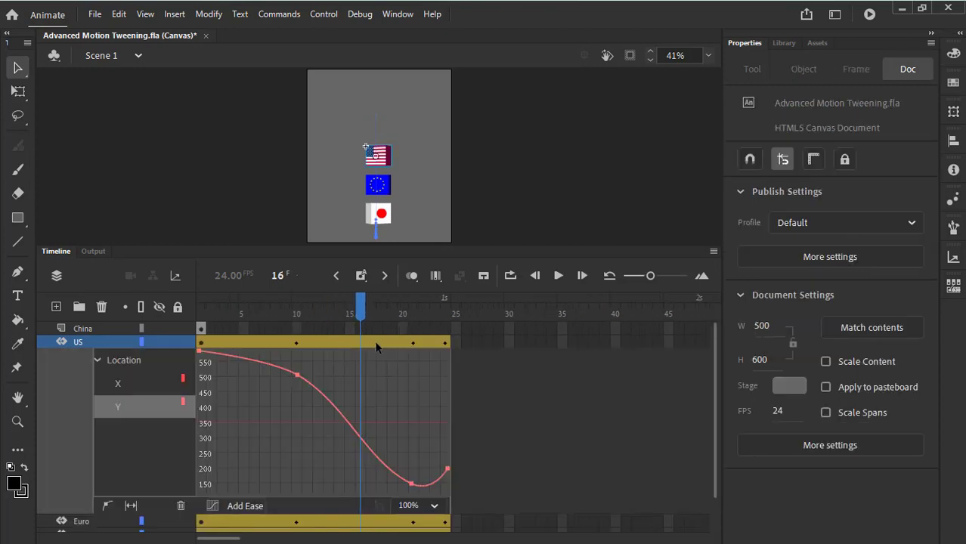
left_click(447, 346)
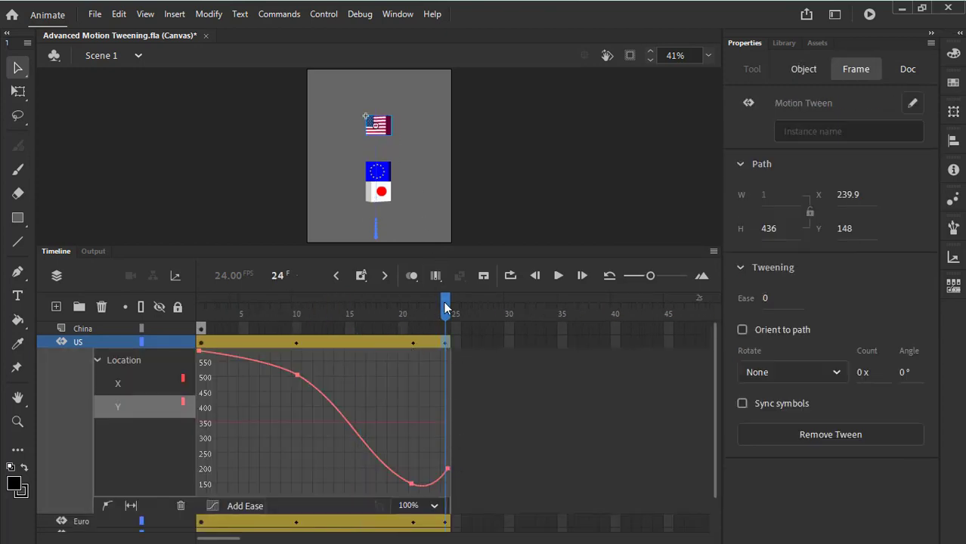
Lower the US cube at frame 24 to Y 252.2 so it rests on top of the Euro cube
left_click(399, 179)
left_click_drag(388, 133, 388, 159)
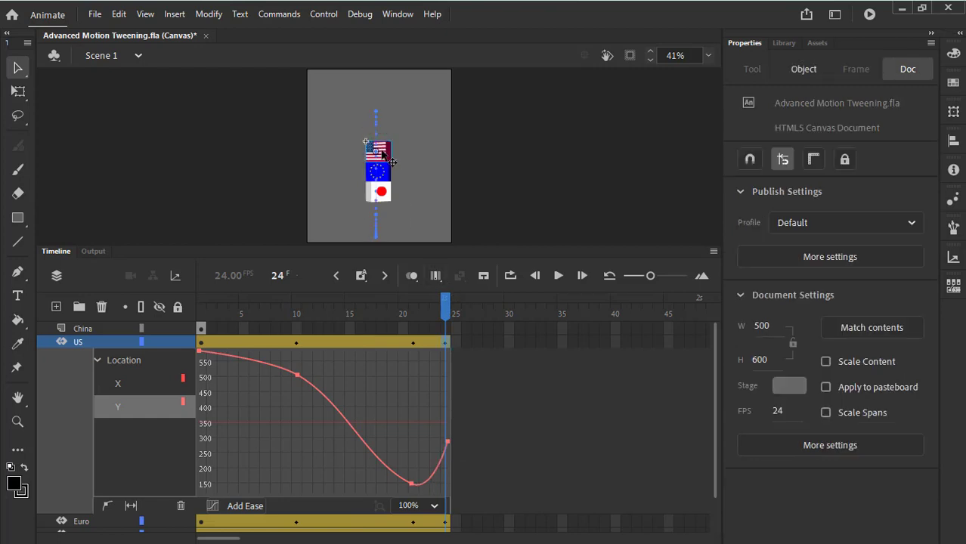
key("Return")
mouse_move(446, 309)
left_mouse_down()
mouse_move(285, 306)
mouse_move(446, 310)
left_mouse_up()
left_click_drag(386, 155, 387, 140)
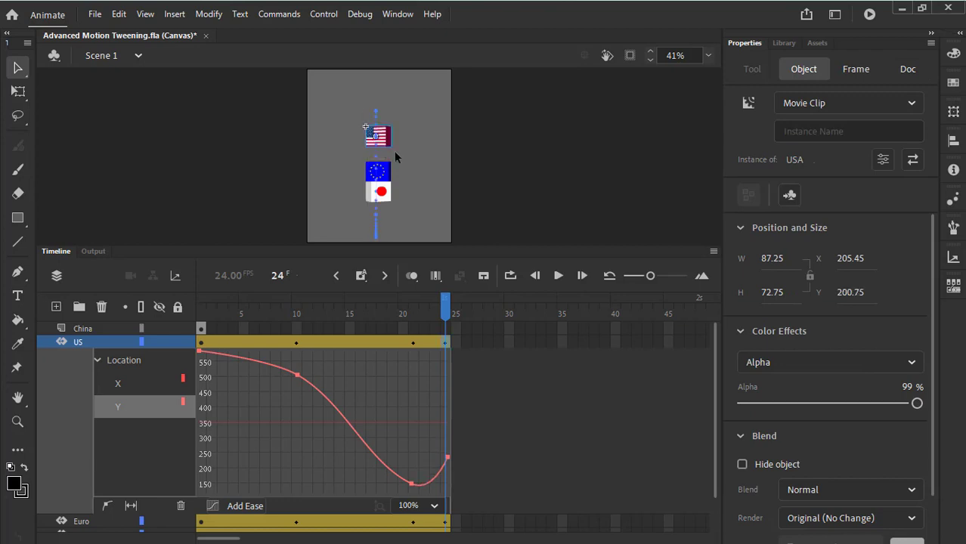
key("ctrl+z")
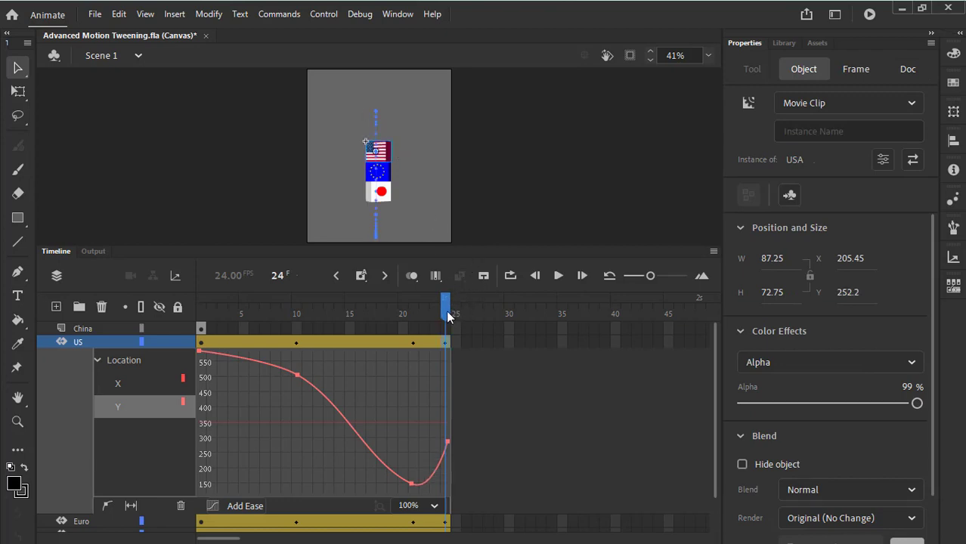
Magnify the stage to 50% and play the animation to check the US cube's landing on the Euro cube
left_click(710, 56)
left_click(742, 128)
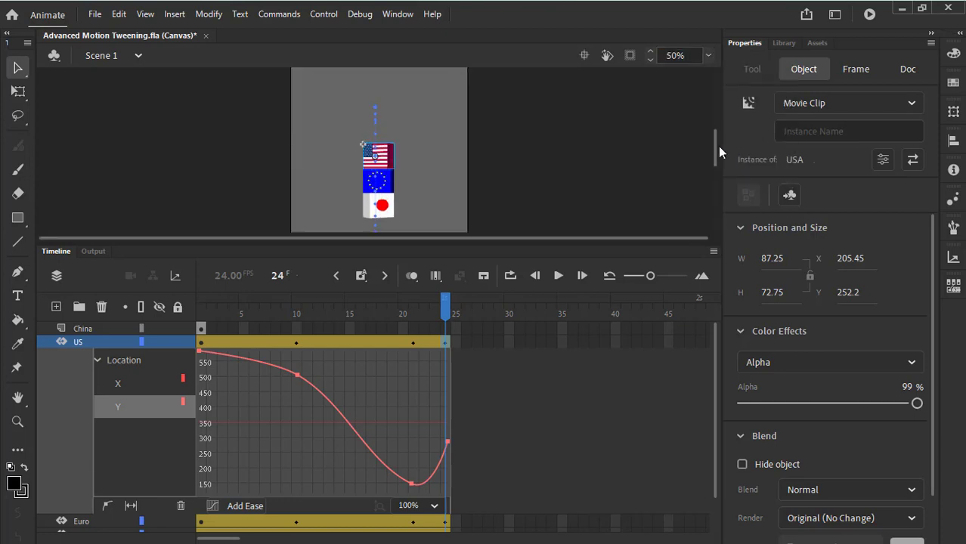
scroll(465, 187, "down", 2)
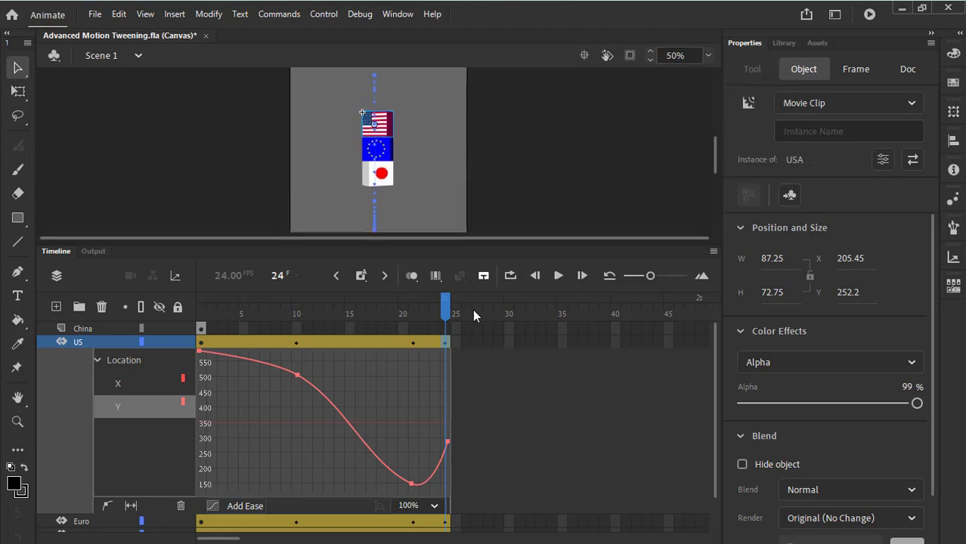
key("Return")
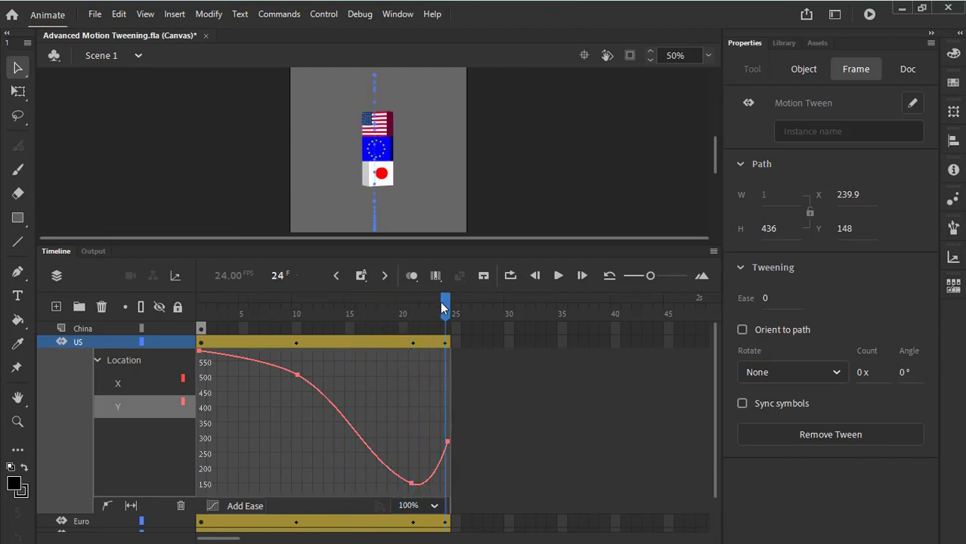
Step from the overshoot at frame 21 to the landing at frame 24, comparing the spacing of the cubes, and replay the animation
key("comma")
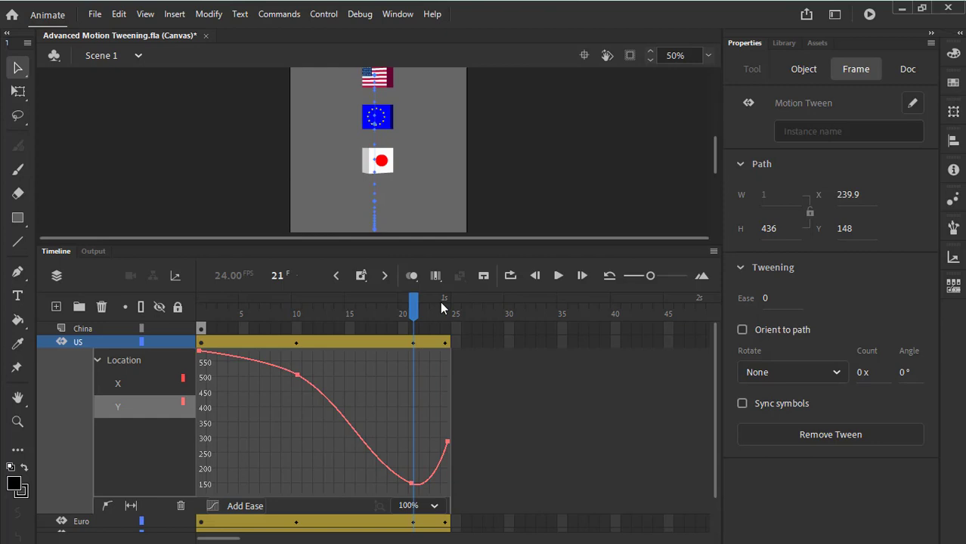
key("comma")
key("period")
left_click(429, 368)
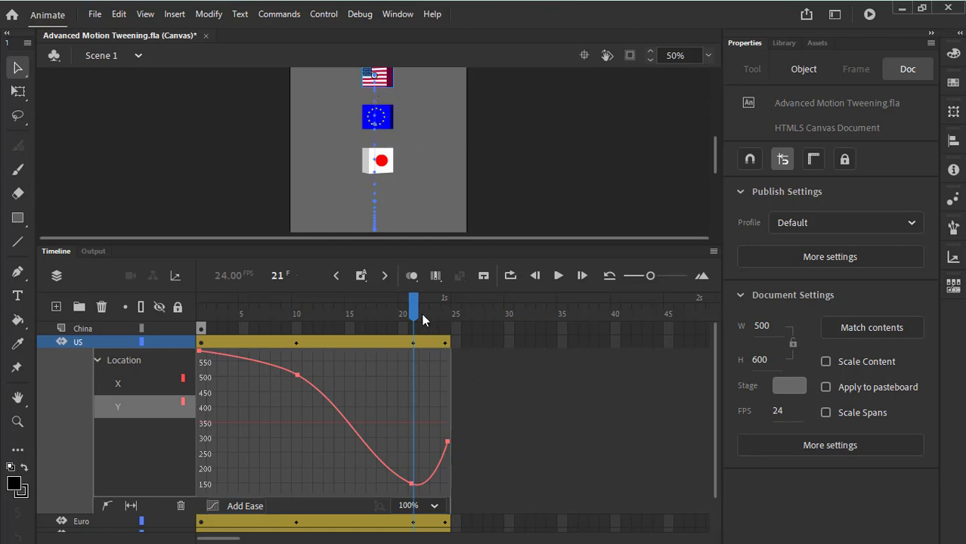
key("period")
key("period")
key("period")
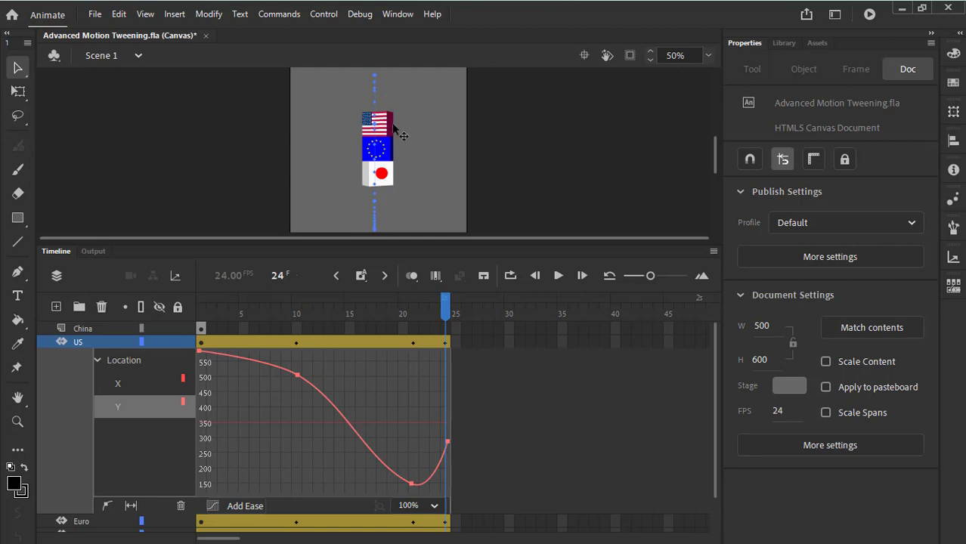
mouse_move(447, 312)
left_mouse_down()
mouse_move(423, 311)
mouse_move(447, 310)
left_mouse_up()
key("Return")
key("alt+Tab")
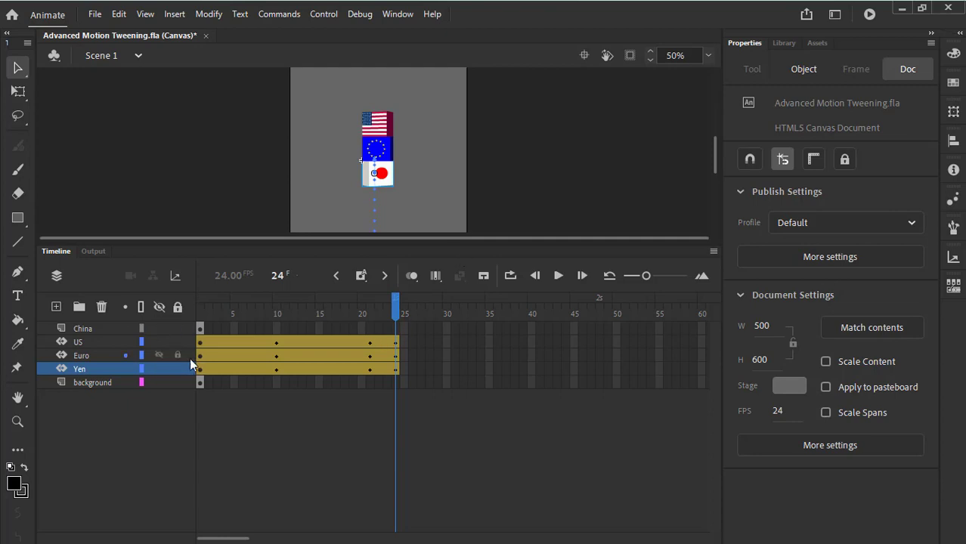
Select the full span of the Euro motion tween, copy its motion, and play the animation
left_click(261, 360)
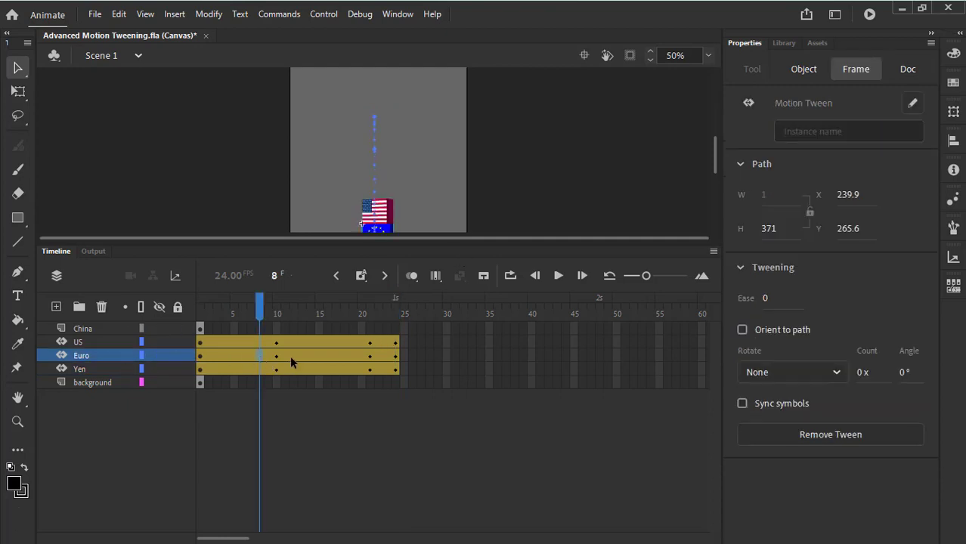
left_click(102, 368)
left_click(102, 353)
left_click(299, 382)
left_click(297, 357)
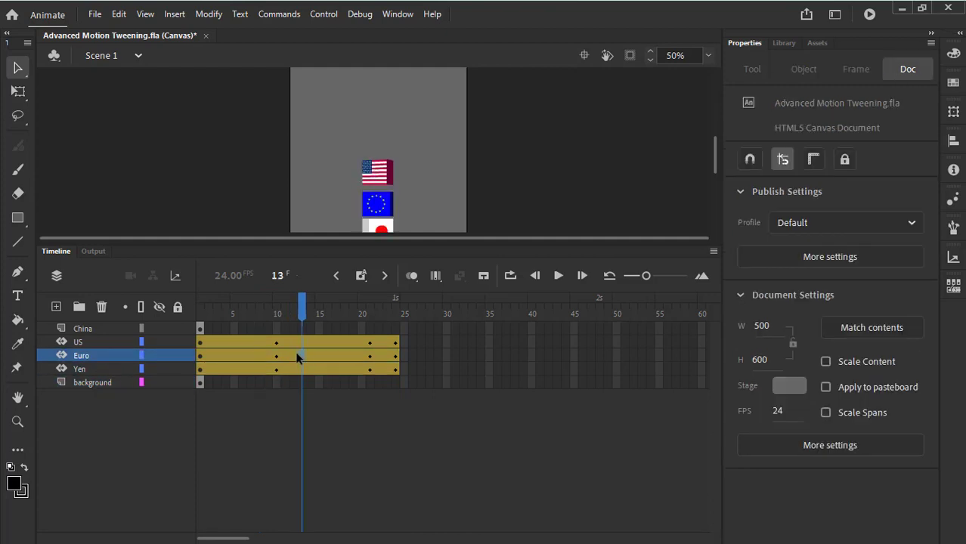
left_click(302, 358)
left_click(294, 358)
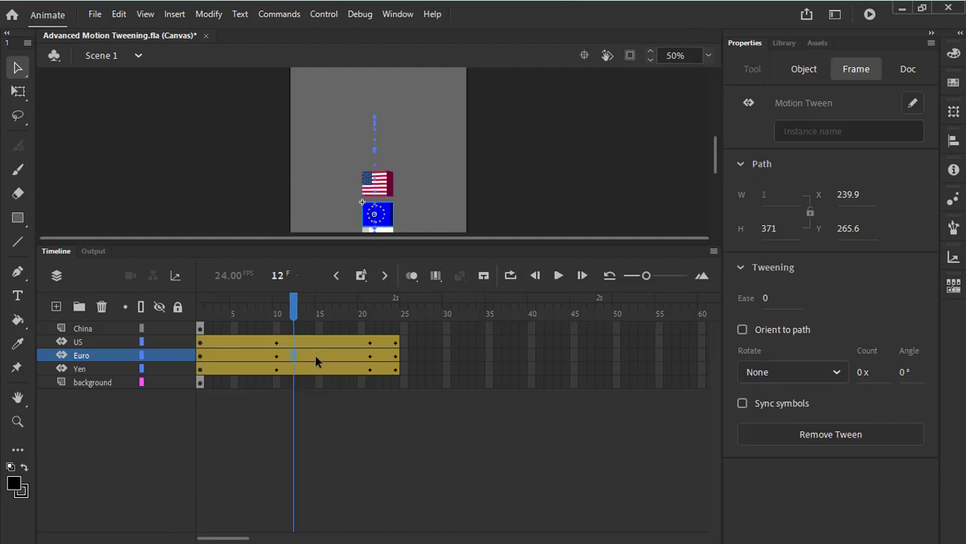
double_click(304, 356)
right_click(305, 359)
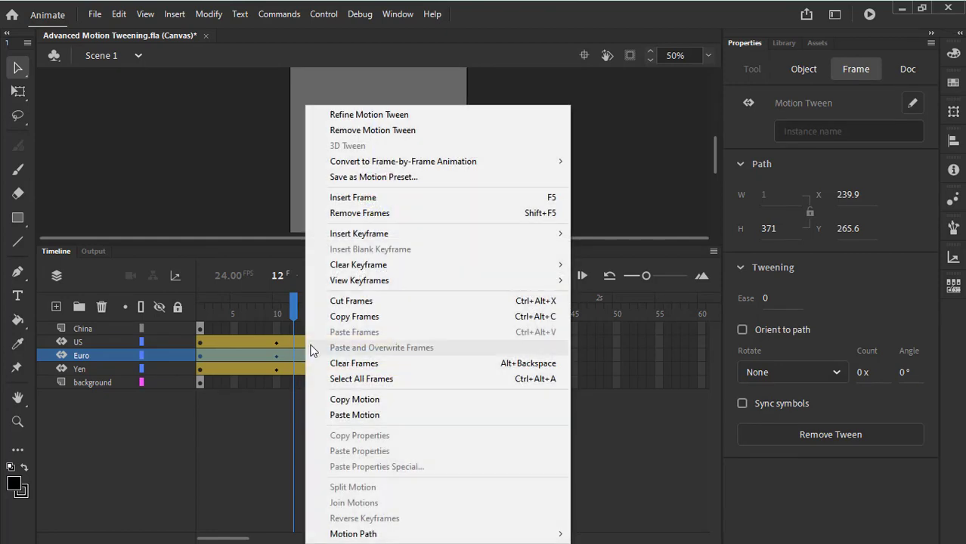
left_click(382, 401)
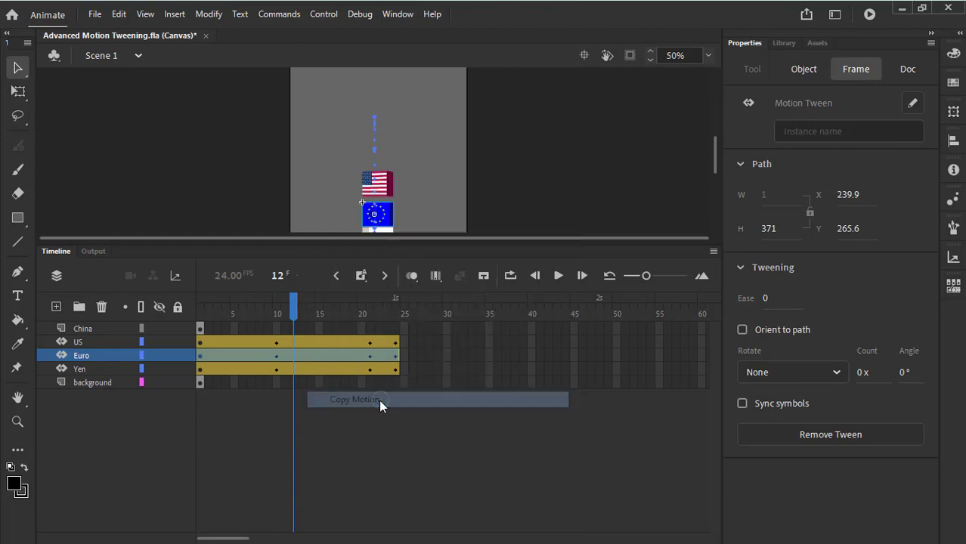
key("Return")
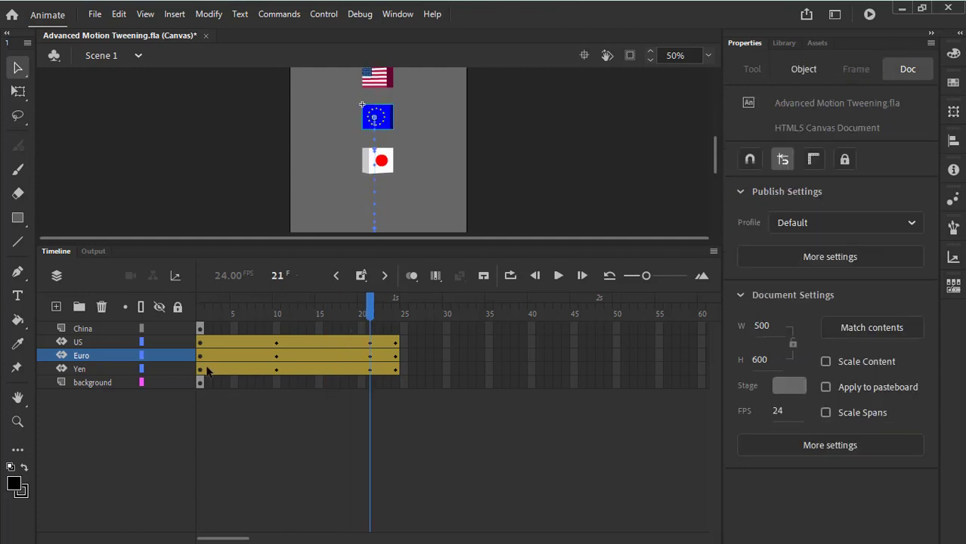
Try pasting the copied Euro motion onto the Yen tween at frame 14 and play the animation
left_click(310, 371)
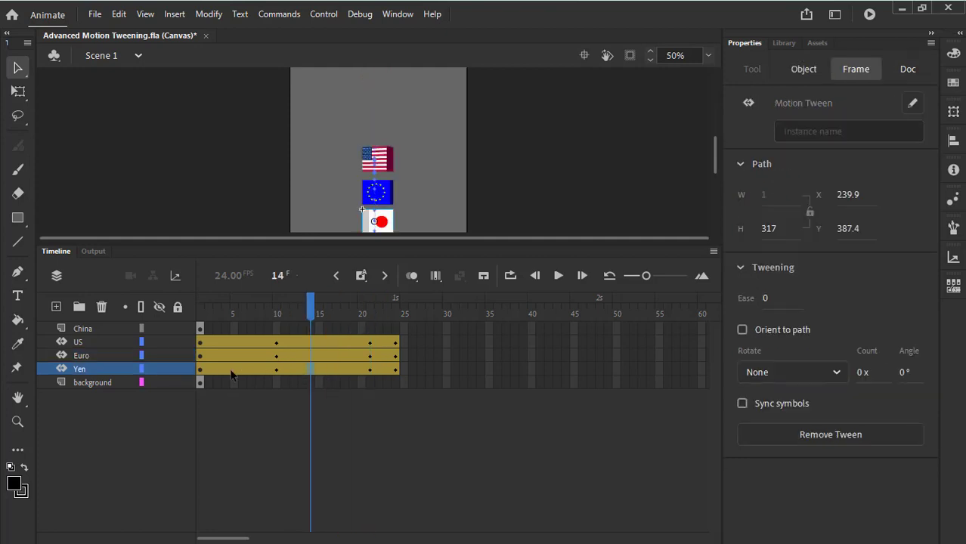
right_click(307, 373)
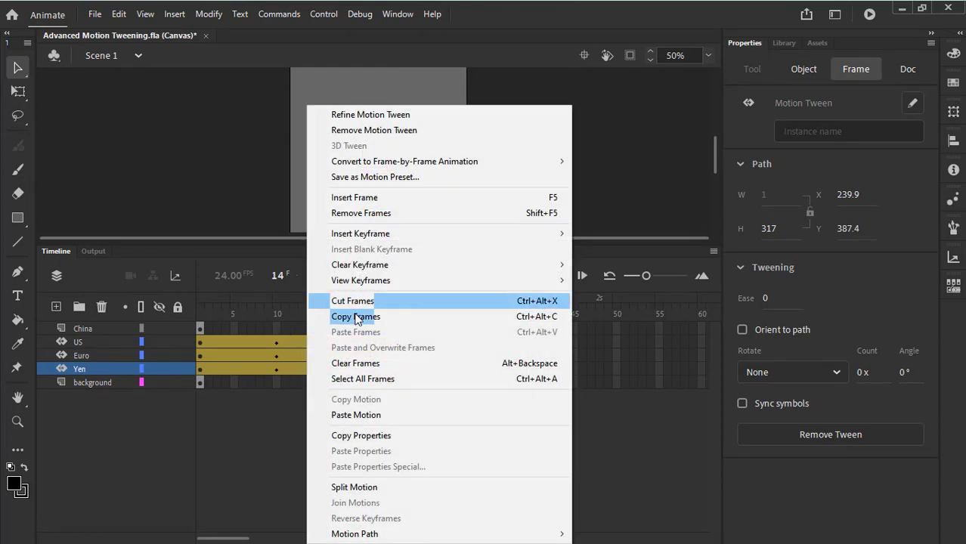
left_click(369, 415)
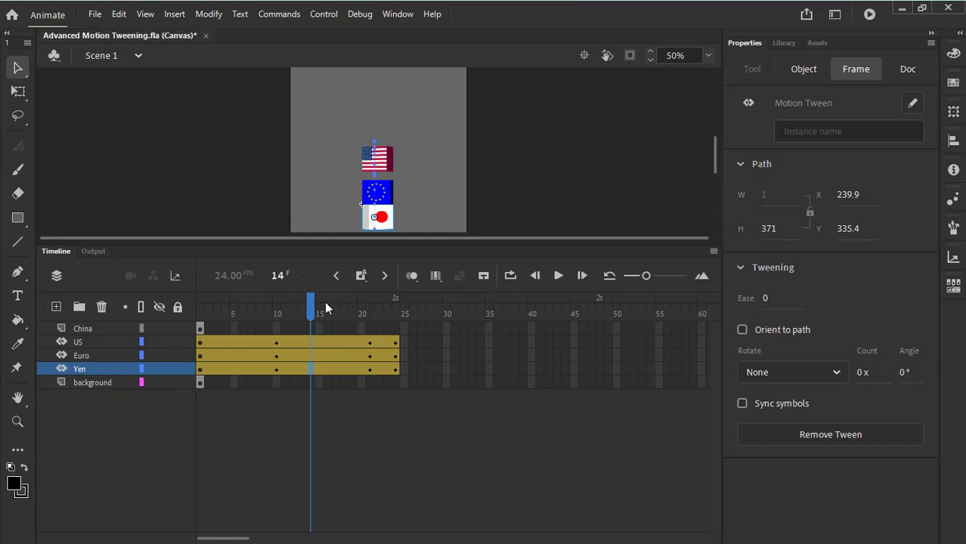
key("Return")
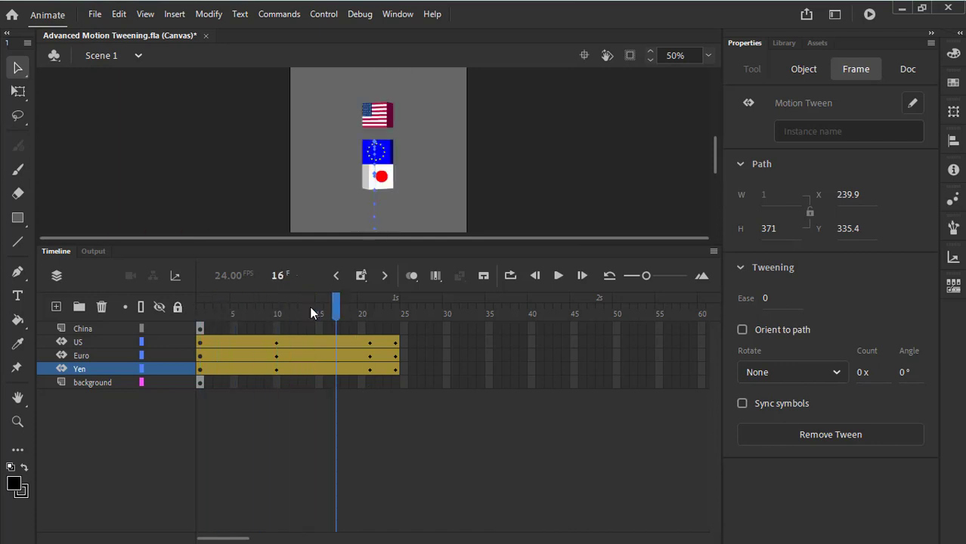
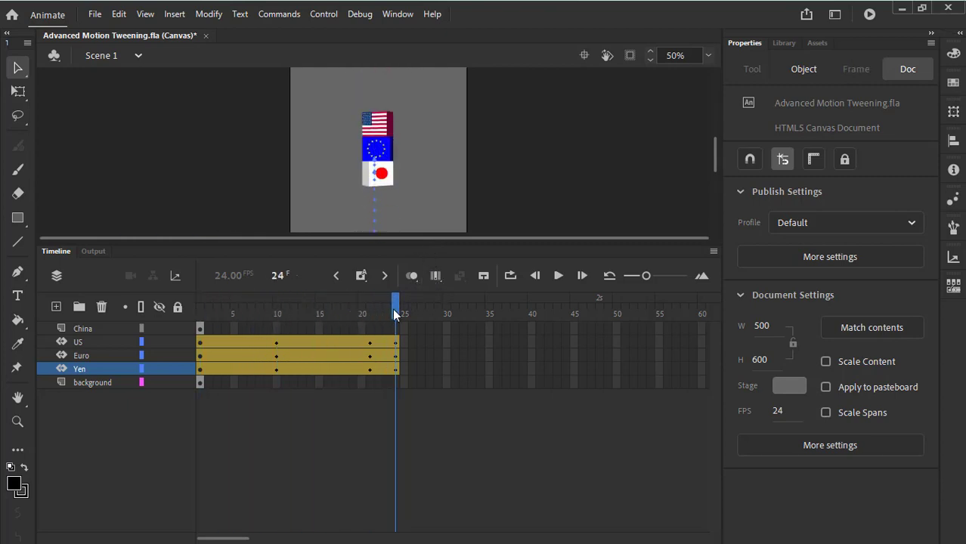
Copy the motion of the entire Euro tween, paste it onto the Yen tween's full span, and play the animation
left_click(327, 356)
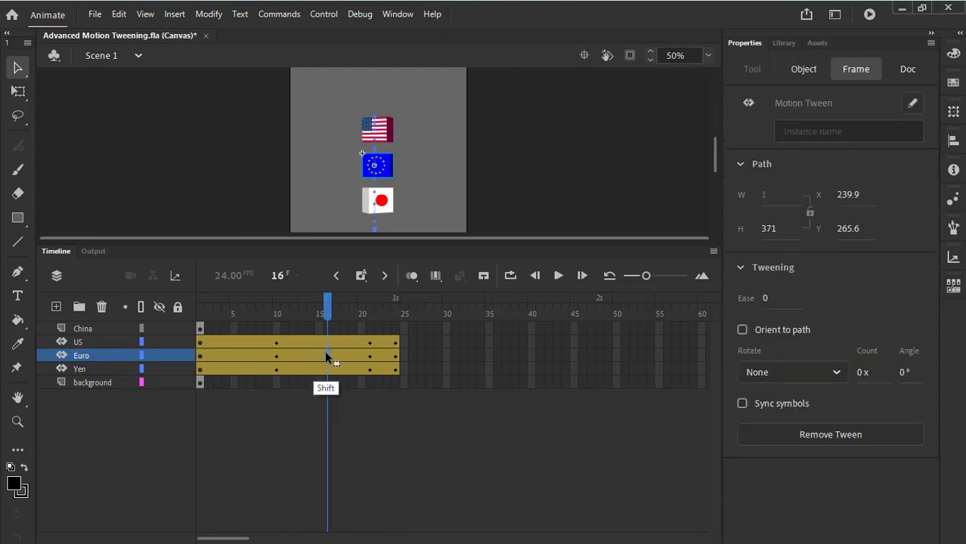
left_click(327, 356, "shift")
right_click(323, 360)
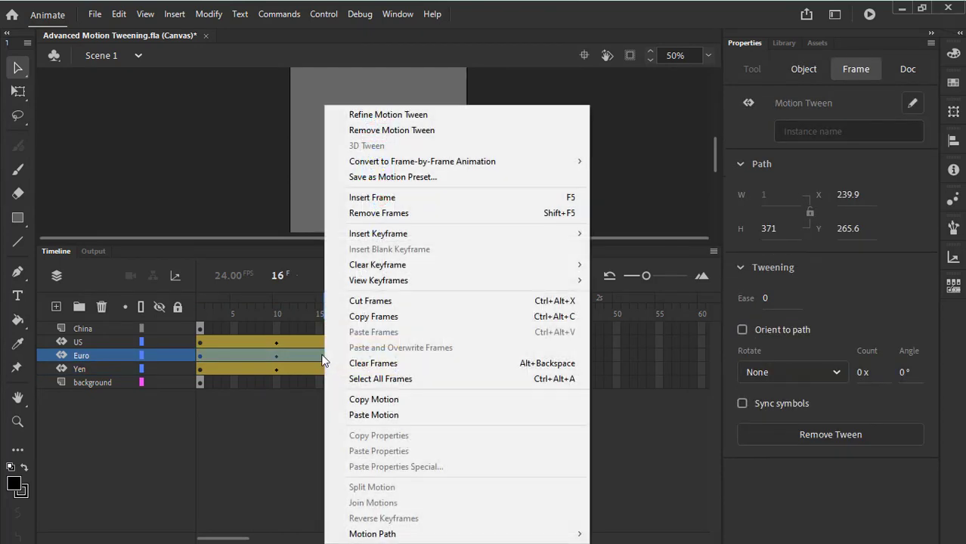
left_click(382, 400)
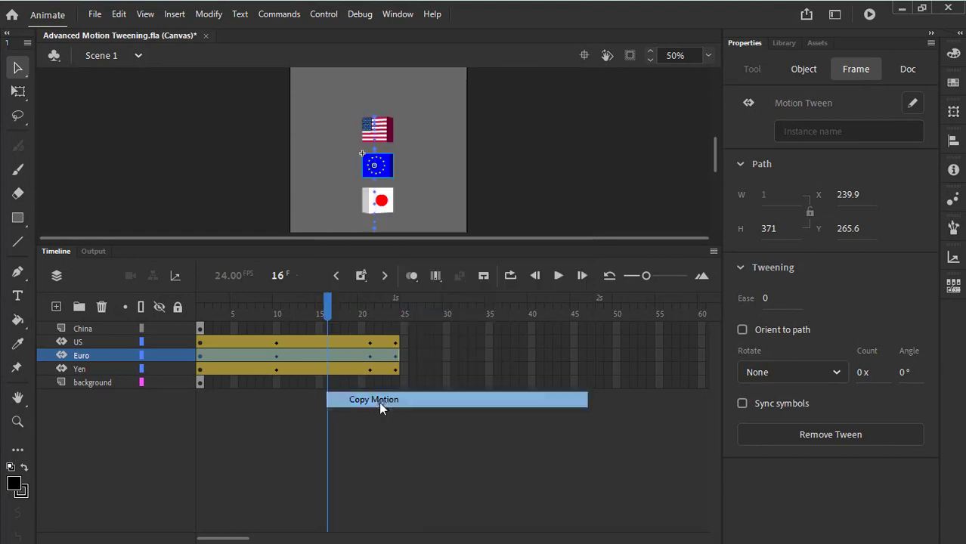
left_click(326, 369)
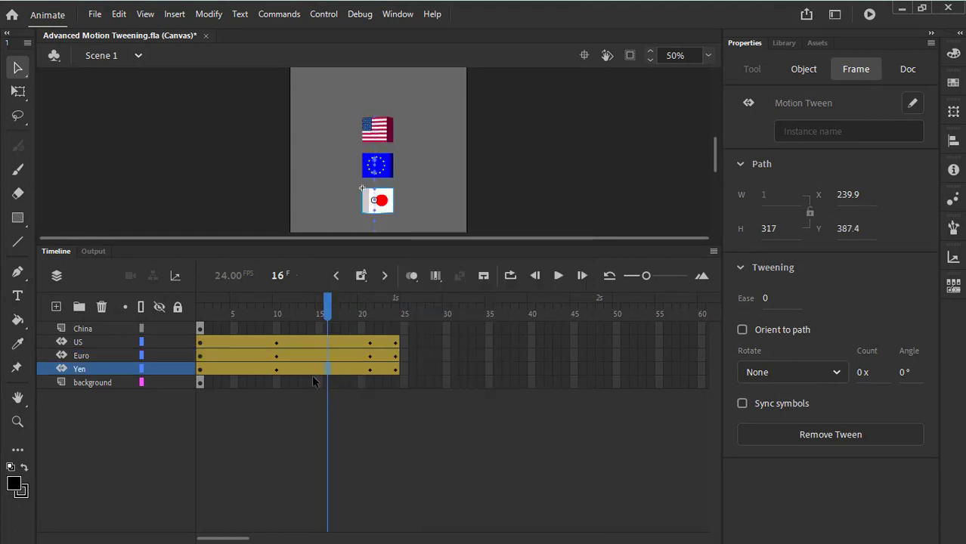
right_click(322, 371)
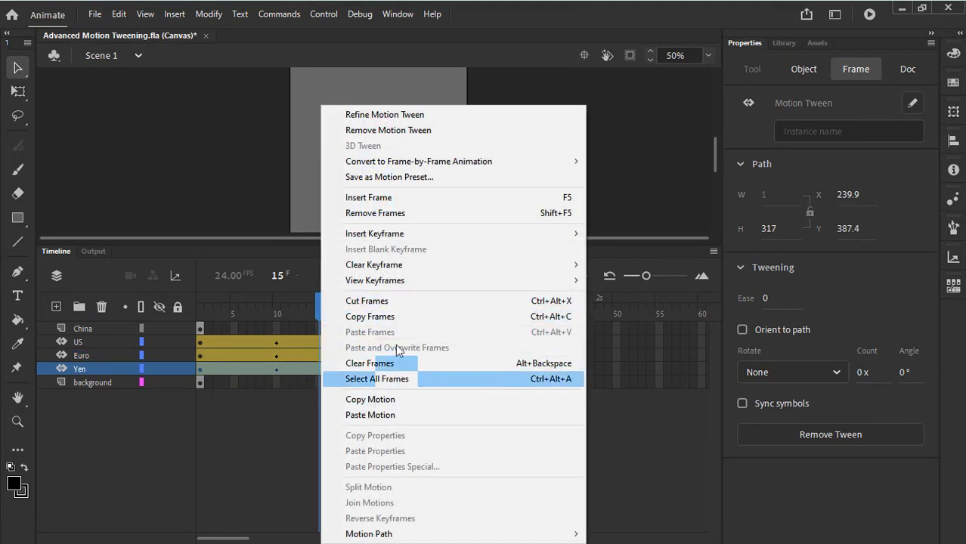
left_click(410, 410)
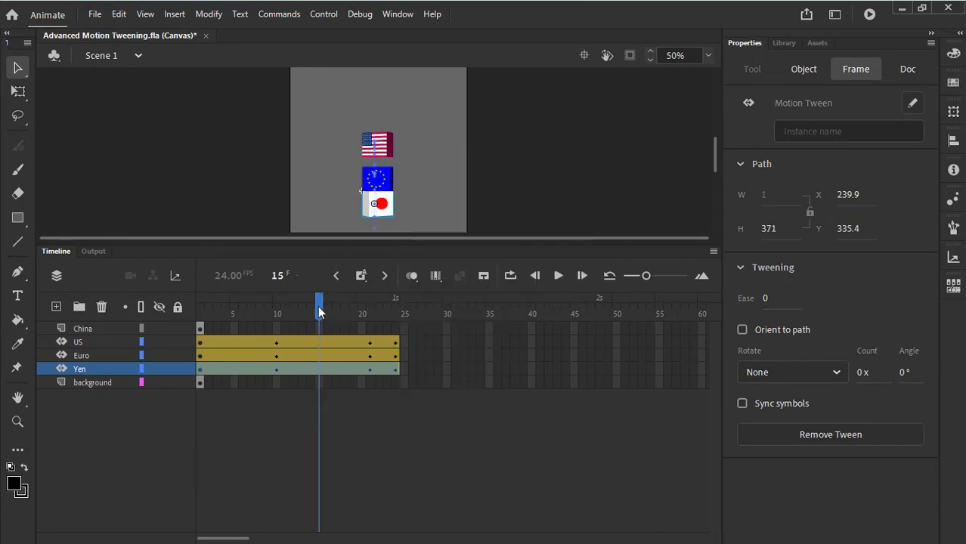
key("Return")
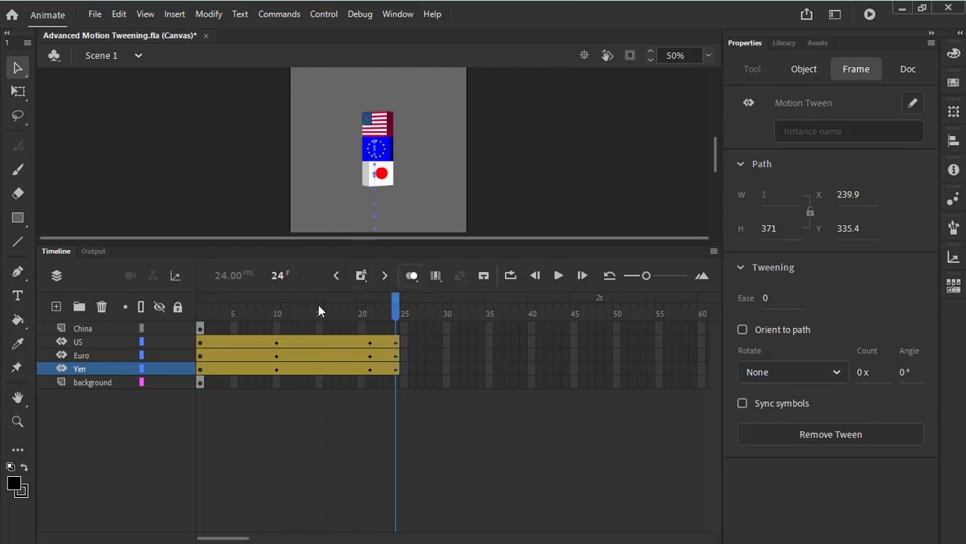
key("alt+Tab")
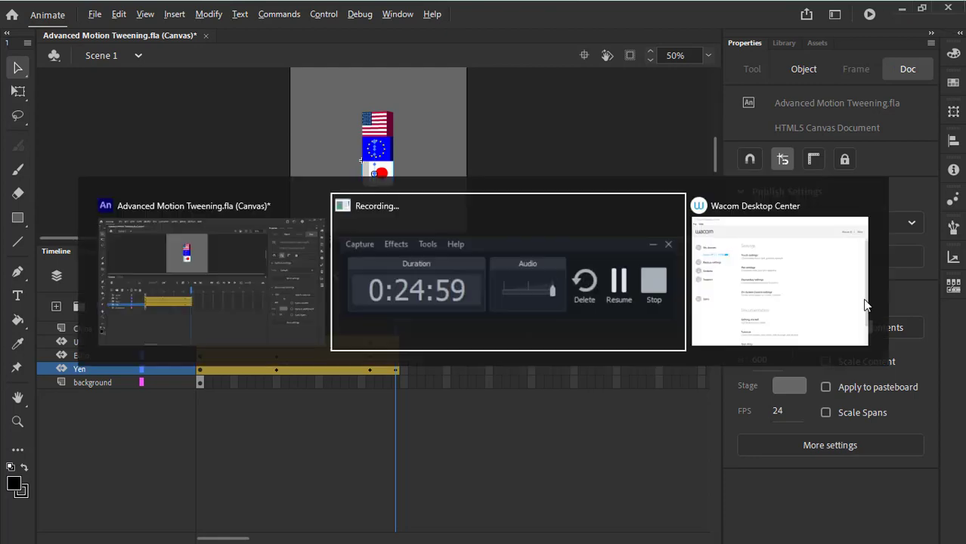
left_click(898, 492)
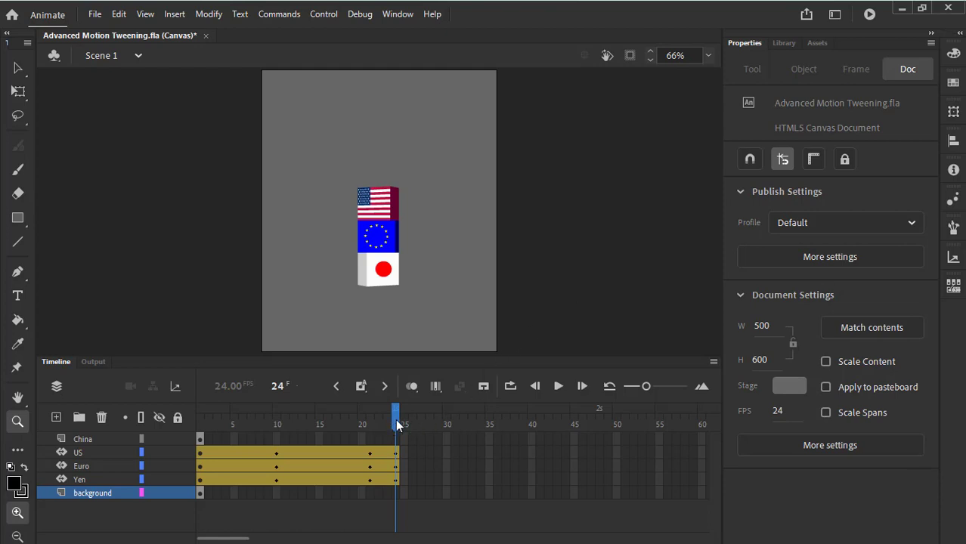
Extend all five layers, from China to background, to frame 90 by inserting frames, and play the animation
left_click_drag(200, 538, 305, 538)
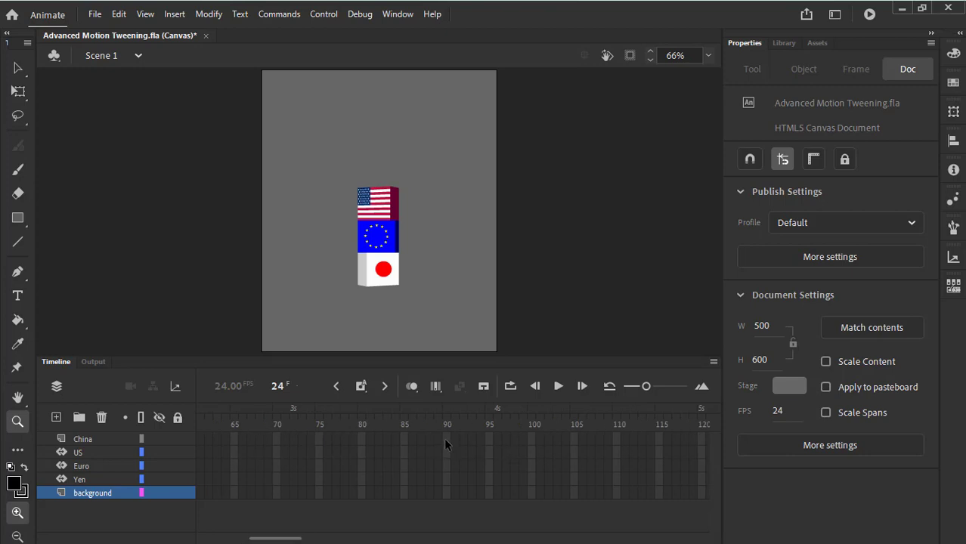
left_click_drag(444, 438, 452, 487)
left_click(178, 17)
mouse_move(223, 105)
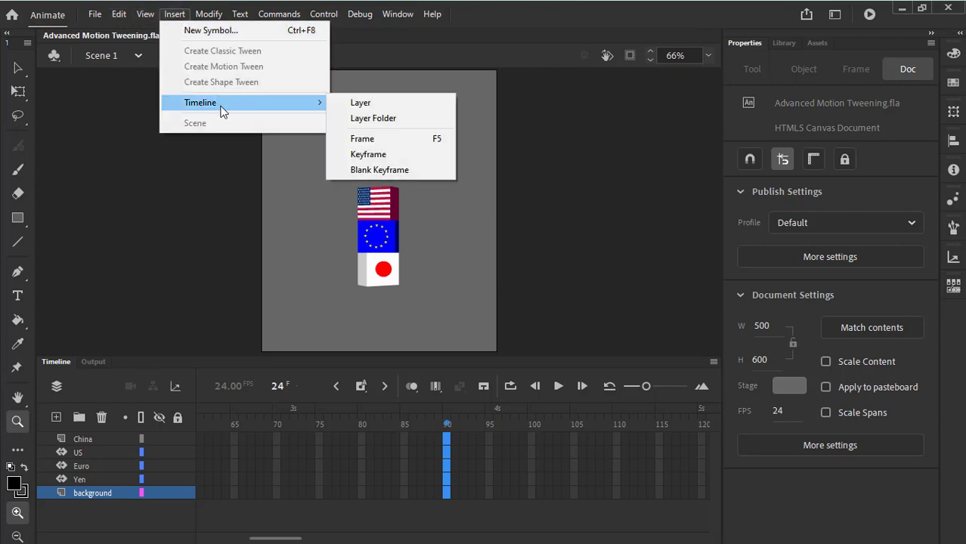
left_click(436, 139)
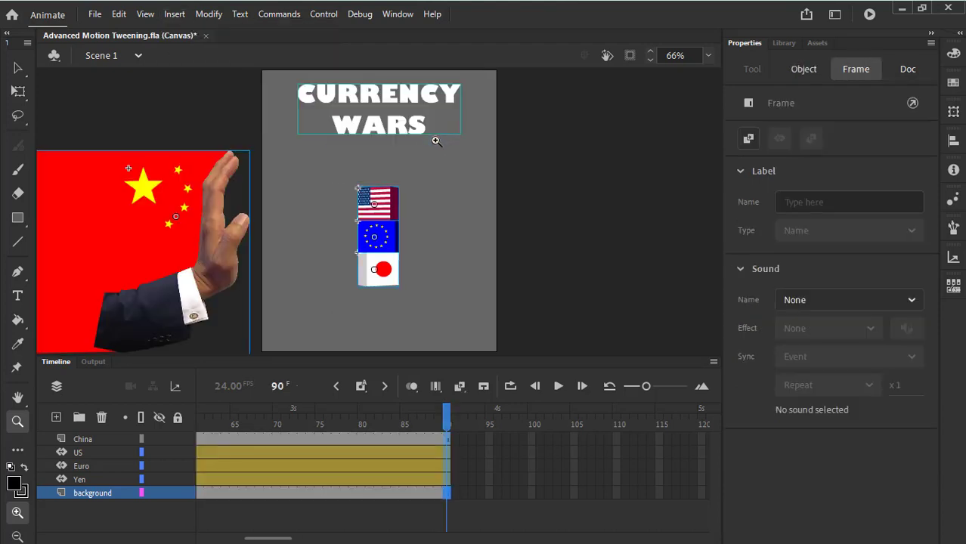
key("Return")
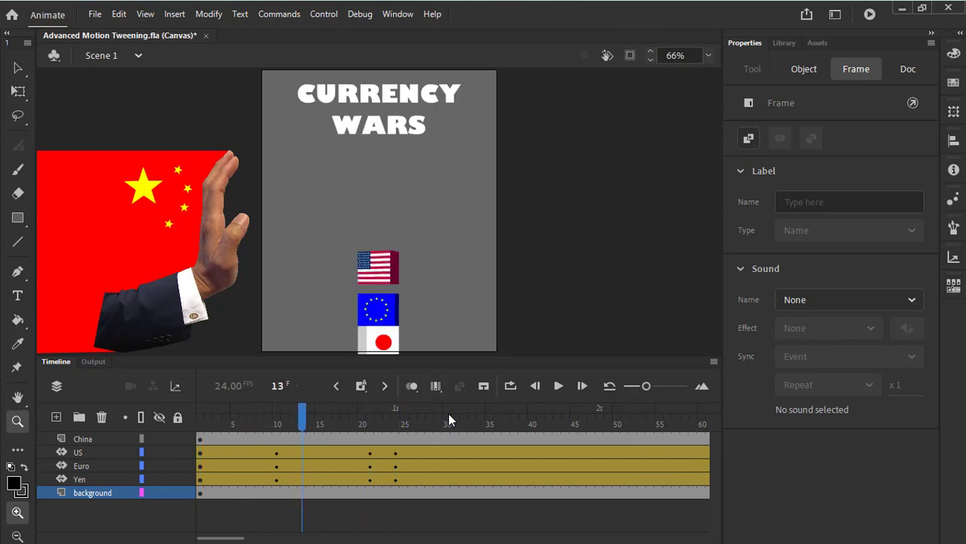
Insert a keyframe at frame 40 of the China layer and create a motion tween starting from it
left_click(81, 439)
left_click(533, 440)
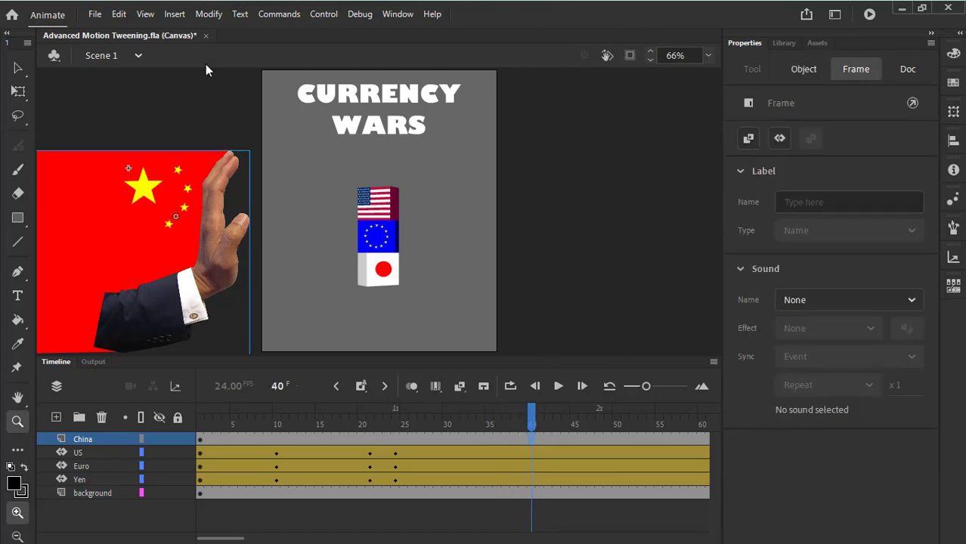
left_click(173, 14)
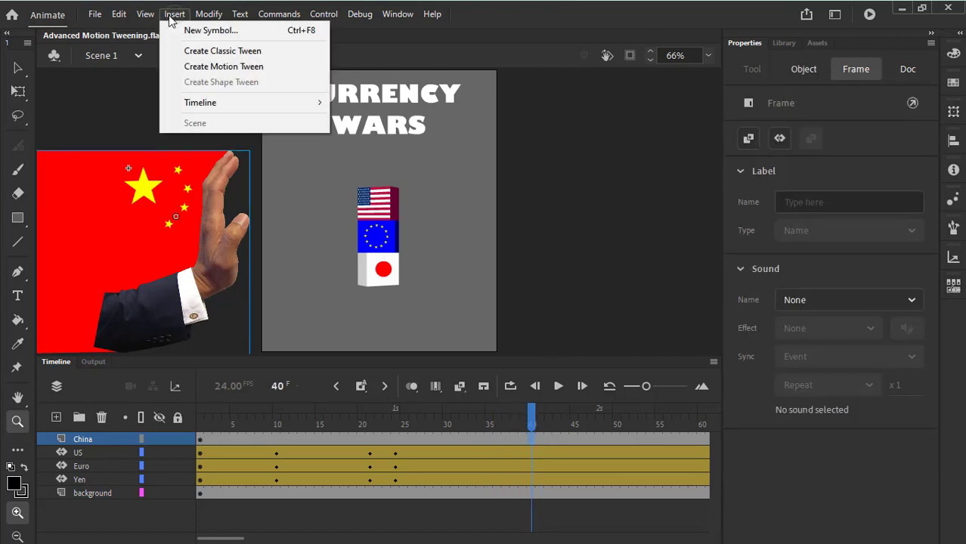
left_click(532, 440)
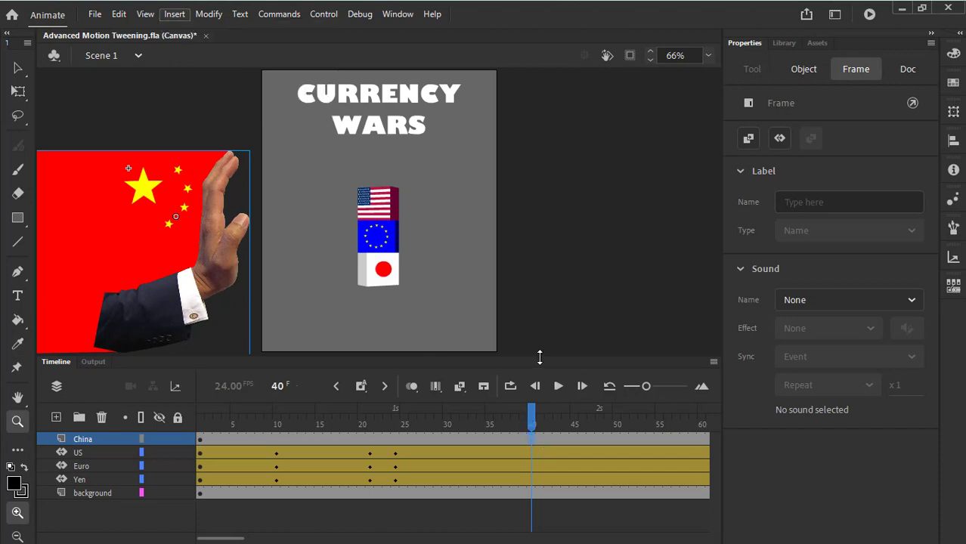
left_click(530, 442)
left_click(531, 440)
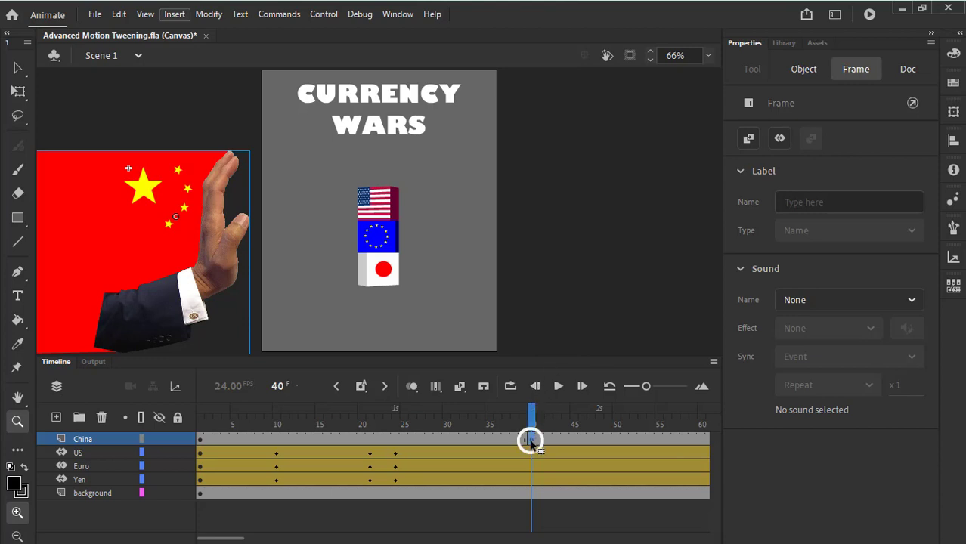
right_click(531, 440)
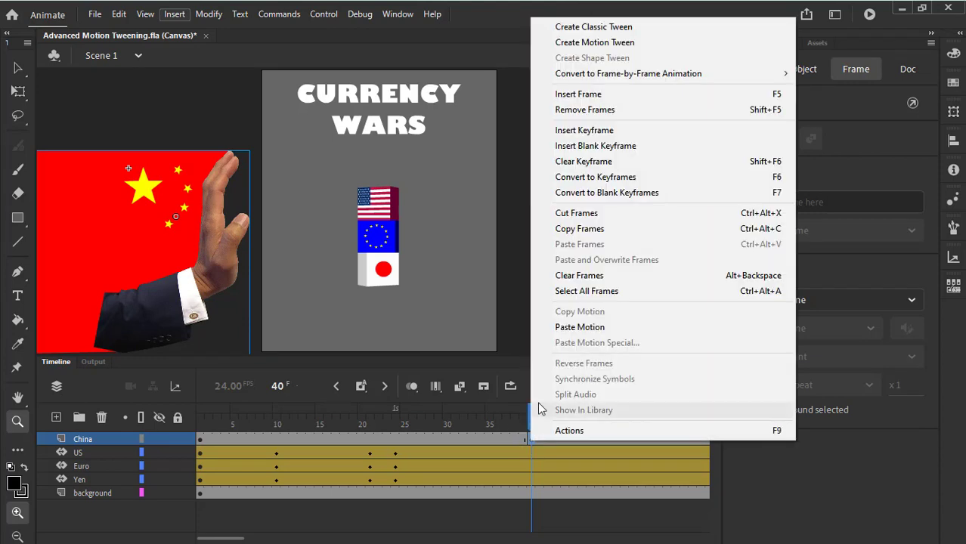
left_click(638, 43)
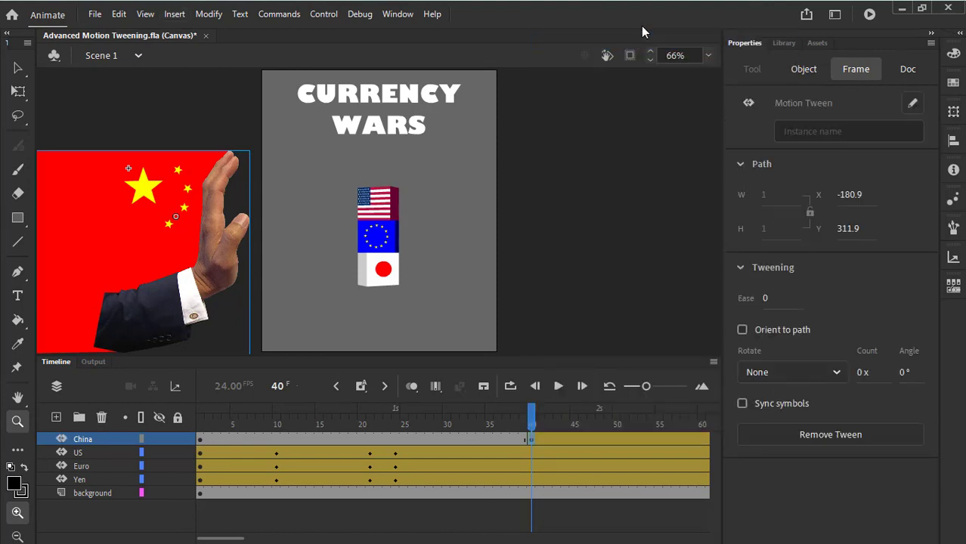
key("period")
key("period")
key("period")
key("Return")
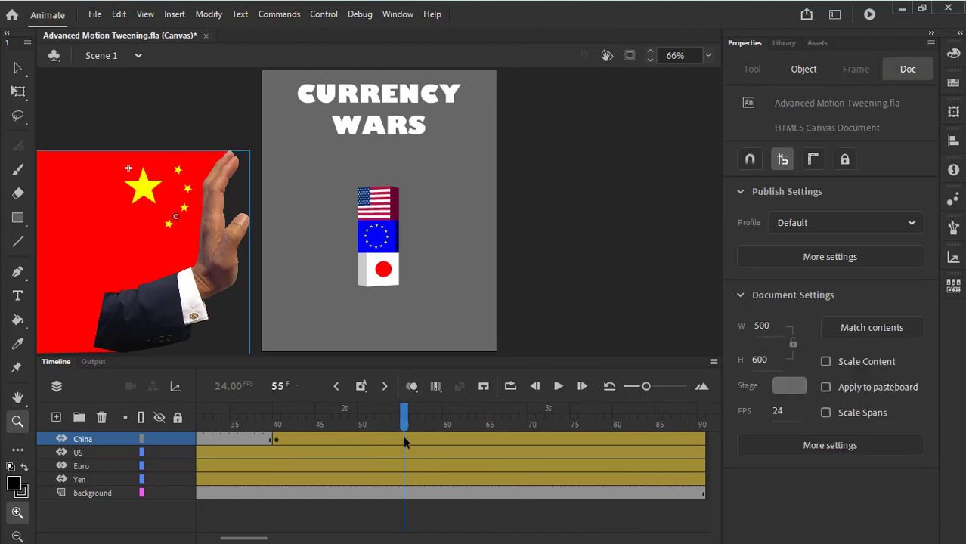
left_click(404, 438)
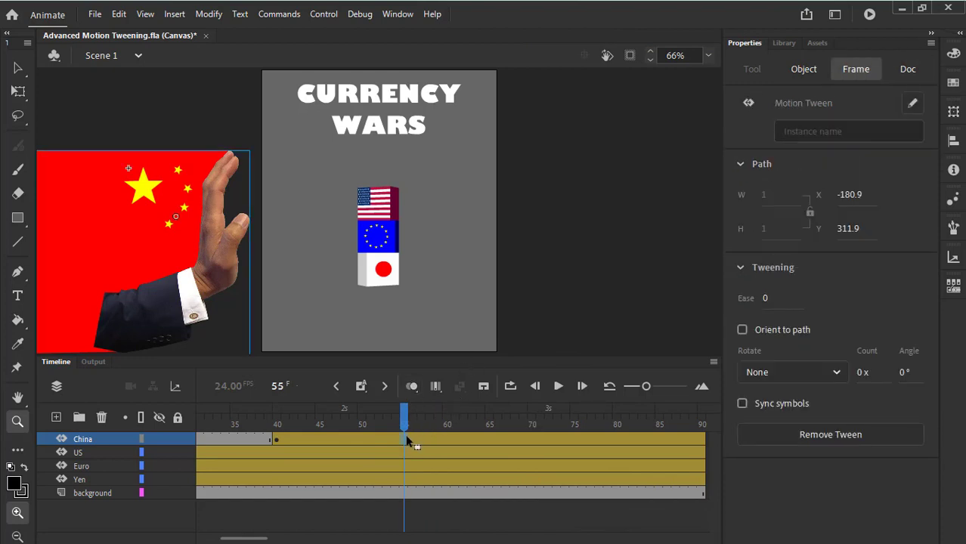
right_click(404, 443)
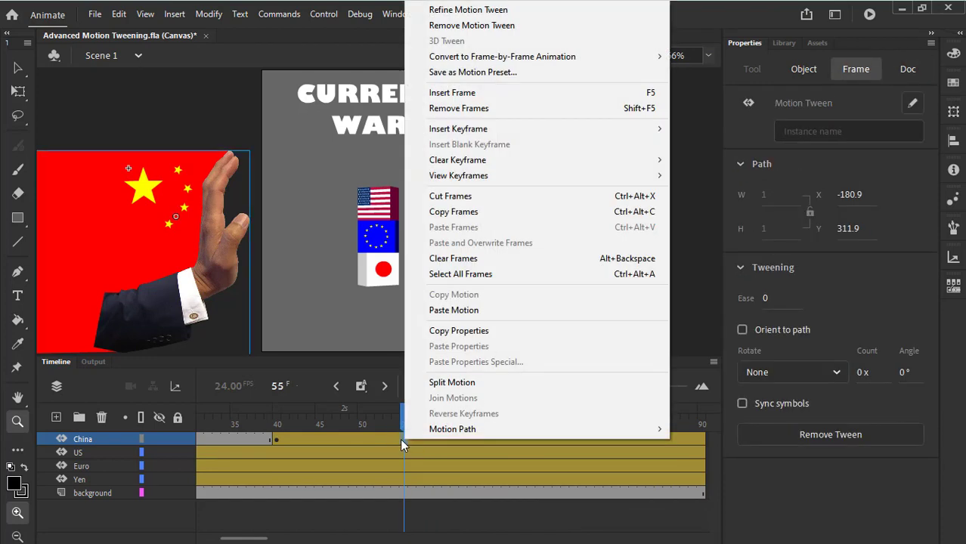
left_click(453, 259)
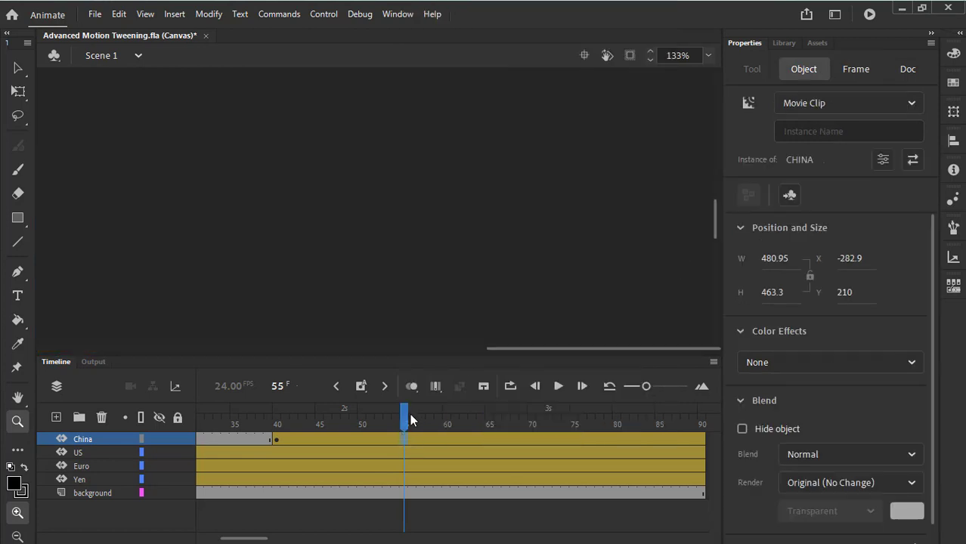
left_click(584, 55)
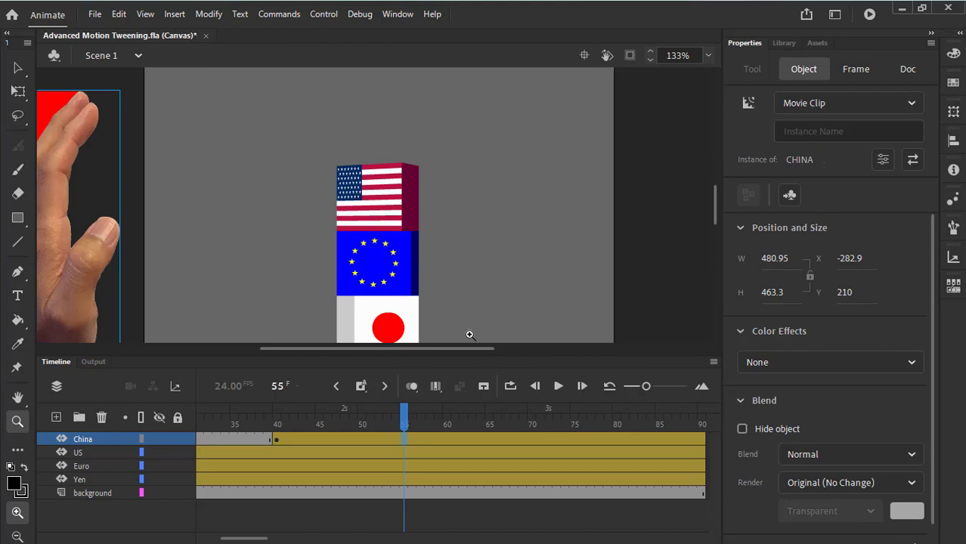
left_click(709, 55)
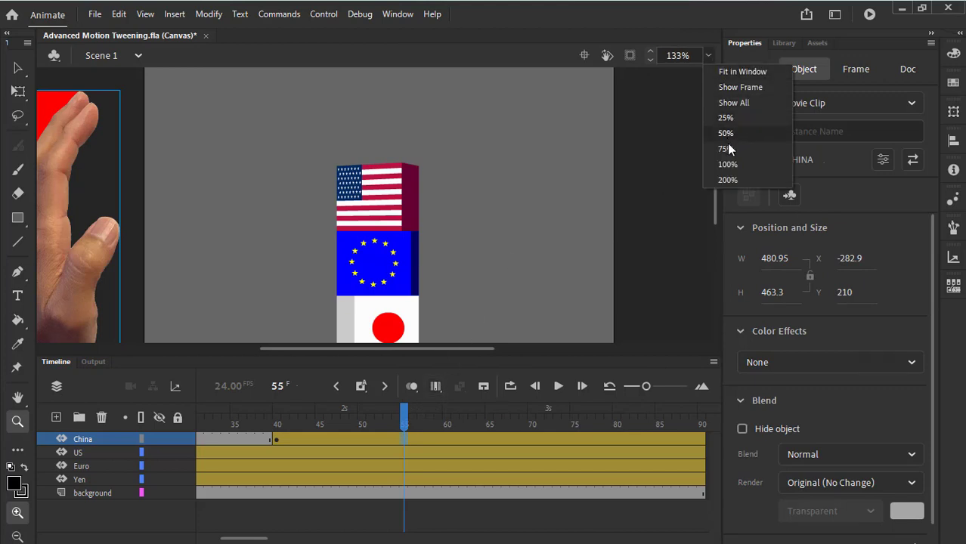
left_click(759, 75)
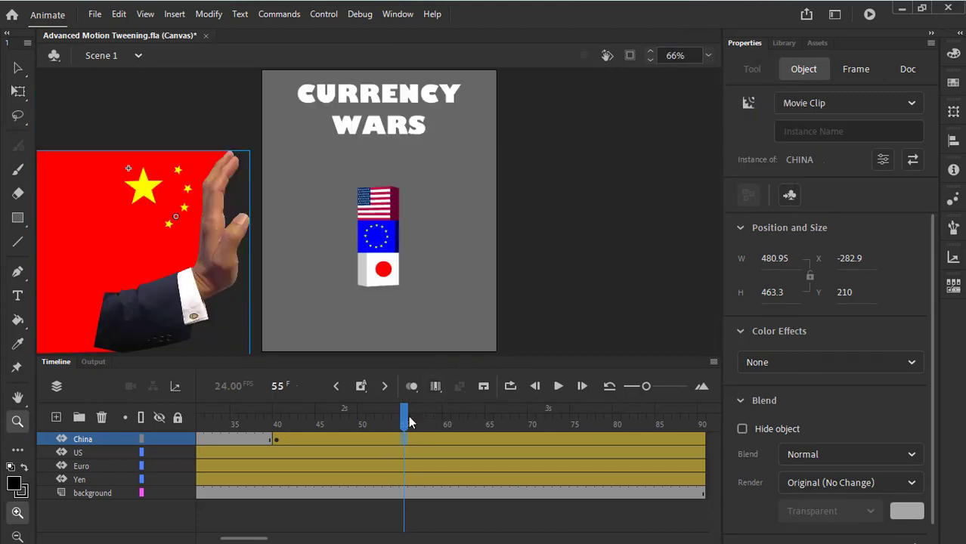
Scrub back and forth through the frames around frame 55 to examine China's position relative to the flag cubes
left_click(402, 411)
key("comma")
key("comma")
key("comma")
key("comma")
key("comma")
key("comma")
key("comma")
key("comma")
key("comma")
key("comma")
key("comma")
key("comma")
key("comma")
key("comma")
key("comma")
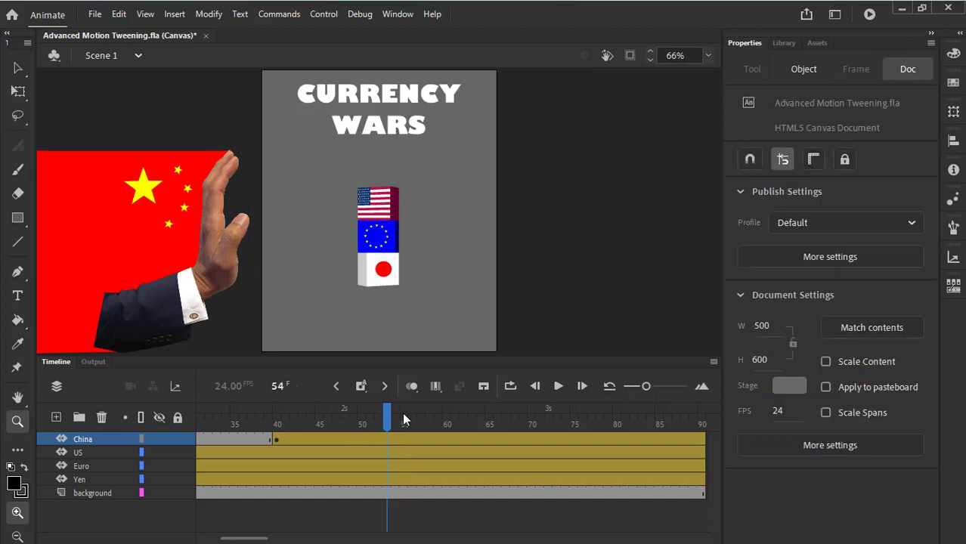
key("period")
key("period")
key("period")
key("period")
key("period")
key("period")
key("period")
key("period")
key("period")
key("period")
key("period")
key("period")
key("period")
key("period")
key("period")
At frame 55, move the China clip horizontally to X 12.25 so the hand reaches the flag cubes, and play the animation
left_click(405, 445)
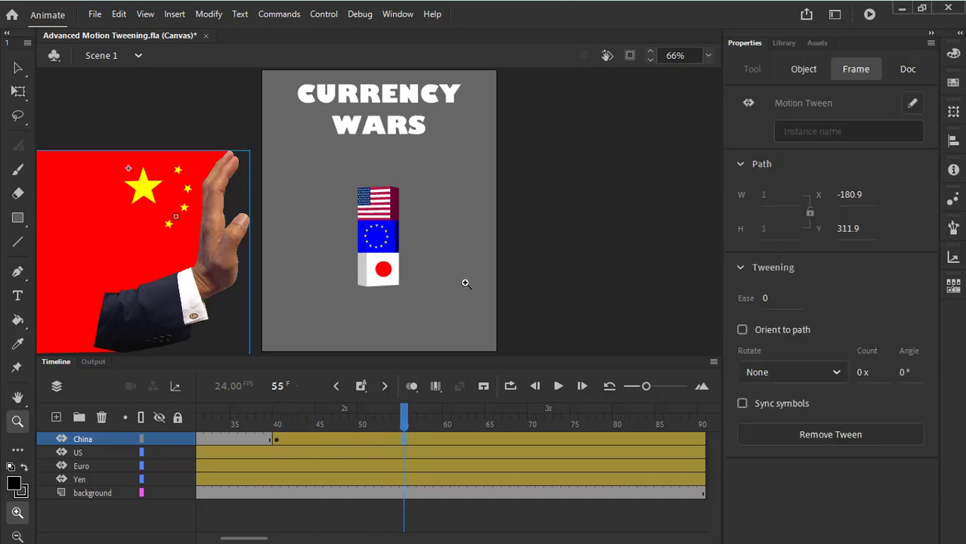
key("shift")
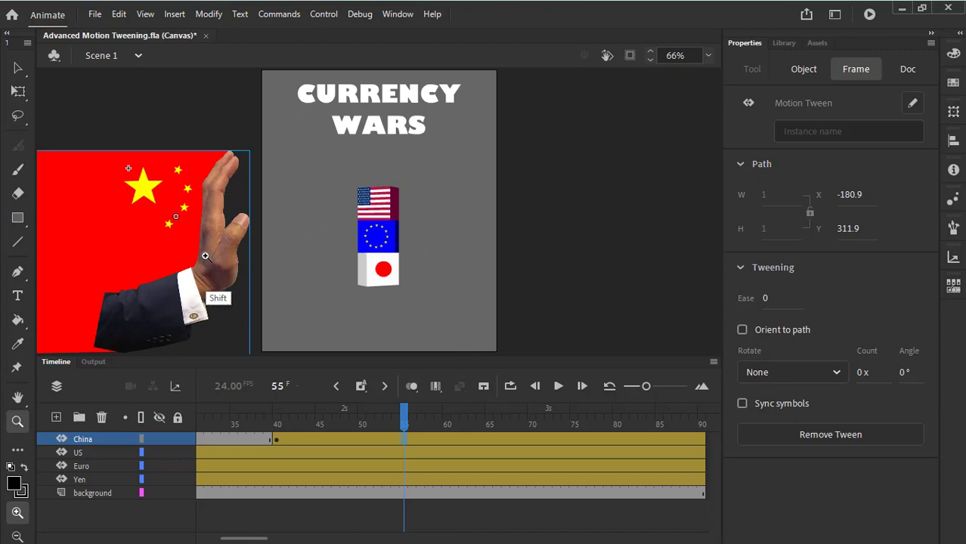
key("v")
left_click(231, 243)
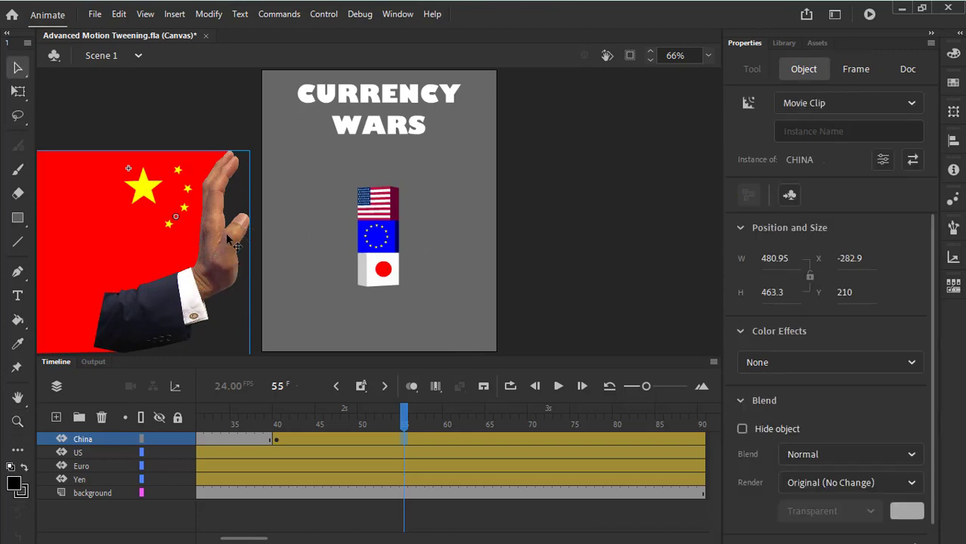
key("shift")
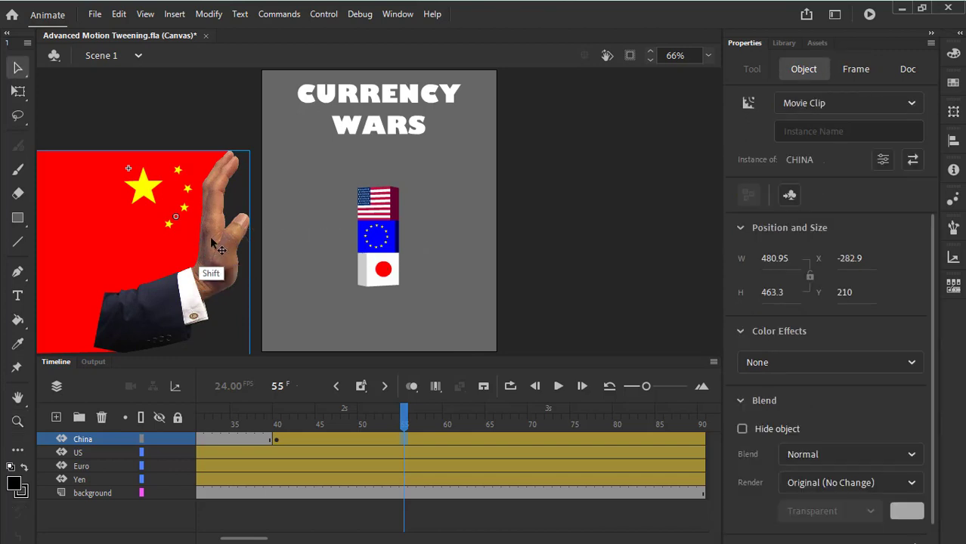
left_click(17, 69)
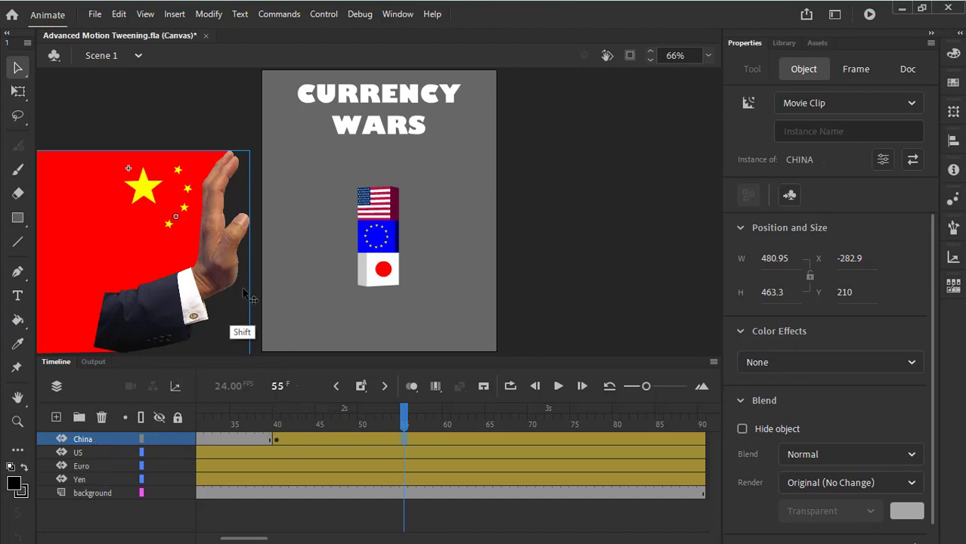
left_click_drag(203, 249, 343, 271)
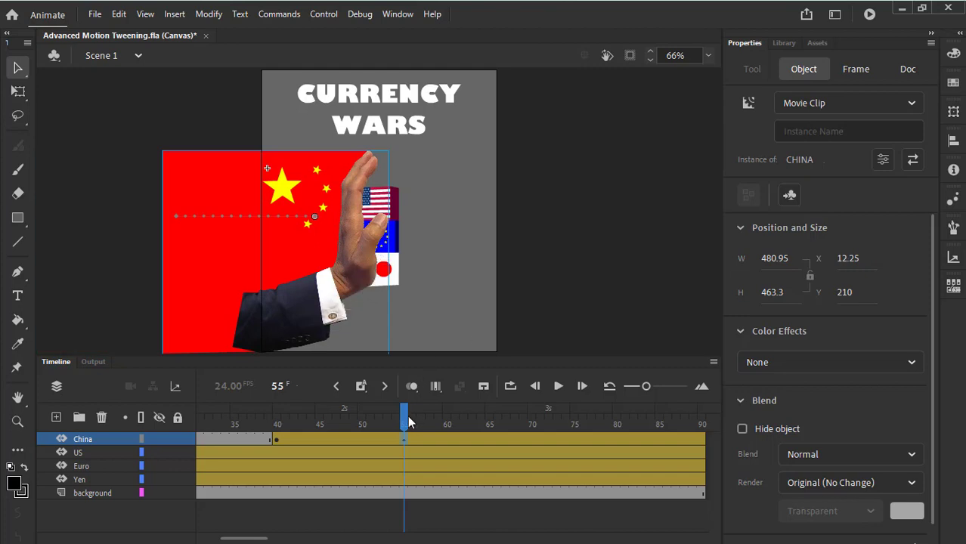
key("Return")
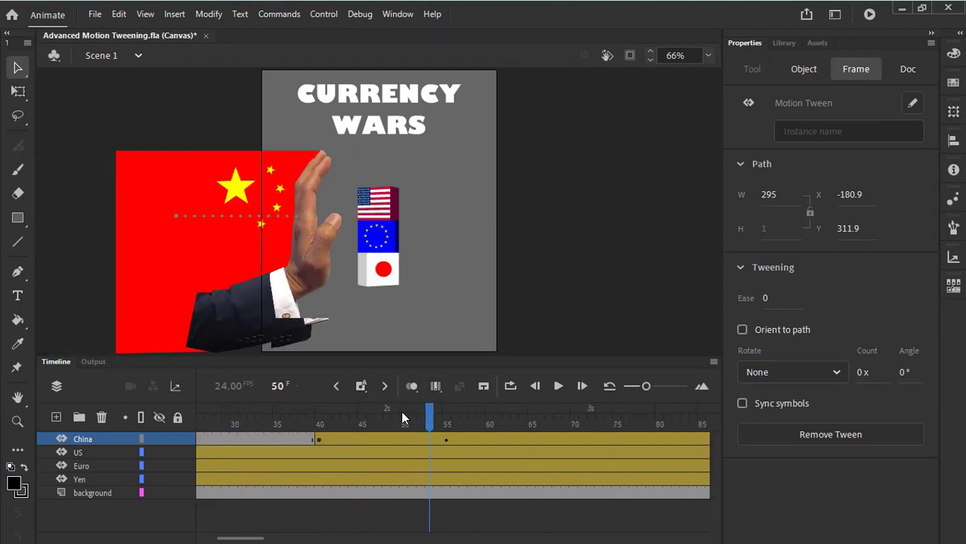
key("Return")
Split the China layer's motion tween at frame 56
left_click(455, 441)
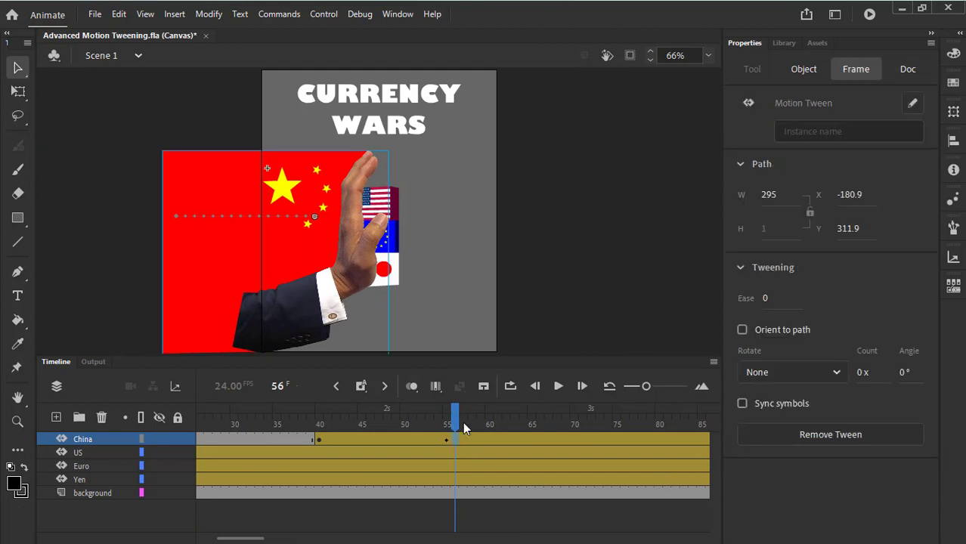
right_click(455, 443)
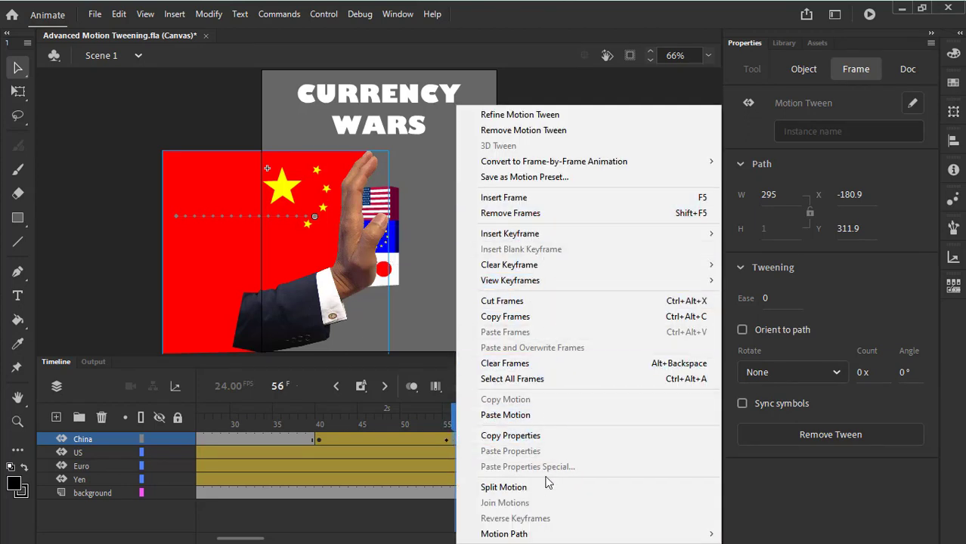
left_click(539, 487)
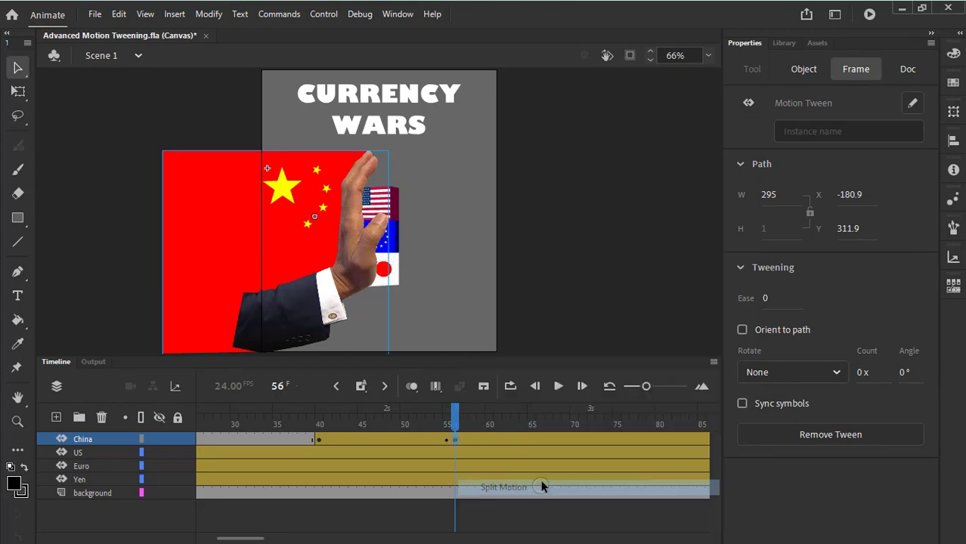
left_click(454, 418)
Remove the motion tween from the China span that starts at frame 56, and play the animation
left_click(517, 438)
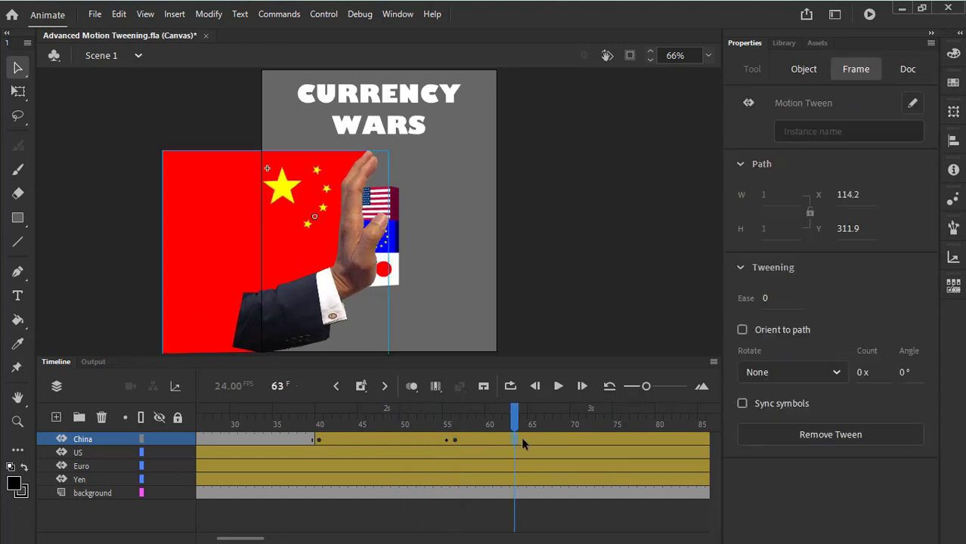
left_click(489, 440)
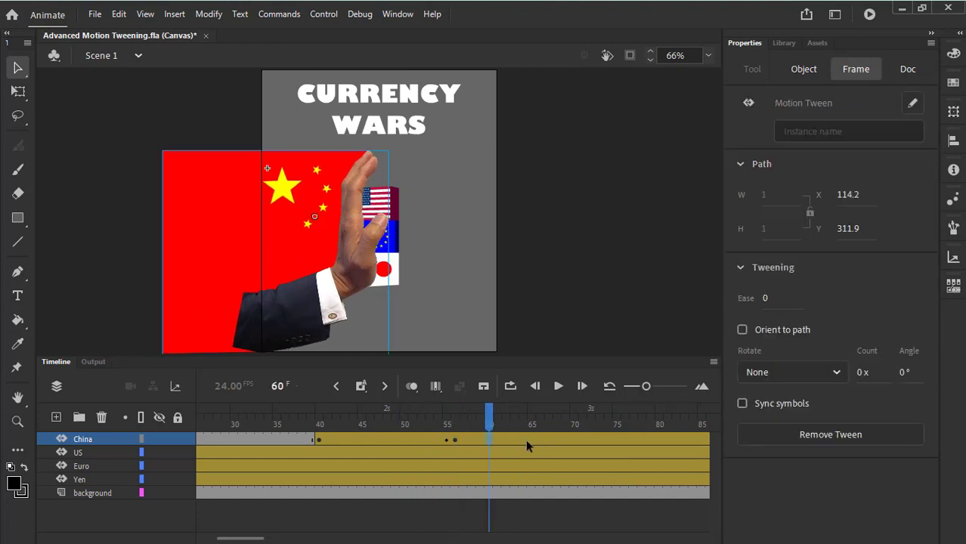
left_click(505, 438)
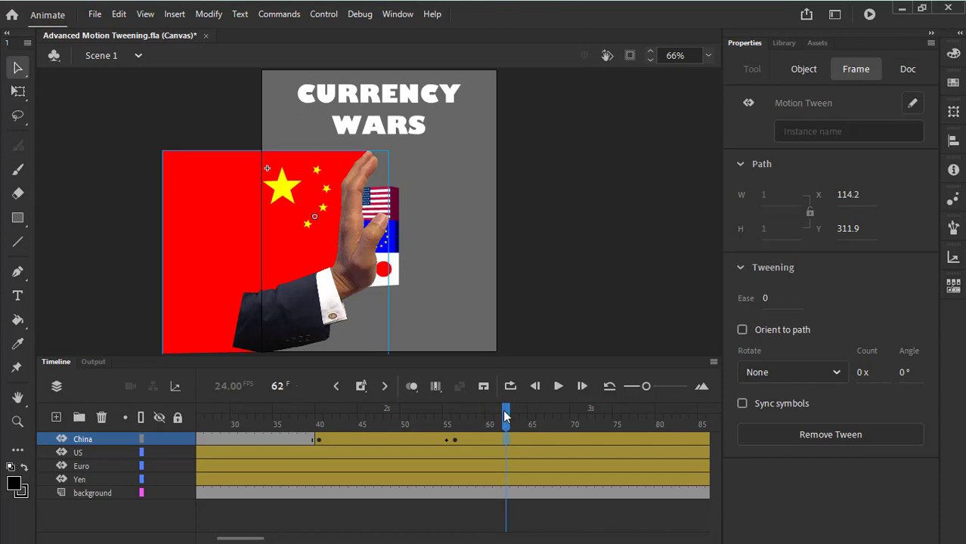
right_click(506, 440)
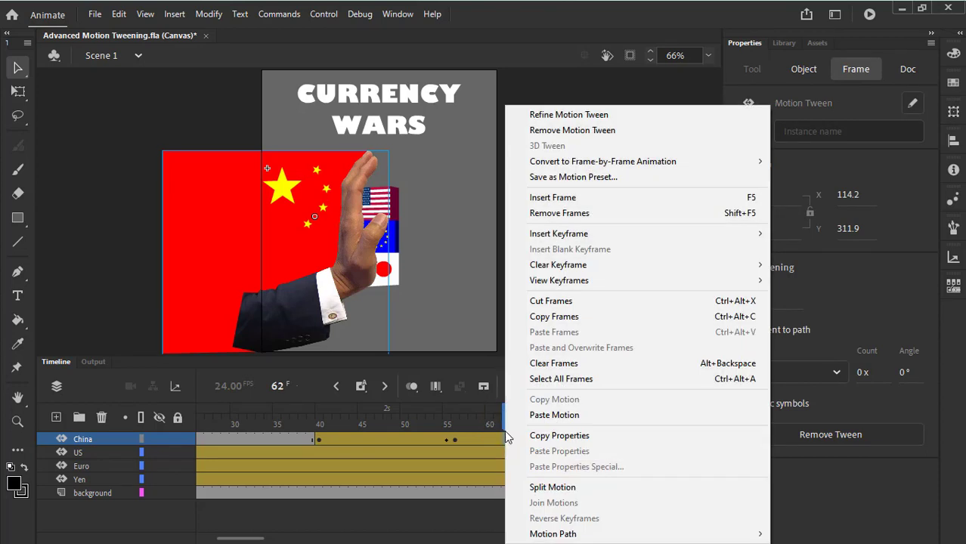
left_click(619, 132)
key("Return")
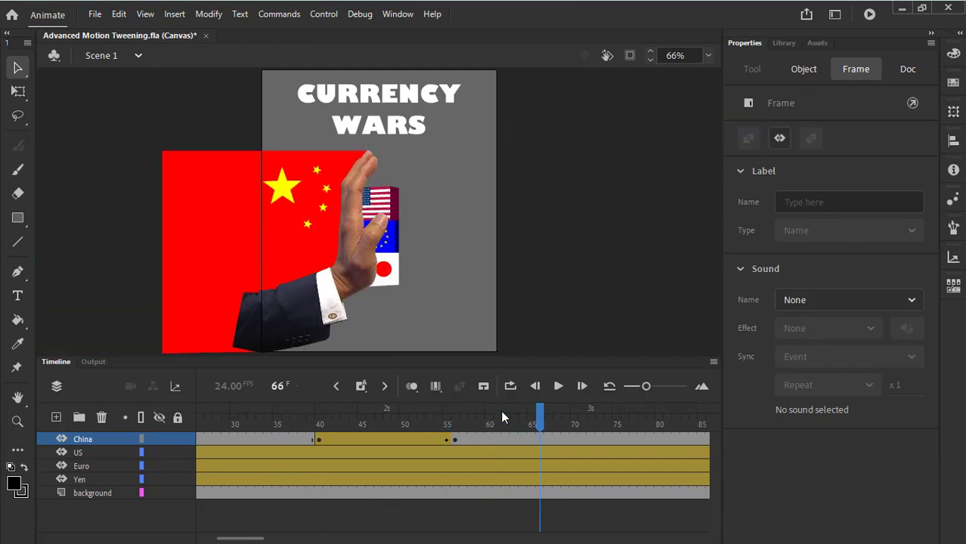
Scrub back and forth around frame 56 to review how China's hand moves in and stops at the flag cubes
left_click(455, 409)
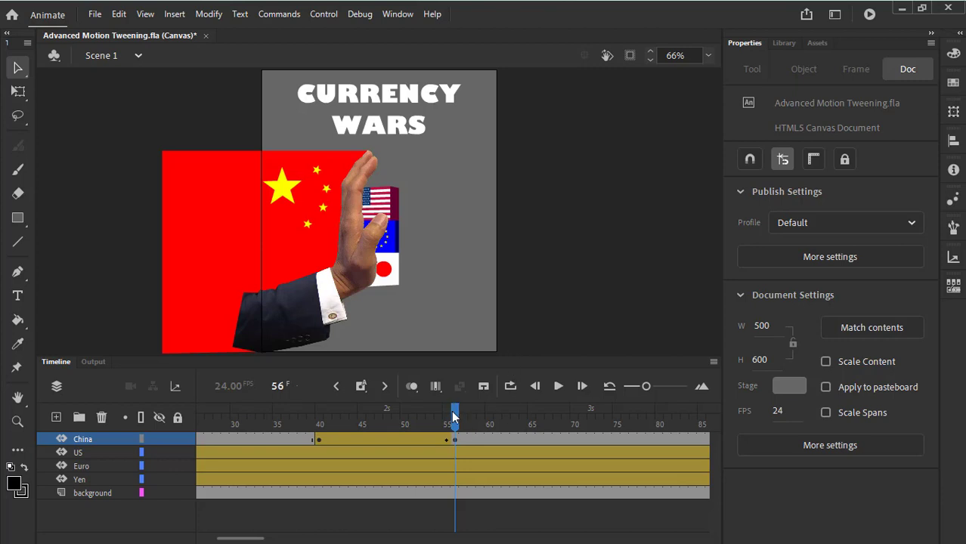
mouse_move(453, 412)
left_mouse_down()
mouse_move(403, 412)
mouse_move(453, 412)
left_mouse_up()
key("period")
key("period")
key("period")
key("period")
key("period")
key("period")
key("period")
key("period")
key("period")
key("period")
key("period")
key("period")
key("period")
key("comma")
key("comma")
key("comma")
key("comma")
key("comma")
key("comma")
key("comma")
key("comma")
key("comma")
key("comma")
key("comma")
key("comma")
key("comma")
key("comma")
key("comma")
key("comma")
key("comma")
key("comma")
key("comma")
key("comma")
key("period")
key("period")
key("period")
key("period")
key("period")
key("period")
key("period")
key("period")
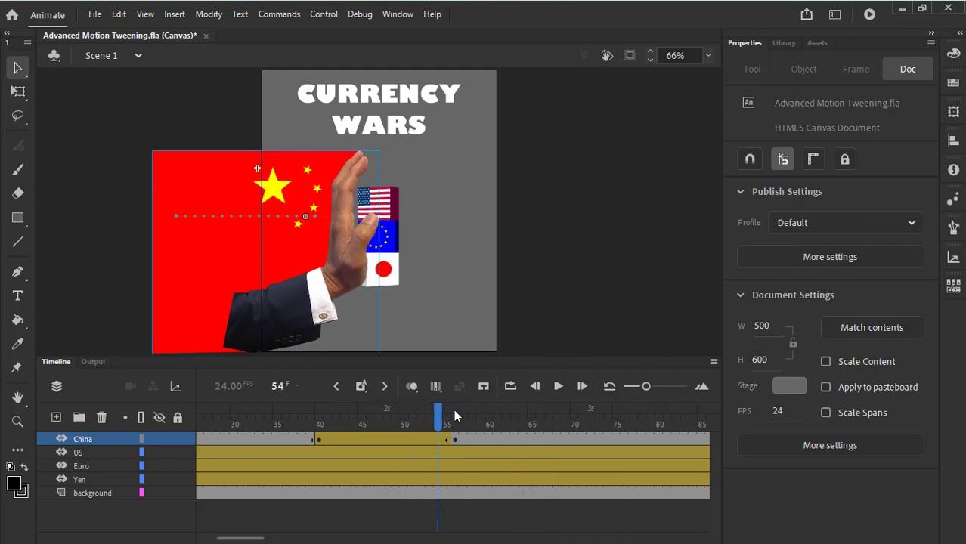
Open the motion editor for the China layer's tween span between frames 40 and 55
double_click(383, 440)
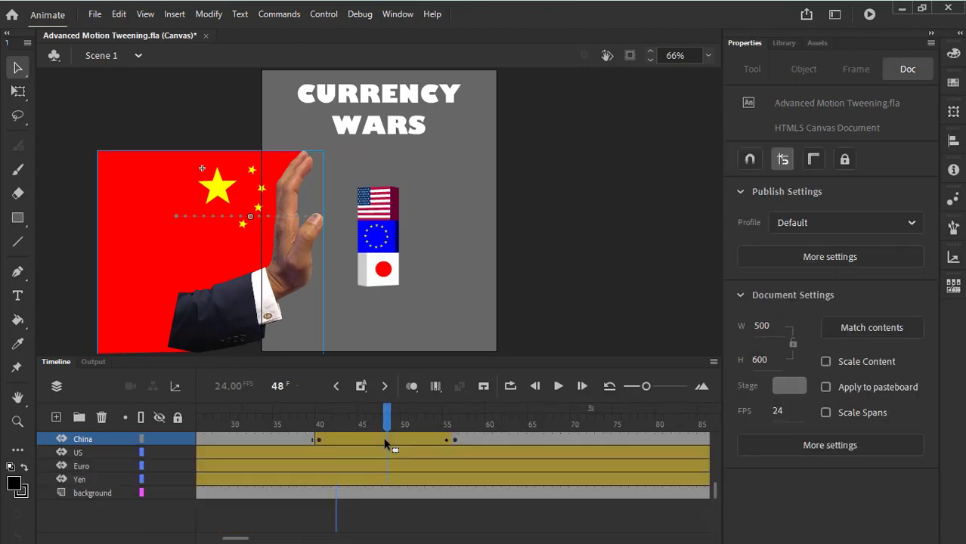
double_click(432, 435)
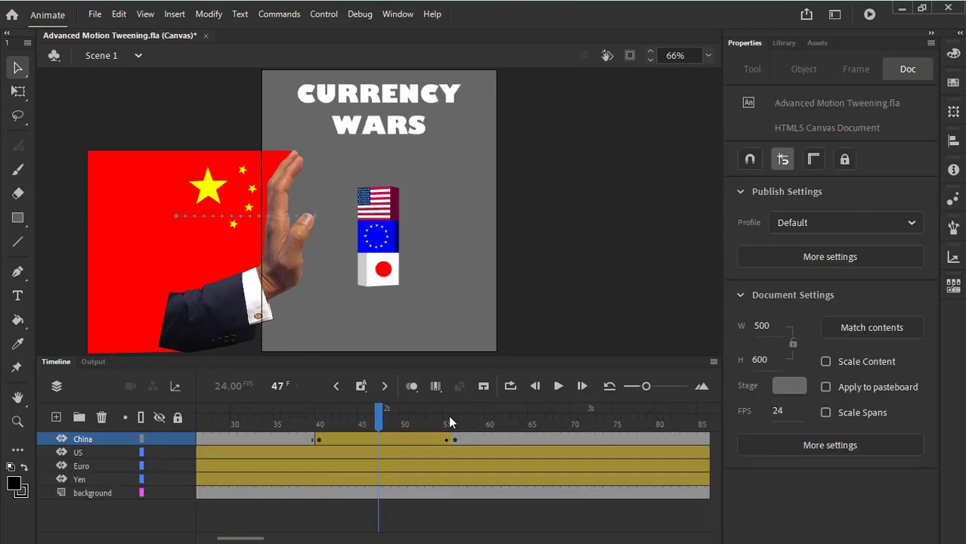
left_click(380, 437)
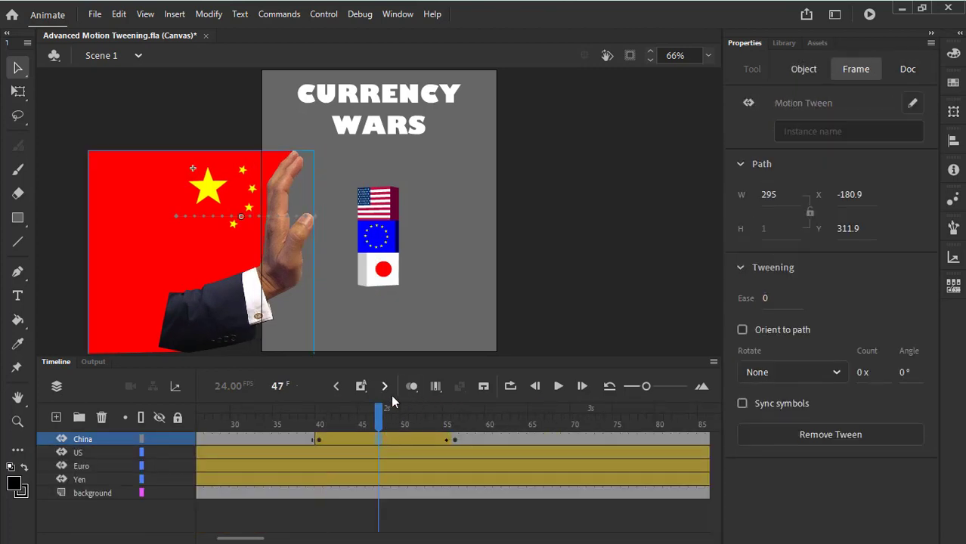
right_click(379, 440)
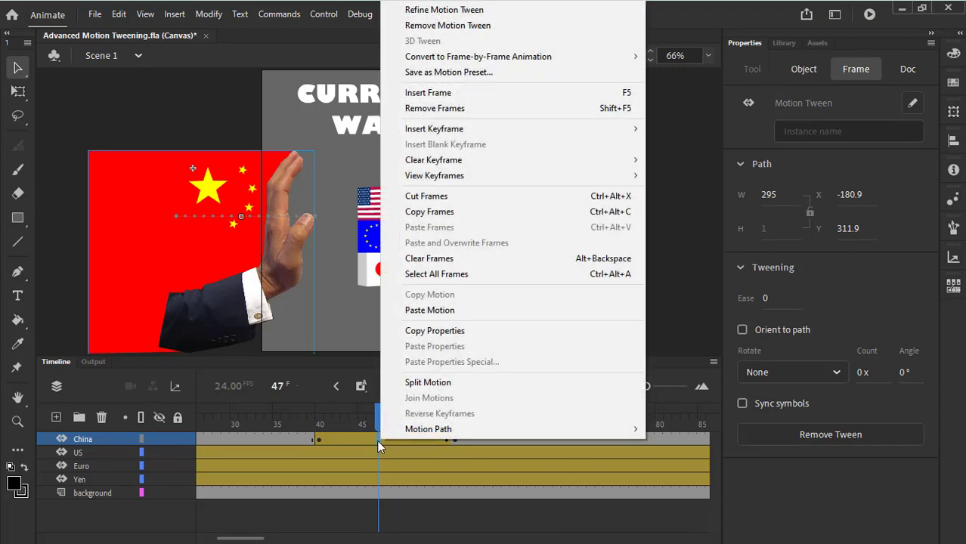
left_click(505, 17)
double_click(445, 440)
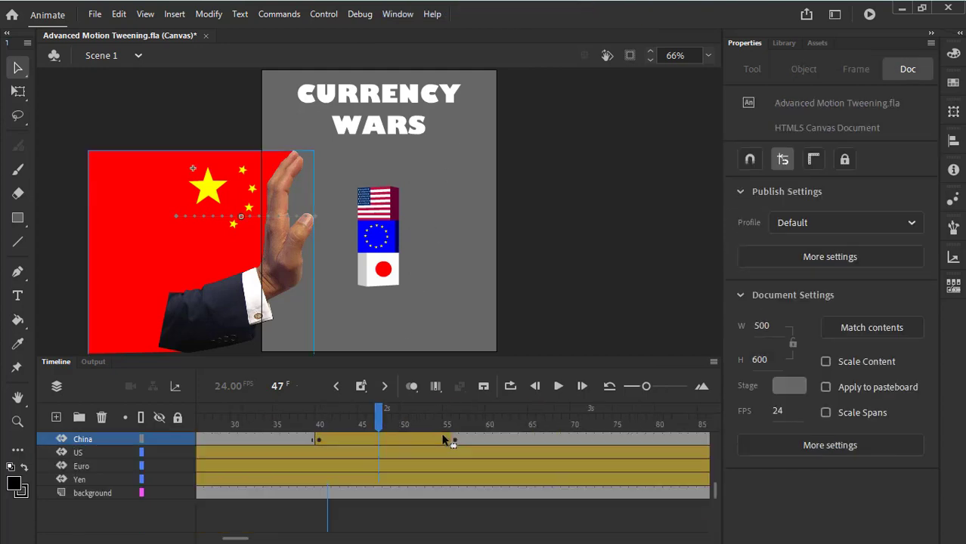
double_click(427, 438)
double_click(434, 440)
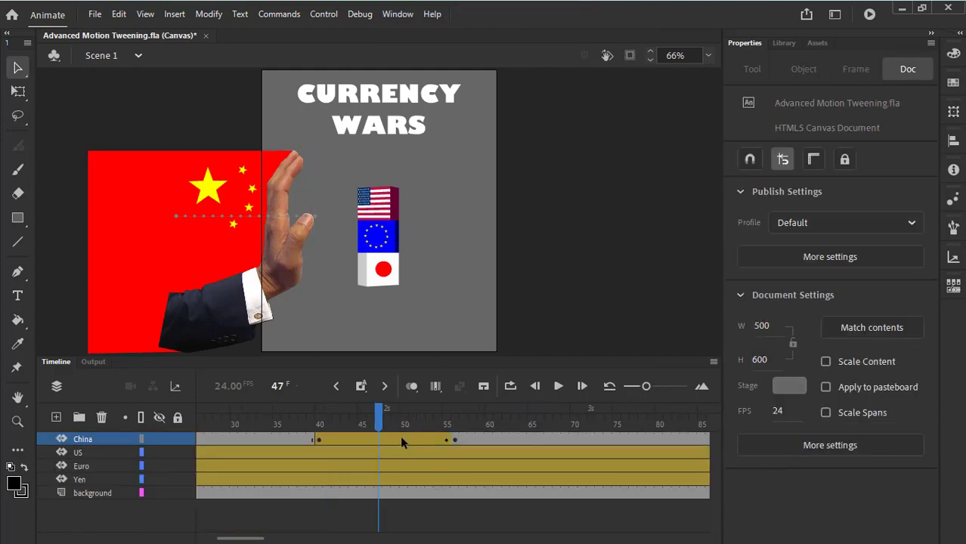
double_click(387, 442)
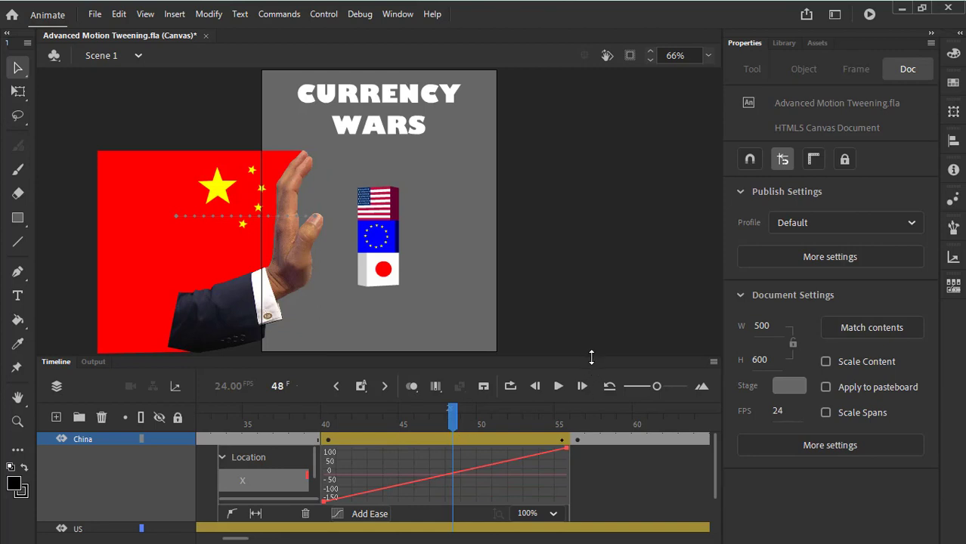
Enlarge the timeline area to fit the full motion graph and select the China tween's X location property
left_click_drag(592, 357, 587, 237)
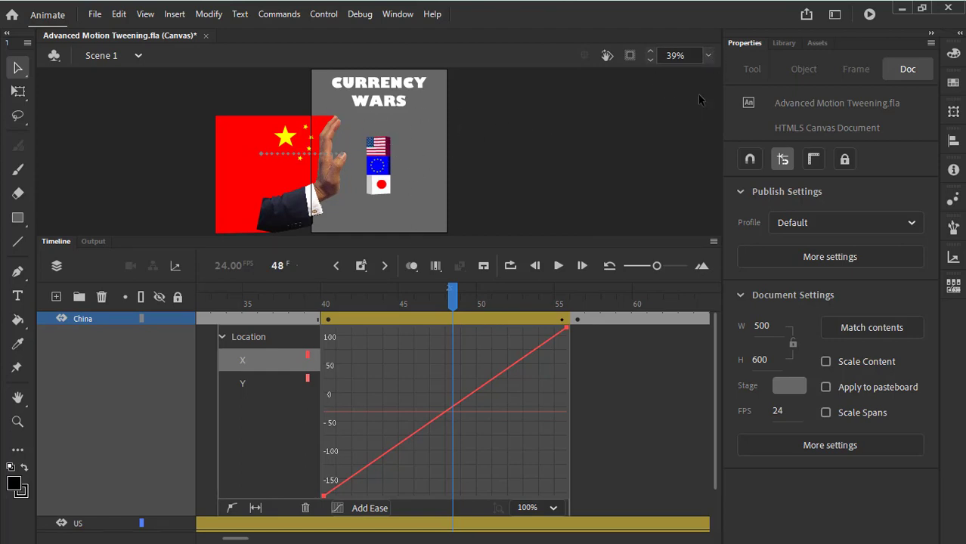
left_click(709, 55)
left_click(729, 73)
mouse_move(572, 236)
left_mouse_down()
mouse_move(572, 430)
mouse_move(576, 220)
mouse_move(578, 228)
left_mouse_up()
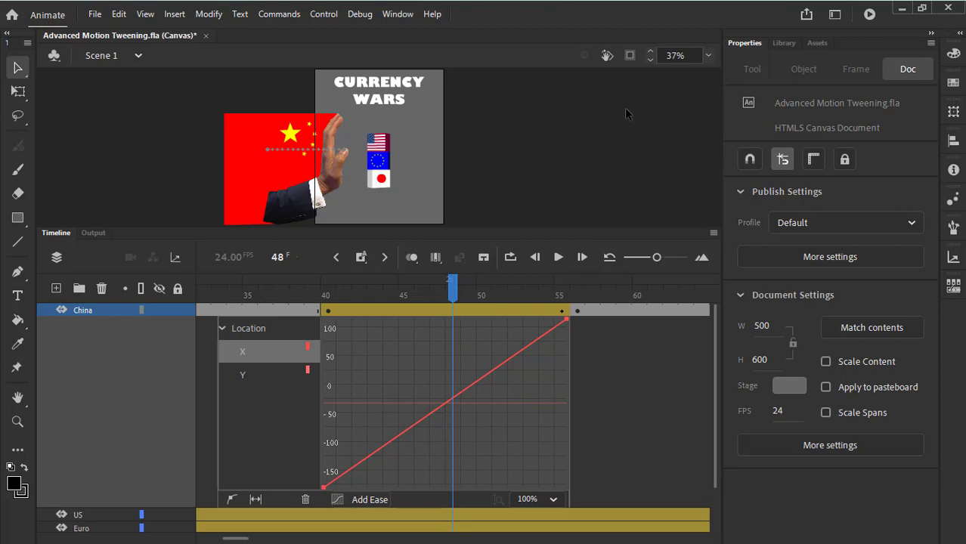
left_click(259, 376)
left_click(260, 353)
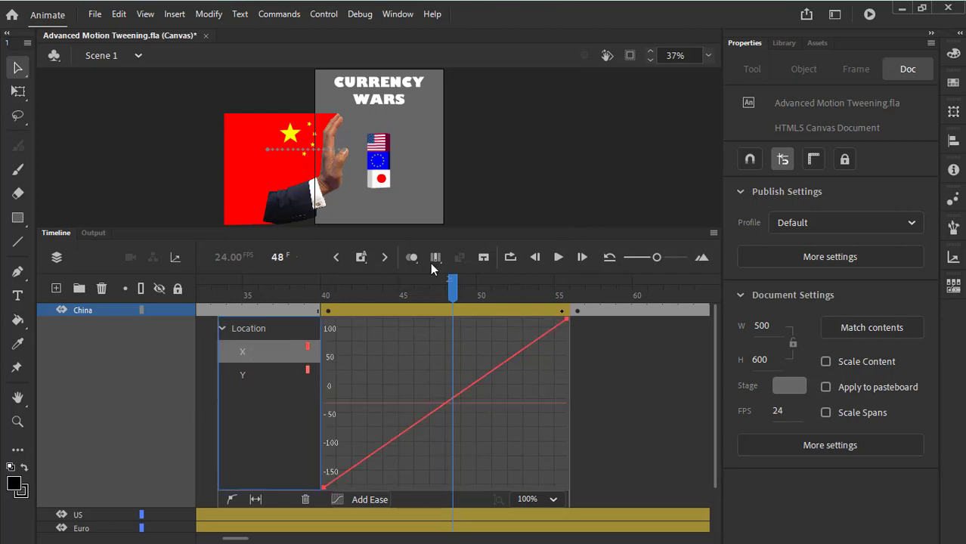
left_click(250, 376)
left_click(254, 353)
Add the Simple Fast ease preset to the X location of the China tween
left_click(371, 504)
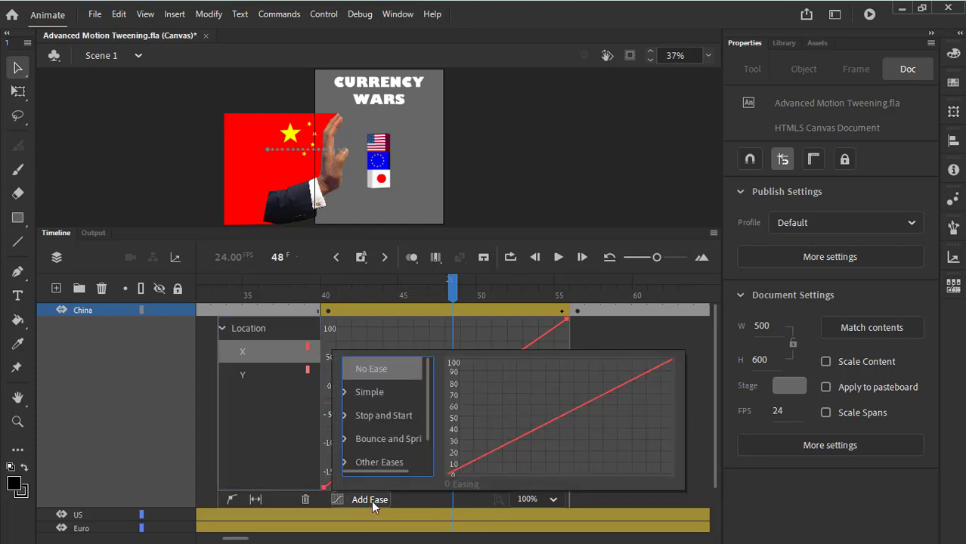
left_click(346, 392)
left_click(348, 392)
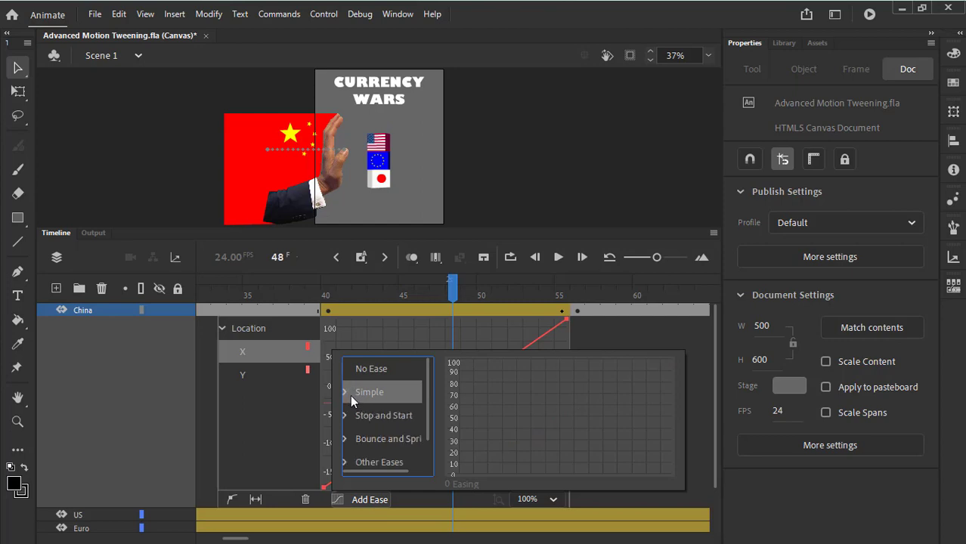
left_click(346, 394)
left_click(346, 393)
left_click(345, 391)
left_click(345, 391)
left_click(350, 395)
scroll(427, 394, "down", 2)
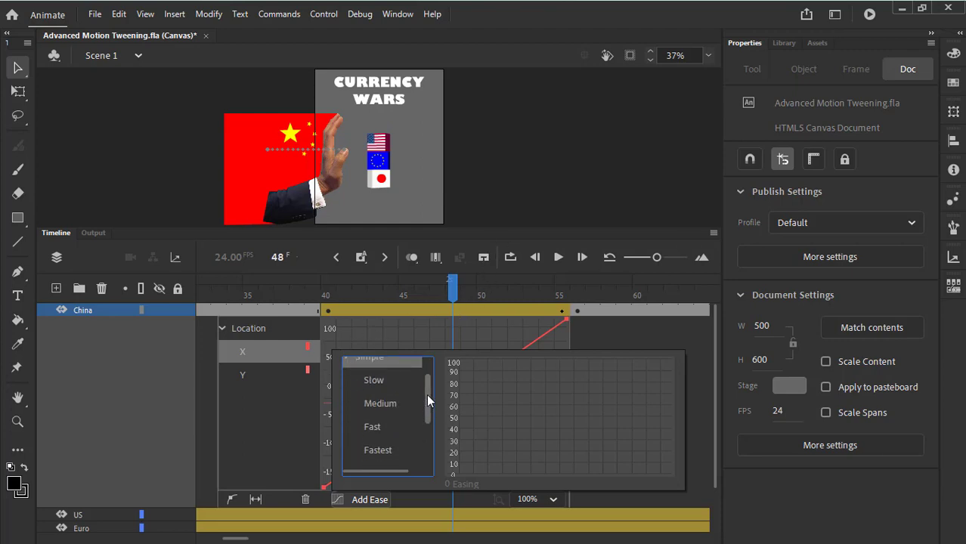
scroll(424, 404, "up", 1)
scroll(428, 400, "down", 1)
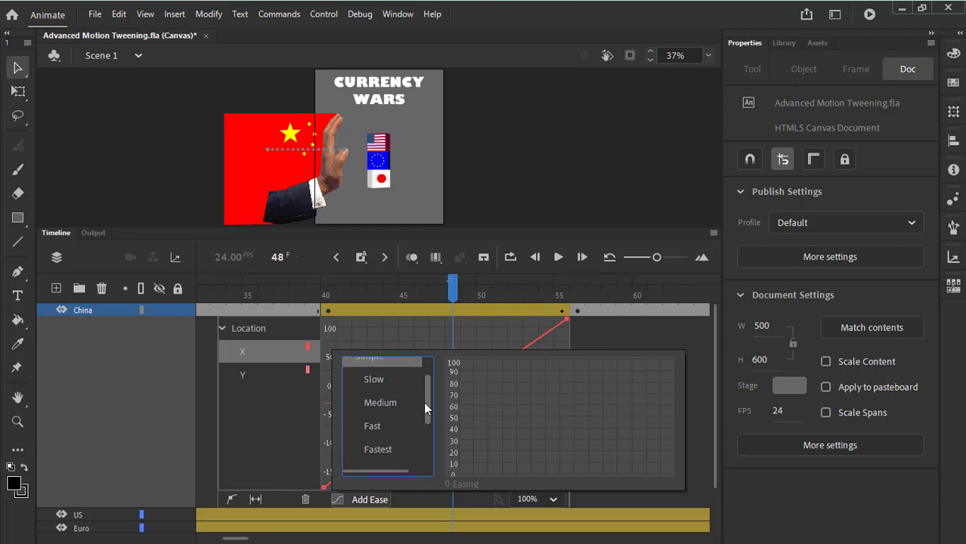
left_click(376, 427)
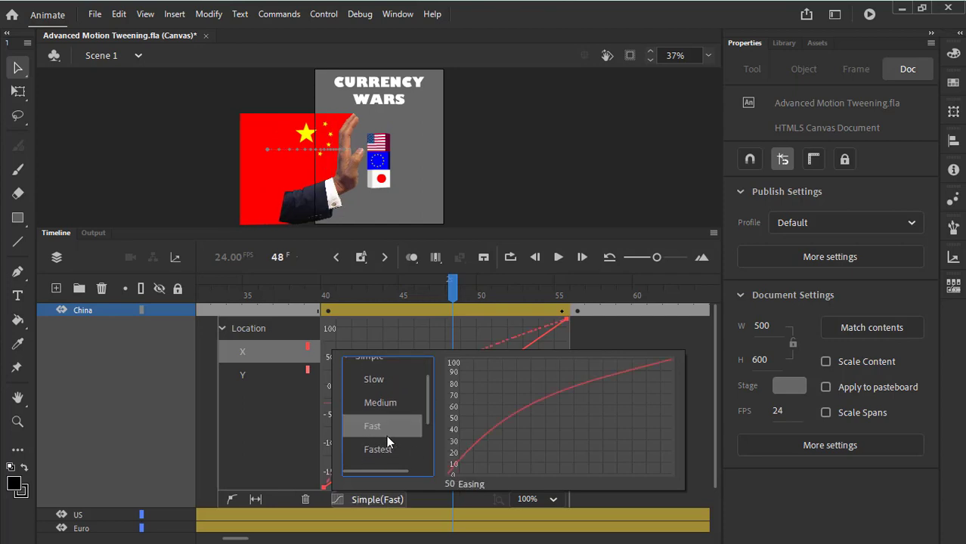
Set the easing value of the China tween's X location ease to -60 and check the curve
left_click(451, 485)
key("BackSpace")
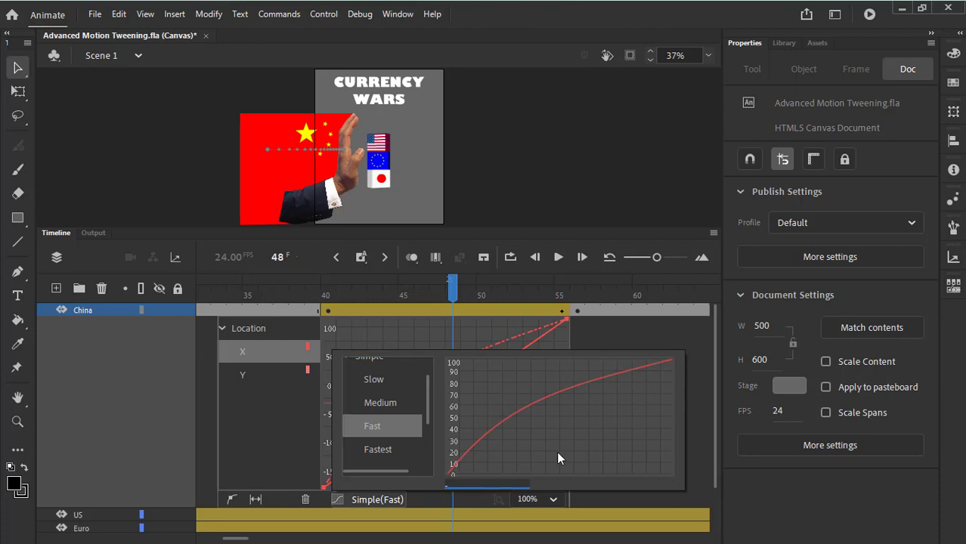
type("-60")
key("Return")
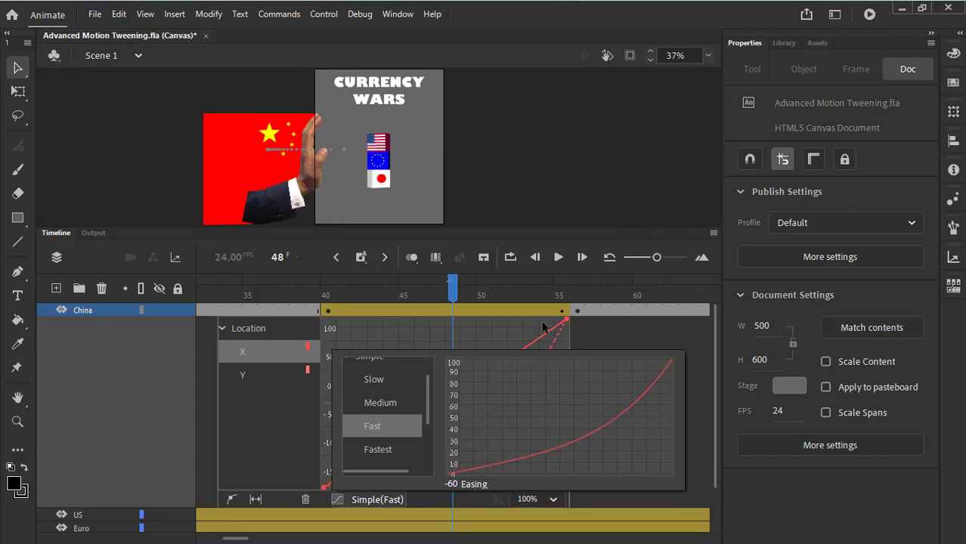
left_click(616, 329)
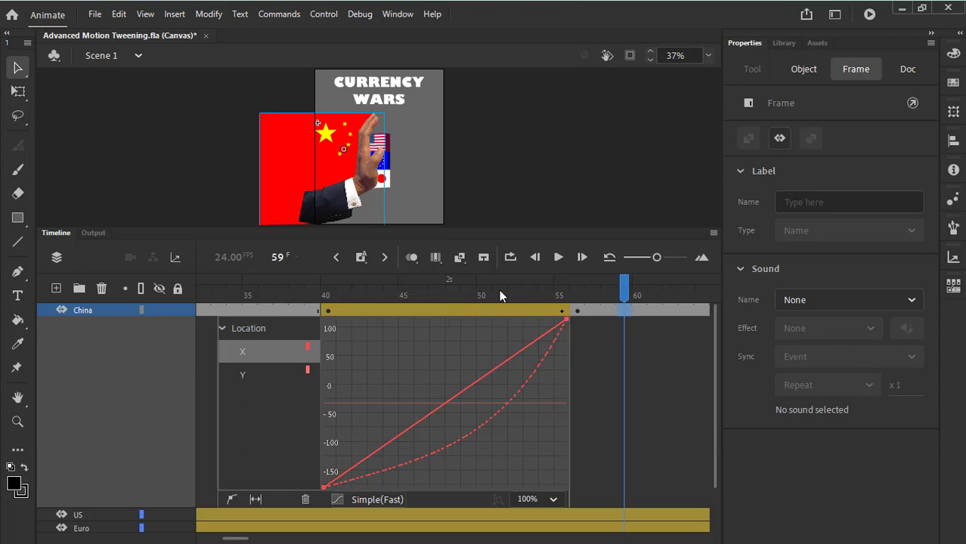
mouse_move(456, 280)
left_mouse_down()
mouse_move(406, 279)
mouse_move(452, 281)
left_mouse_up()
Undo the ease added to the China tween's X location and dismiss the ease presets
key("ctrl+z")
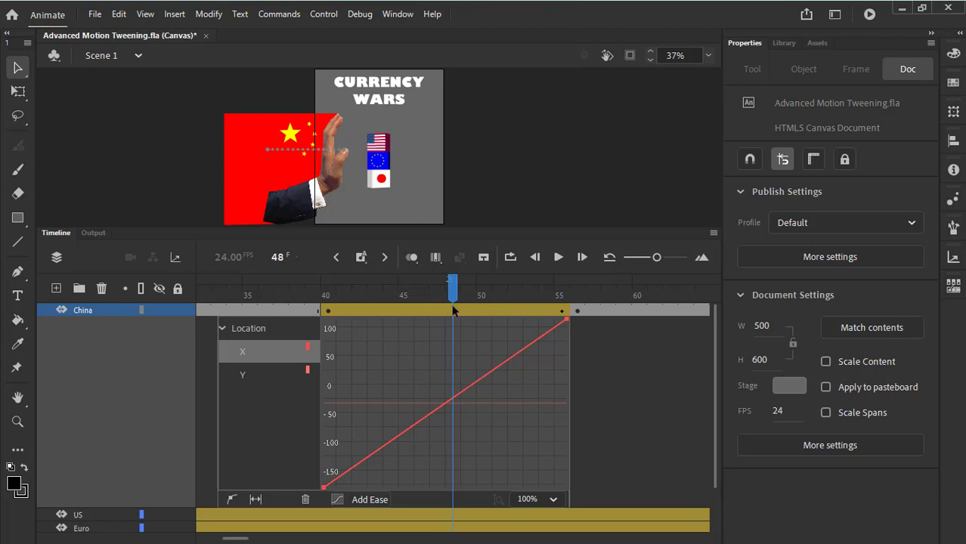
key("ctrl")
left_click(366, 500)
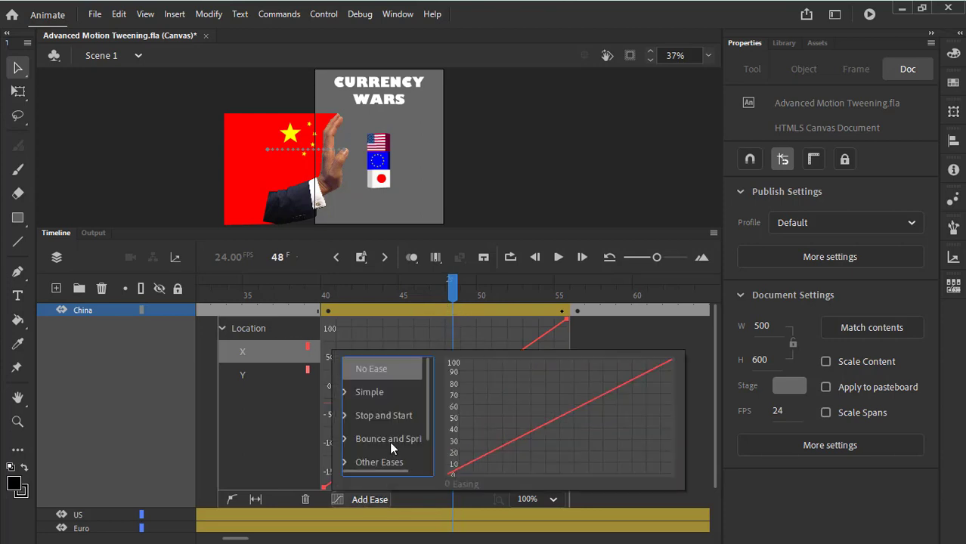
left_click(625, 310)
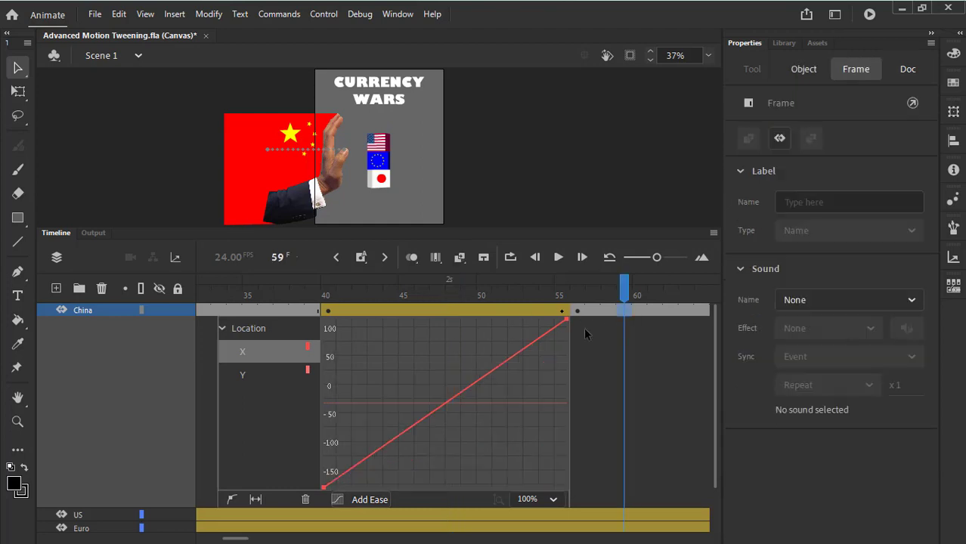
Apply the Simple Fast ease to the China tween's X location again, with an easing value of -60
left_click(369, 501)
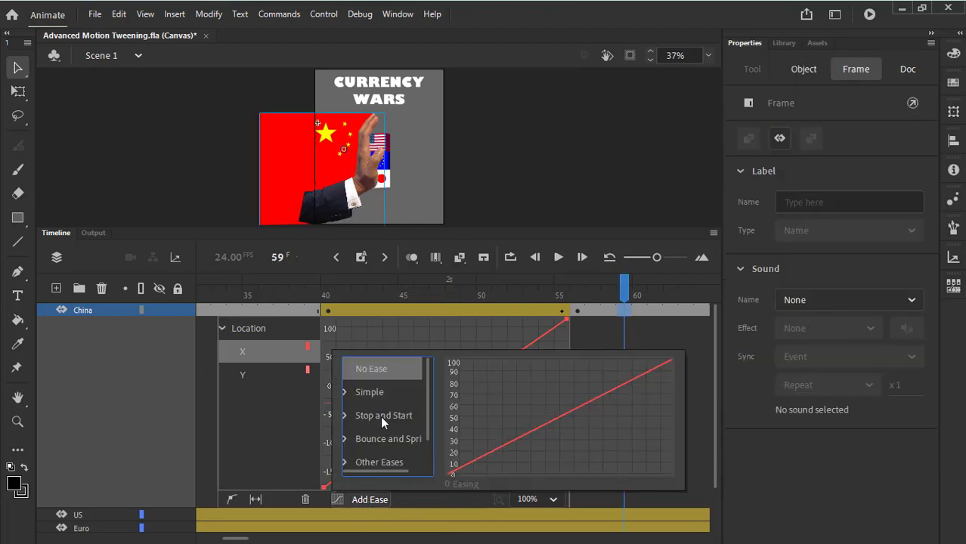
left_click(350, 392)
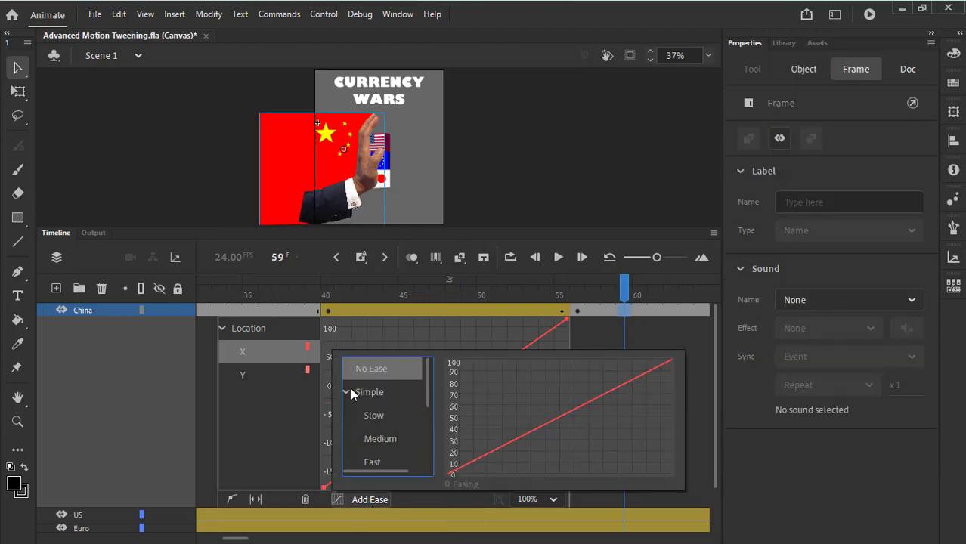
left_click(376, 463)
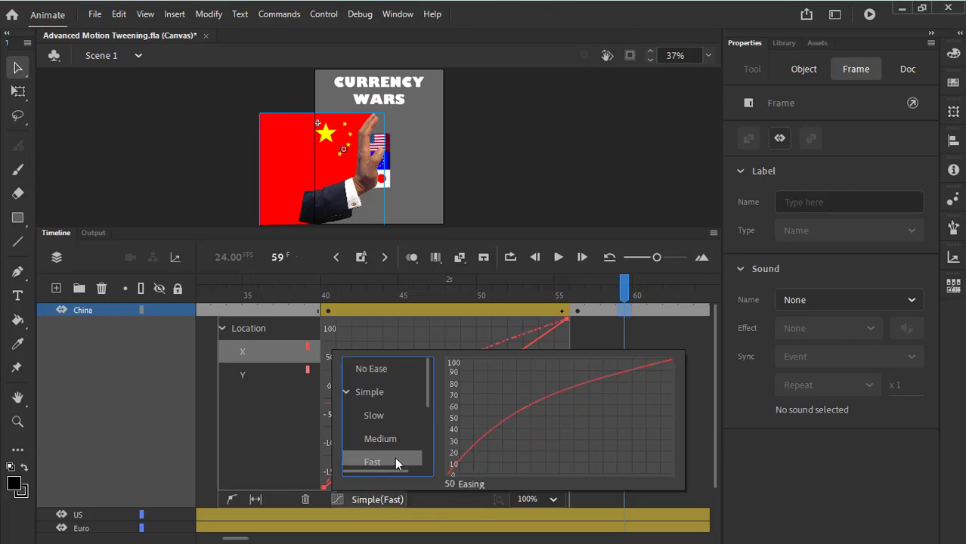
left_click(451, 485)
key("BackSpace")
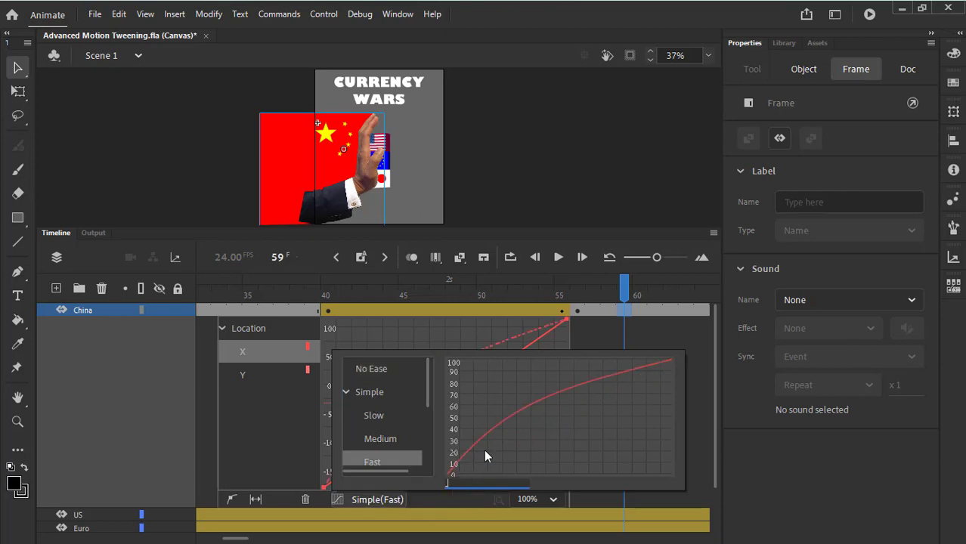
type("-50")
key("BackSpace")
key("BackSpace")
key("BackSpace")
type("-60")
left_click(600, 341)
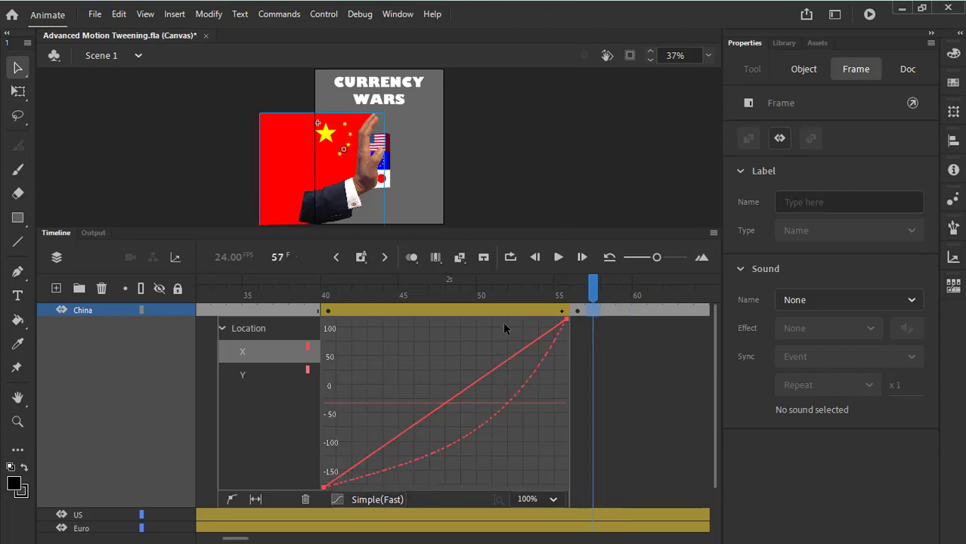
Preview the eased hand motion against the dashed X location curve
left_click(484, 285)
key("Return")
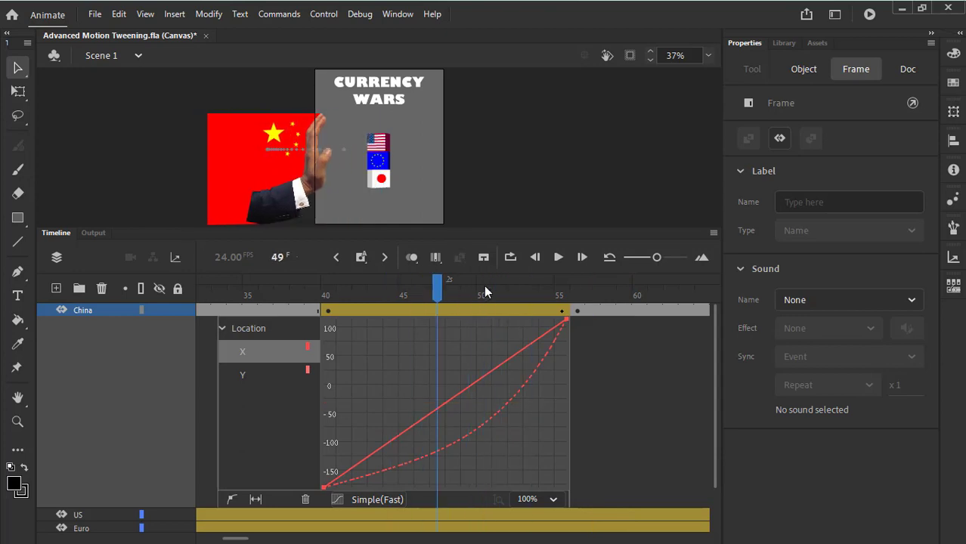
left_click(589, 356)
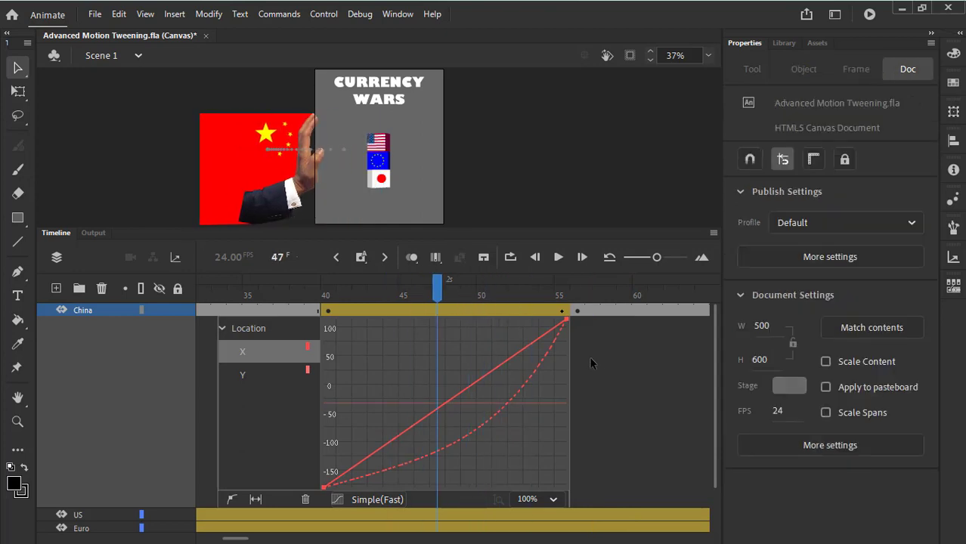
Close the China tween's motion editor and shrink the timeline area to enlarge the stage
left_click(445, 312)
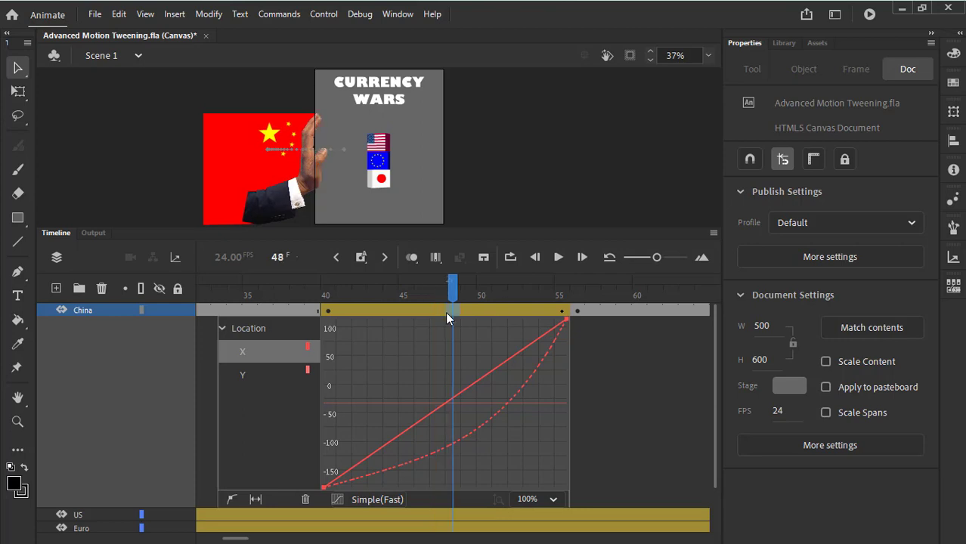
double_click(446, 312)
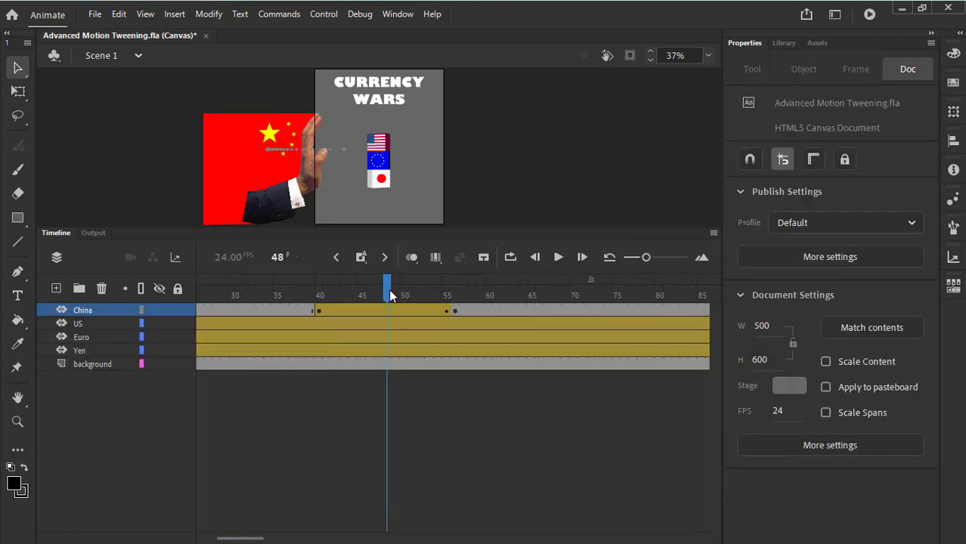
key("Return")
key("Return")
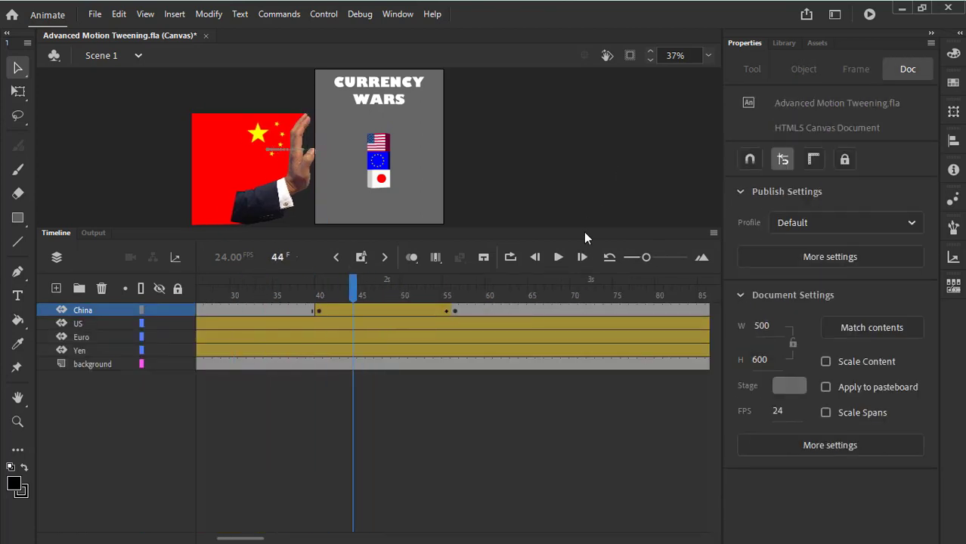
left_click_drag(584, 228, 586, 390)
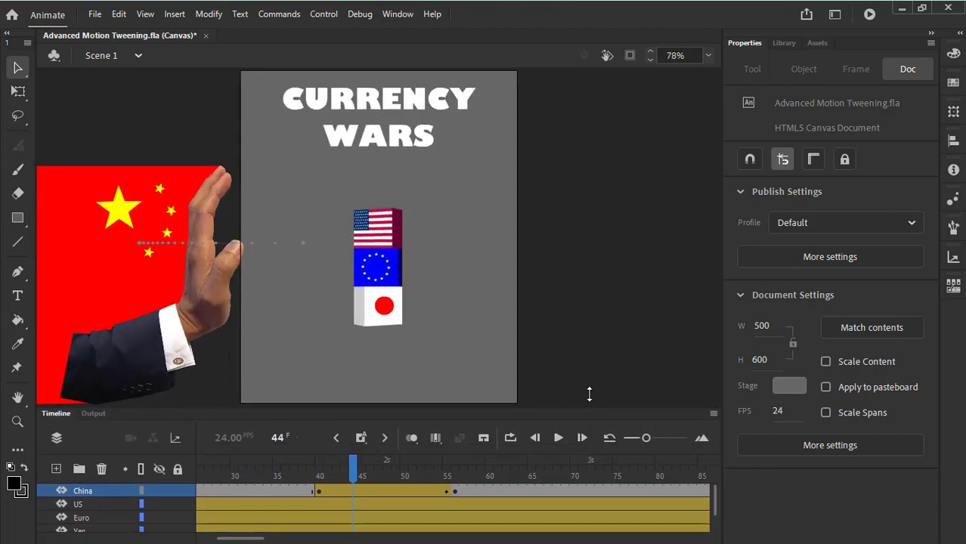
Play the animation repeatedly around frames 36 to 59 to review how China's hand accelerates toward the flag cubes
key("Return")
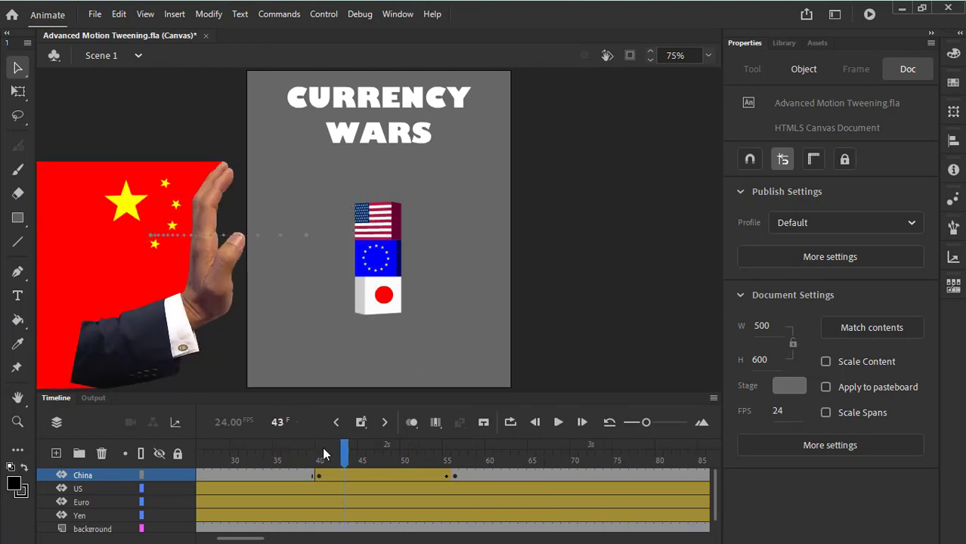
key("Return")
key("Return")
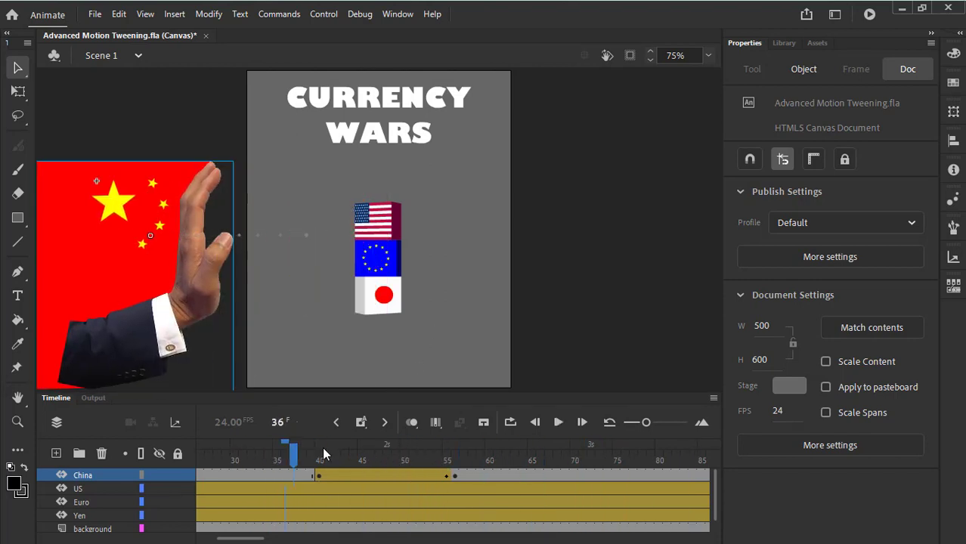
key("Return")
key("Return")
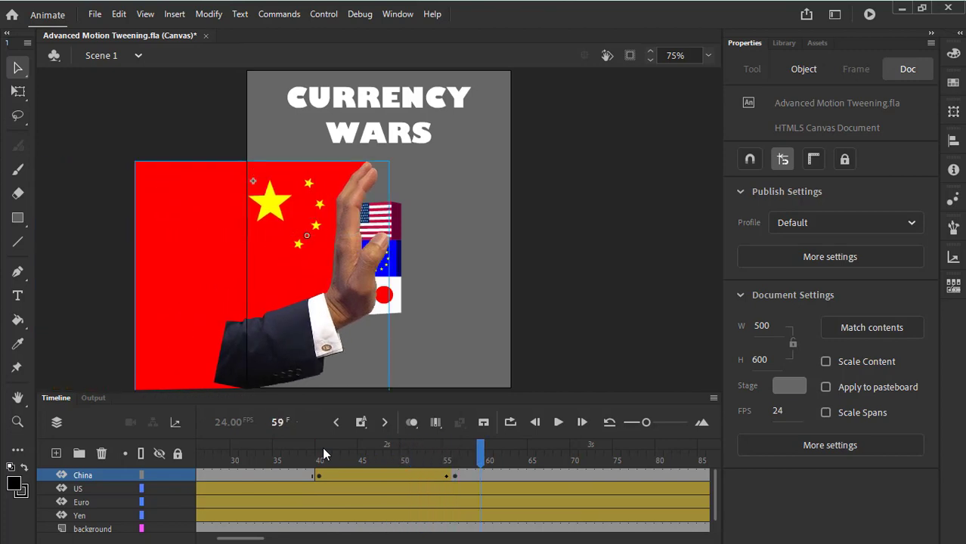
Replay China's hand motion past frame 60 to check how it speeds up toward the cubes
key("Return")
key("Return")
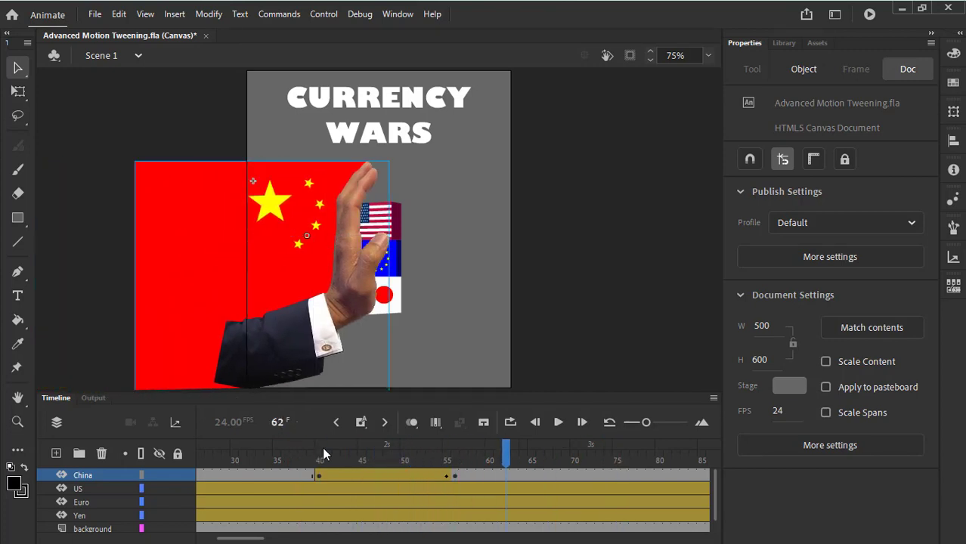
key("Return")
key("Return")
key("Return")
key("period")
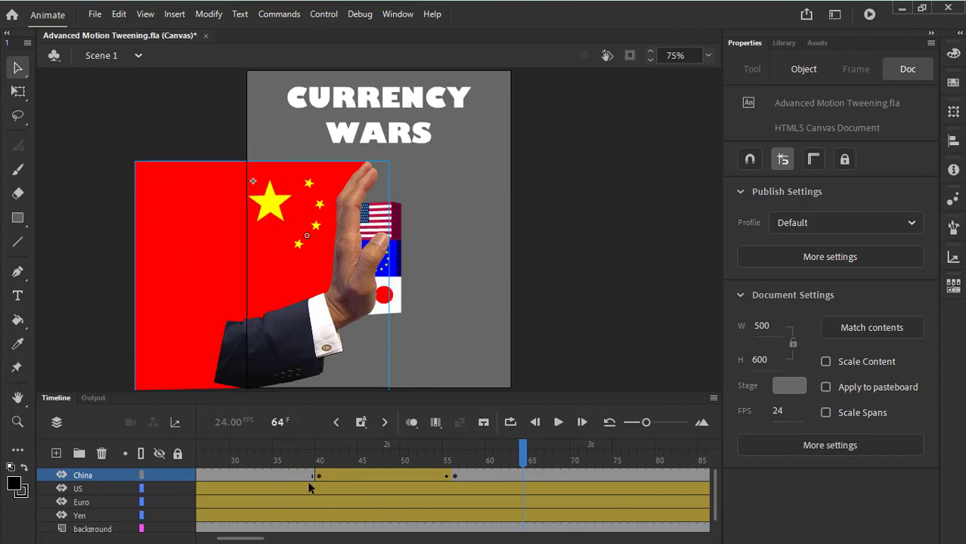
Reopen the China tween's motion editor, enlarge the timeline area, and examine the Simple (Fast) ease on X location
double_click(375, 475)
key("Escape")
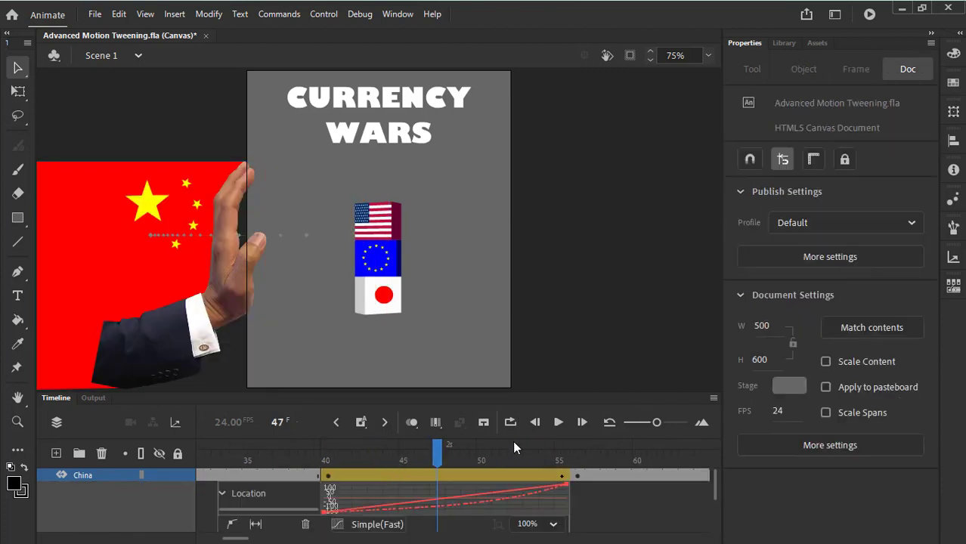
left_click_drag(539, 391, 529, 250)
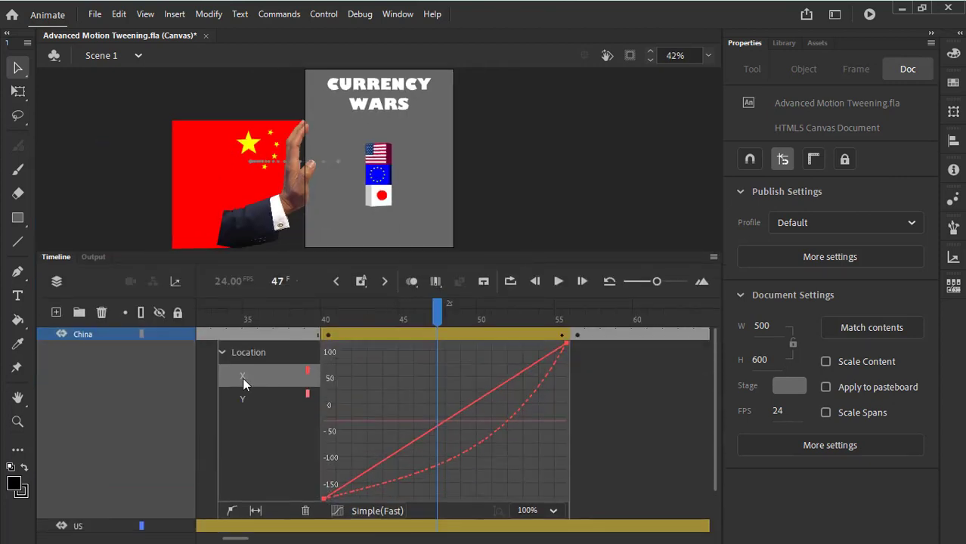
left_click(377, 513)
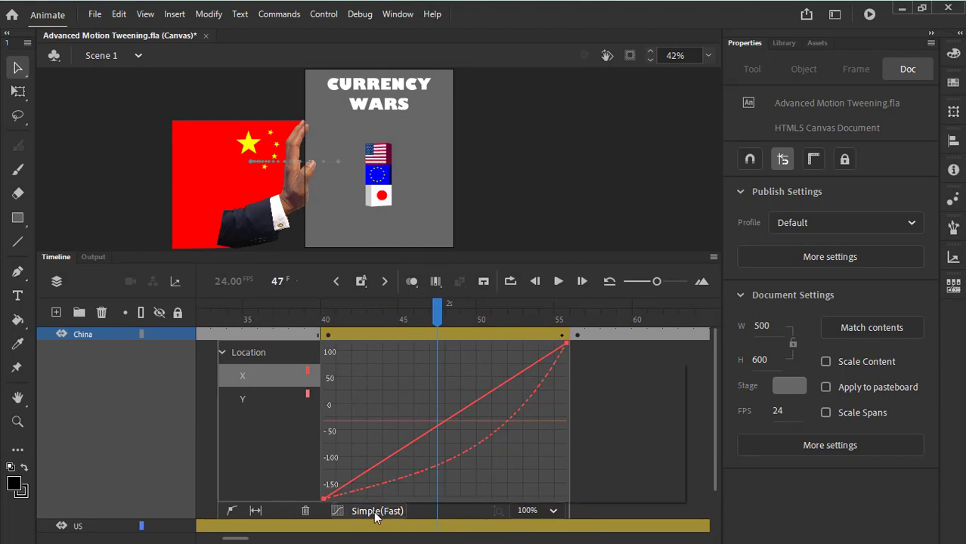
scroll(428, 415, "up", 2)
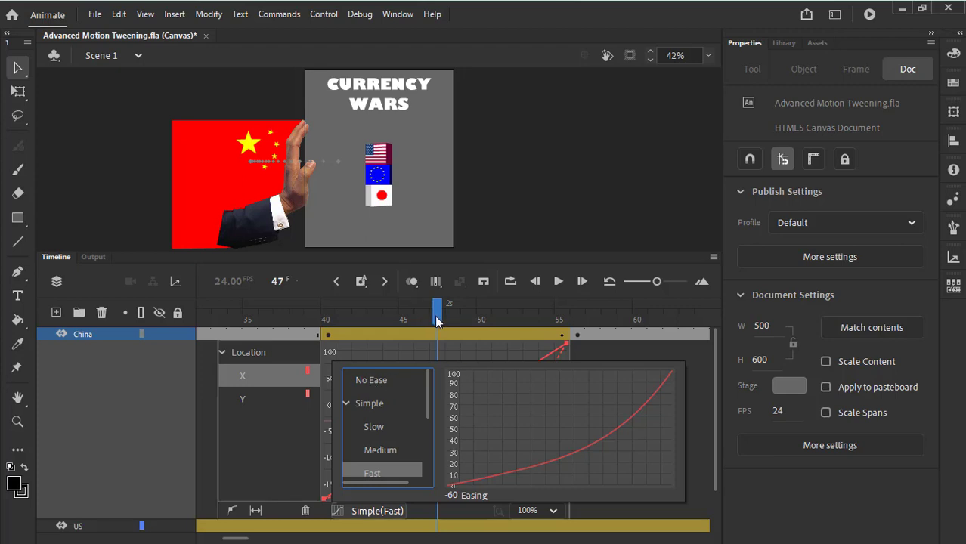
Preview the hand motion against the ease curve, close the China tween's motion editor, and return to frame 44
key("Return")
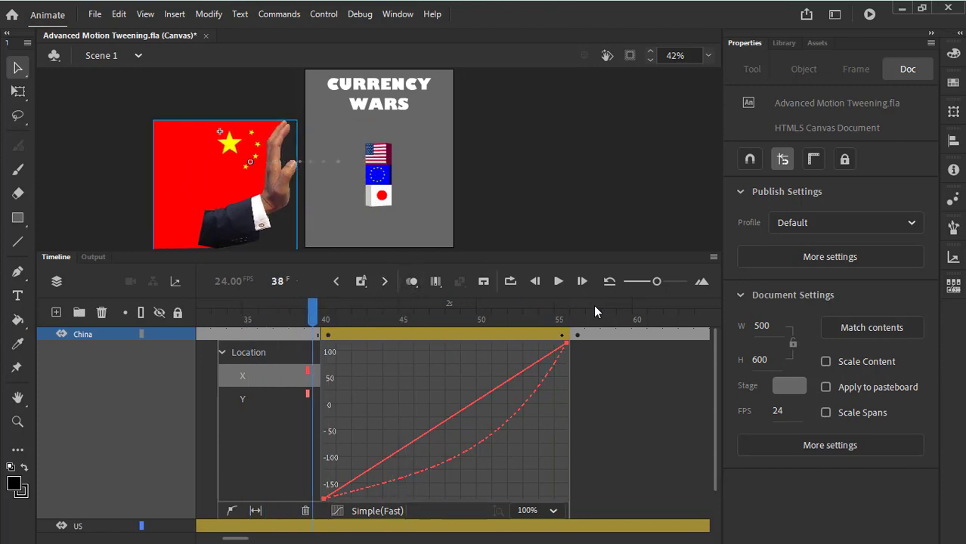
left_click(448, 338)
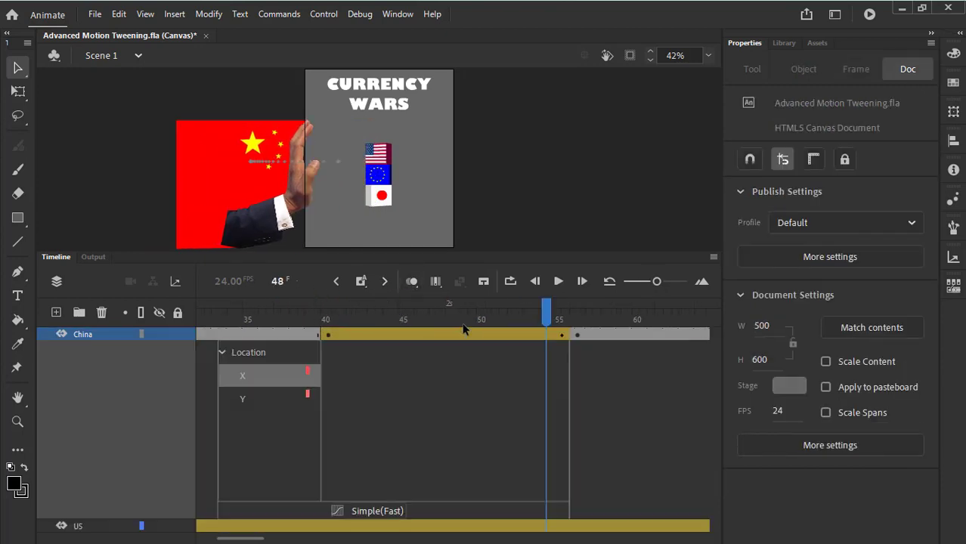
left_click(452, 310)
double_click(452, 335)
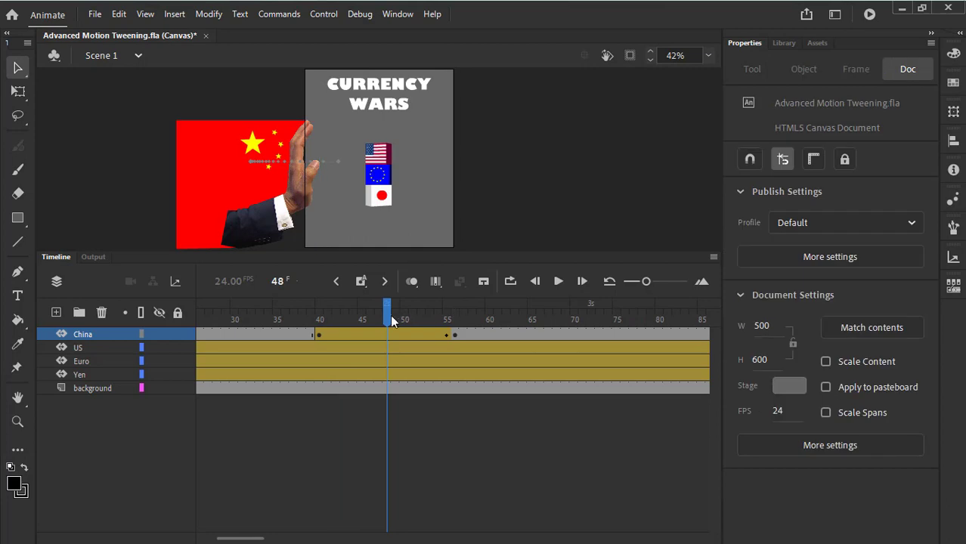
left_click_drag(387, 310, 353, 310)
key("alt+Tab")
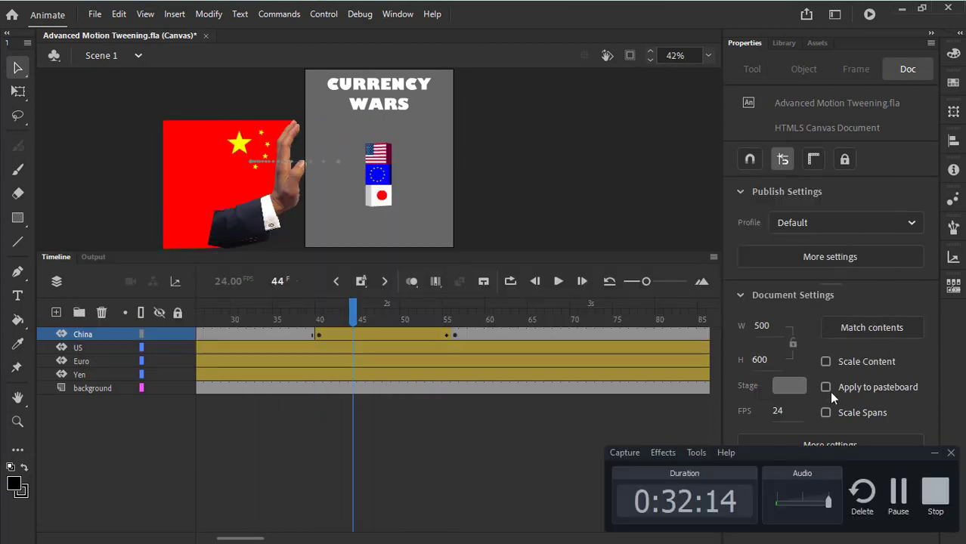
left_click(898, 493)
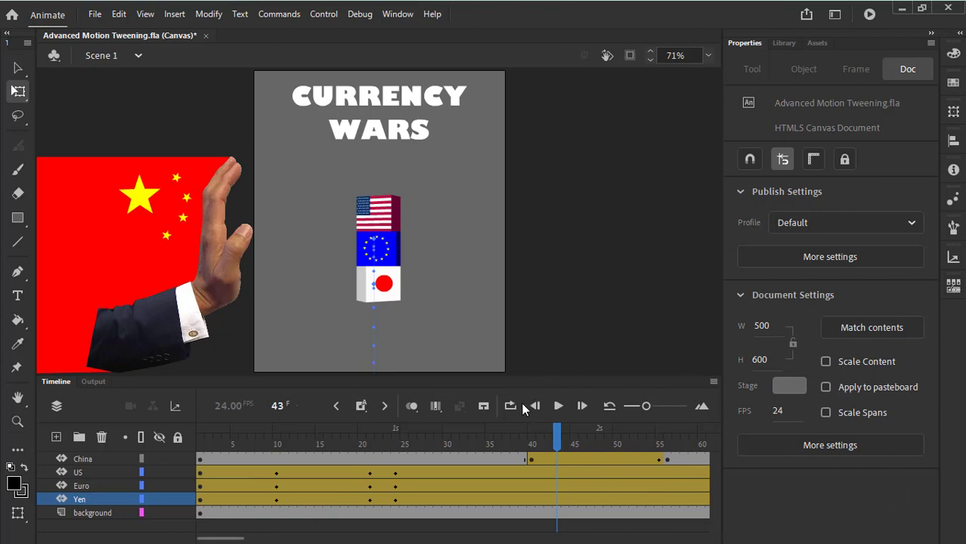
Rewind to frame 1 and play the animation through to review the cubes and the hand together
key("shift+comma")
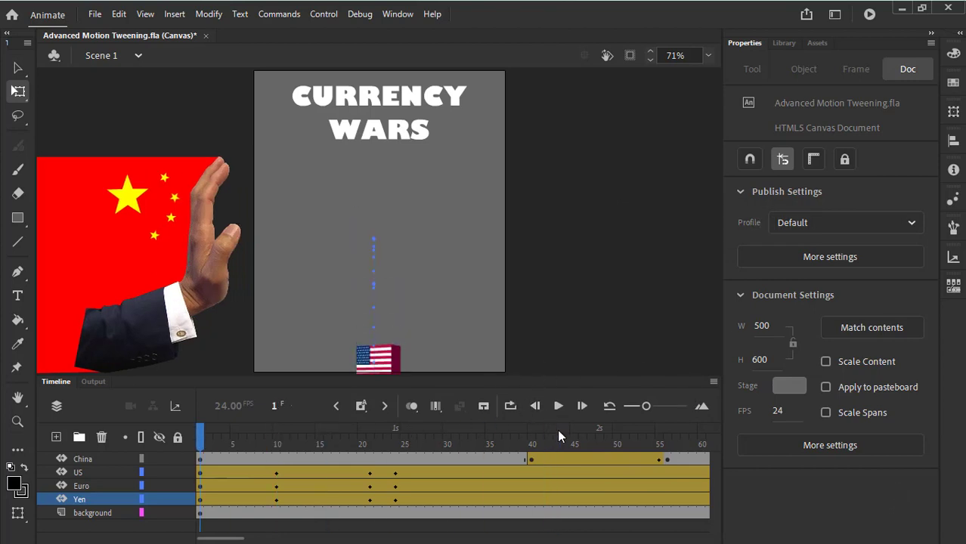
key("Return")
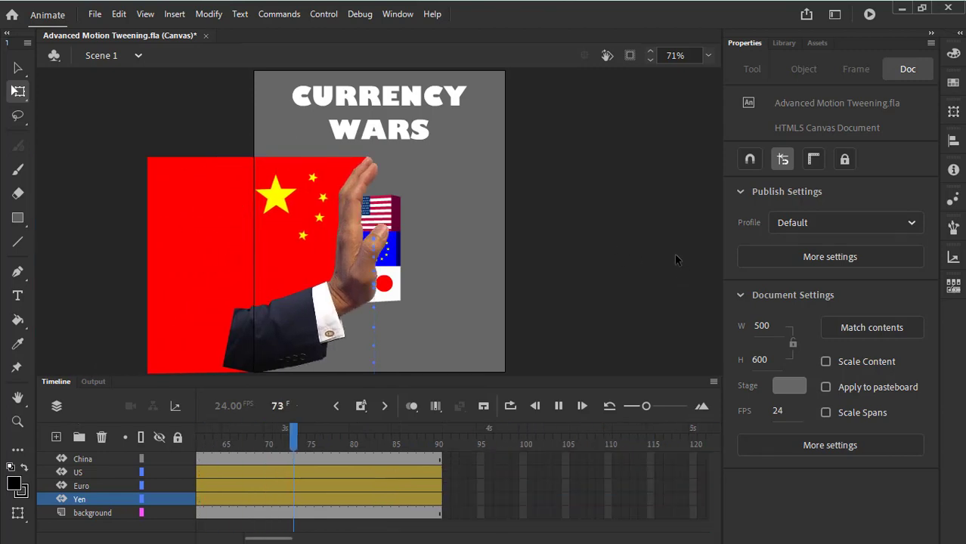
key("comma")
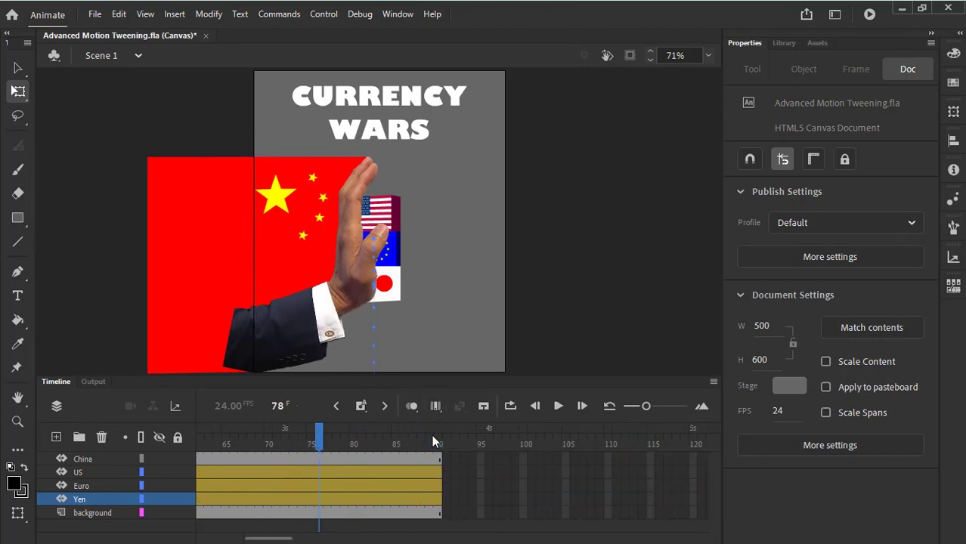
At frame 24, select the US, Euro and Yen cubes together and move the stack higher on the stage
key("comma")
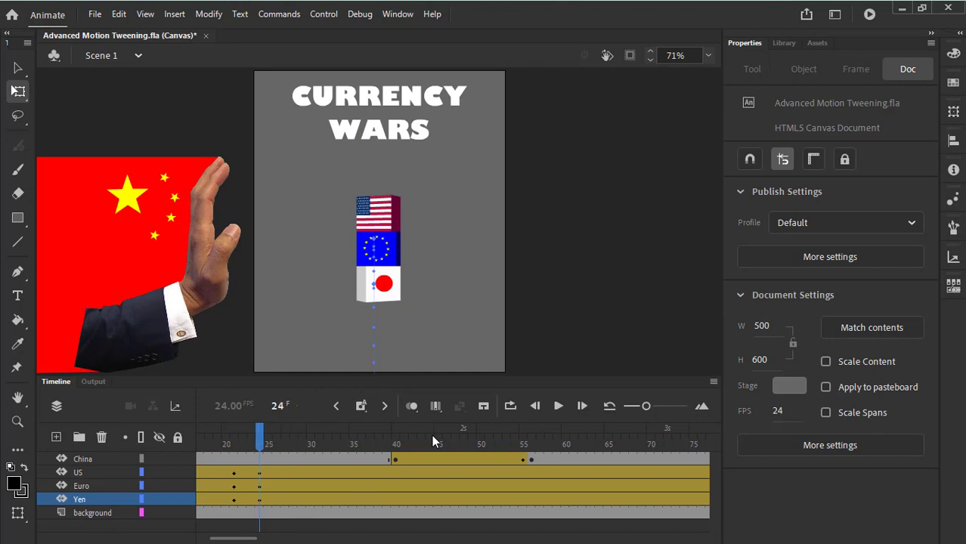
left_click_drag(337, 146, 432, 308)
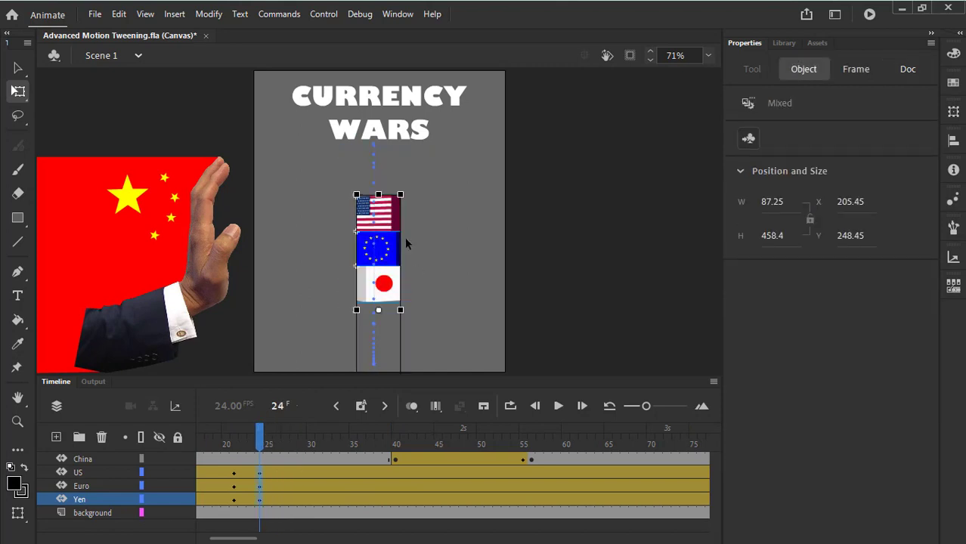
left_click_drag(392, 219, 390, 205)
key("ctrl+z")
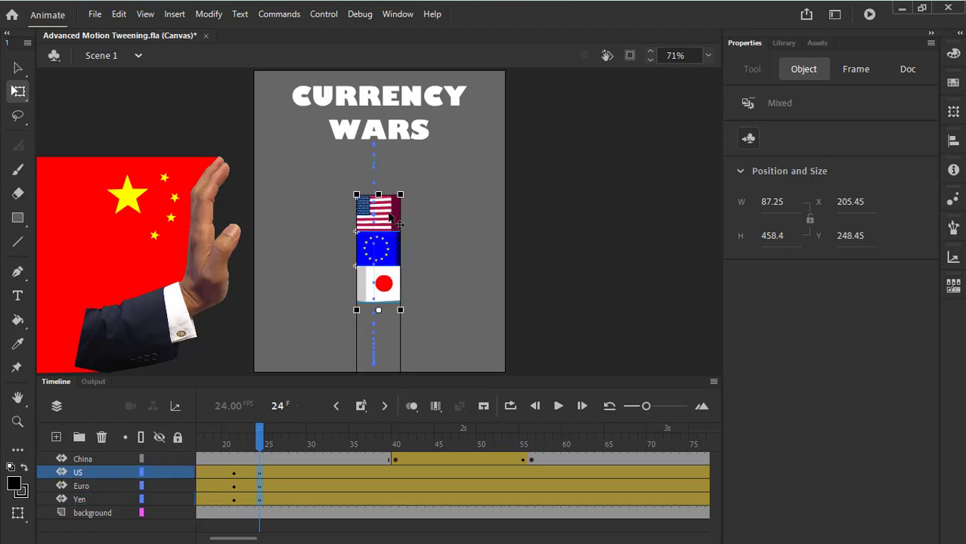
left_click_drag(393, 244, 386, 208)
Play the animation from frame 1 to review the raised cube stack against China's hand
key("shift+comma")
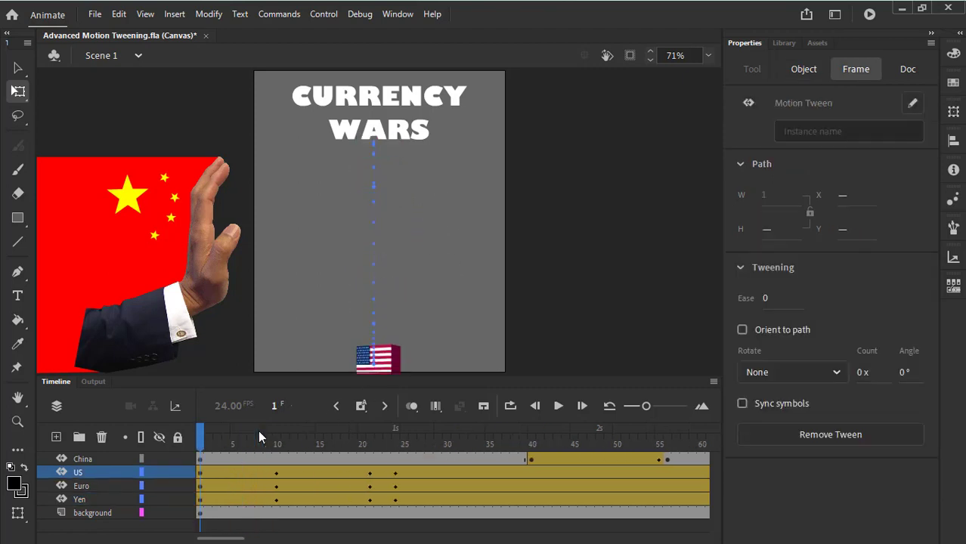
key("Return")
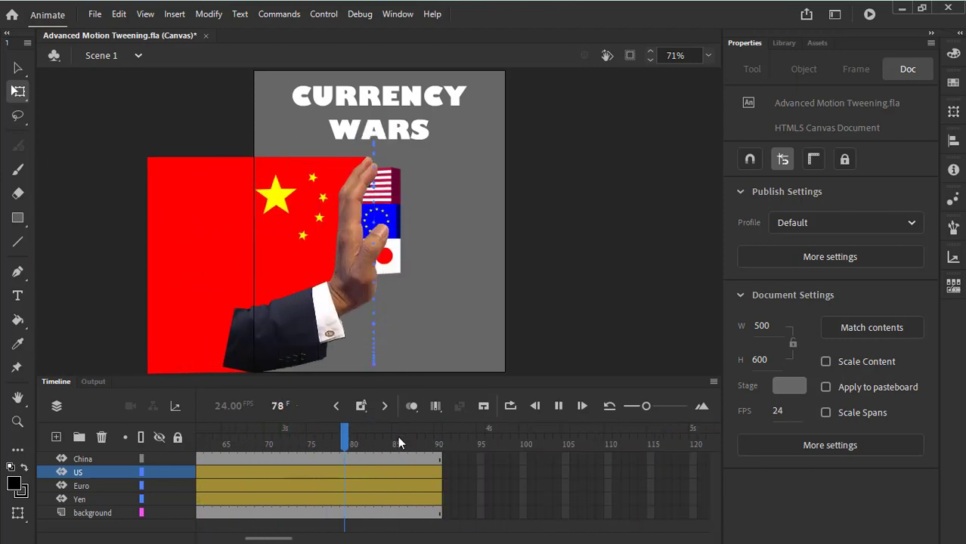
left_click(437, 438)
key("comma")
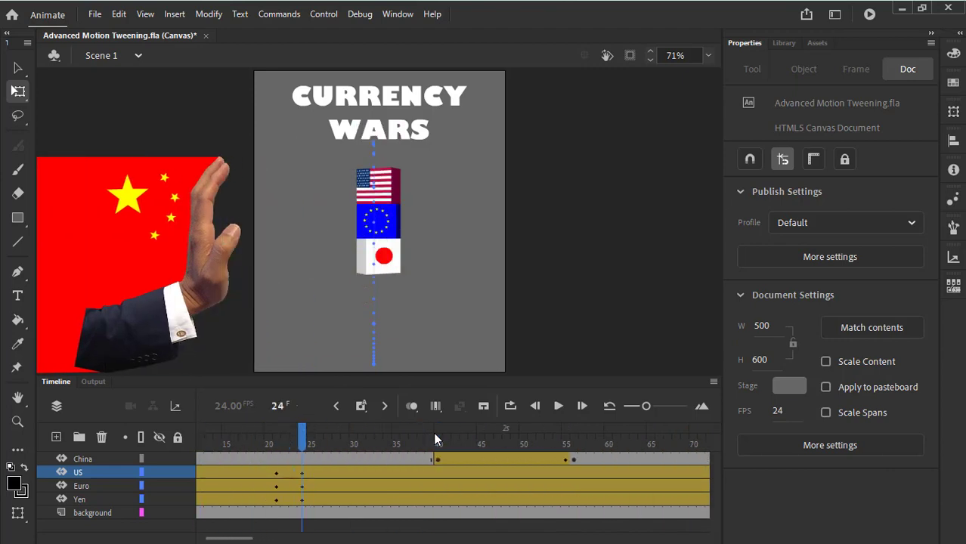
Step back and forth through the frames to examine where China's hand reaches the flag cubes
key("comma")
key("comma")
key("comma")
key("comma")
key("comma")
key("comma")
key("comma")
key("period")
key("period")
key("period")
key("period")
key("period")
key("period")
key("period")
key("period")
key("period")
key("period")
key("period")
key("period")
key("period")
key("period")
key("period")
key("period")
key("period")
key("period")
key("period")
key("period")
key("period")
key("period")
key("period")
key("period")
key("period")
key("period")
key("period")
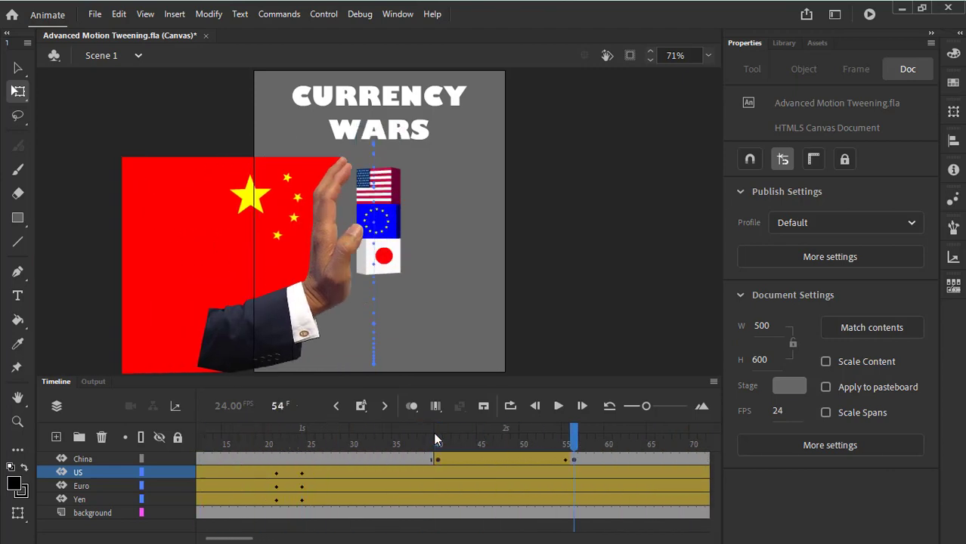
key("period")
key("period")
key("period")
key("period")
key("period")
key("period")
key("period")
key("period")
key("period")
key("period")
key("period")
key("period")
key("period")
key("period")
key("period")
key("period")
key("period")
key("period")
key("period")
key("comma")
key("comma")
key("comma")
key("comma")
key("comma")
key("comma")
key("comma")
key("comma")
key("comma")
key("comma")
key("comma")
key("comma")
key("comma")
key("comma")
key("comma")
key("comma")
key("comma")
key("comma")
key("comma")
key("comma")
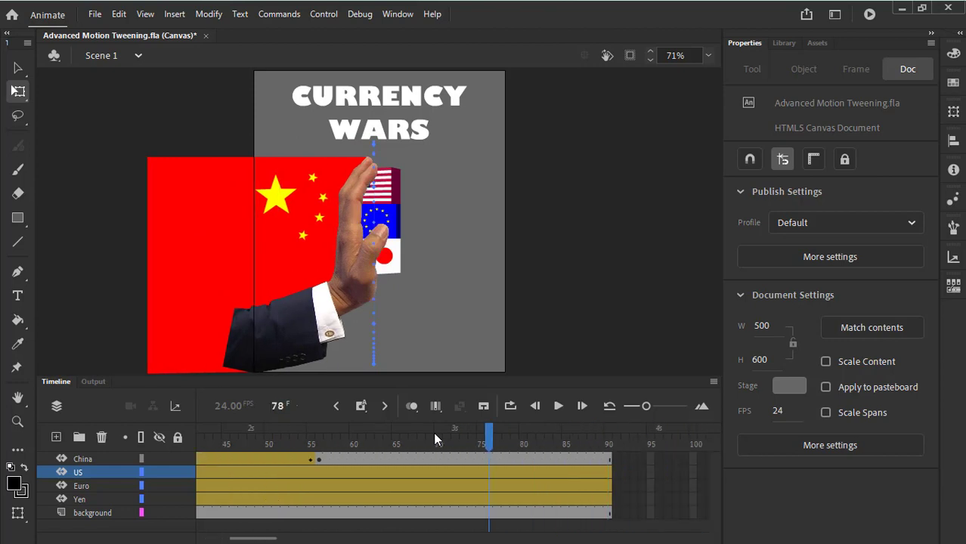
Split the motion tweens of the US, Euro and Yen layers at frame 55
key("period")
key("period")
key("period")
key("period")
key("period")
key("period")
key("period")
key("period")
key("period")
key("period")
key("period")
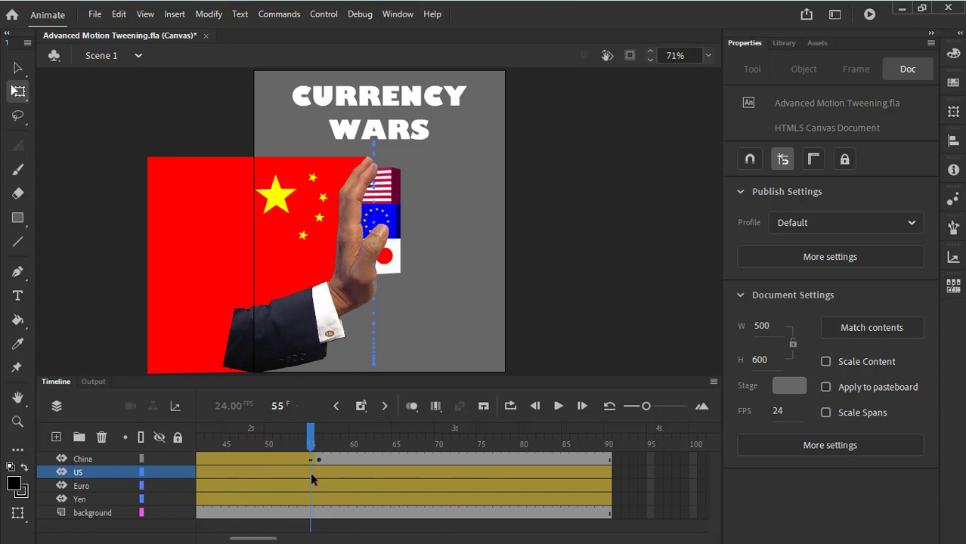
left_click(307, 470)
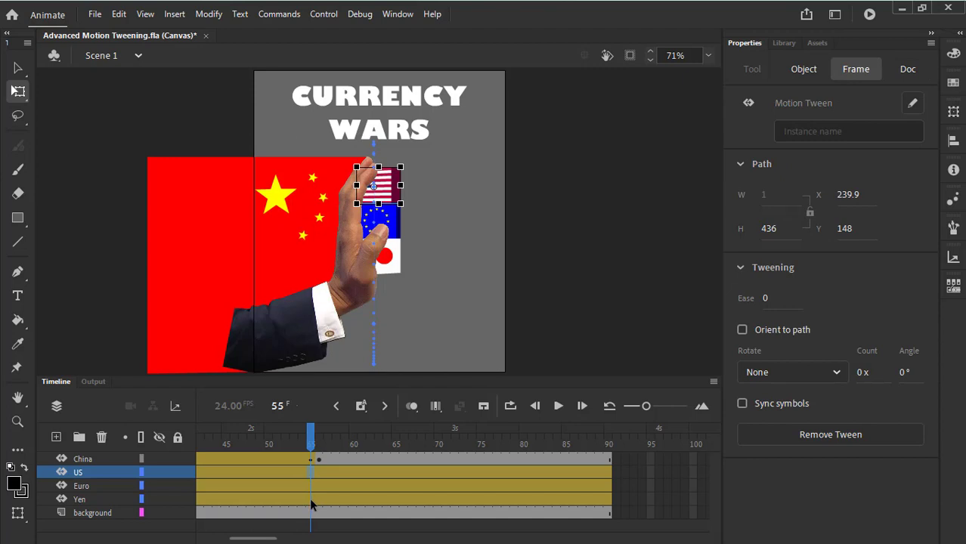
left_click(310, 498, "shift")
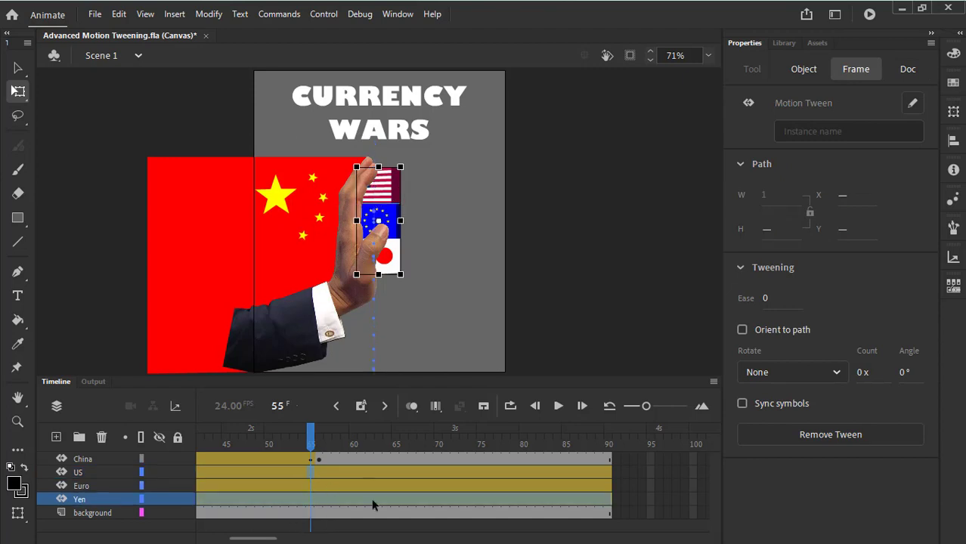
key("ctrl+shift+a")
left_click(310, 469)
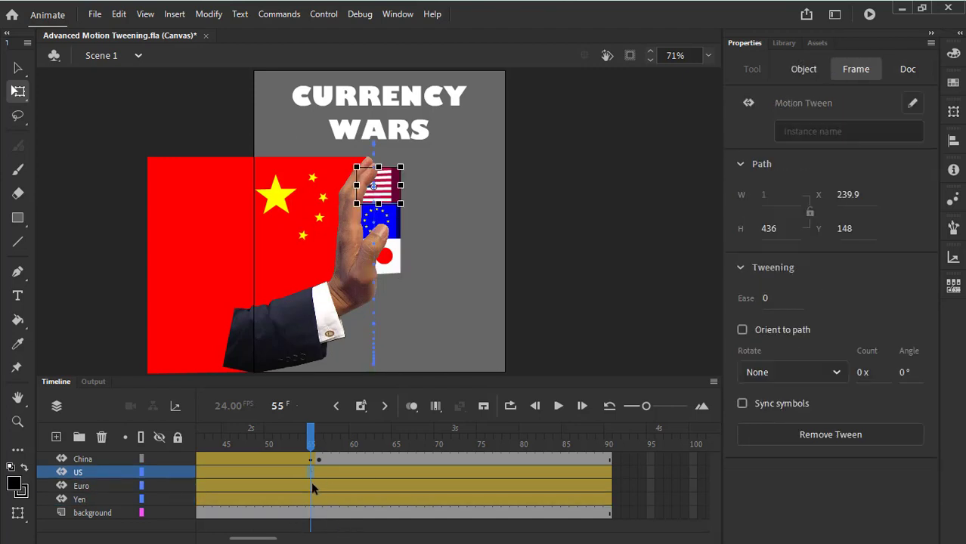
left_click(310, 489, "ctrl")
left_click(310, 488)
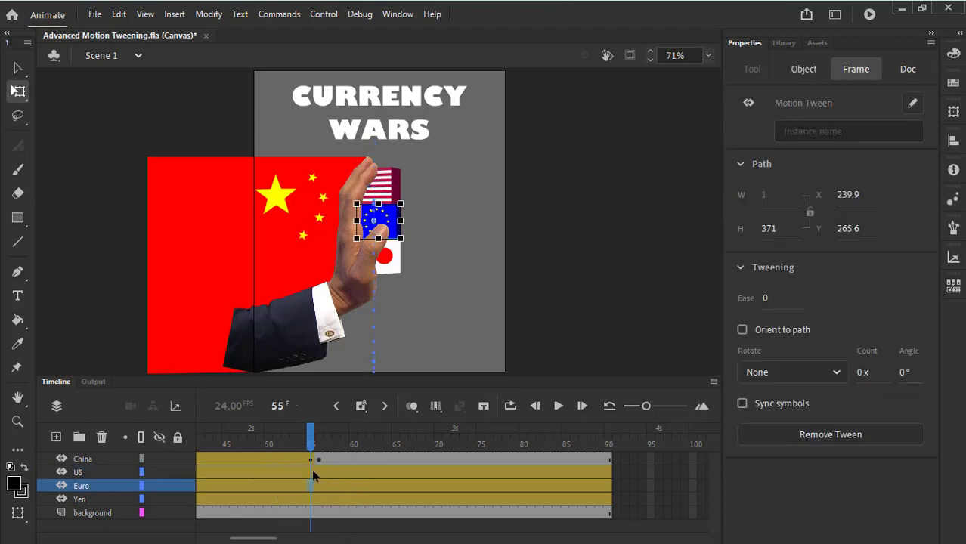
left_click(310, 472)
left_click(311, 498, "ctrl")
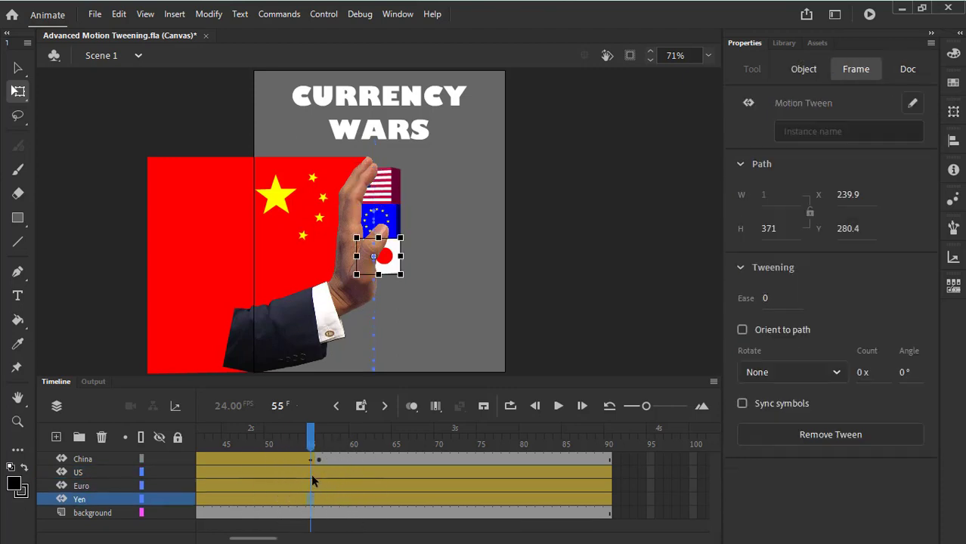
left_click(310, 473, "ctrl")
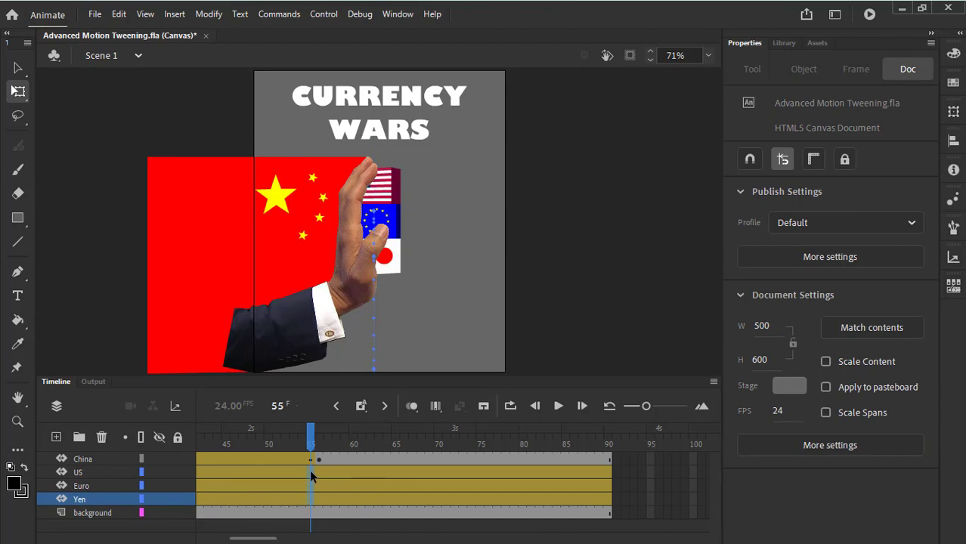
left_click(311, 471, "ctrl")
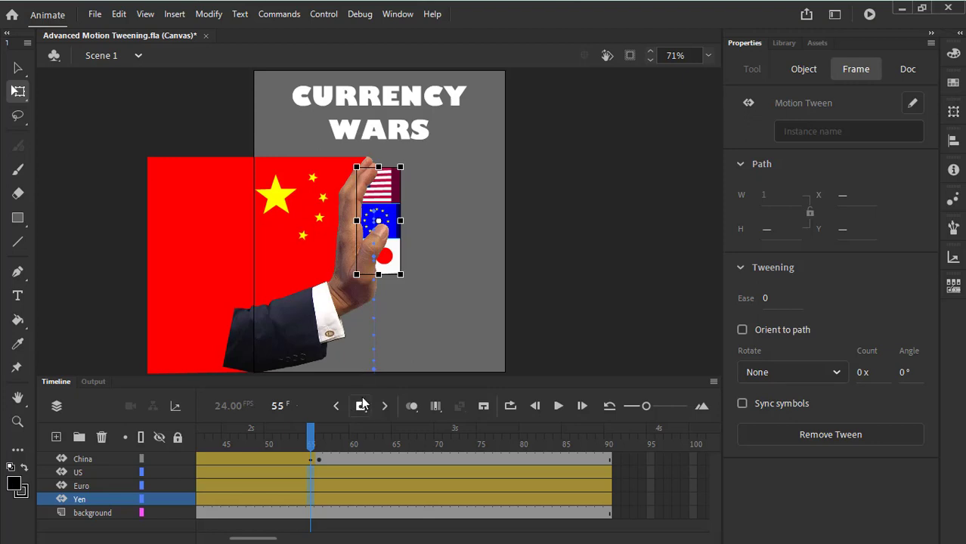
right_click(311, 469)
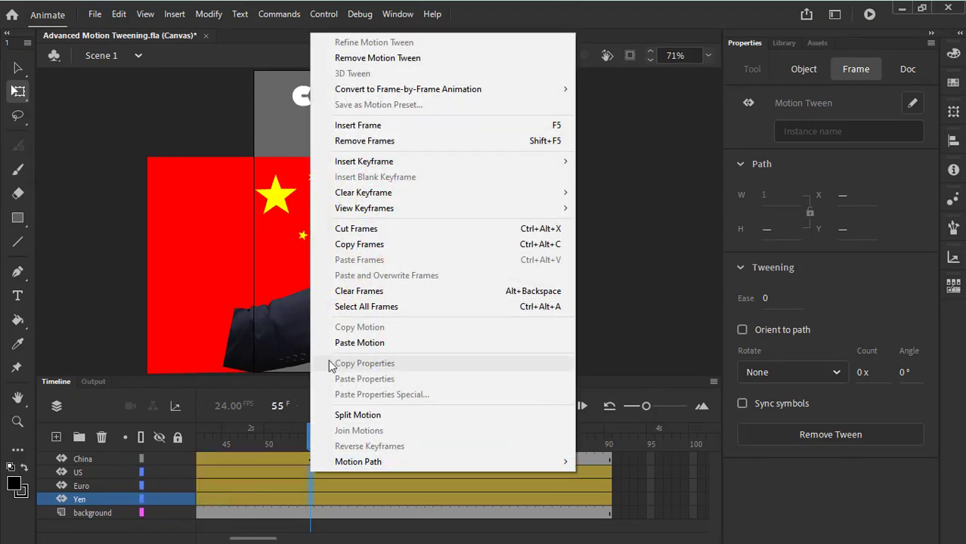
left_click(399, 414)
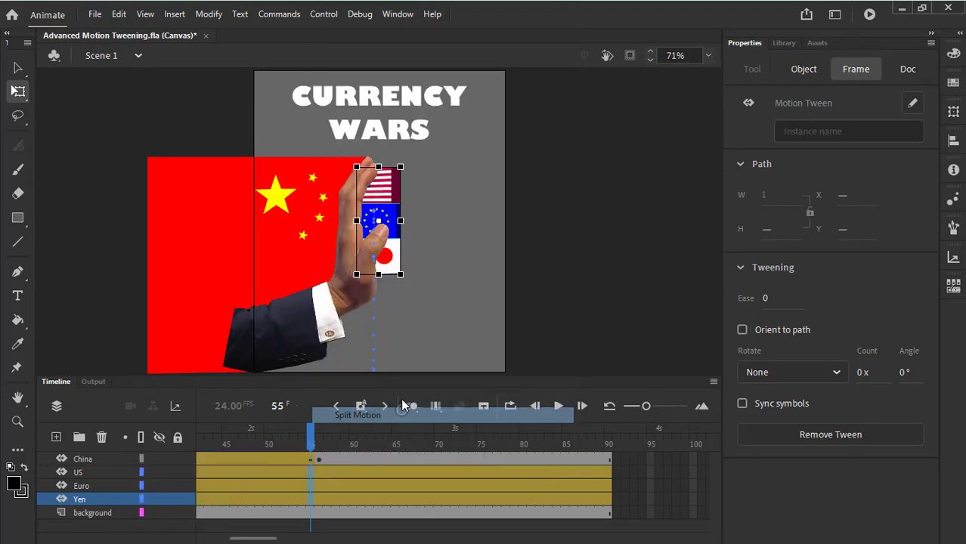
Step through the frames around 55 to check the split tweens on the three cube layers
left_click(312, 438)
key("period")
key("period")
key("comma")
key("comma")
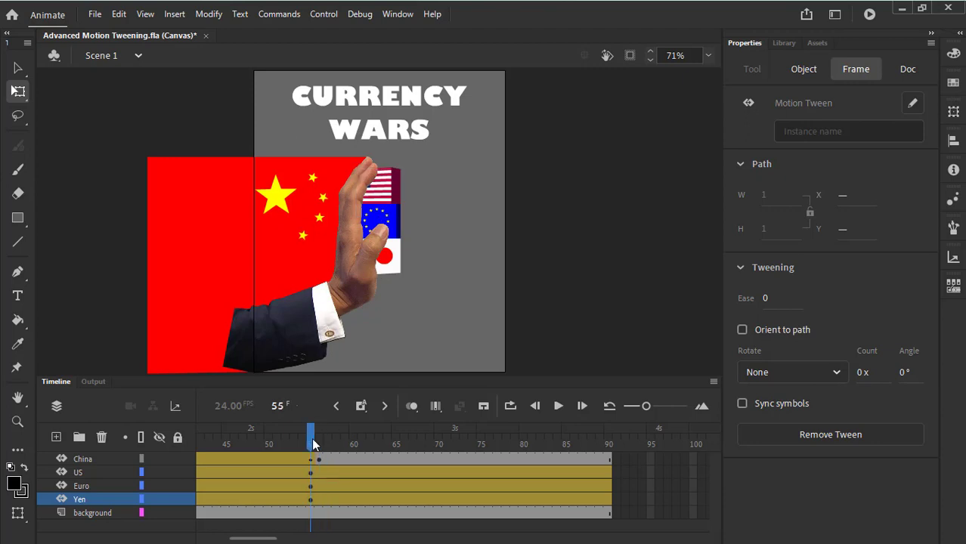
key("period")
key("comma")
At frame 90, move the US cube just beyond the stage's lower-right corner, to about X 508.3, Y 531
key("Escape")
key("Return")
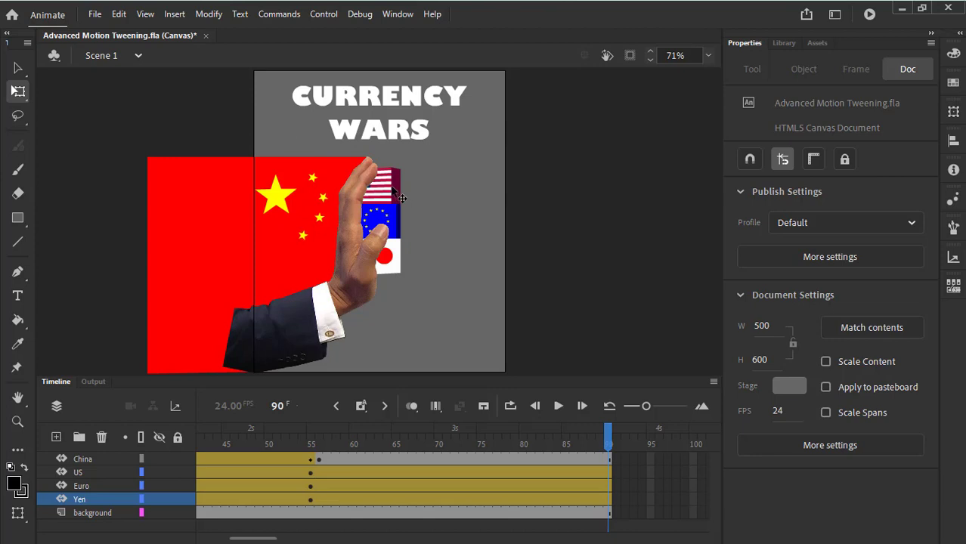
left_click_drag(398, 198, 517, 333)
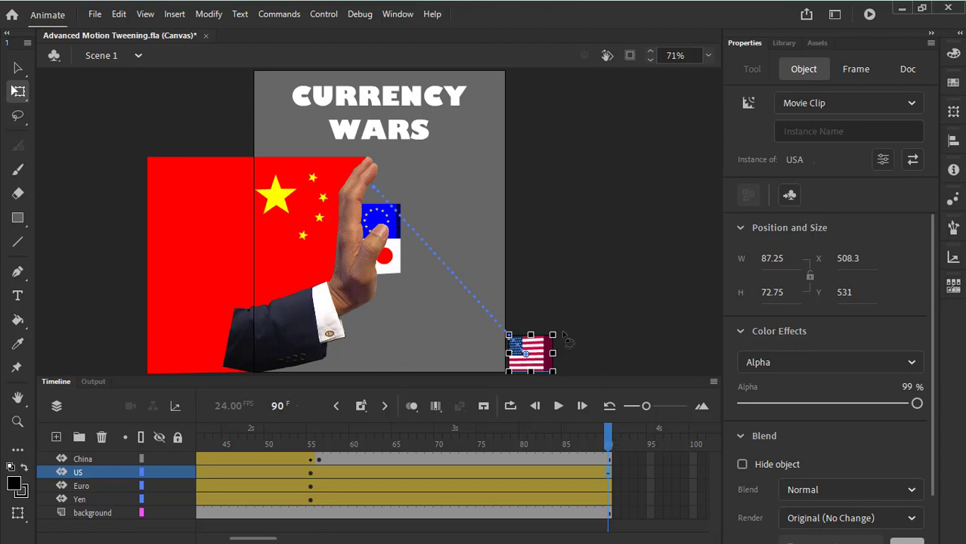
At frame 90, rotate the US cube about 179° and place the Euro and Yen cubes, also turned, beside it along the stage's lower edge
mouse_move(563, 342)
left_mouse_down()
mouse_move(544, 349)
mouse_move(559, 336)
left_mouse_up()
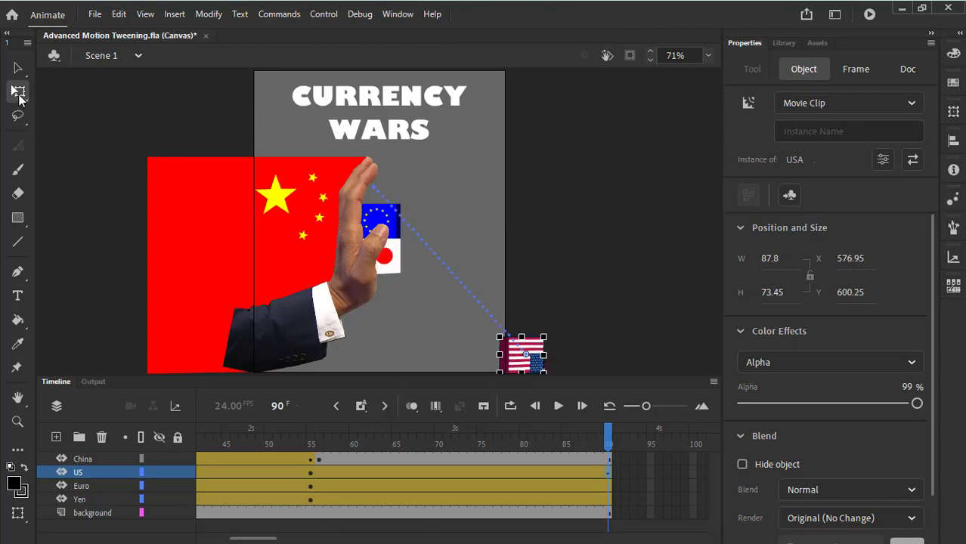
left_click(397, 219)
left_click_drag(396, 218, 540, 335)
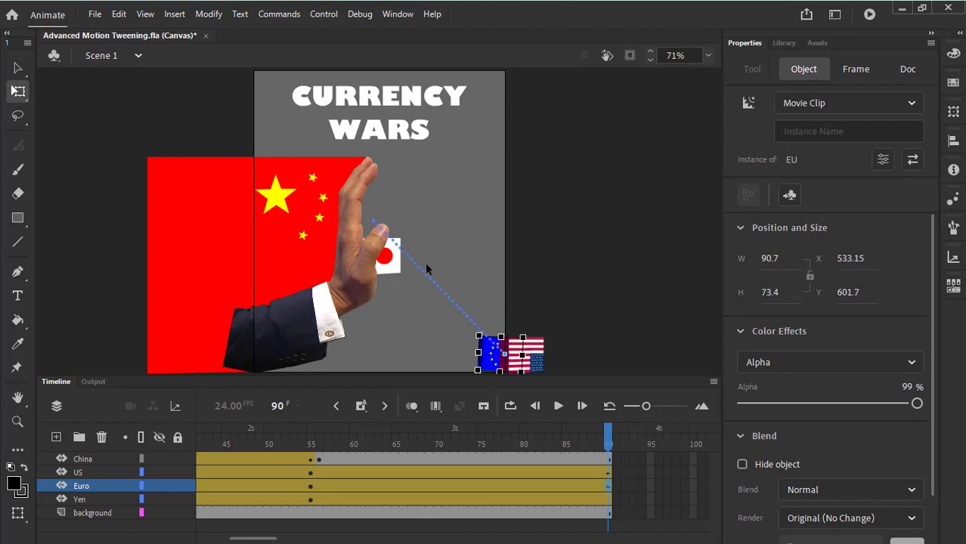
left_click_drag(400, 271, 485, 333)
Play back and step through the frames to examine how the three cubes fall after the hand's impact
left_click(604, 435)
key("Return")
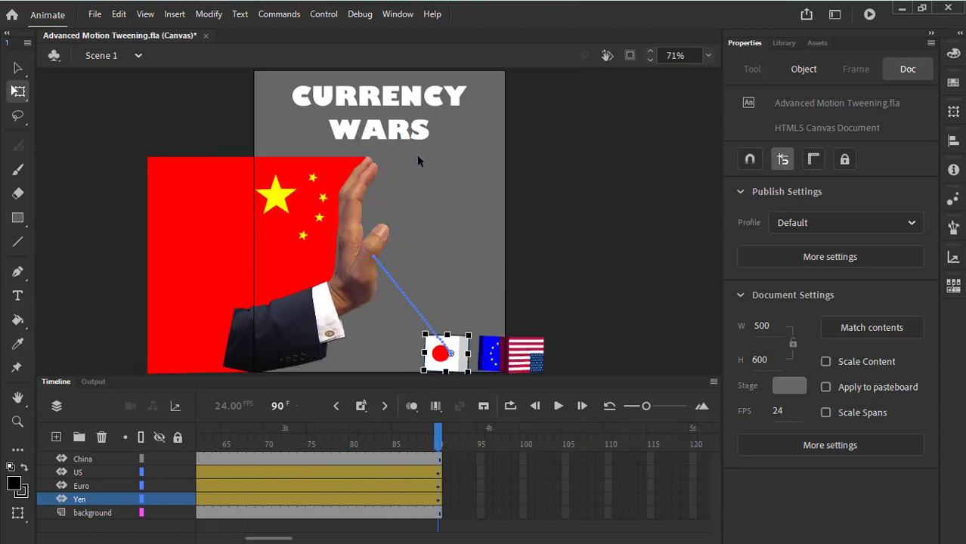
left_click_drag(440, 437, 514, 437)
key("period")
key("period")
key("period")
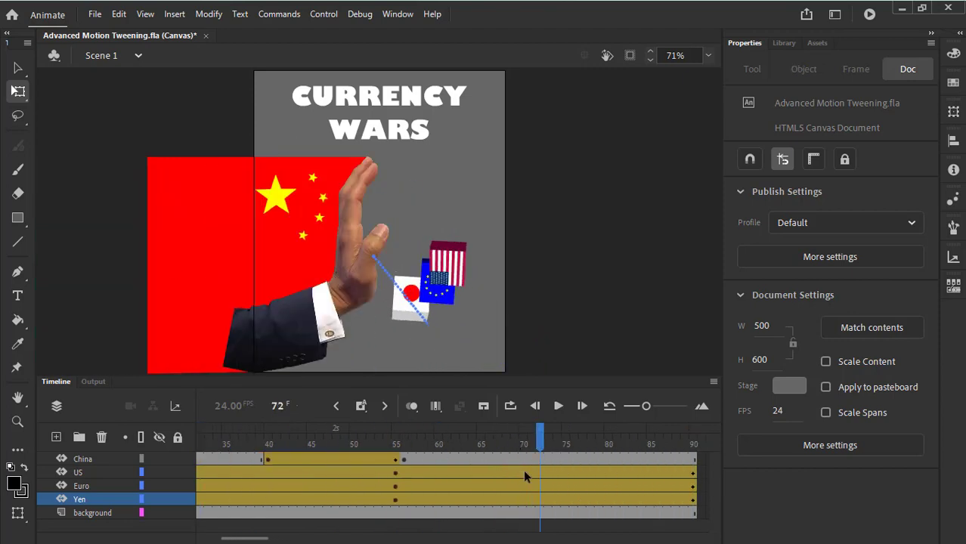
Open the US layer's second motion tween for refining and enlarge the Timeline enough to show its full property graph
left_click(521, 473)
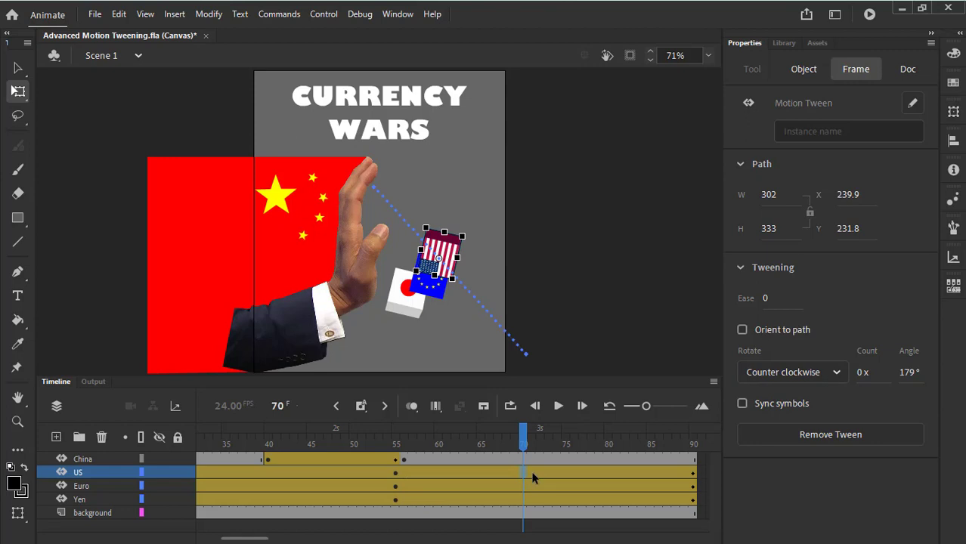
right_click(522, 474)
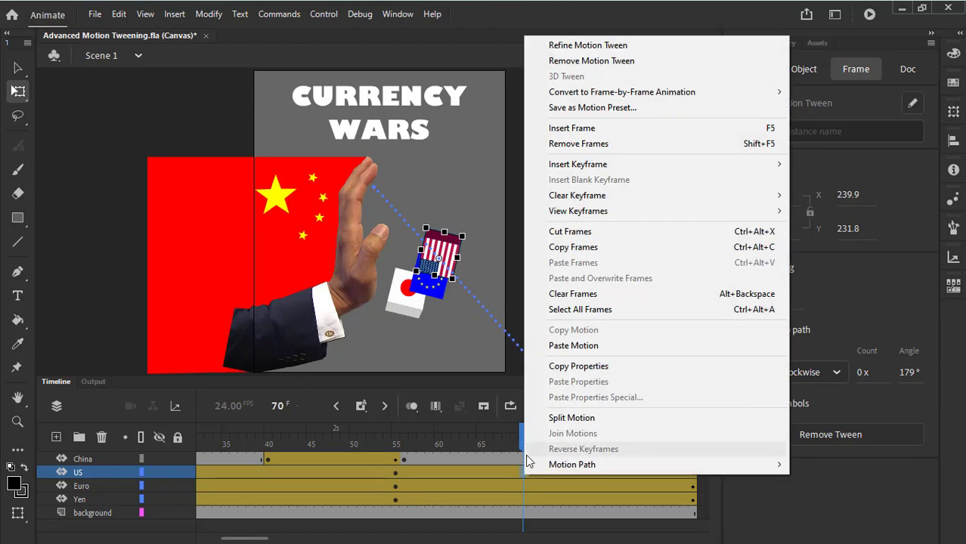
left_click(621, 47)
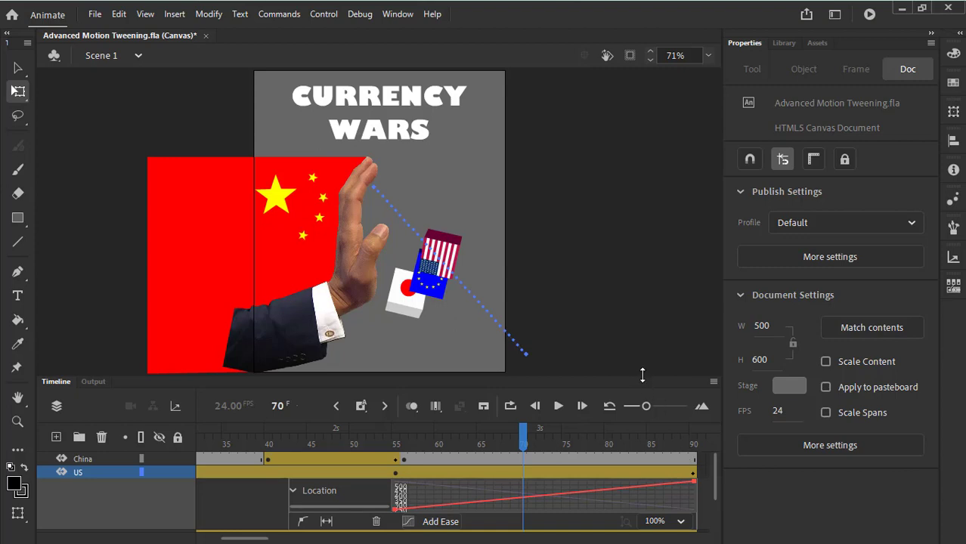
left_click_drag(640, 378, 641, 338)
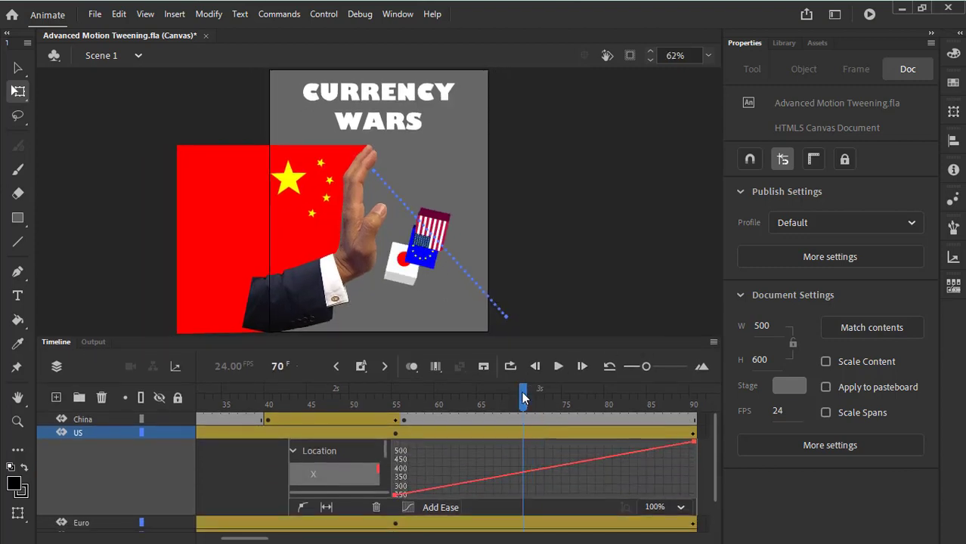
left_click_drag(524, 398, 515, 399)
left_click_drag(574, 338, 572, 254)
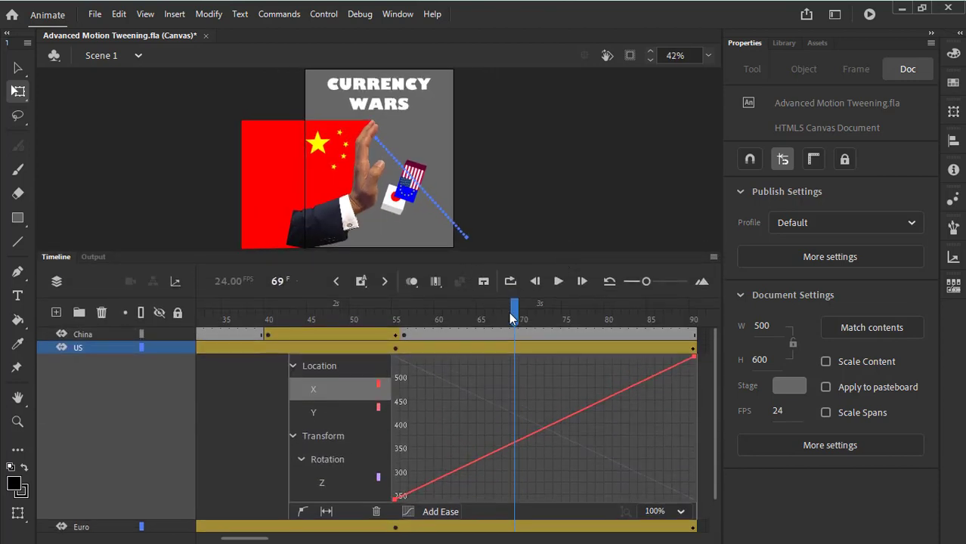
key("Return")
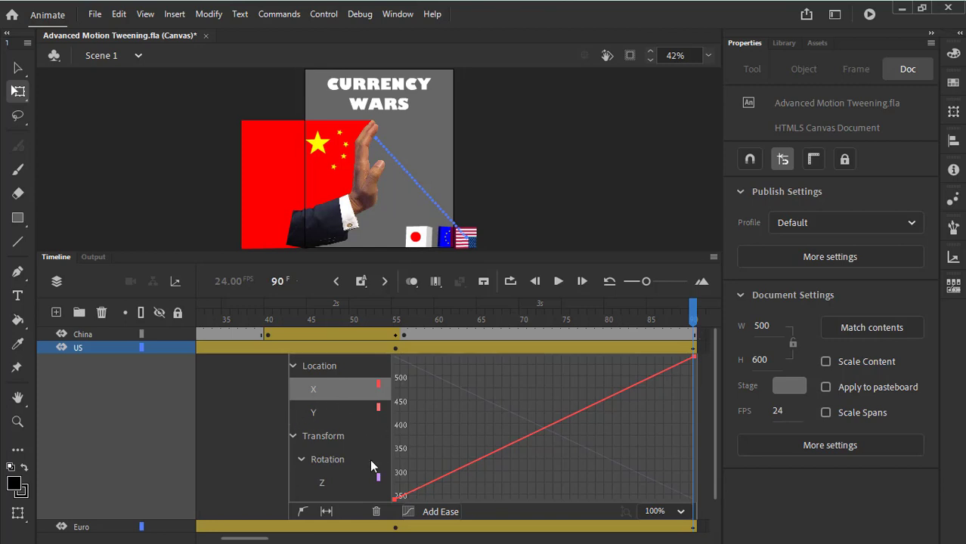
Try the Simple Fast ease on the Y location of the US cube's second tween
left_click(331, 415)
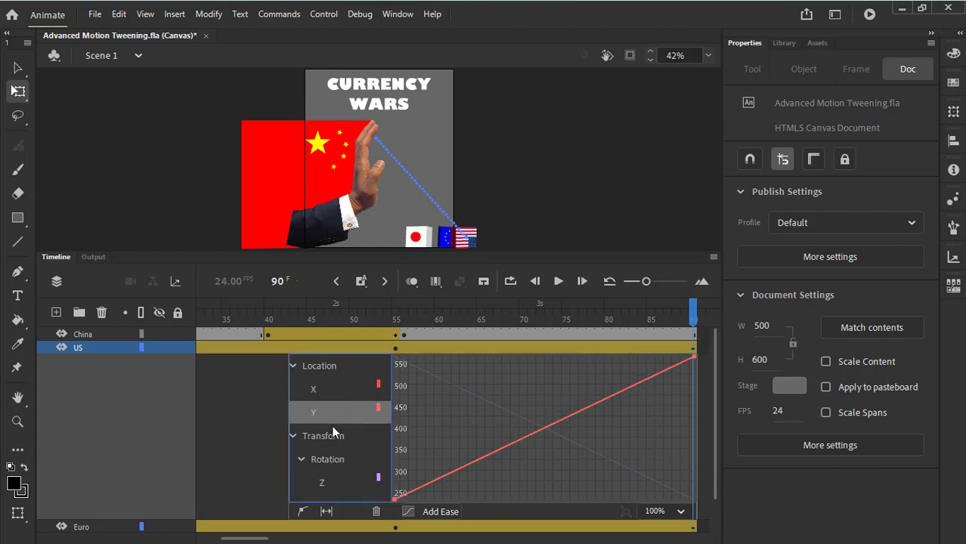
left_click(435, 514)
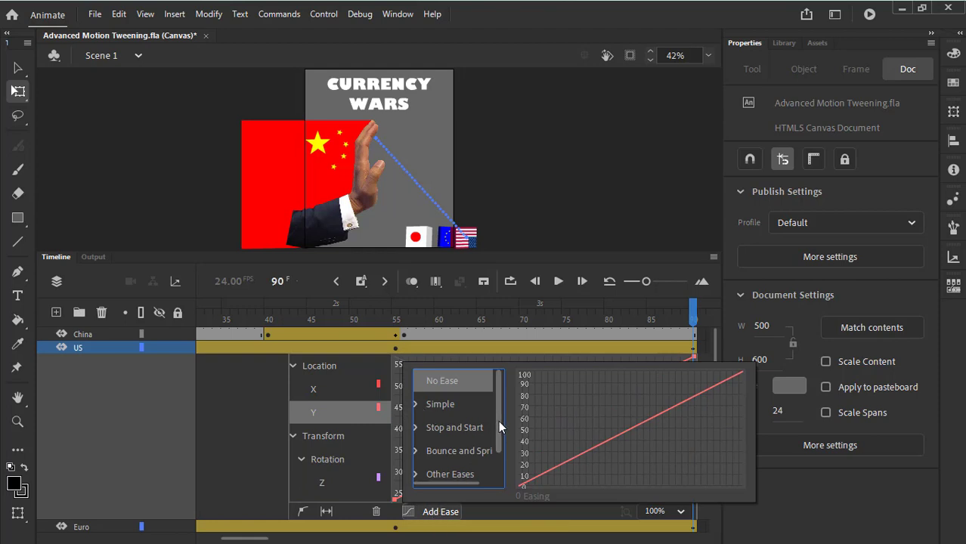
scroll(498, 420, "down", 1)
left_click_drag(498, 420, 497, 419)
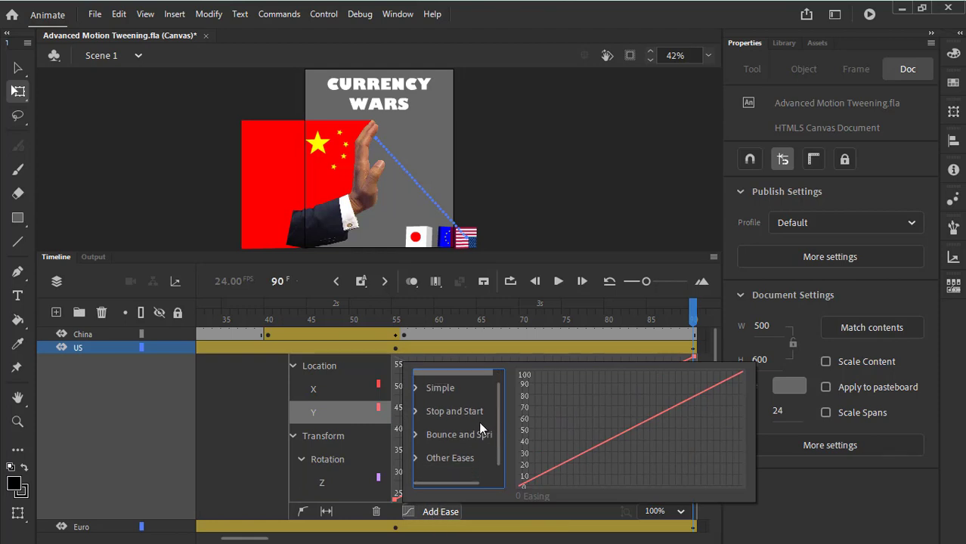
left_click(422, 390)
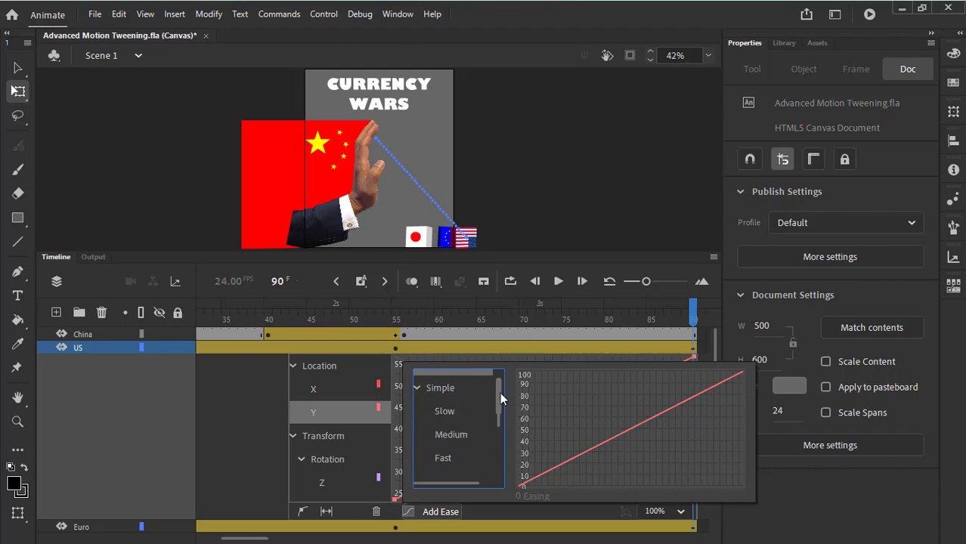
scroll(497, 411, "down", 1)
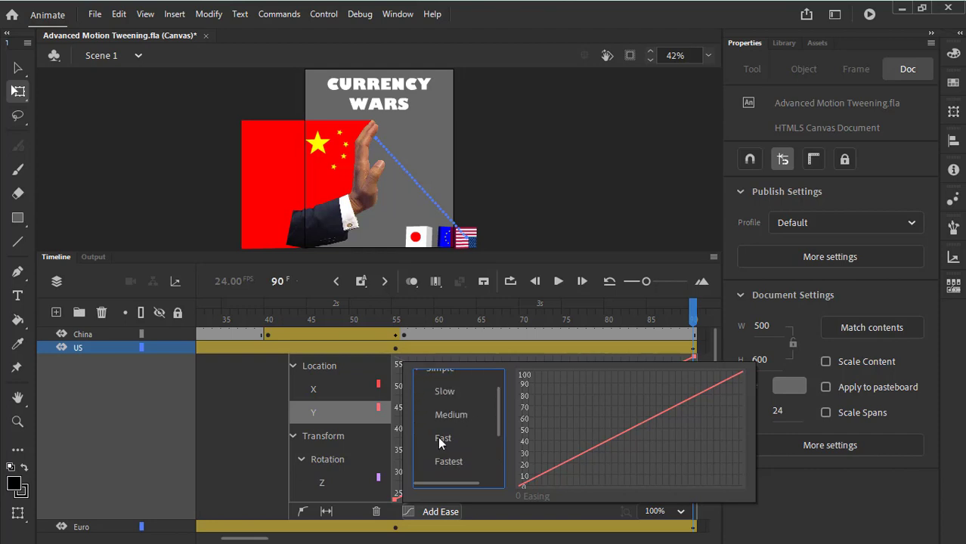
left_click(484, 439)
scroll(497, 414, "up", 2)
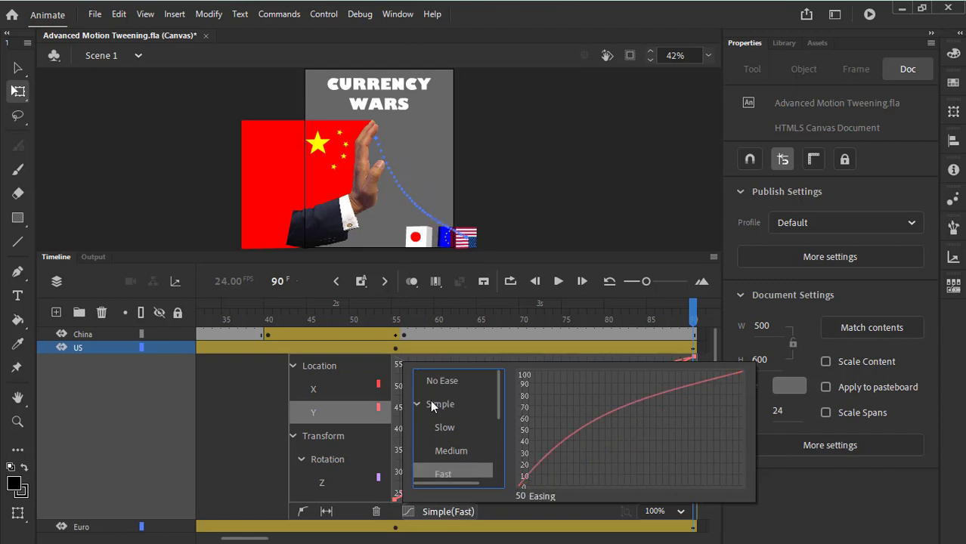
Apply the BounceIn ease with an easing value of 5 to the Y location of the US cube's second tween
left_click(475, 396)
left_click(428, 451)
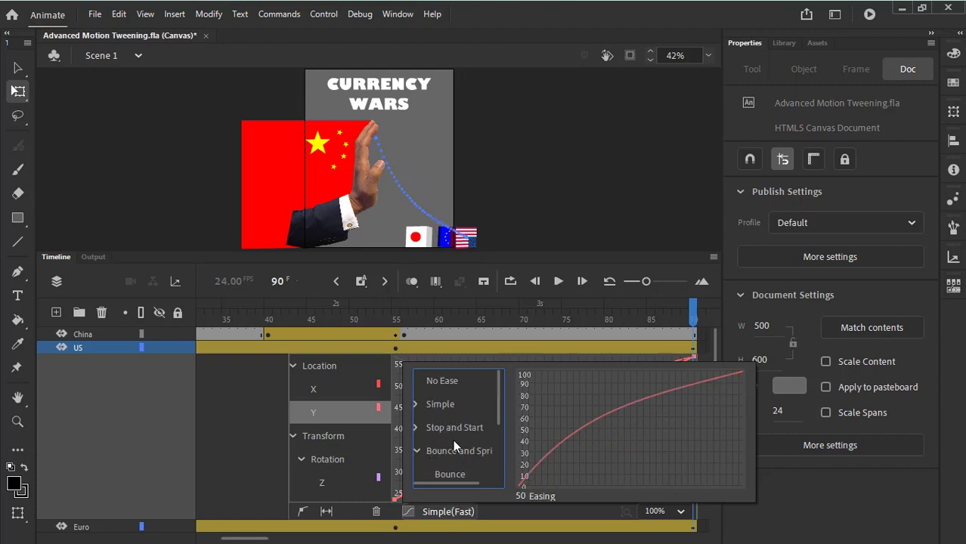
scroll(495, 408, "down", 3)
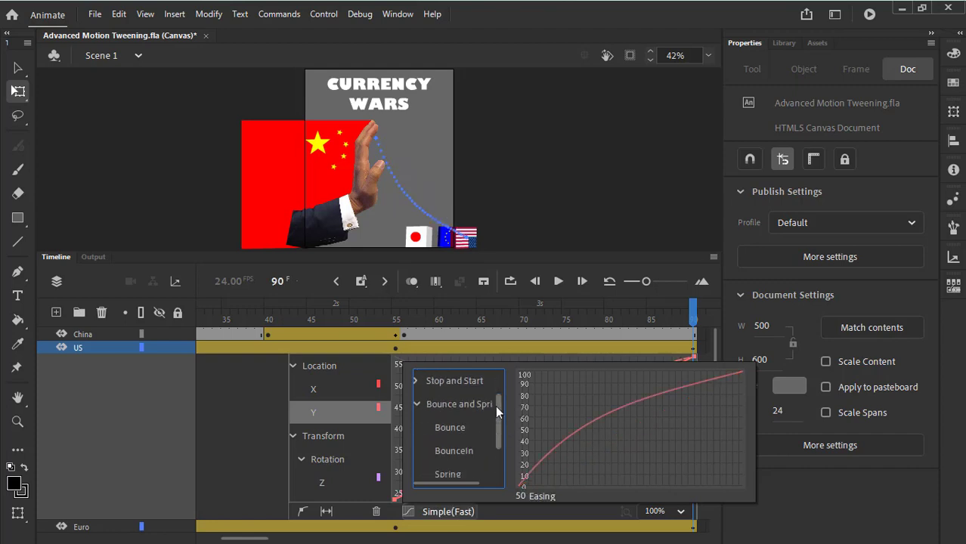
left_click(466, 440)
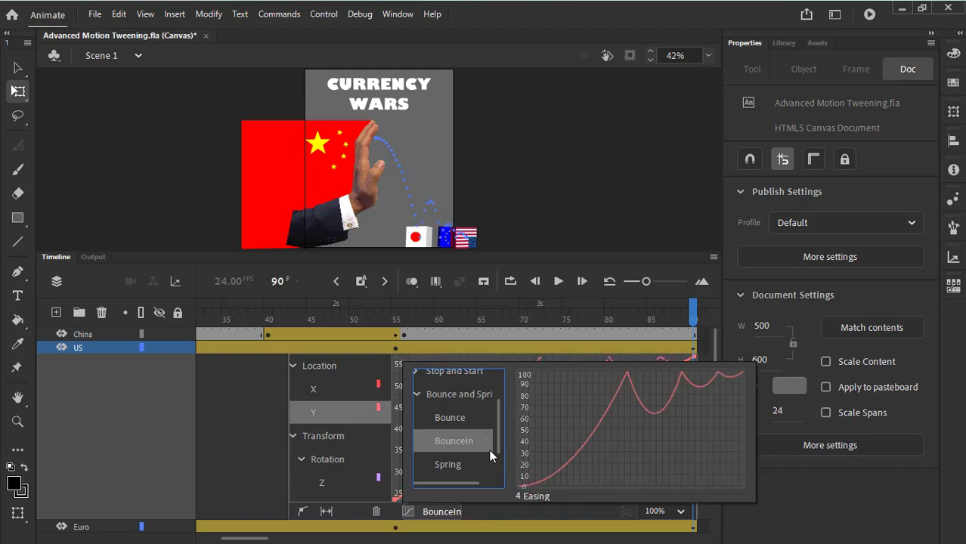
left_click(535, 498)
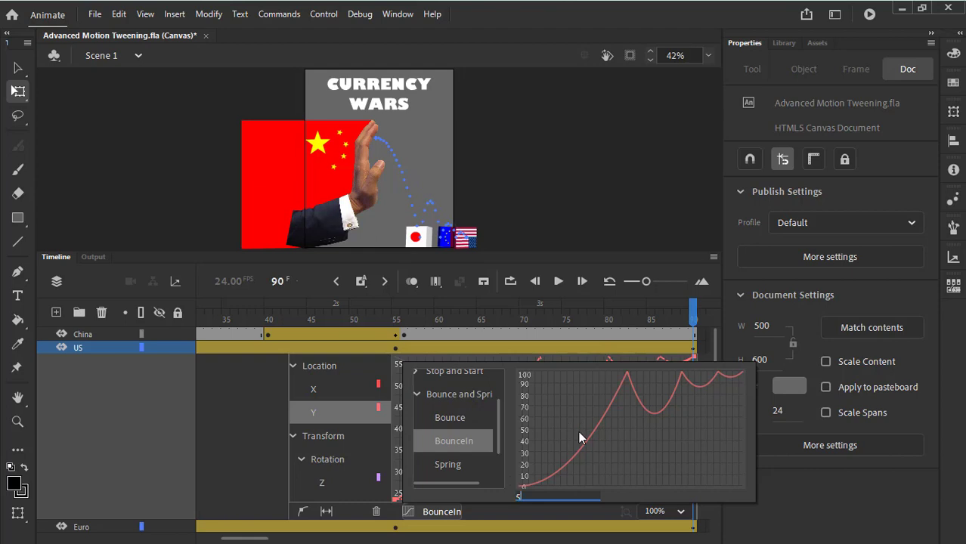
type("5")
key("Return")
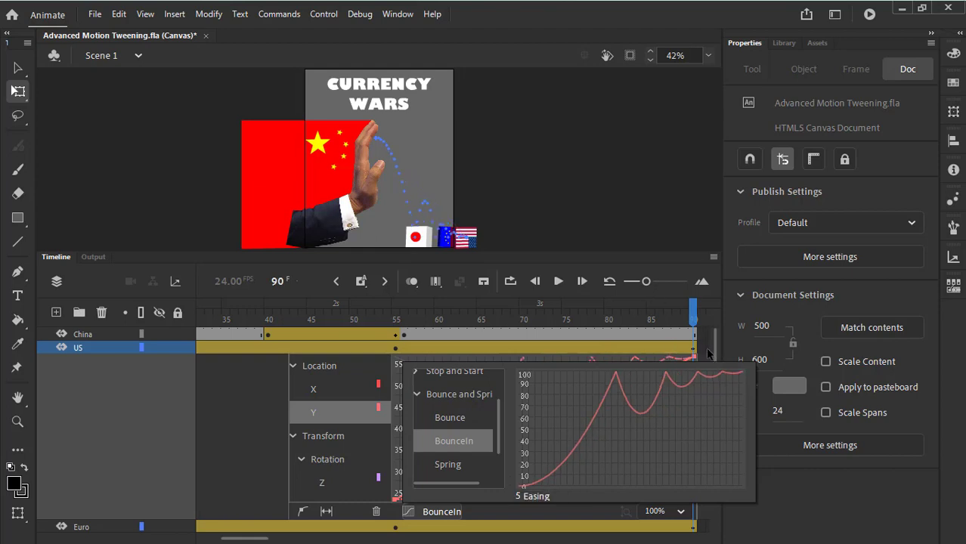
left_click(706, 347)
Play the animation from about frame 27, then step back to around frame 42 to examine the US cube's bounce and the hand's approach
left_click_drag(684, 319, 155, 330)
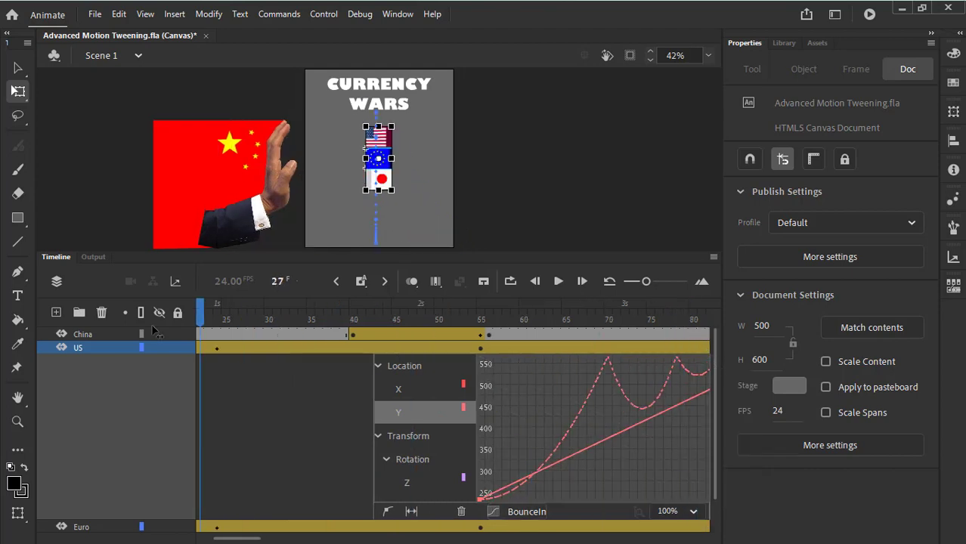
key("Return")
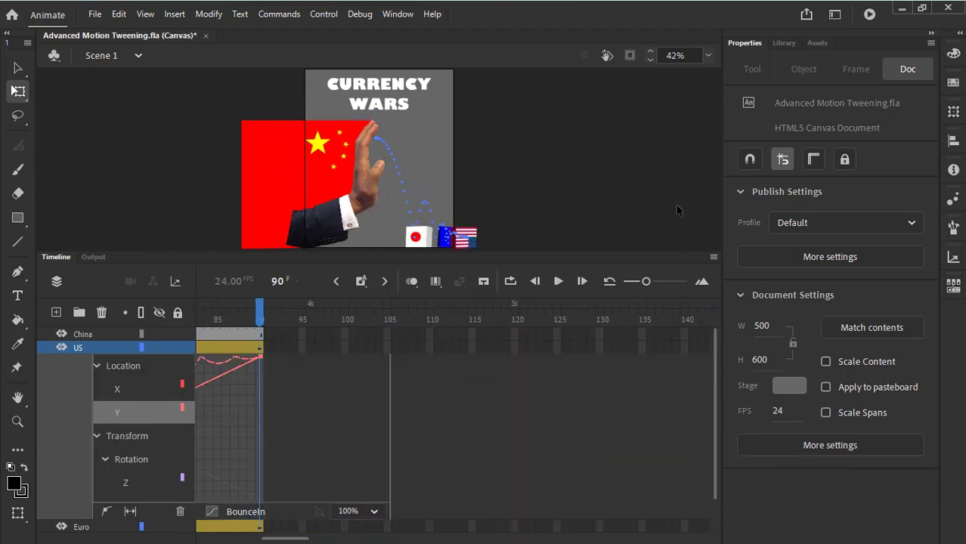
left_click(254, 311)
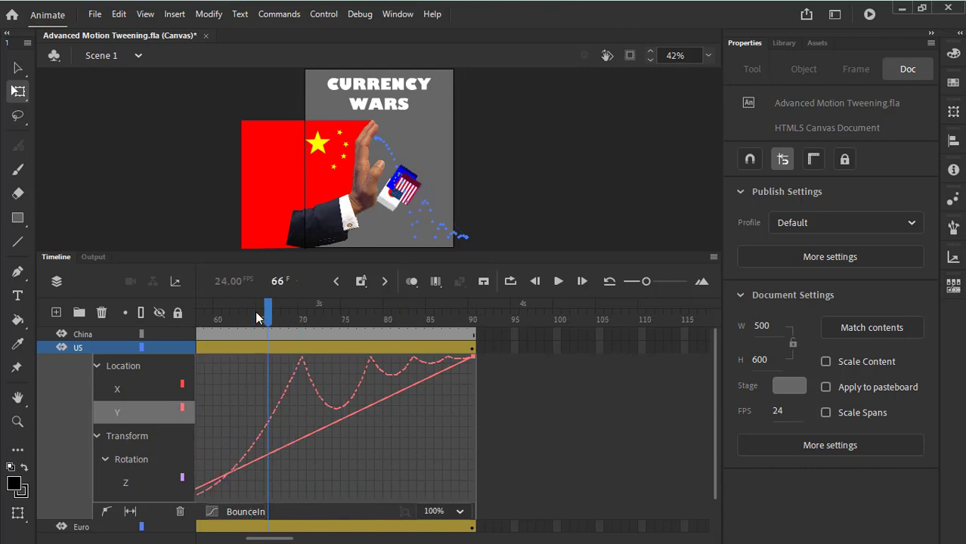
key("comma")
key("comma")
key("comma")
key("comma")
key("comma")
key("comma")
key("comma")
key("comma")
key("comma")
key("comma")
key("comma")
key("comma")
key("comma")
key("comma")
key("comma")
key("comma")
key("comma")
key("comma")
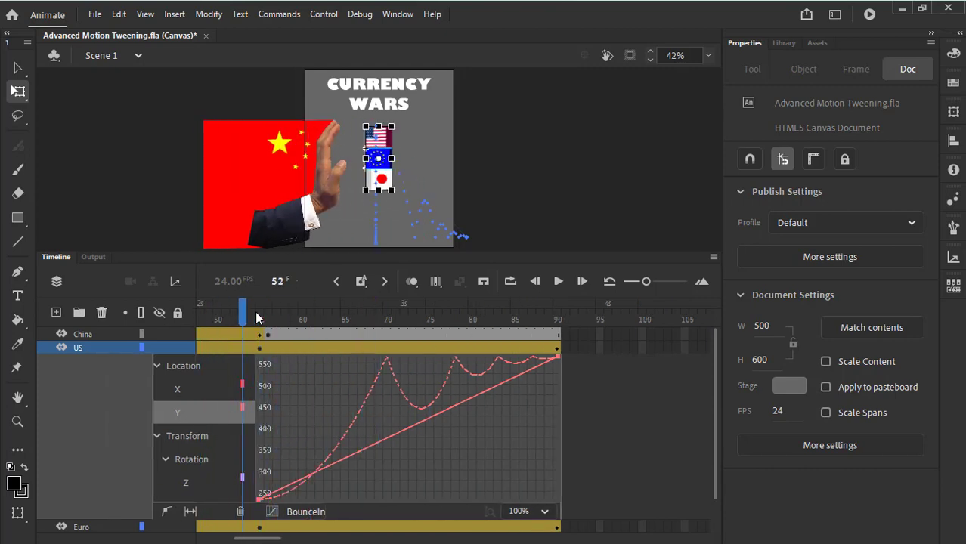
key("comma")
key("comma")
key("comma")
key("comma")
key("comma")
key("comma")
key("comma")
key("comma")
key("comma")
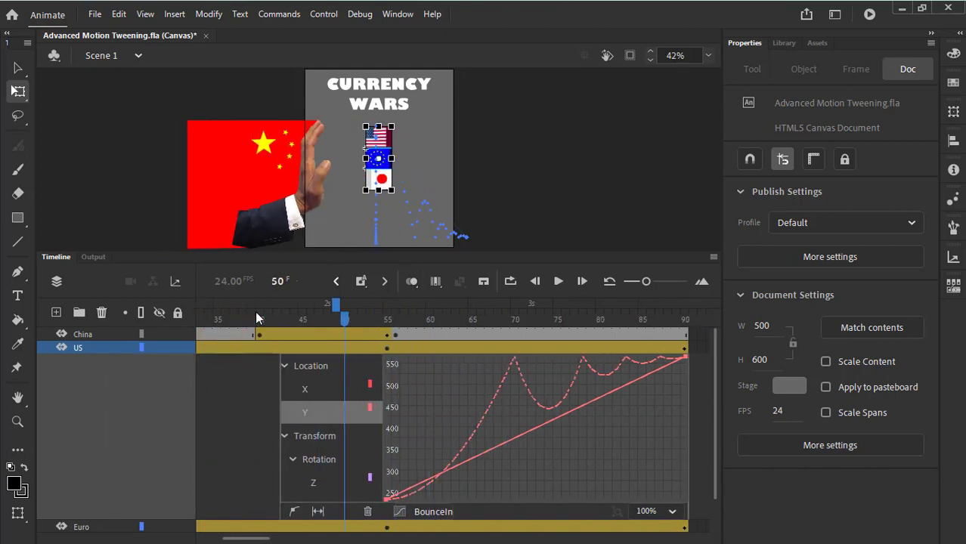
key("period")
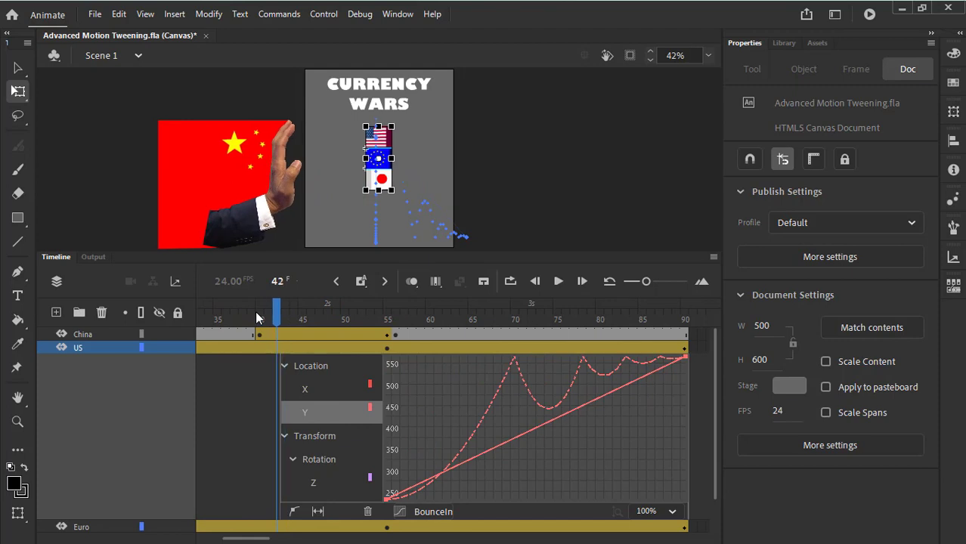
key("comma")
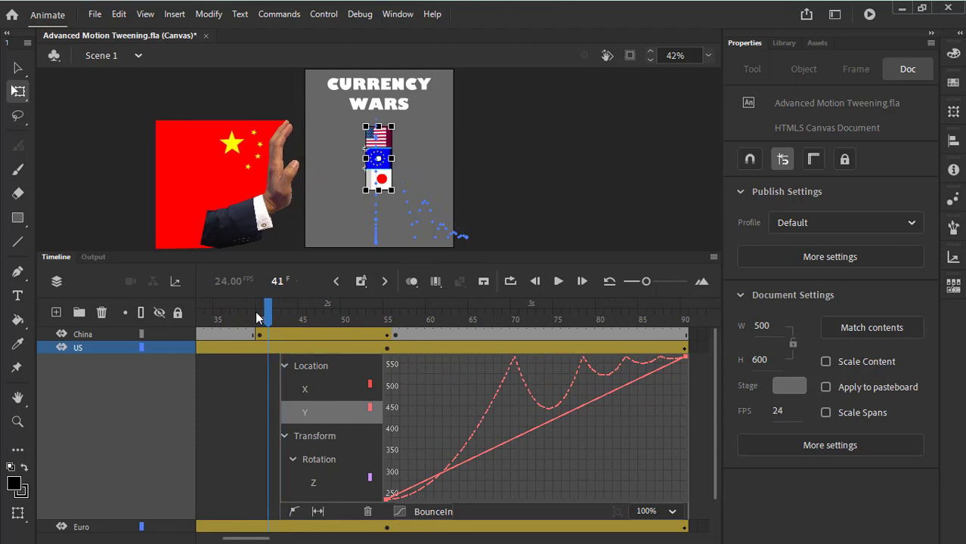
key("period")
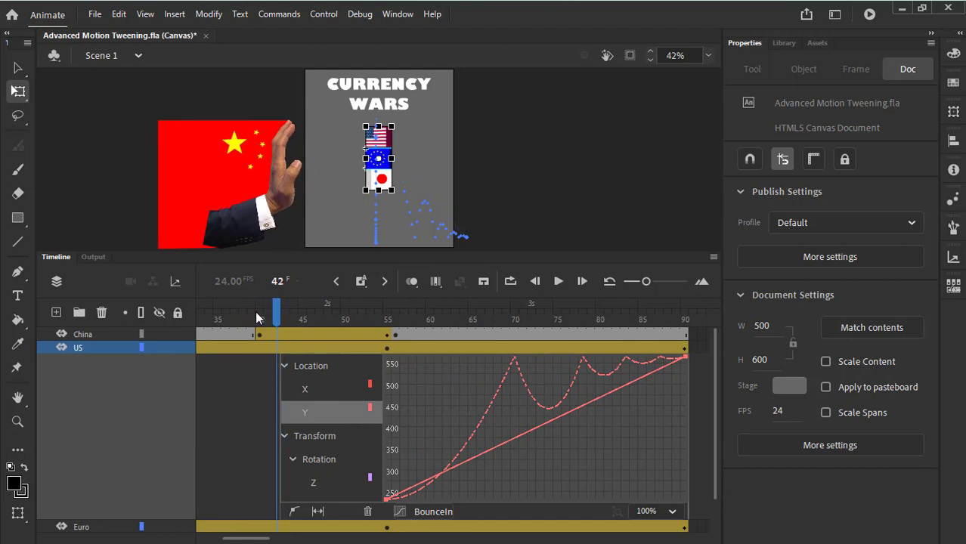
Show the X location curve of the US cube's second tween and step through the frames around 42
left_click(313, 393)
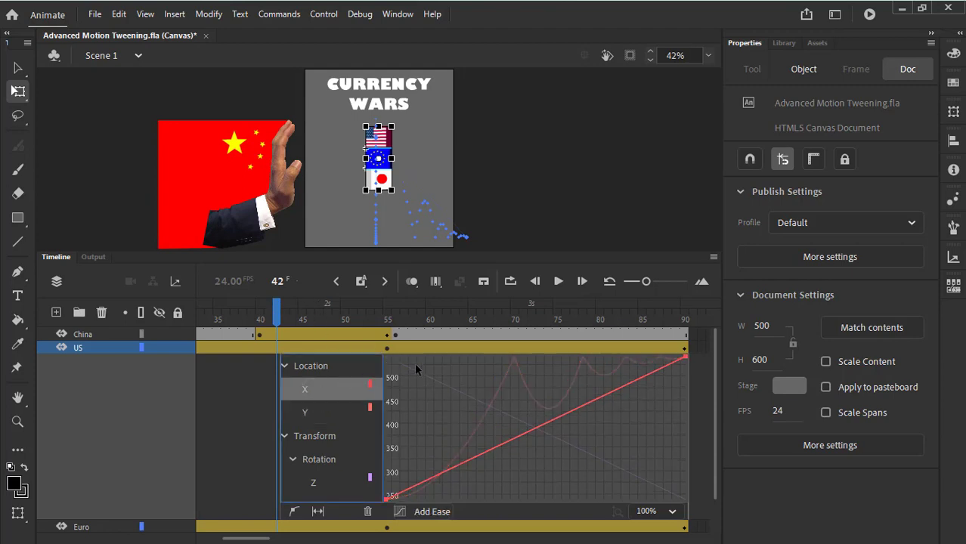
mouse_move(276, 318)
left_mouse_down()
mouse_move(309, 318)
mouse_move(281, 318)
left_mouse_up()
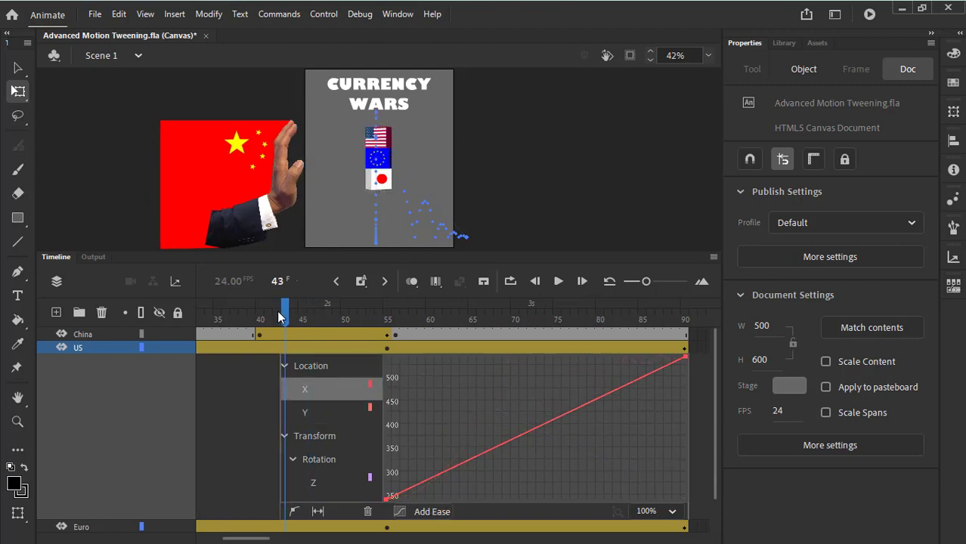
left_click(278, 316)
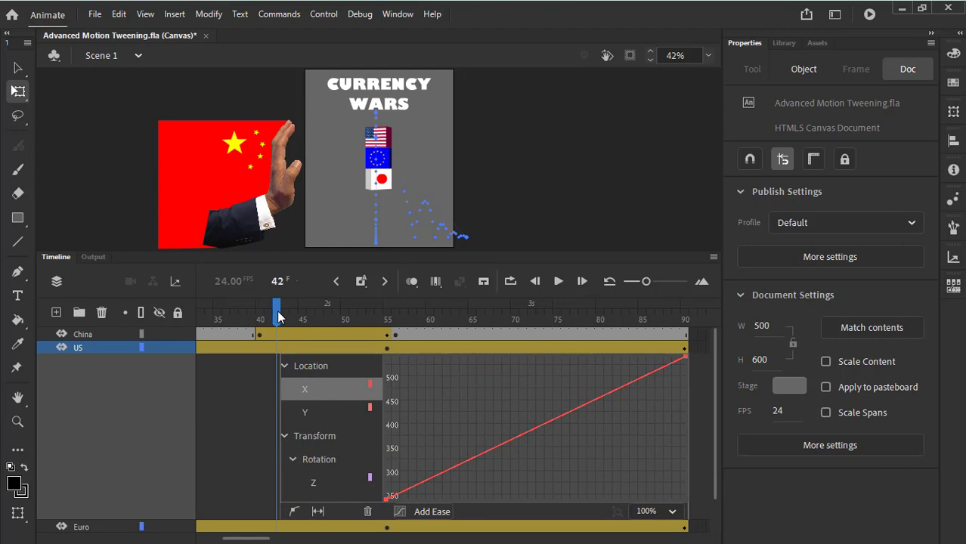
key("comma")
left_click(279, 317)
key("comma")
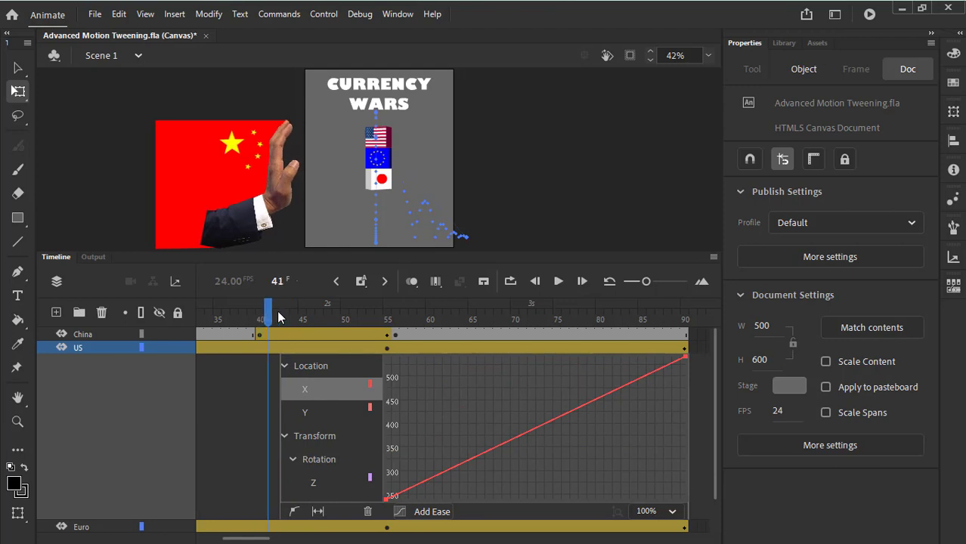
left_click(278, 316)
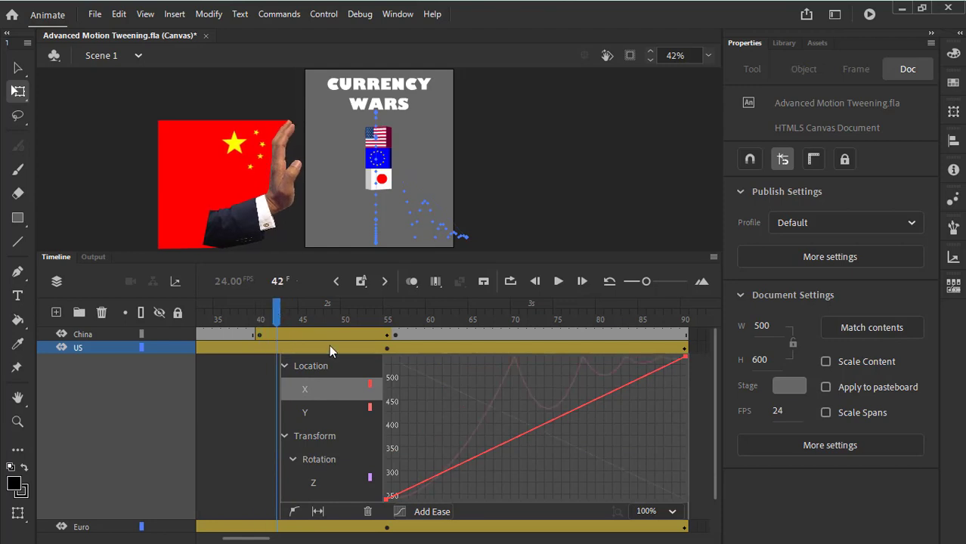
key("shift+period")
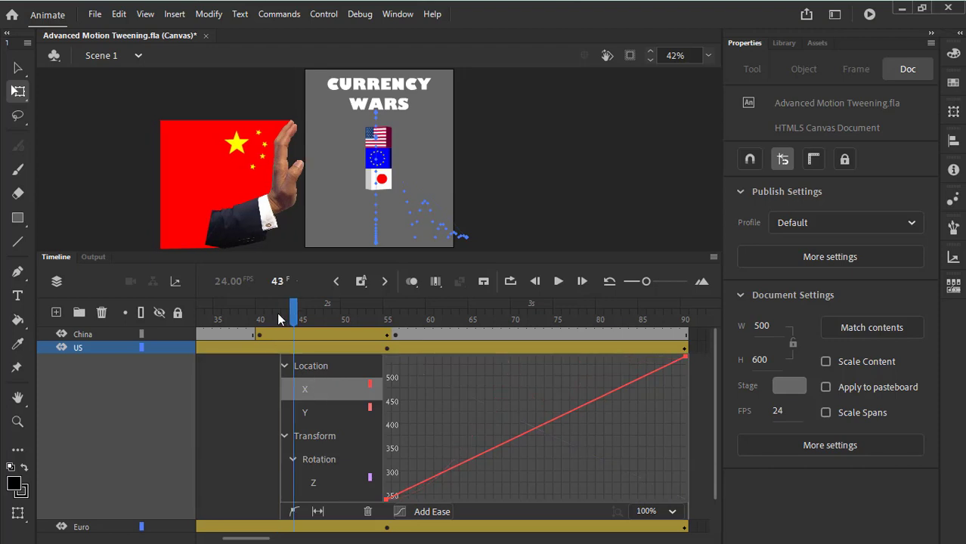
Apply the Simple Fast ease to the X location of the US cube's second tween
key("Return")
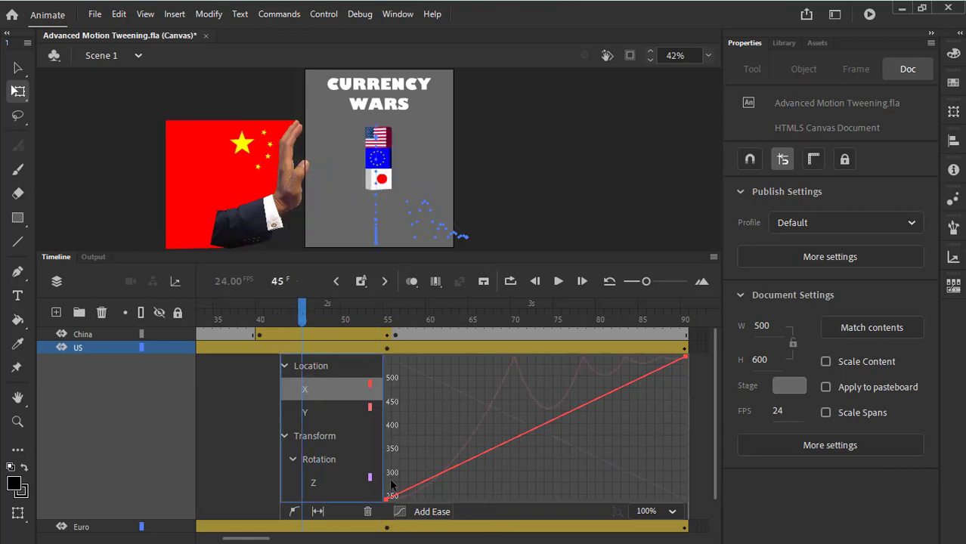
left_click(430, 512)
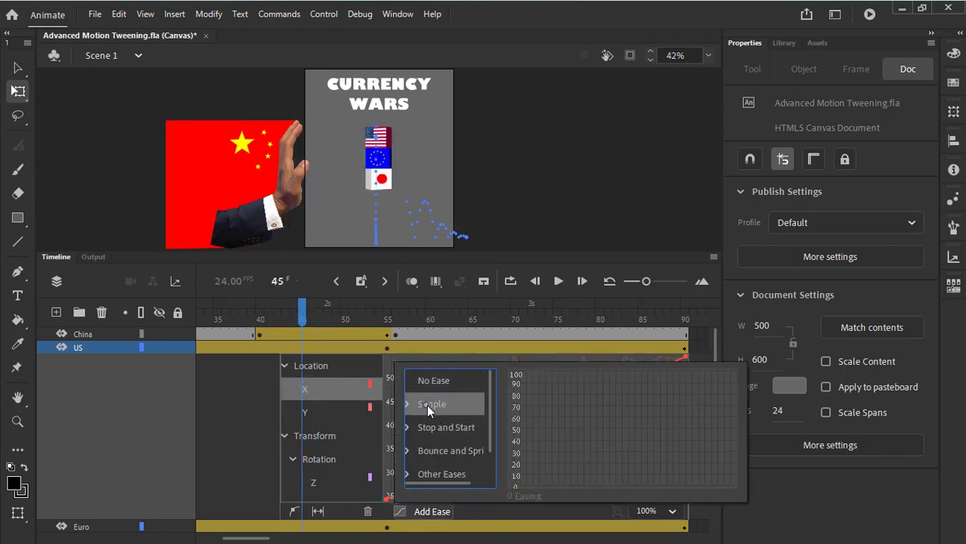
left_click(489, 412)
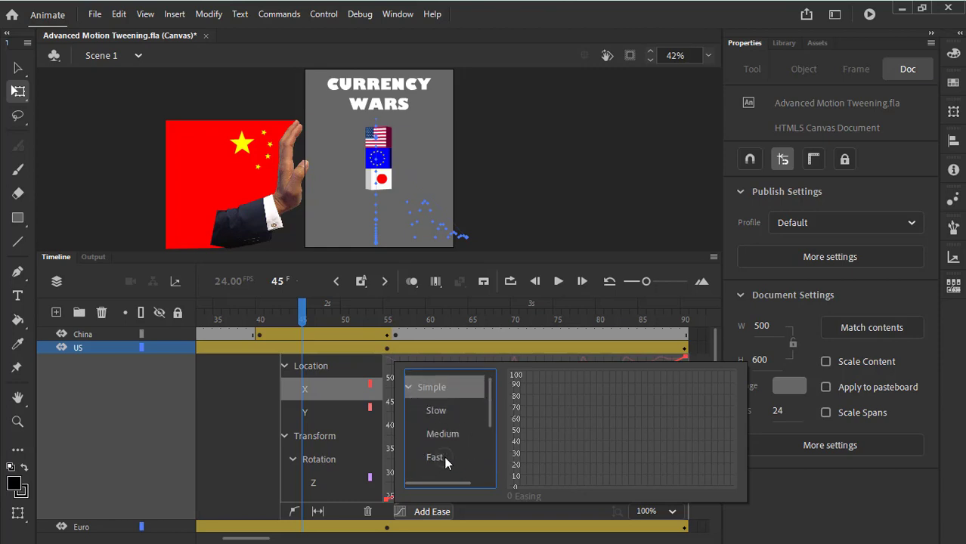
left_click(445, 457)
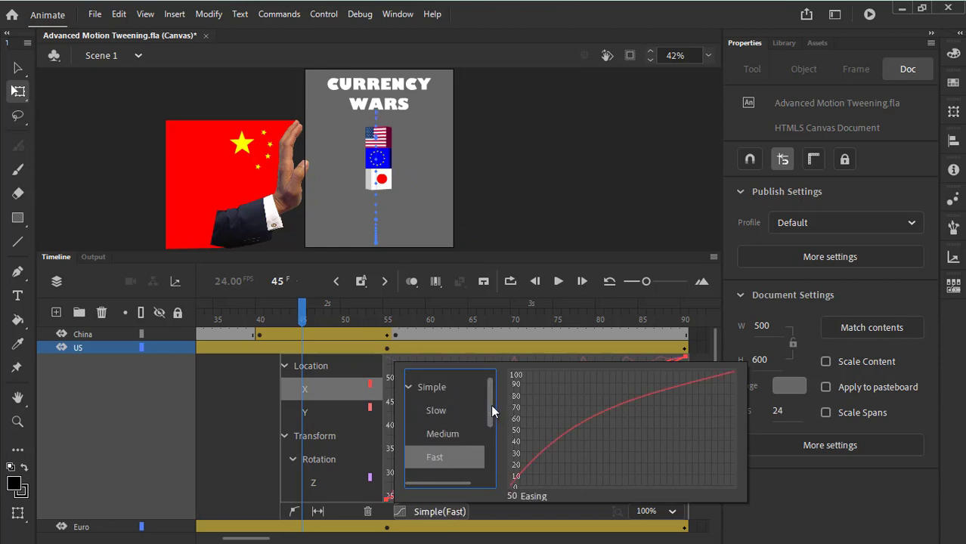
scroll(491, 404, "down", 2)
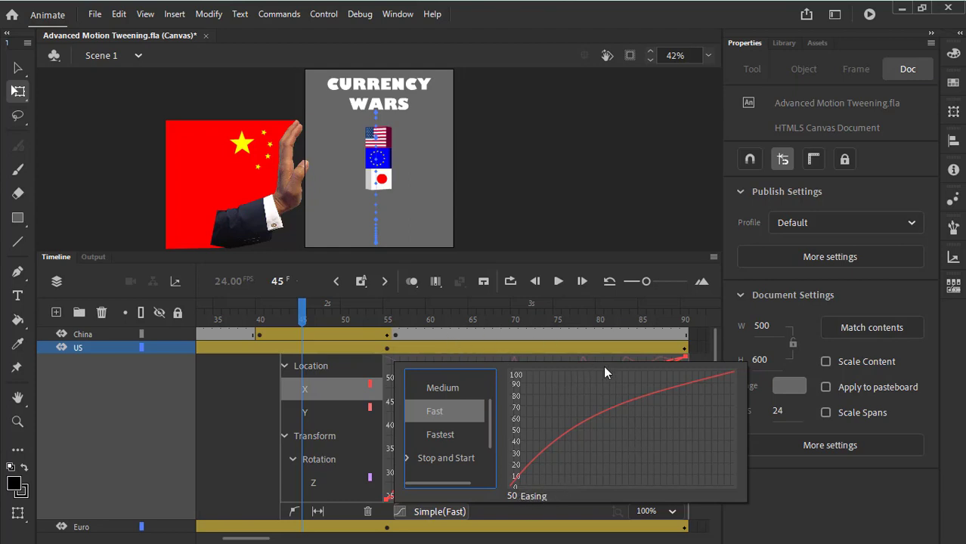
left_click(688, 357)
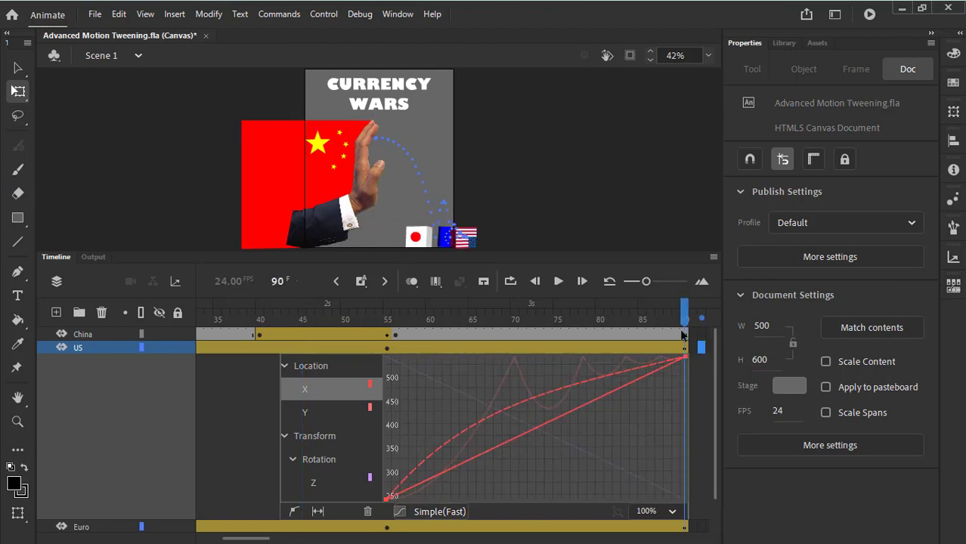
Play the animation to check the US cube's fall, then review the BounceIn ease on its Y location
key("Return")
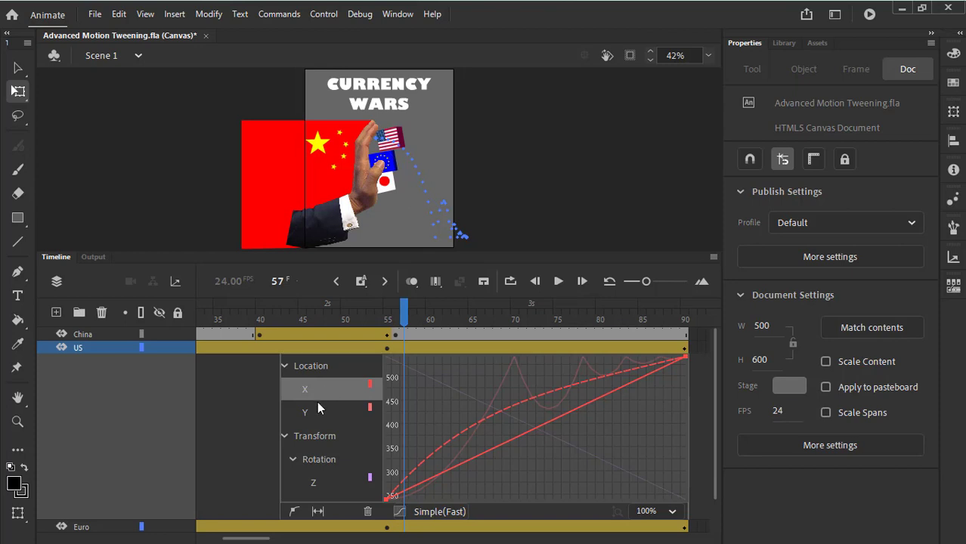
key("Return")
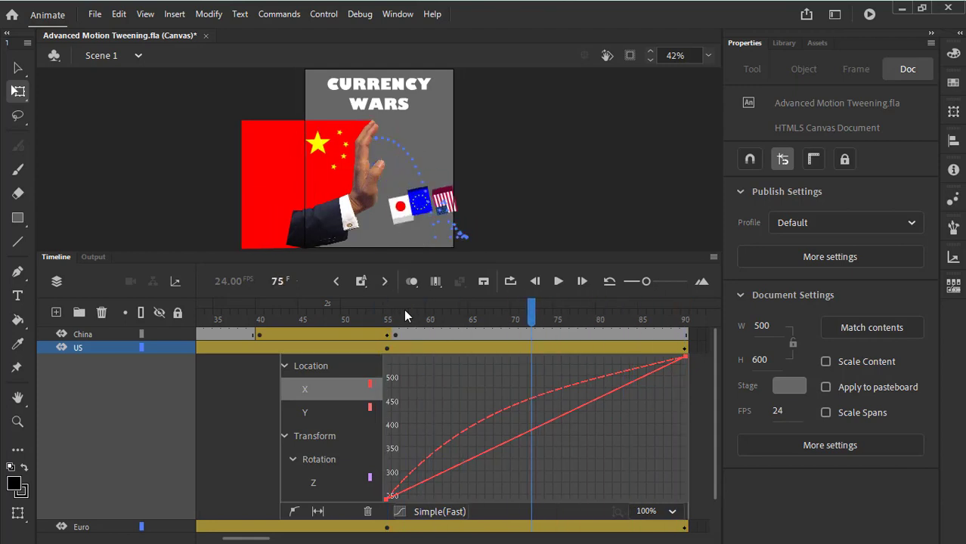
left_click(404, 310)
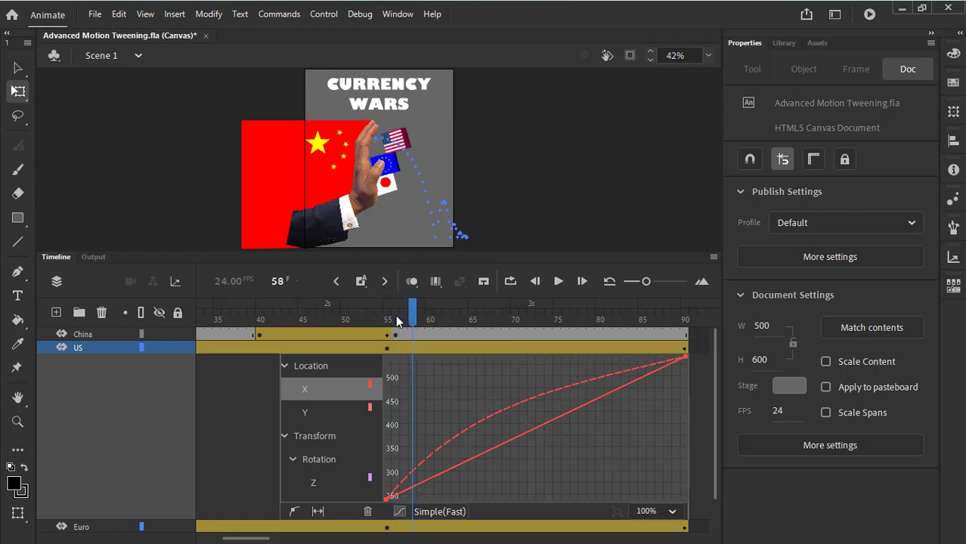
left_click(314, 409)
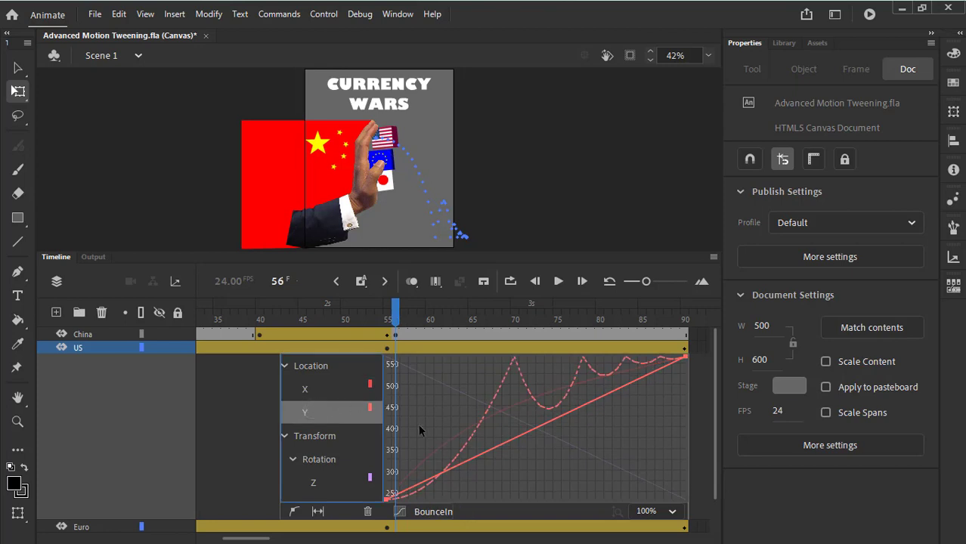
left_click(434, 512)
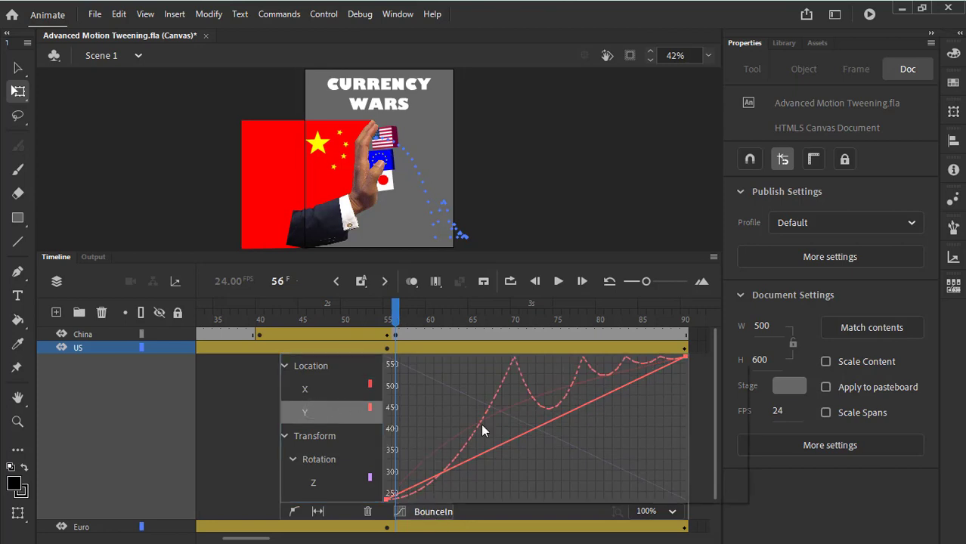
left_click(688, 347)
Close the US cube's motion editor and open the Euro cube's second tween with Refine Motion Tween
double_click(468, 346)
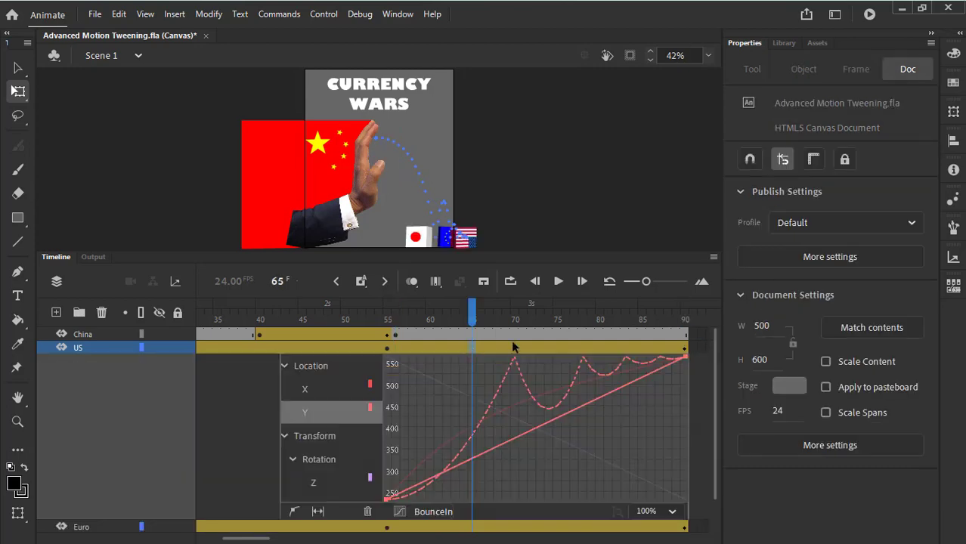
left_click(488, 362)
double_click(488, 361)
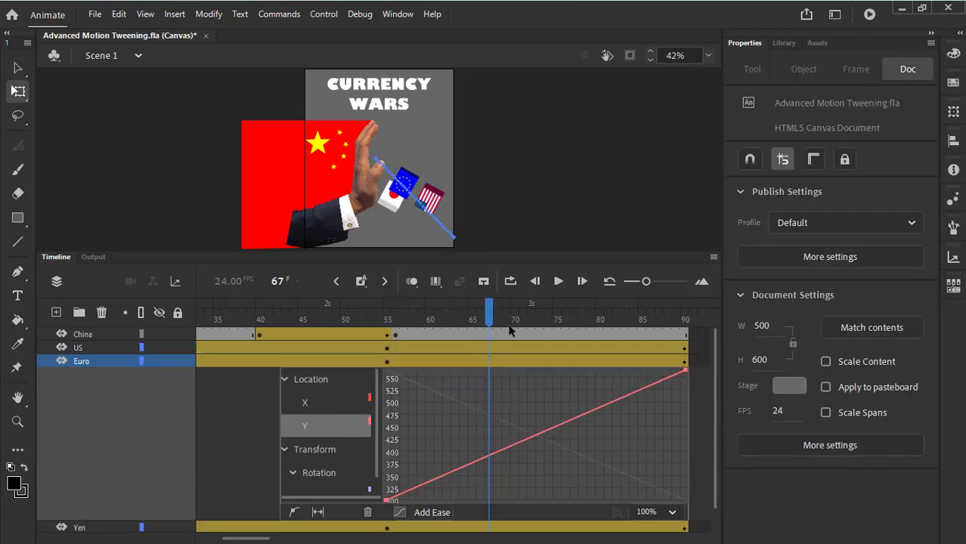
left_click(481, 361)
double_click(490, 361)
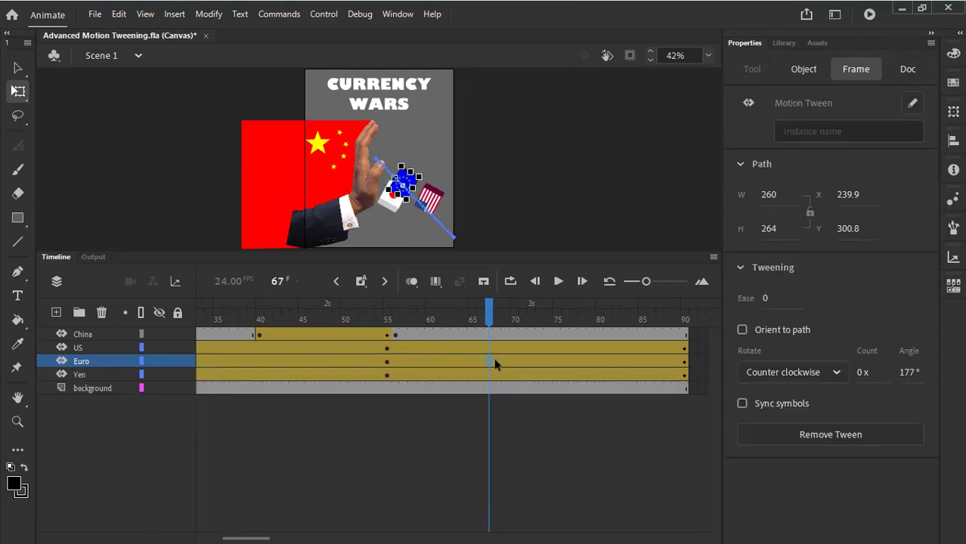
right_click(492, 359)
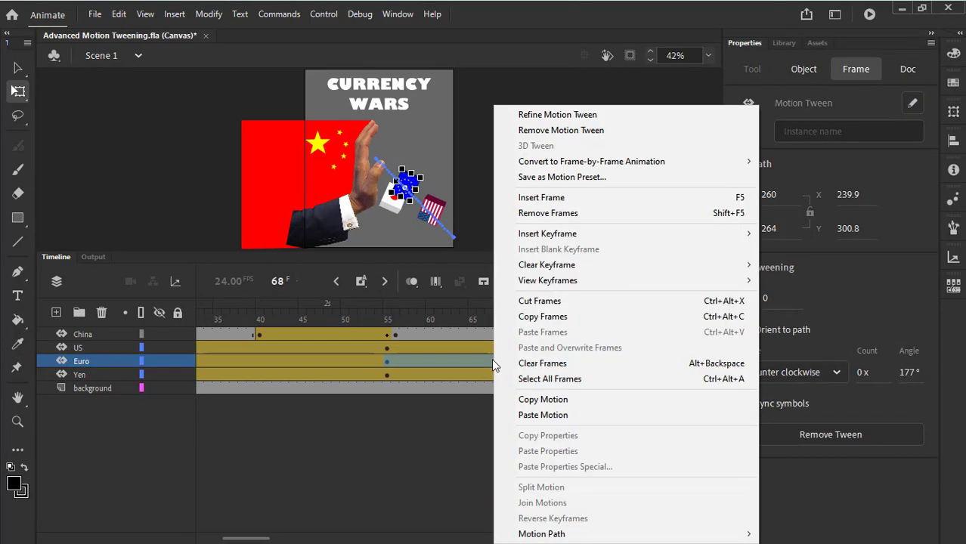
left_click(486, 359)
right_click(488, 364)
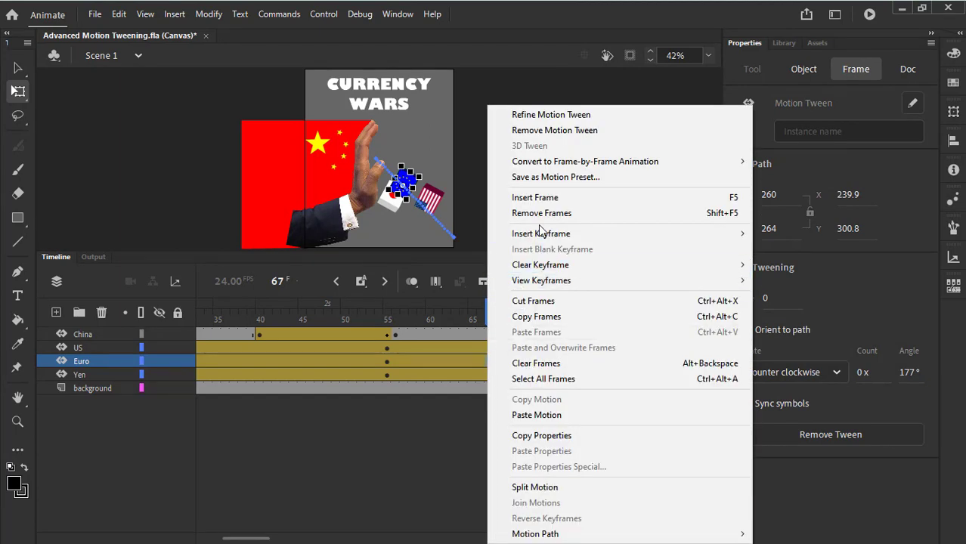
left_click(561, 115)
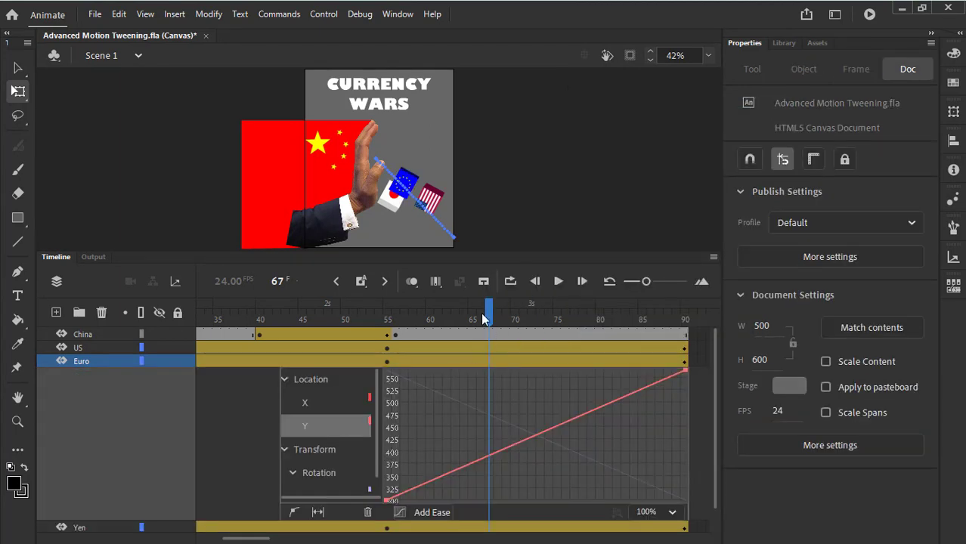
Apply the BounceIn ease with an easing value of 4 to the Y location of the Euro cube's second tween
left_click(324, 403)
left_click(326, 425)
left_click(420, 513)
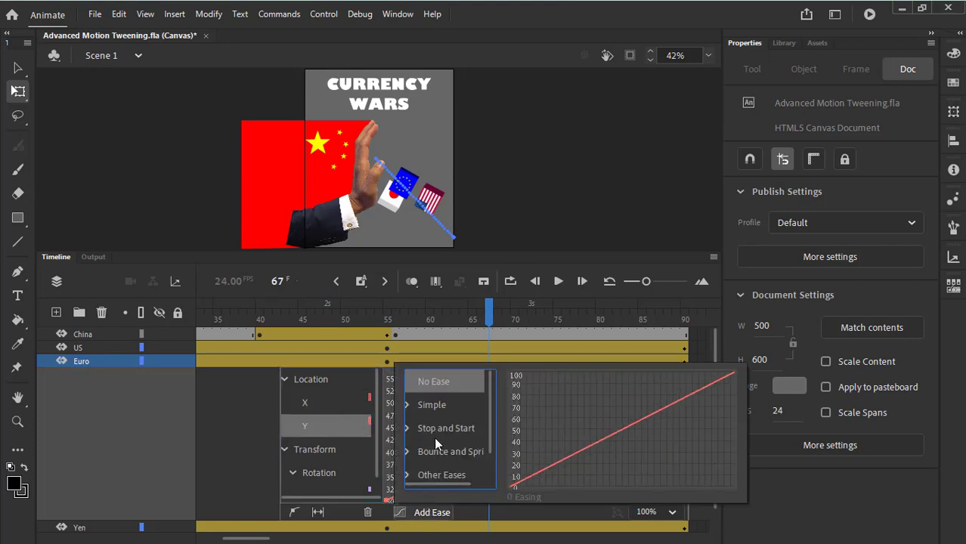
left_click(409, 450)
scroll(490, 402, "down", 2)
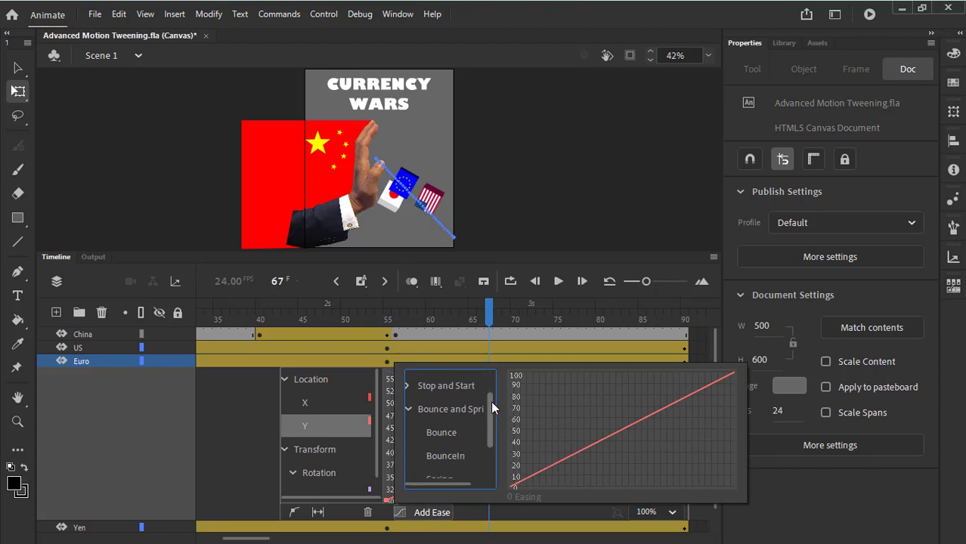
left_click(453, 457)
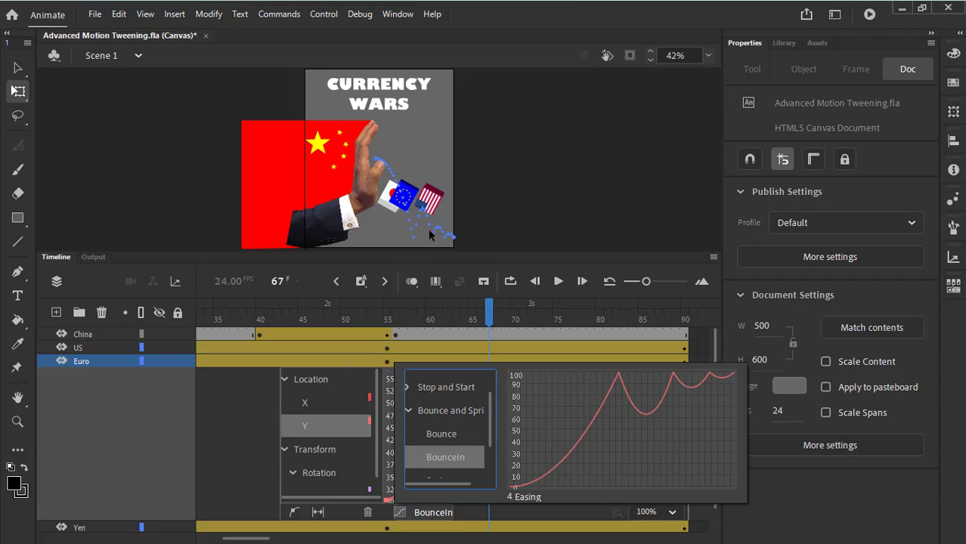
left_click(514, 497)
left_click(701, 349)
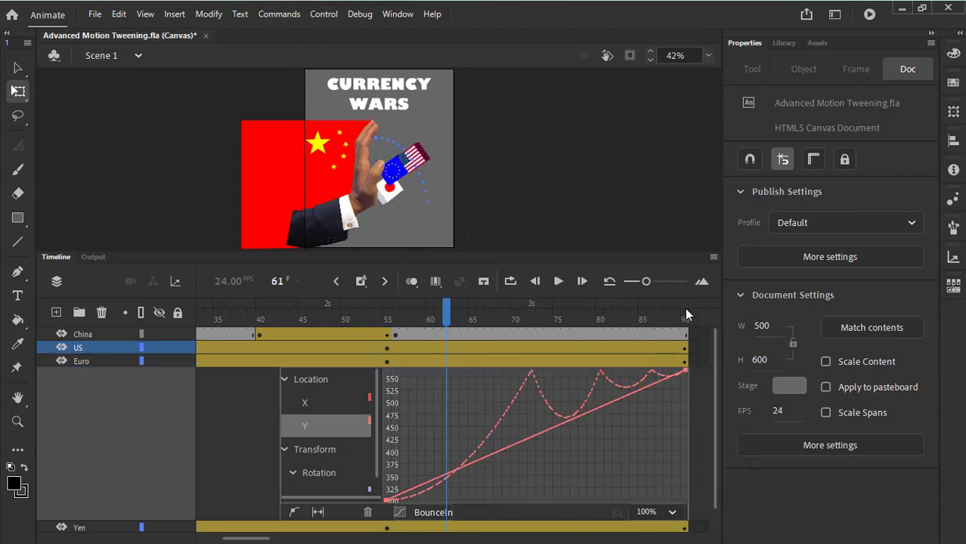
Apply the Simple Fast ease with an easing value of 50 to the Euro cube's X location and play the animation
left_click(334, 402)
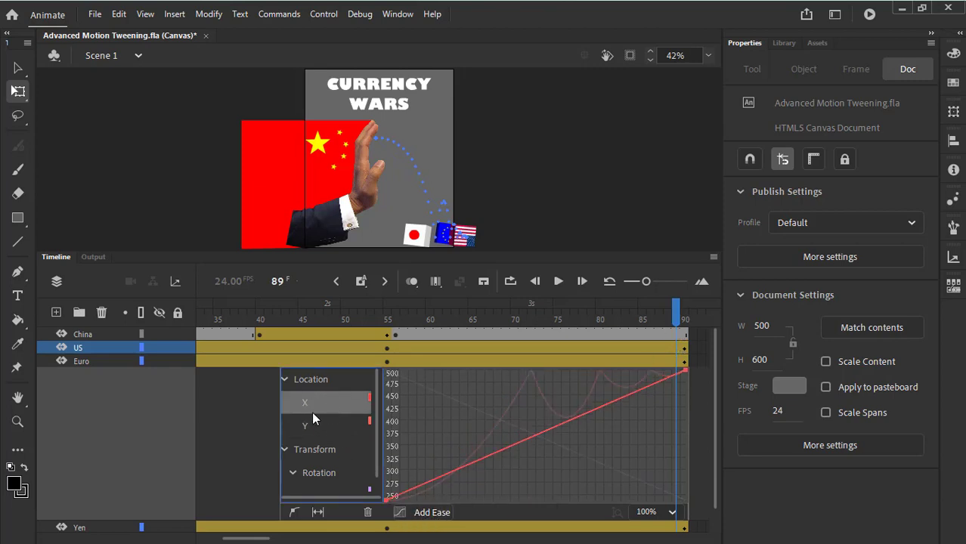
left_click(422, 512)
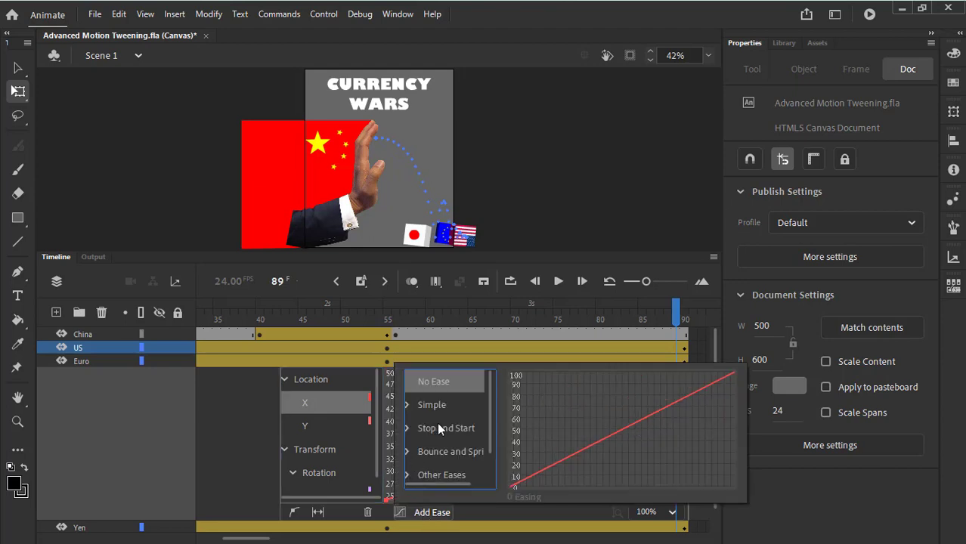
left_click(408, 406)
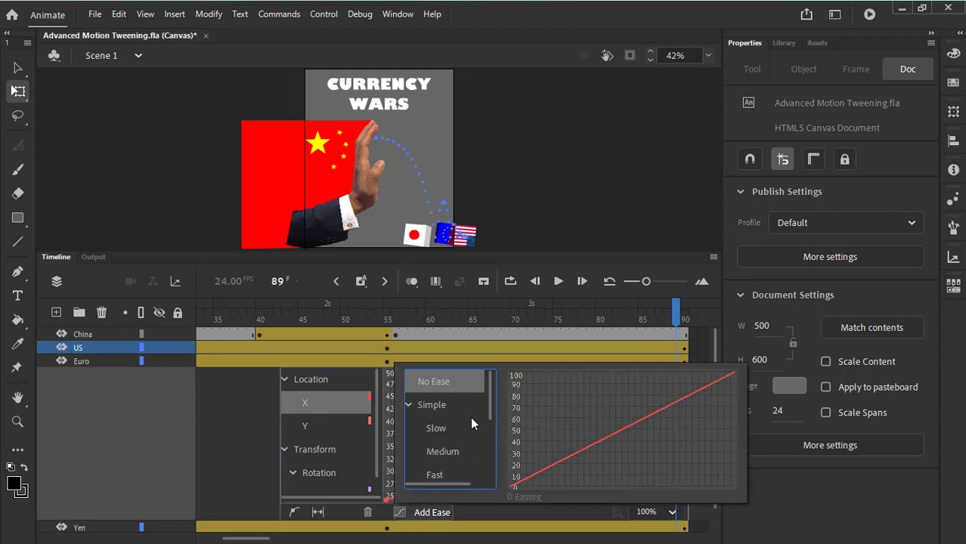
left_click(442, 474)
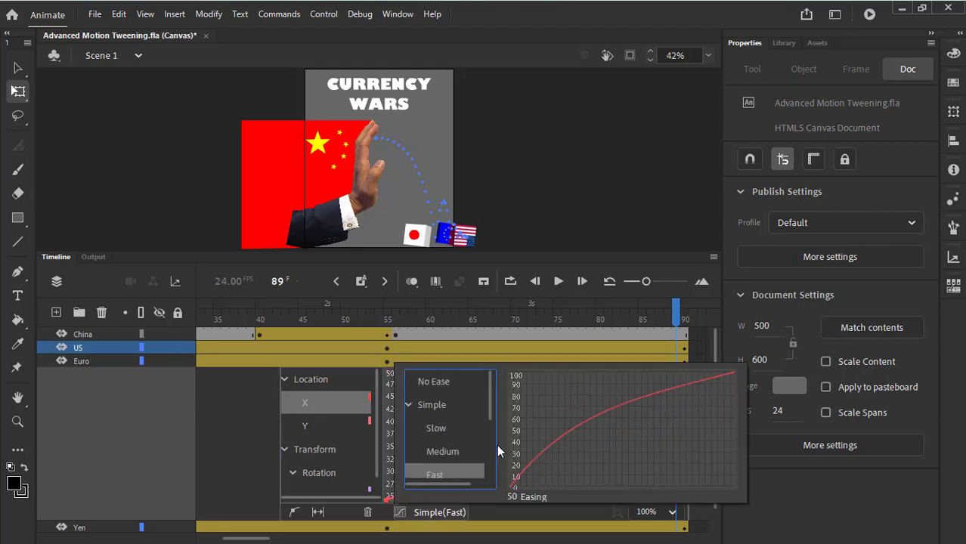
left_click(517, 497)
type("45")
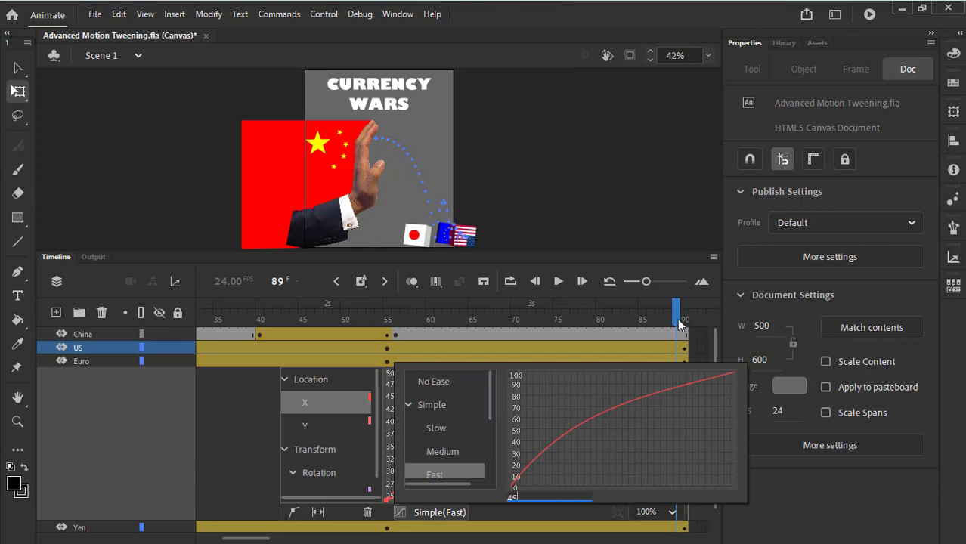
key("BackSpace")
key("BackSpace")
type("50")
left_click(686, 348)
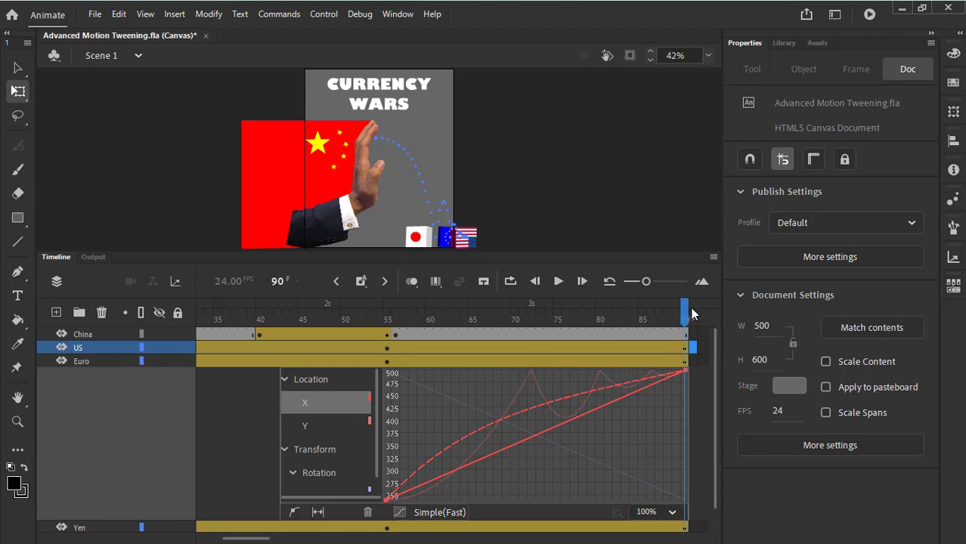
key("Return")
key("Return")
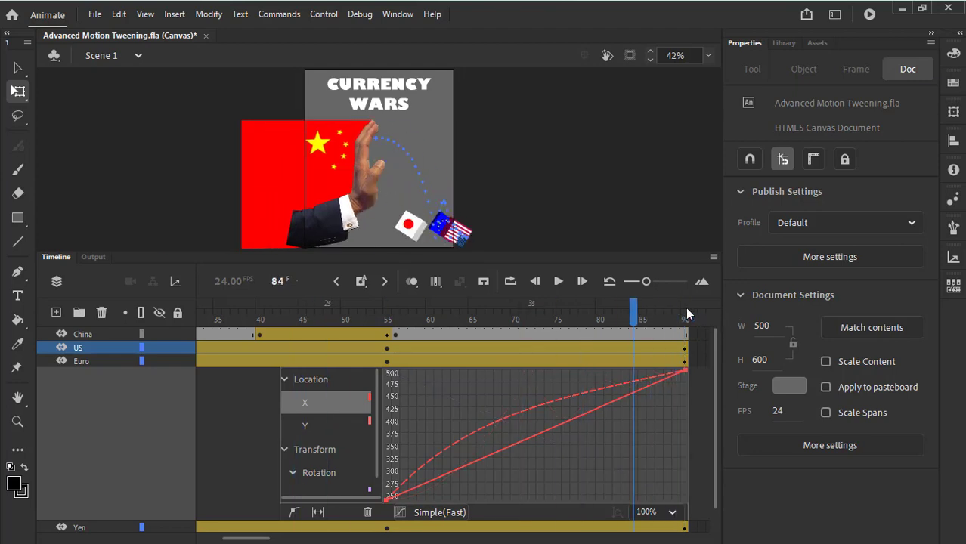
Close the Euro cube's motion editor and open the Yen cube's second tween with Refine Motion Tween, showing its Y location curve
left_click(537, 359)
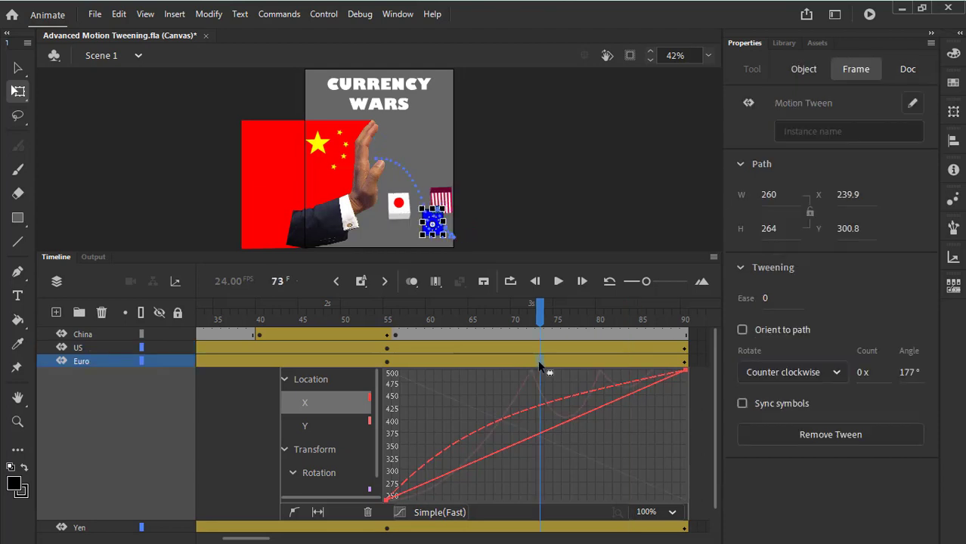
double_click(538, 360)
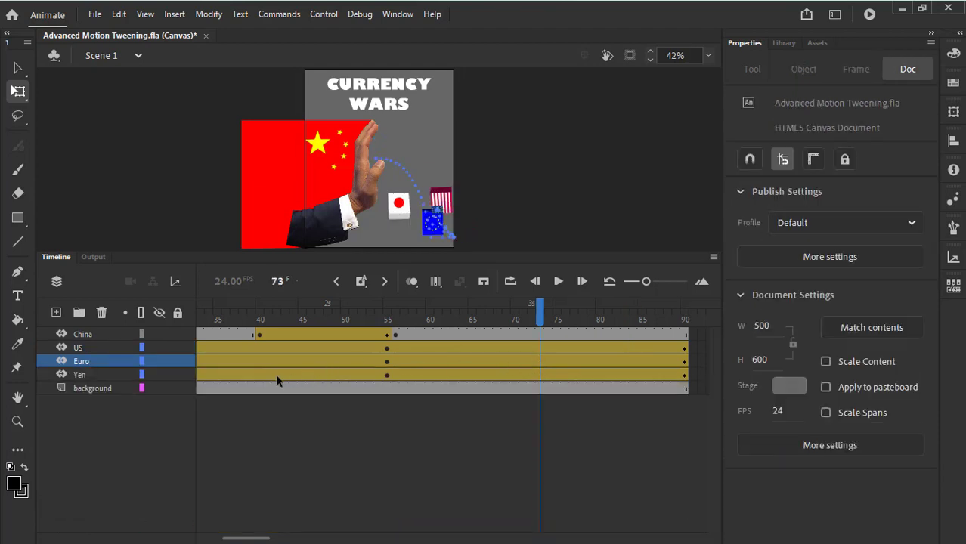
double_click(537, 373)
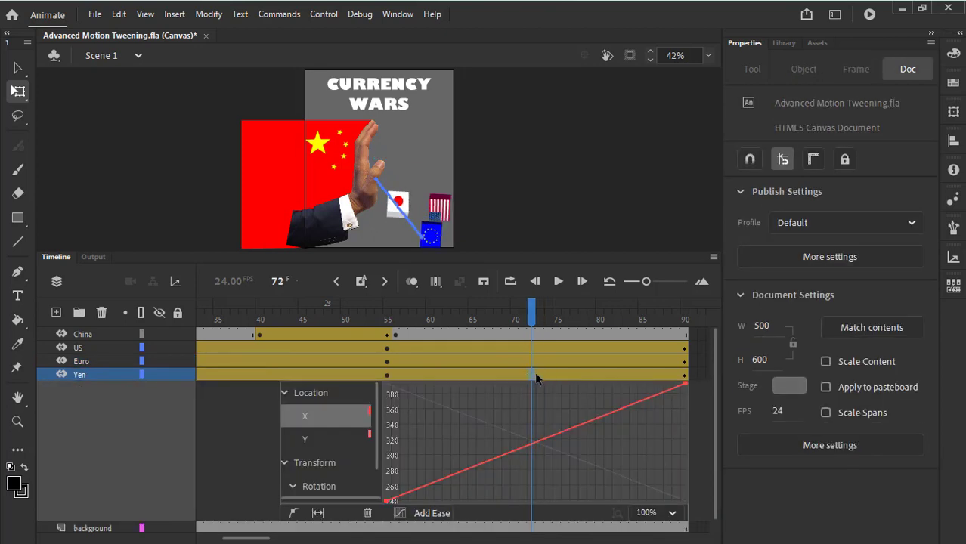
double_click(537, 378)
left_click(529, 375)
right_click(528, 375)
left_click(517, 373)
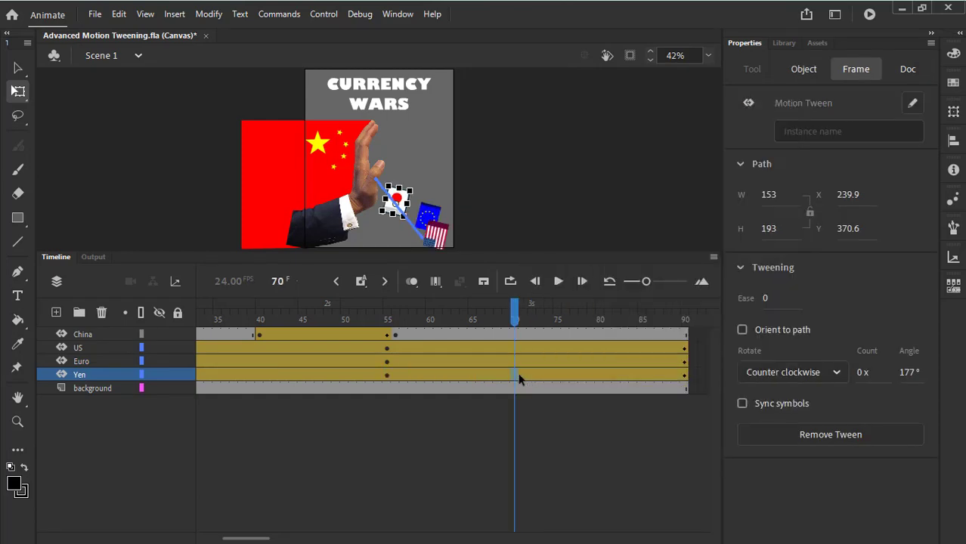
right_click(514, 373)
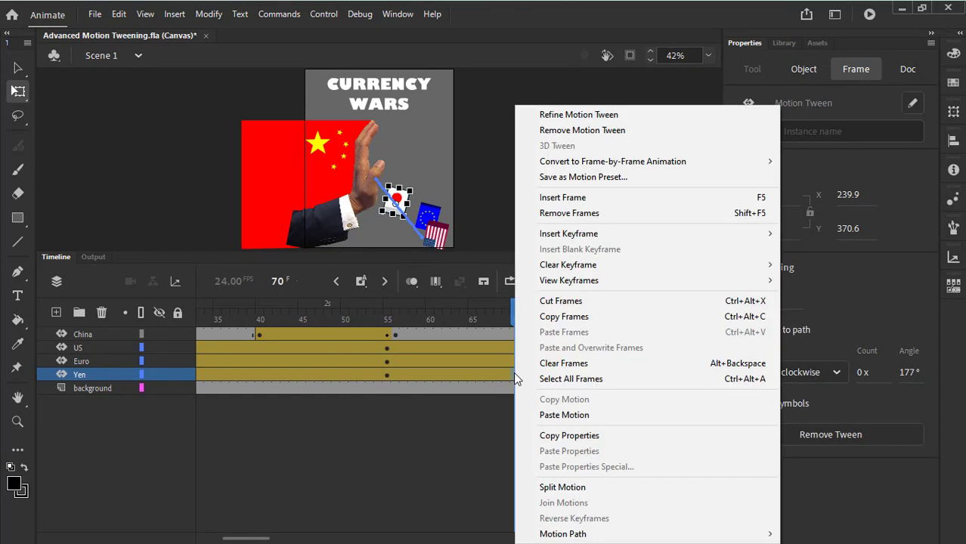
left_click(594, 115)
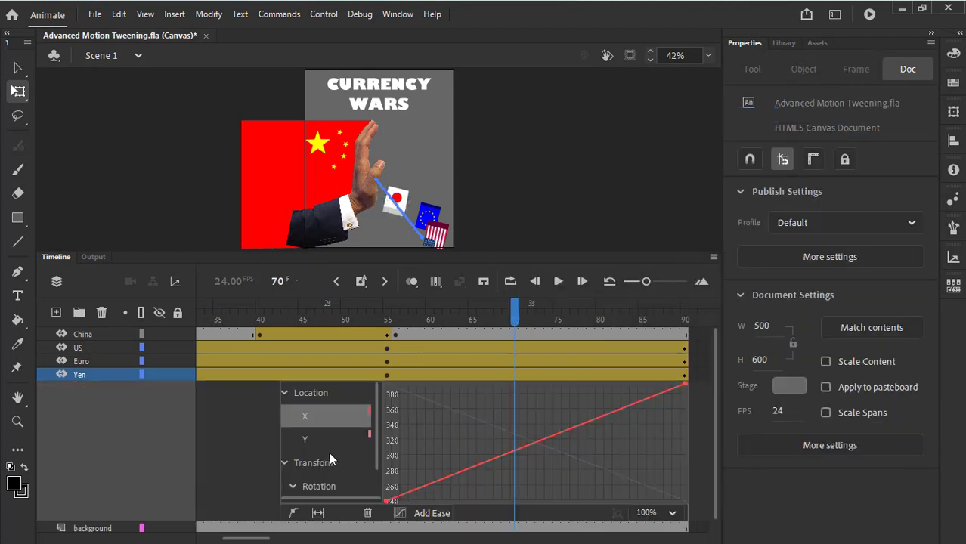
left_click(311, 440)
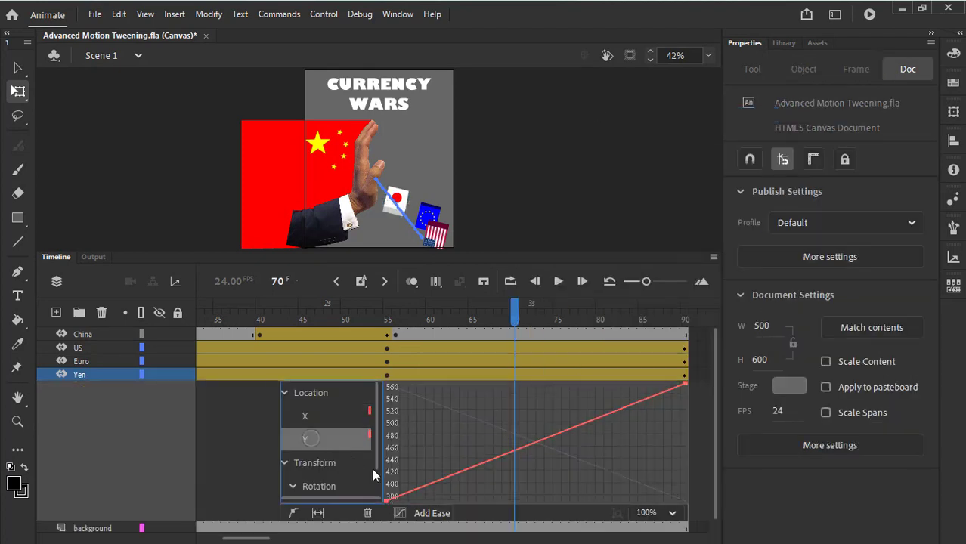
Apply the BounceIn ease with an easing value of 3 to the Y location of the Yen cube's second tween
left_click(427, 515)
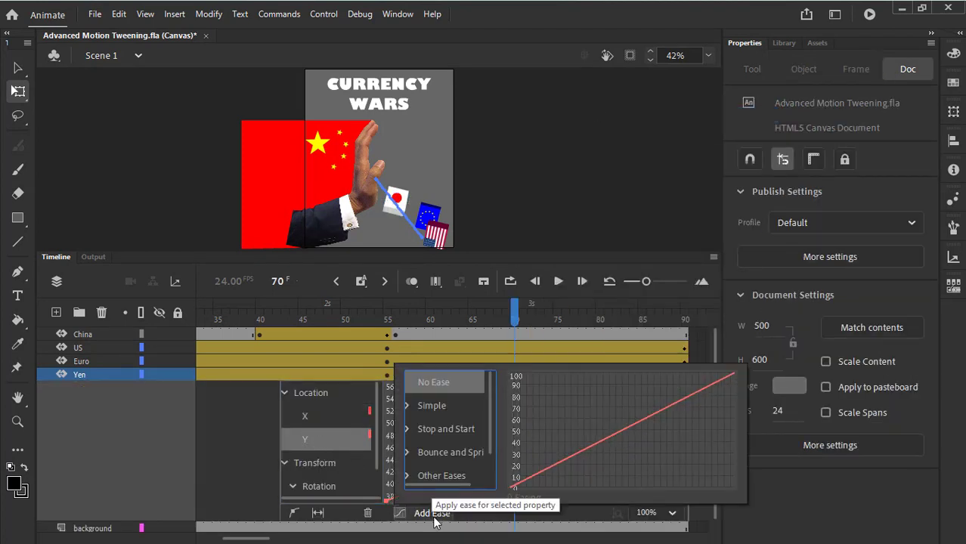
left_click(408, 452)
left_click_drag(490, 409, 487, 434)
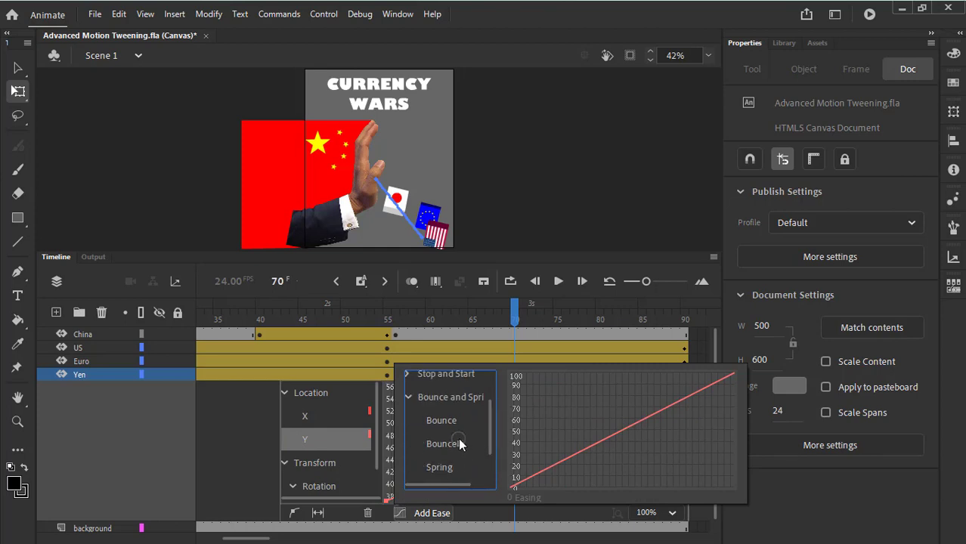
left_click(461, 445)
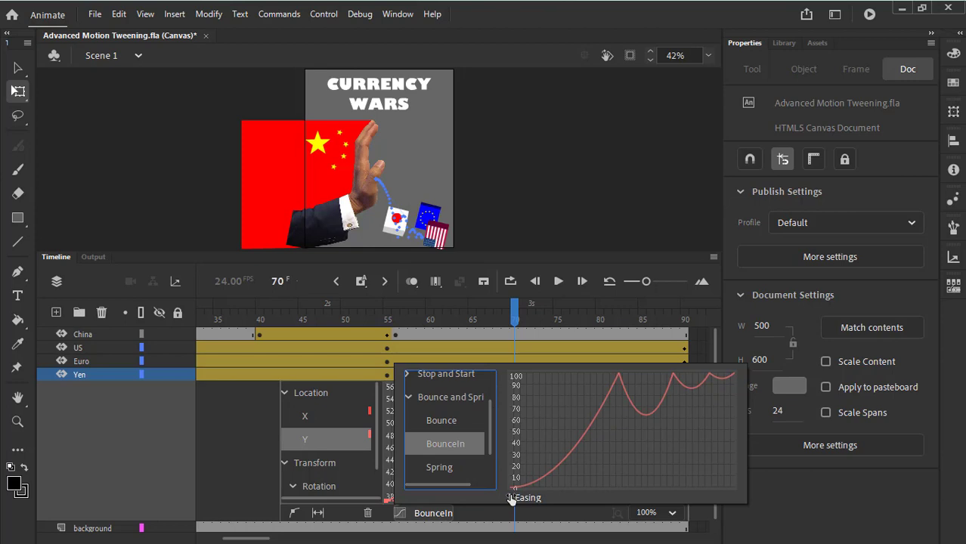
left_click_drag(512, 499, 703, 342)
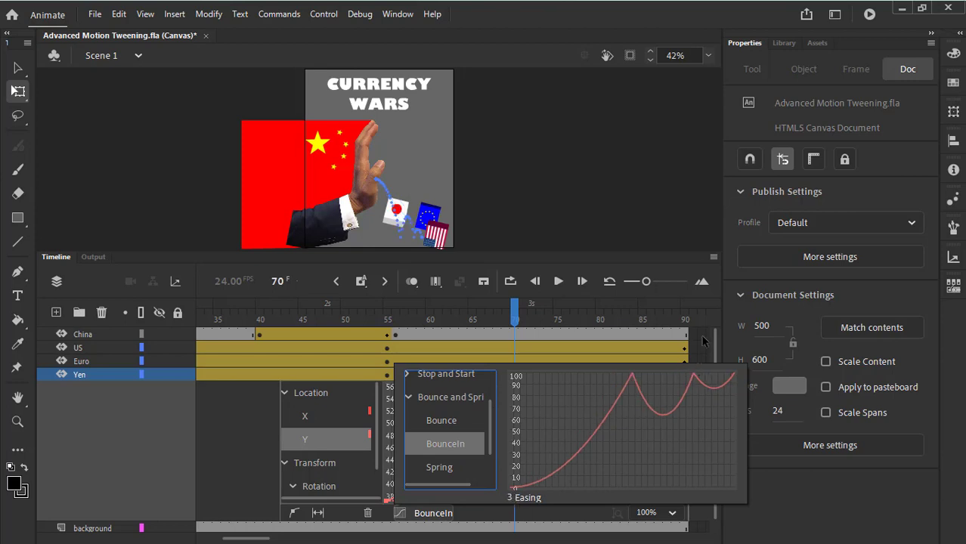
left_click(704, 320)
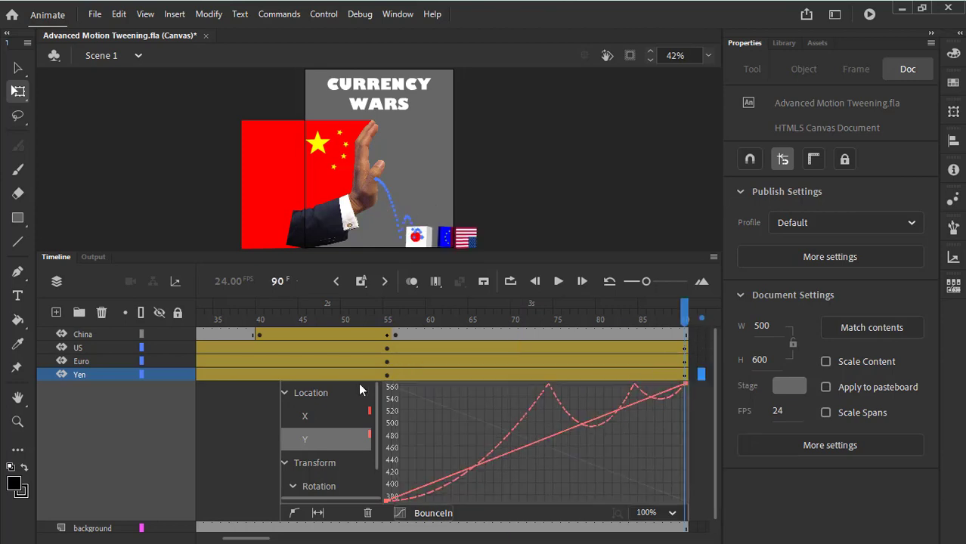
Apply the Simple Fast ease with an easing value of 50 to the Yen cube's X location
left_click(306, 415)
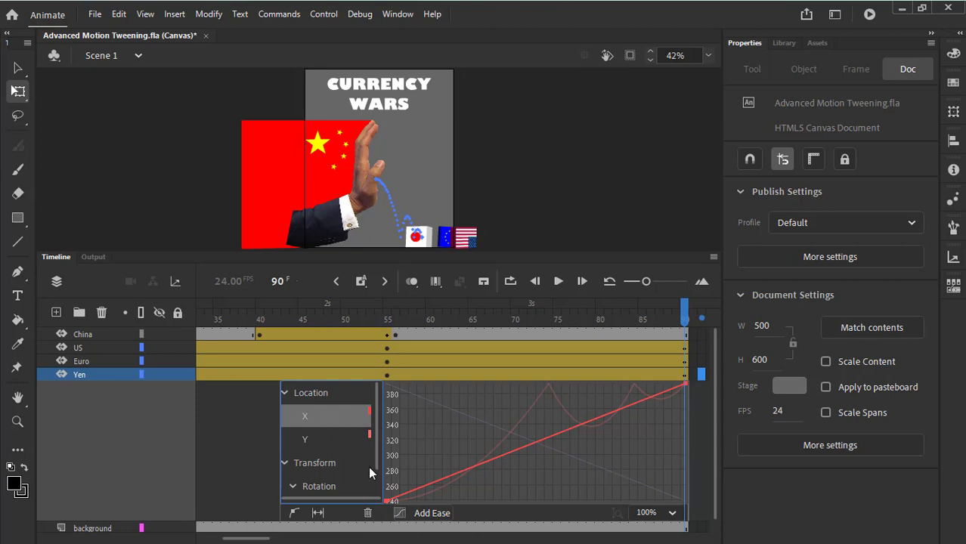
left_click(418, 515)
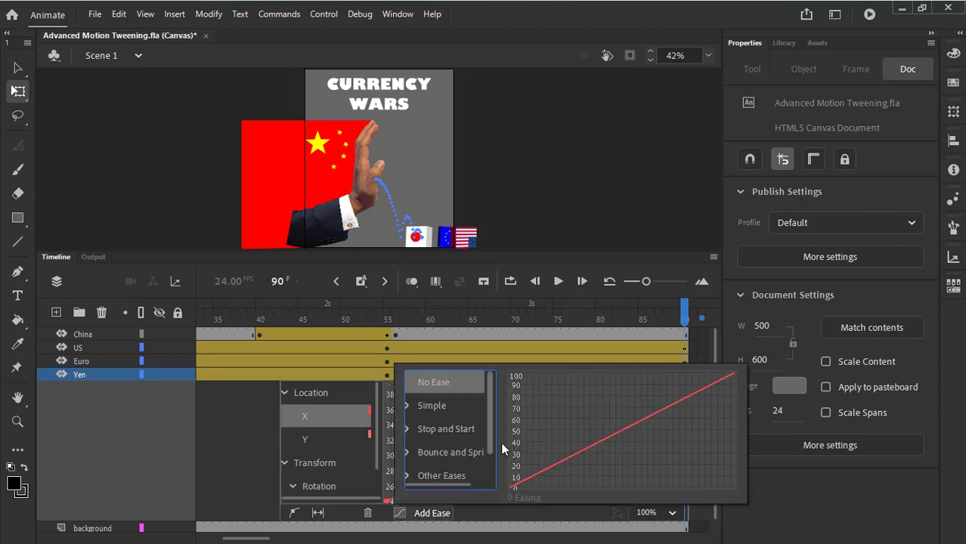
left_click(410, 405)
left_click(436, 474)
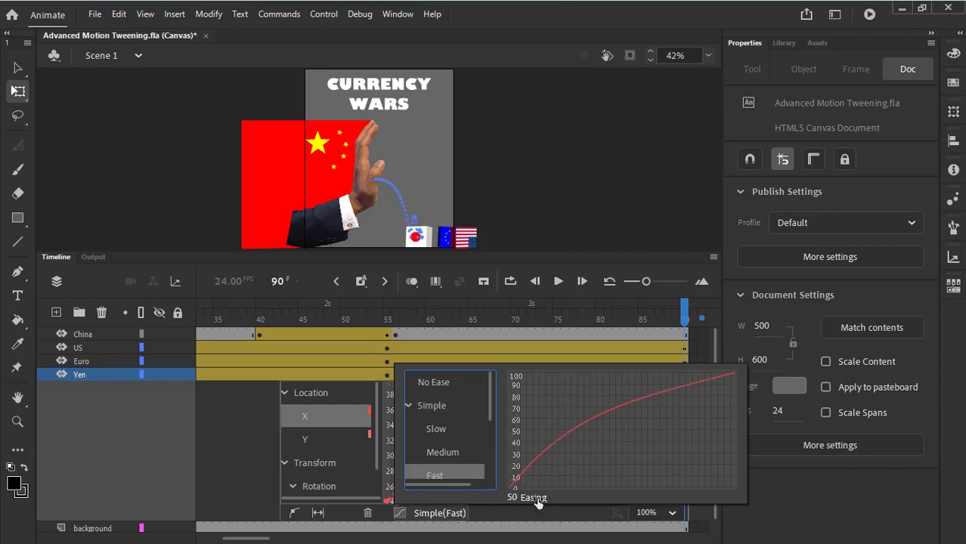
left_click(702, 352)
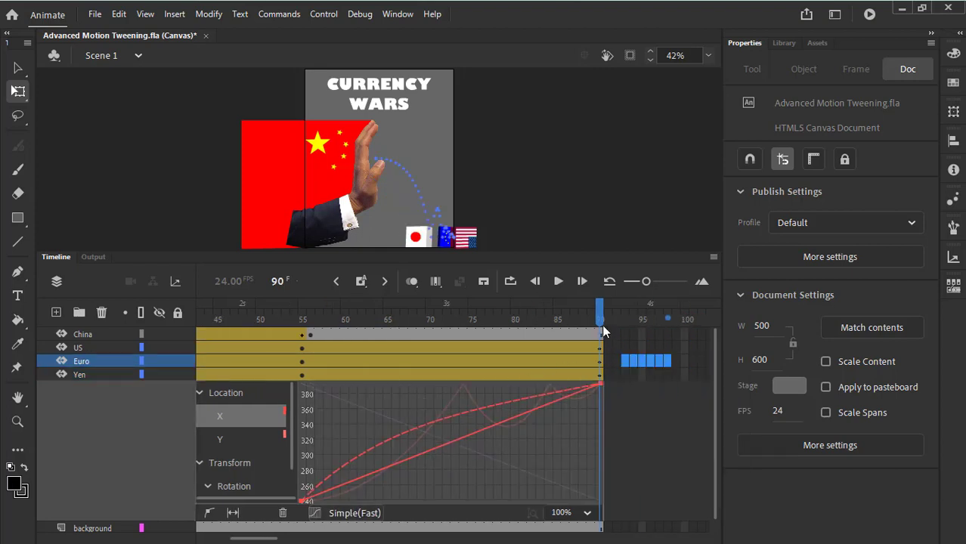
Close the Yen cube's motion editor and return the playhead to frame 1
left_click(436, 375)
left_click(435, 309)
key("shift+comma")
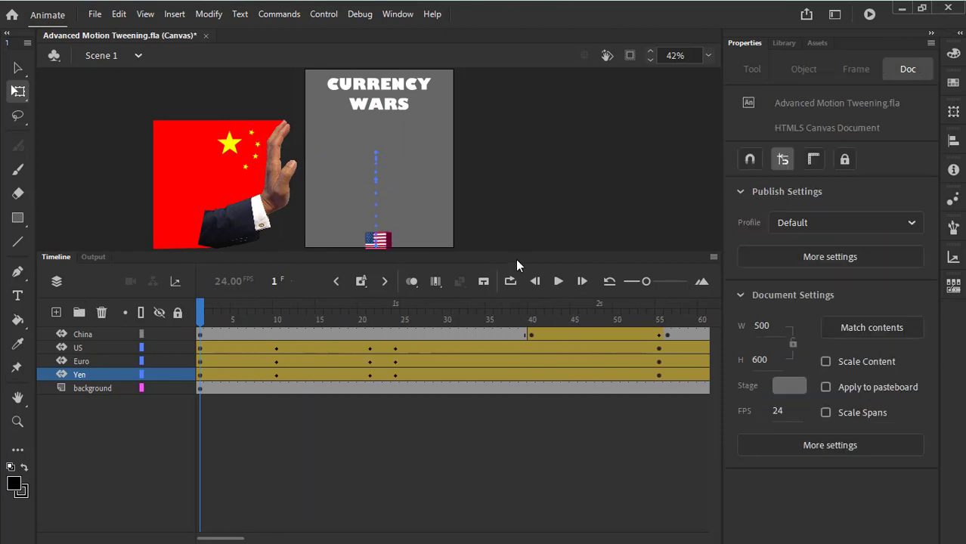
Shrink the timeline area to enlarge the stage and play the whole animation repeatedly to check the falling cubes
left_click_drag(520, 253, 520, 371)
key("Return")
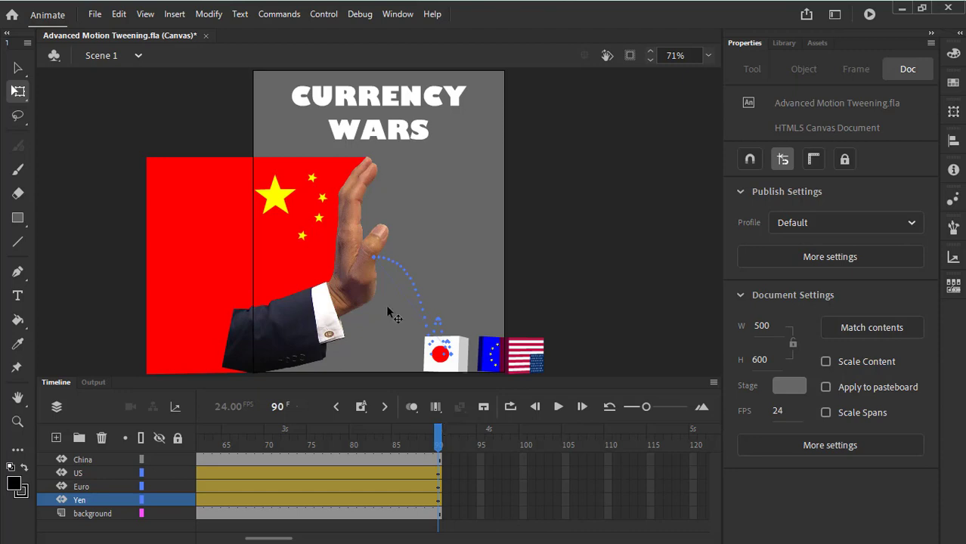
key("Return")
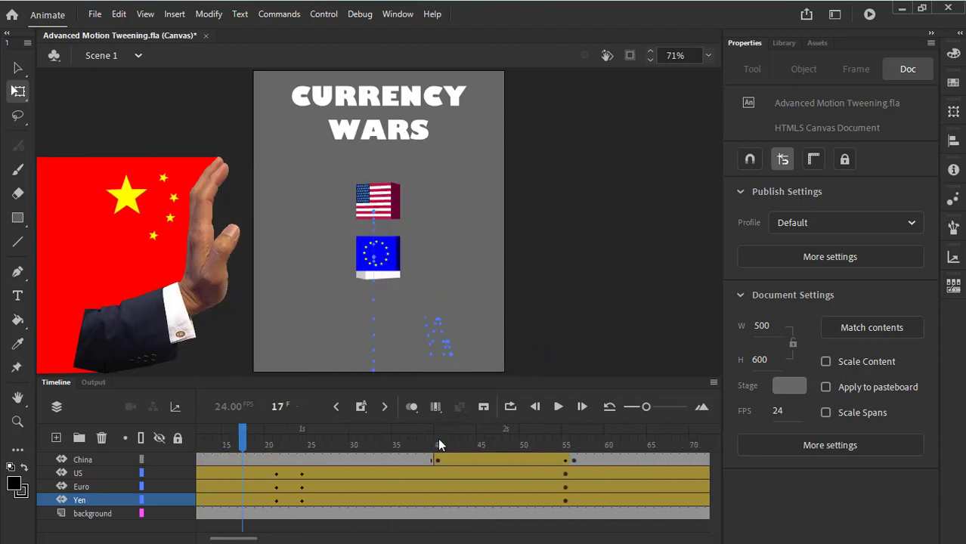
key("Return")
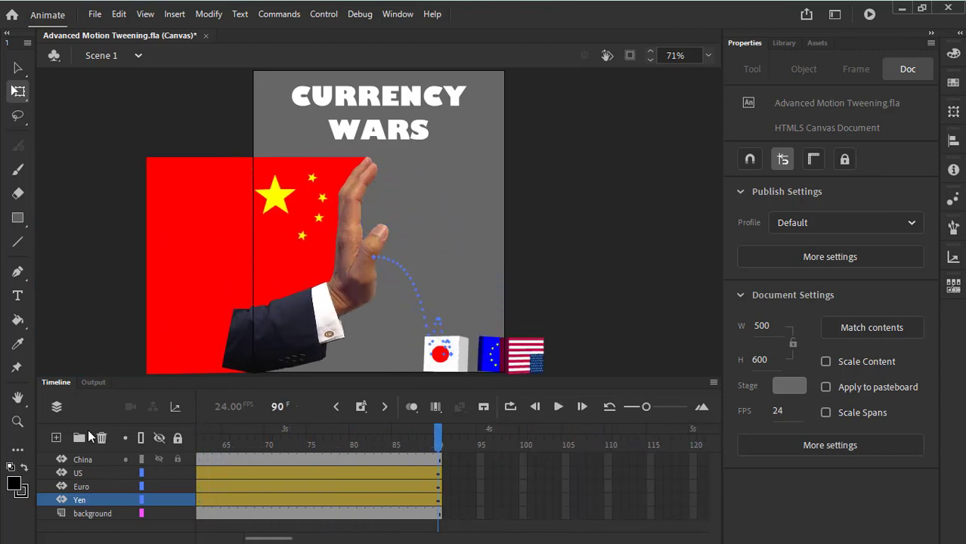
mouse_move(439, 436)
left_mouse_down()
mouse_move(402, 437)
mouse_move(440, 439)
left_mouse_up()
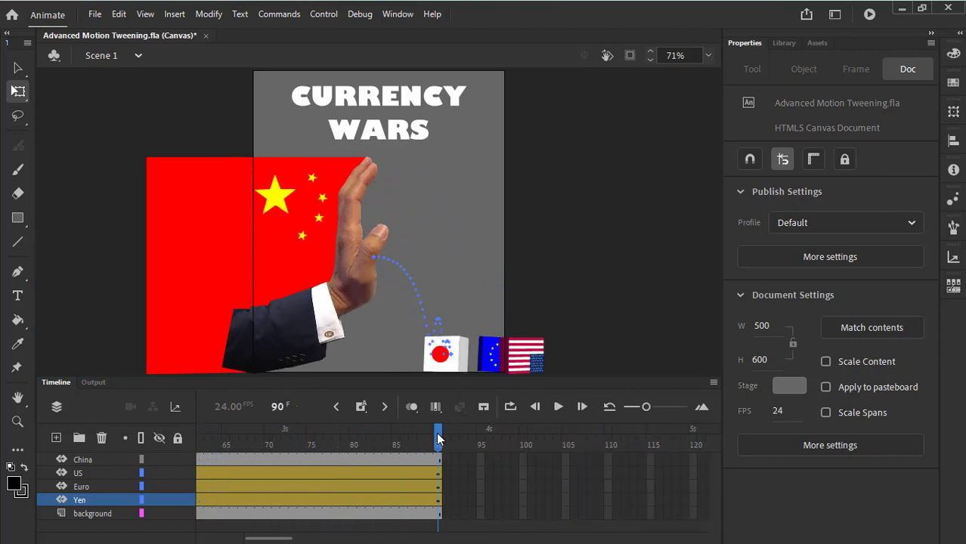